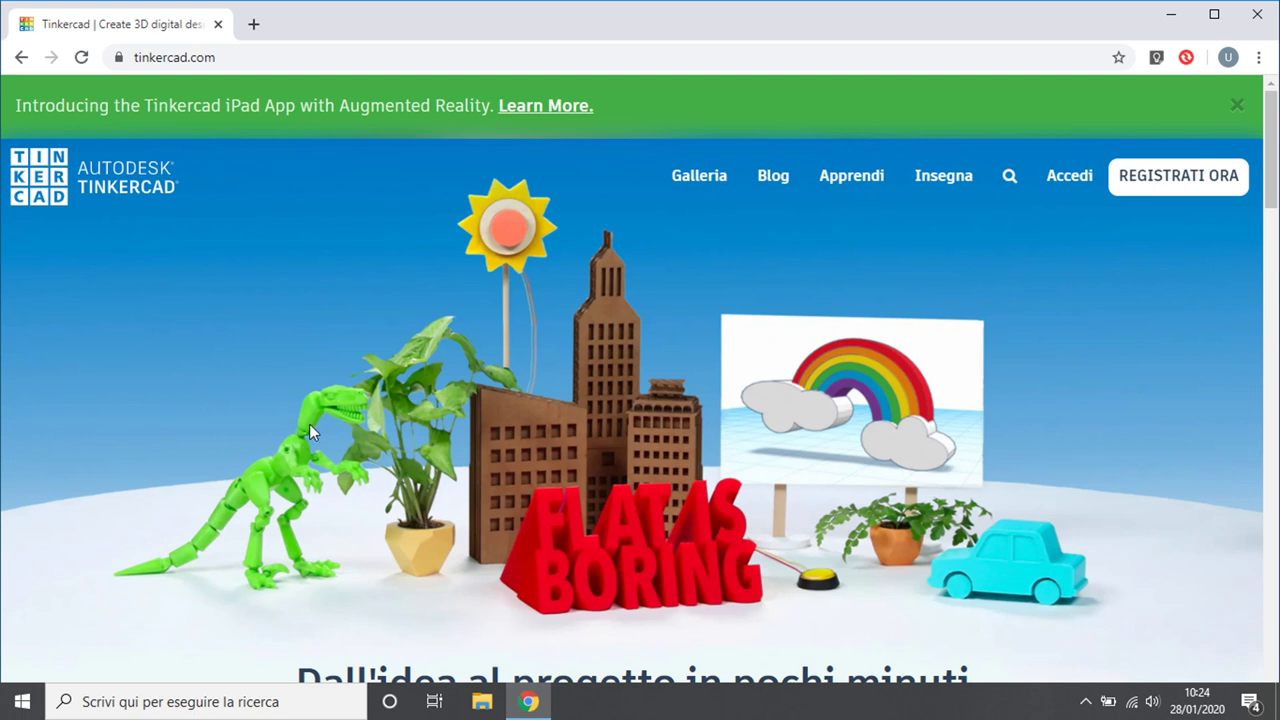
Sign in to Tinkercad with the Google account and create a new 3D design project.
left_click(1064, 195)
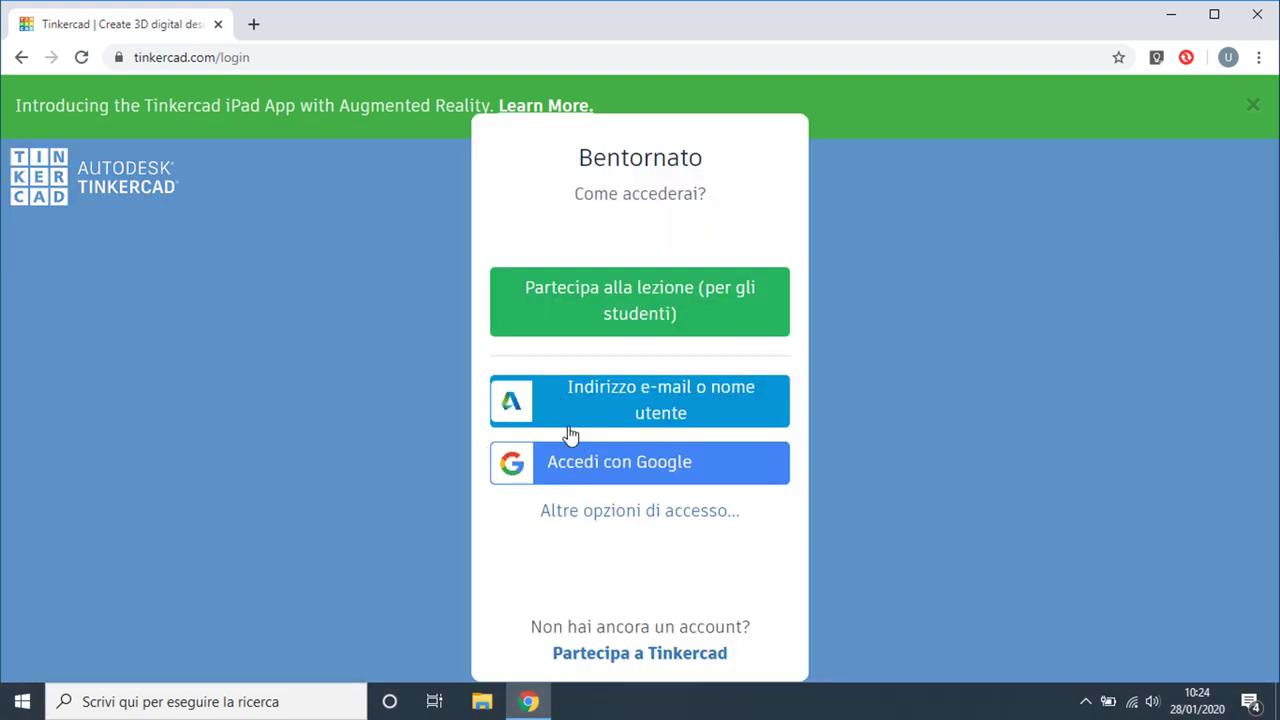
left_click(570, 460)
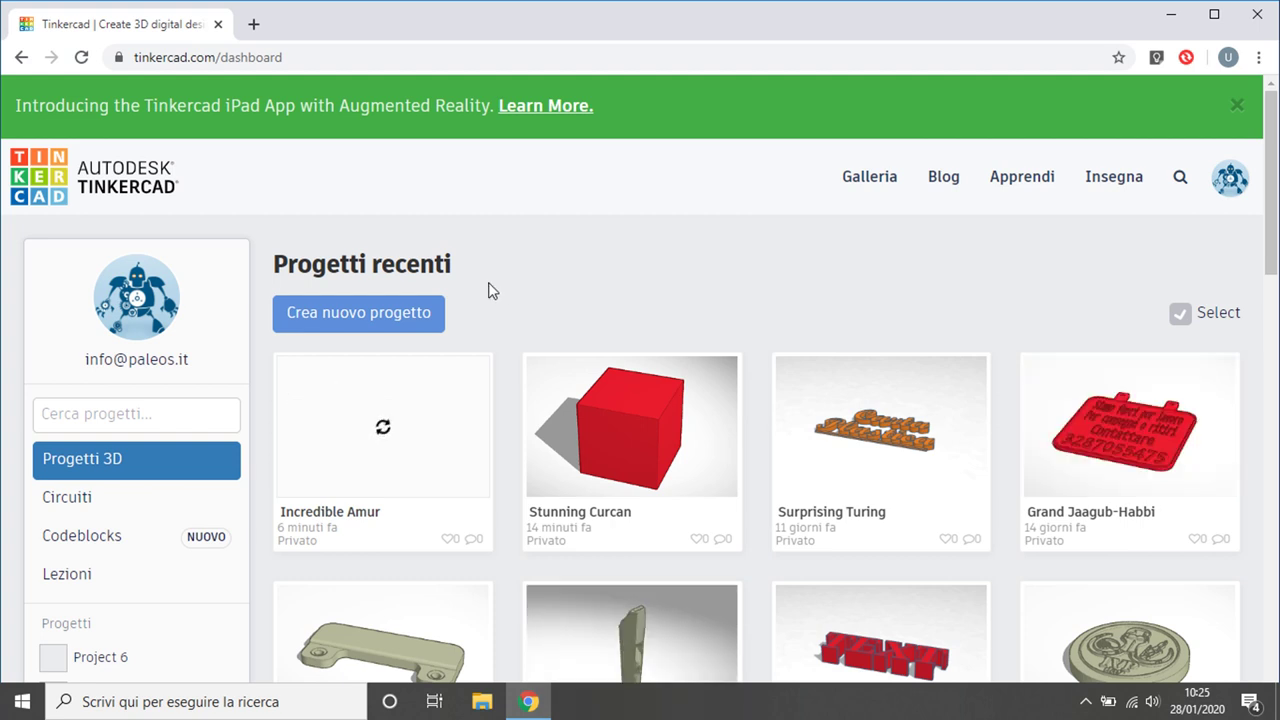
left_click(339, 314)
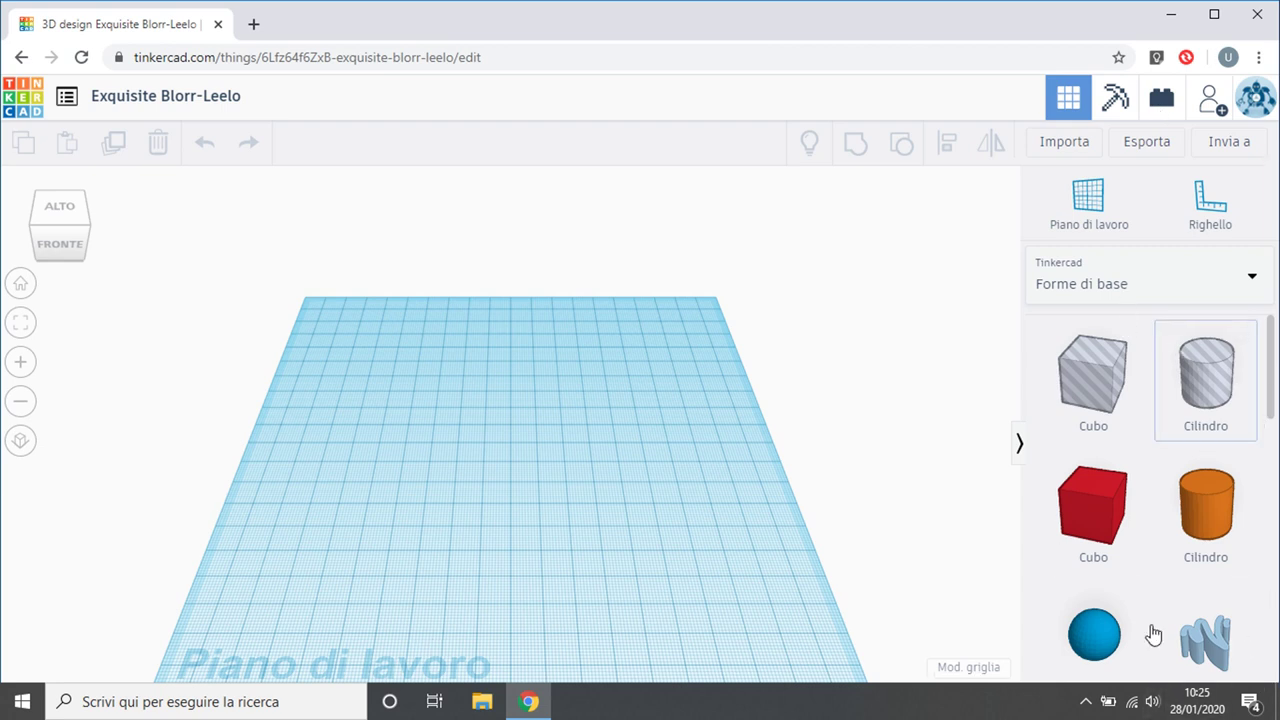
Browse the basic shapes and place a solid red 20 × 20 × 20 cube on the workplane, left of its centre.
scroll(1212, 449, "down", 2)
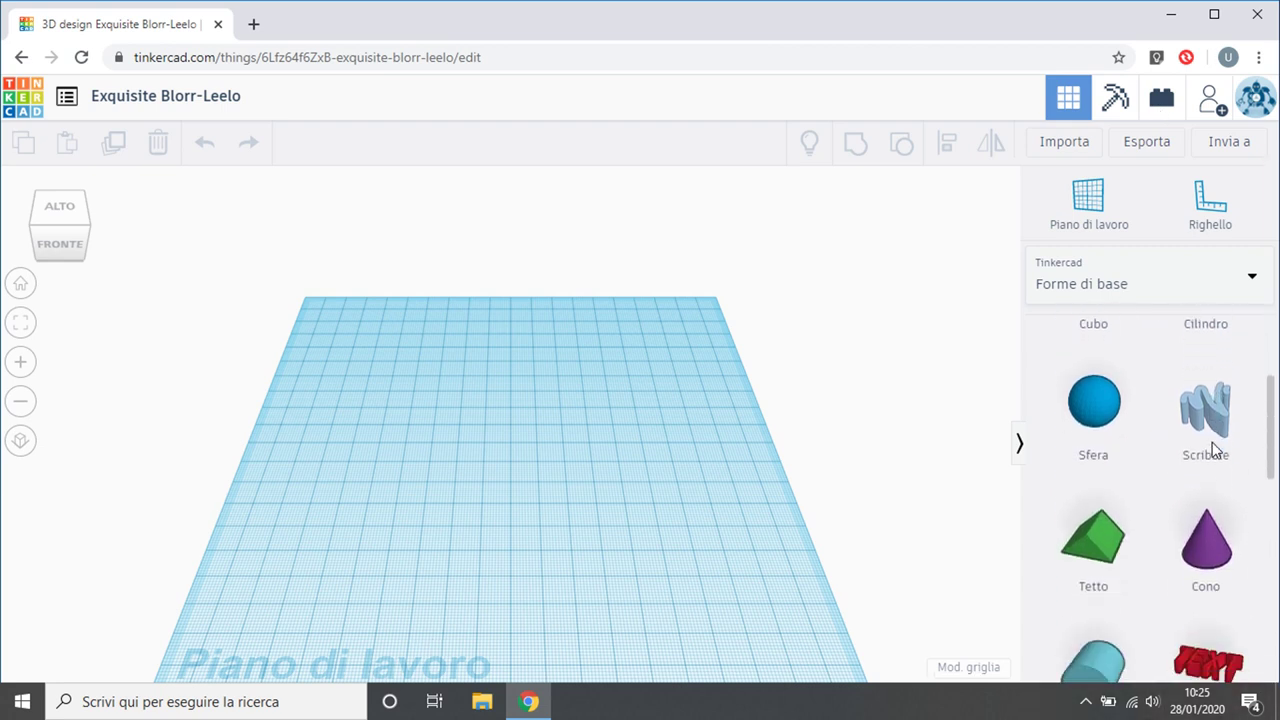
scroll(1212, 449, "down", 3)
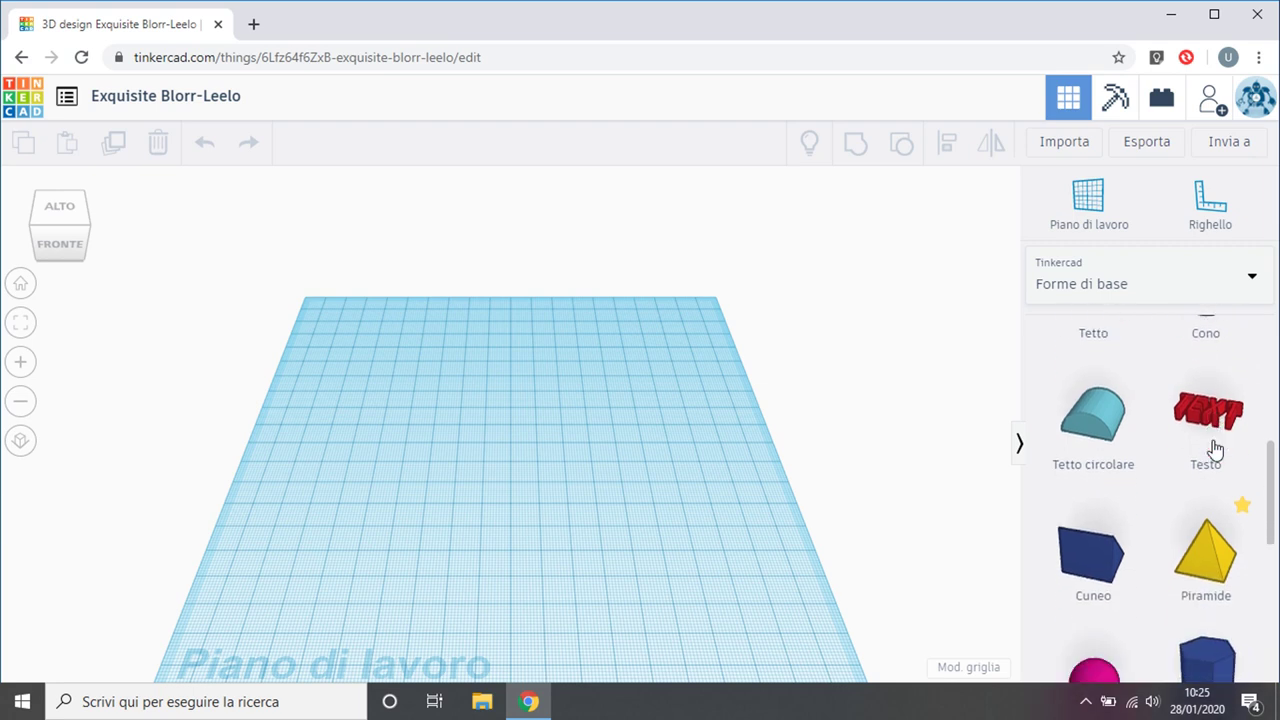
scroll(1214, 449, "down", 3)
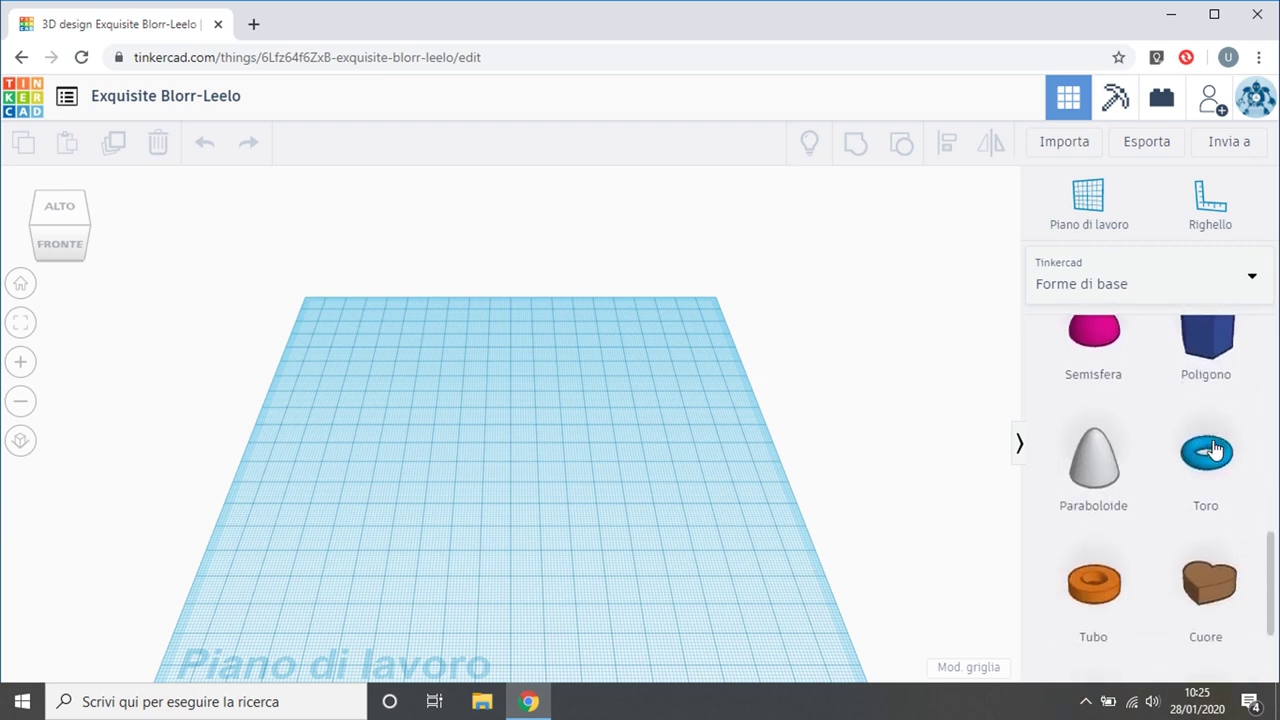
scroll(1212, 449, "down", 3)
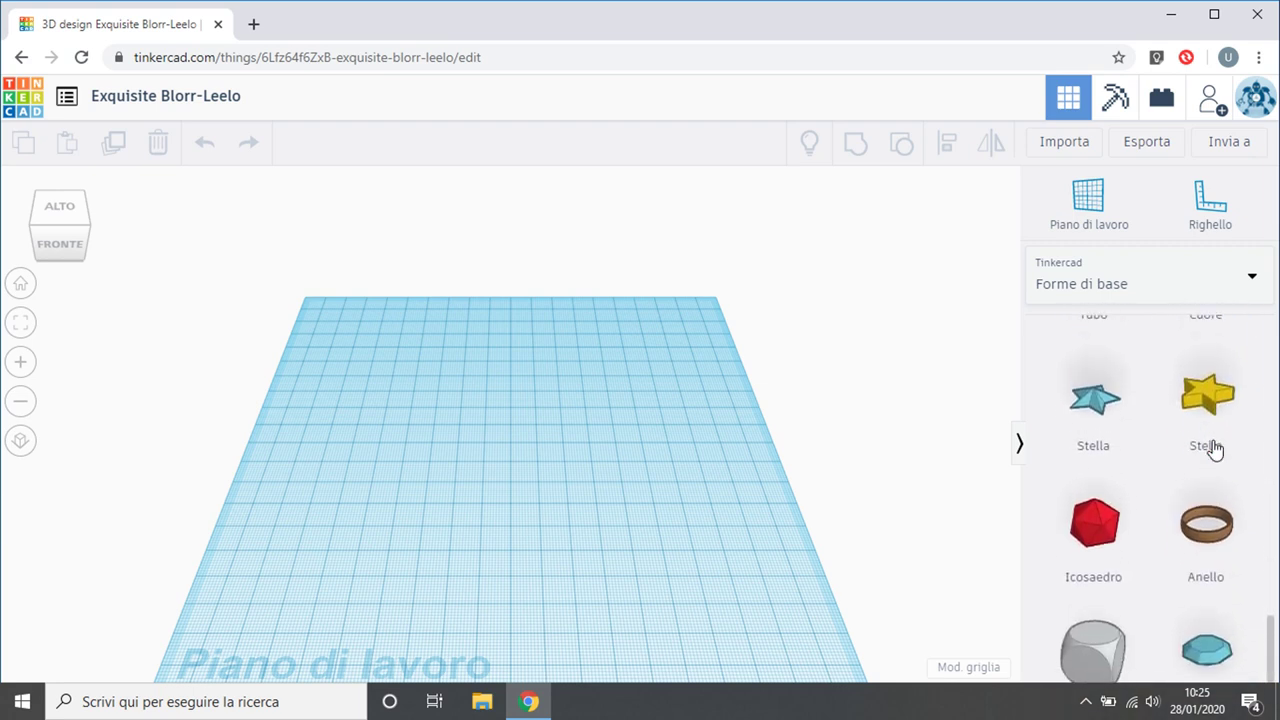
scroll(1213, 450, "up", 10)
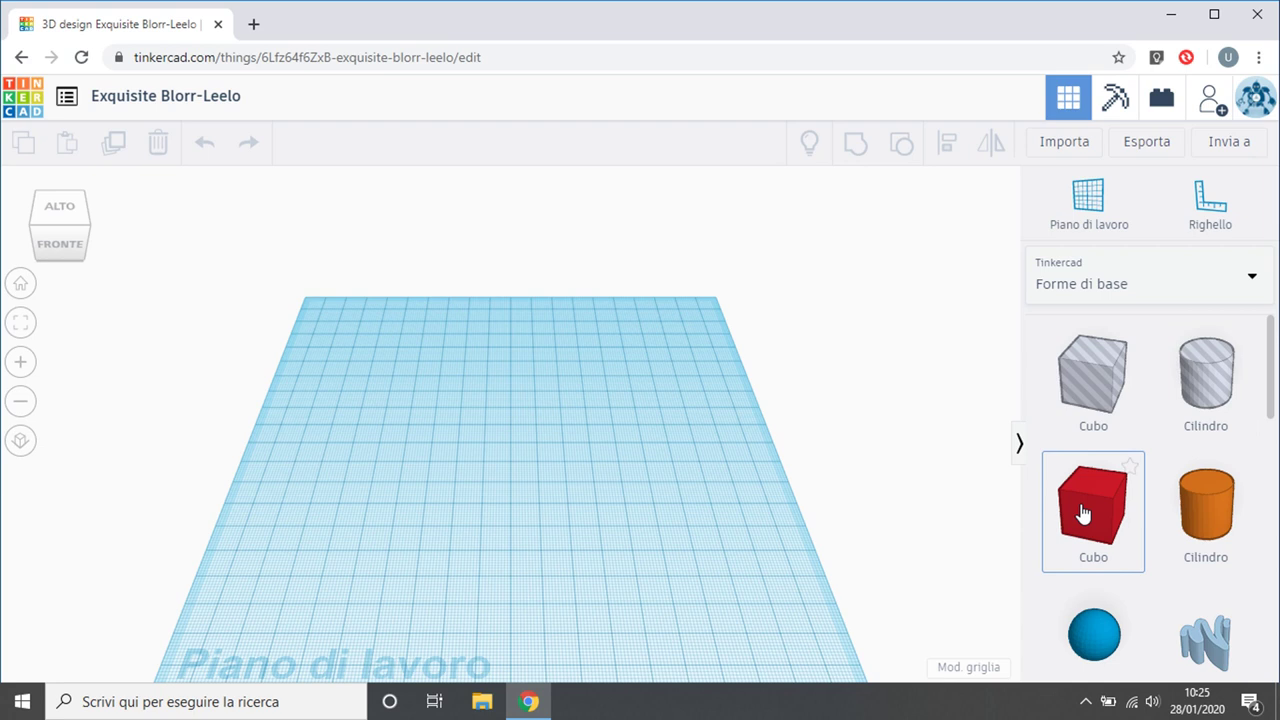
left_click_drag(1083, 513, 457, 441)
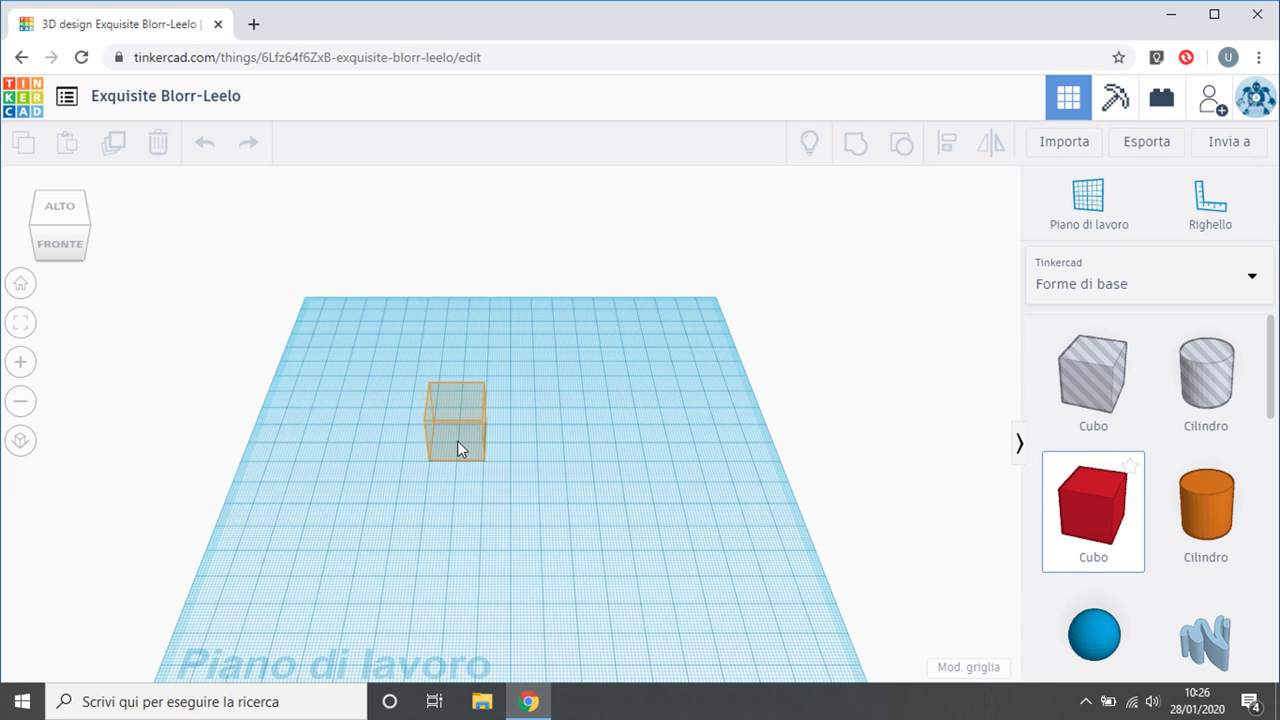
left_click(563, 478)
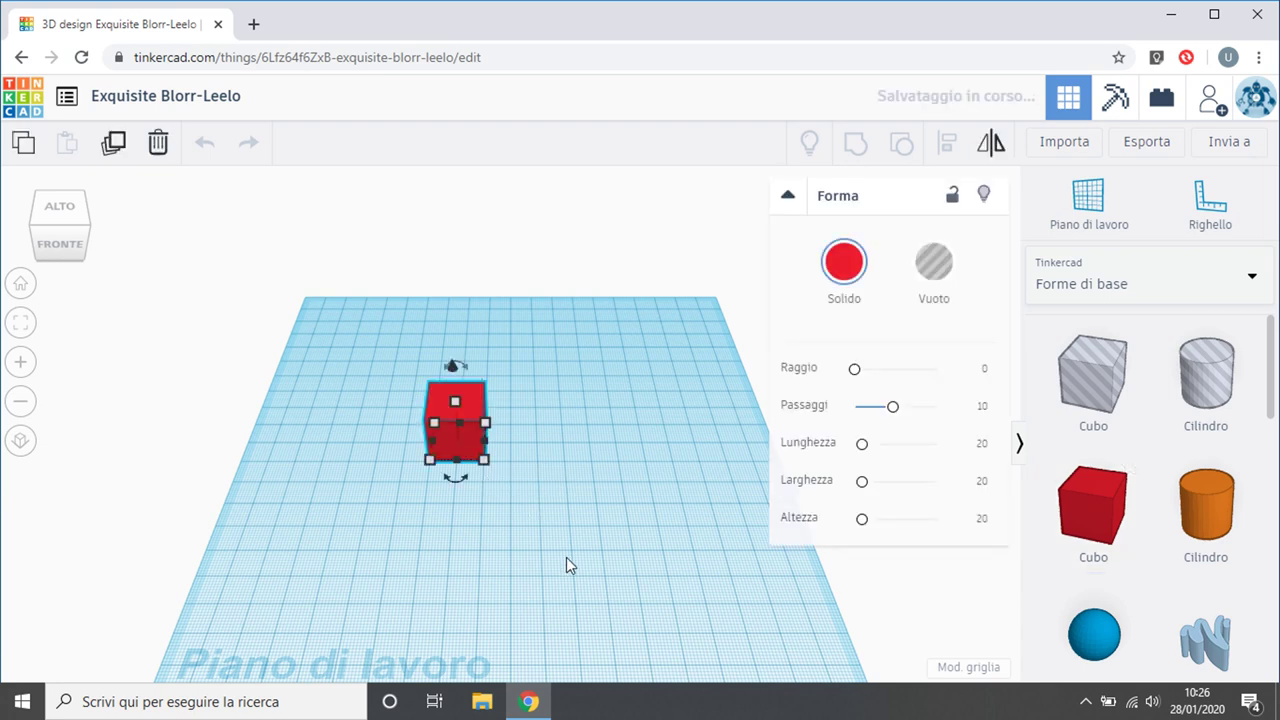
left_click(551, 622)
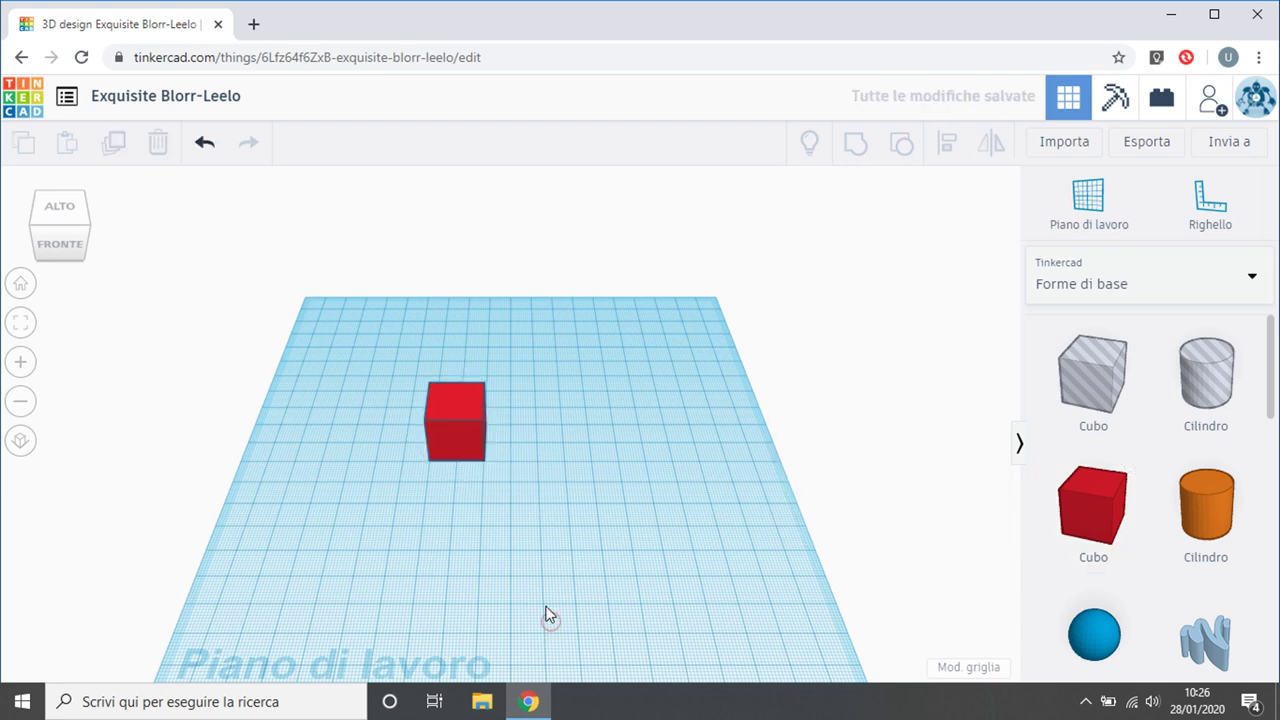
Place a 20 × 20 × 20 hole cube beside the red cube, switch it to solid and set it back to hole.
left_click_drag(1111, 378, 541, 441)
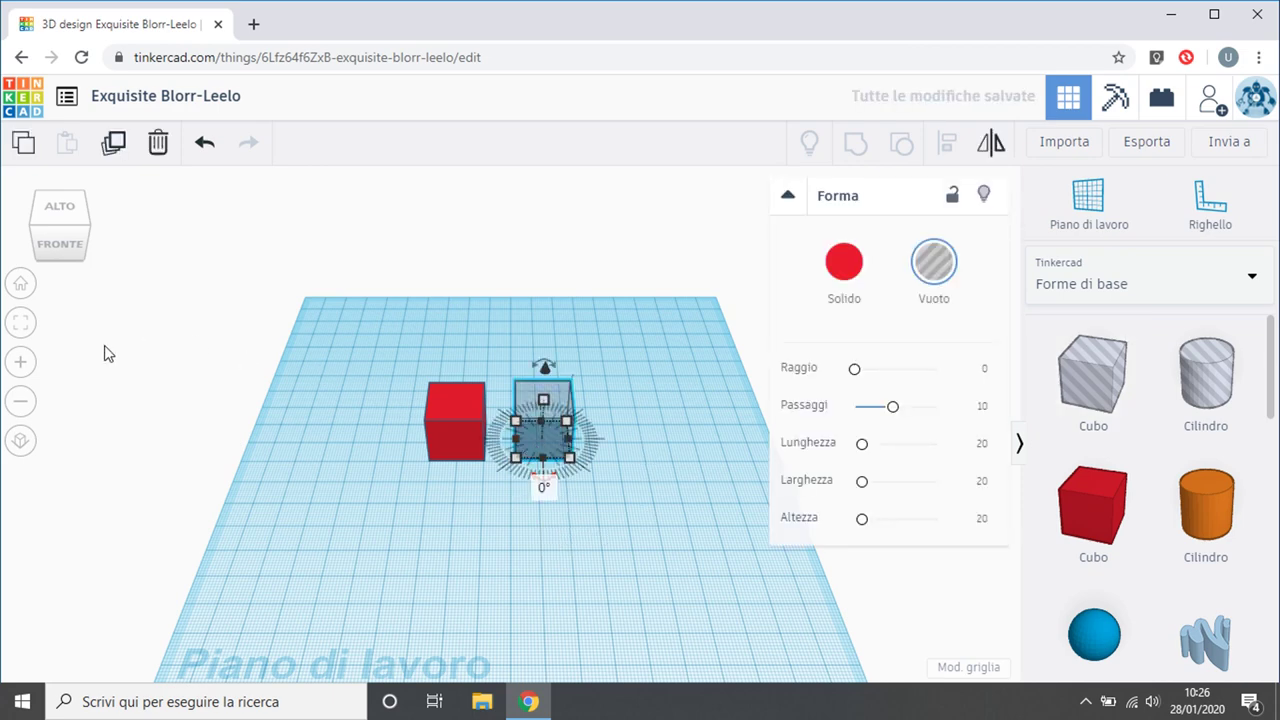
scroll(623, 490, "up", 2)
scroll(623, 495, "up", 3)
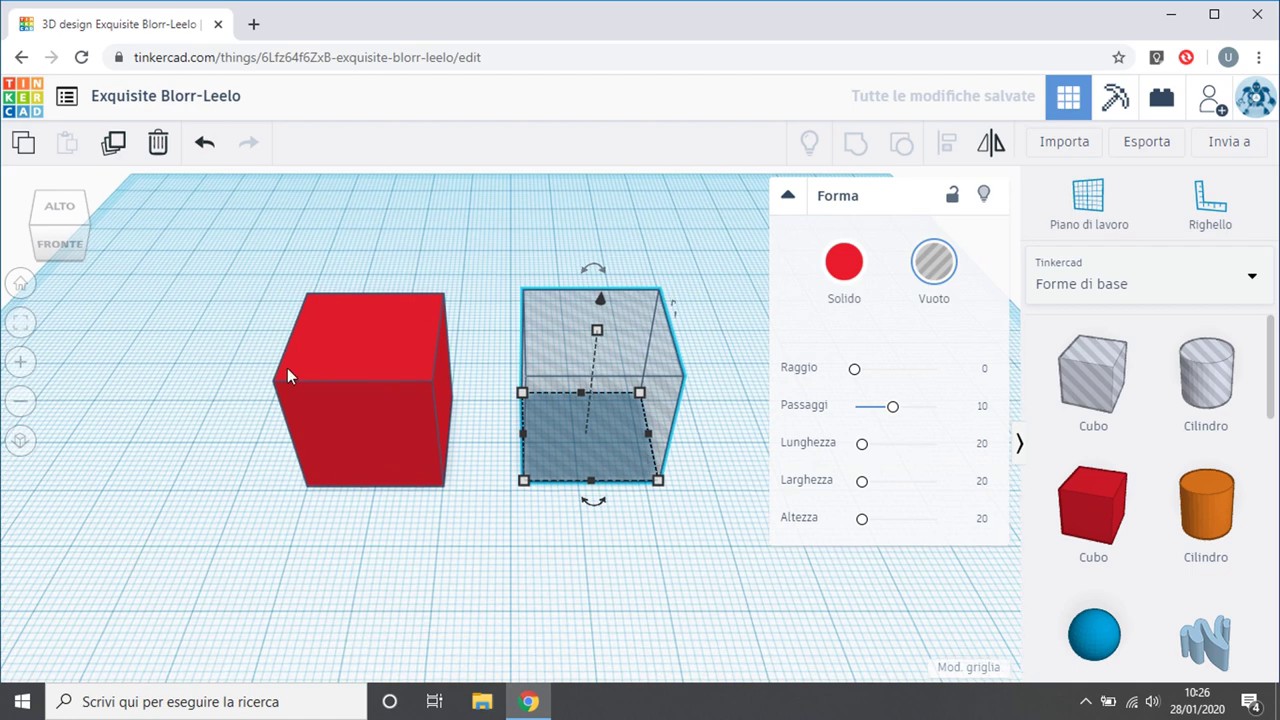
left_click(835, 272)
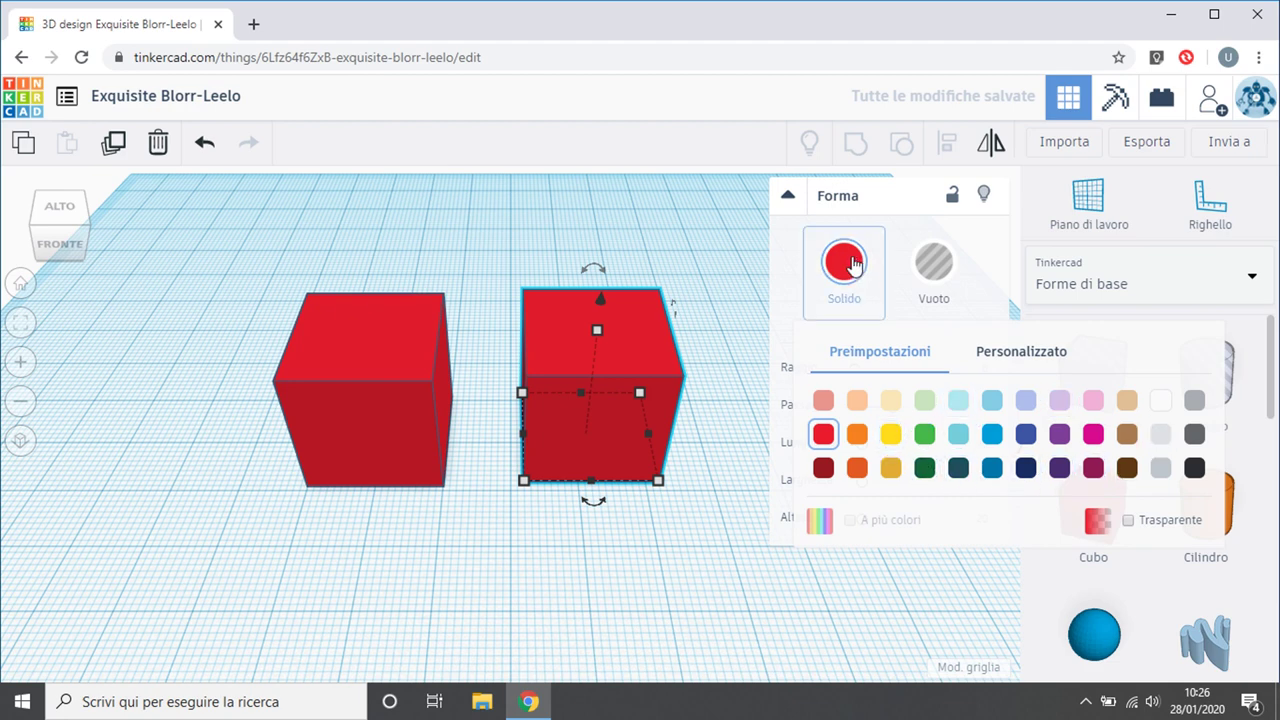
left_click(934, 262)
left_click(450, 505)
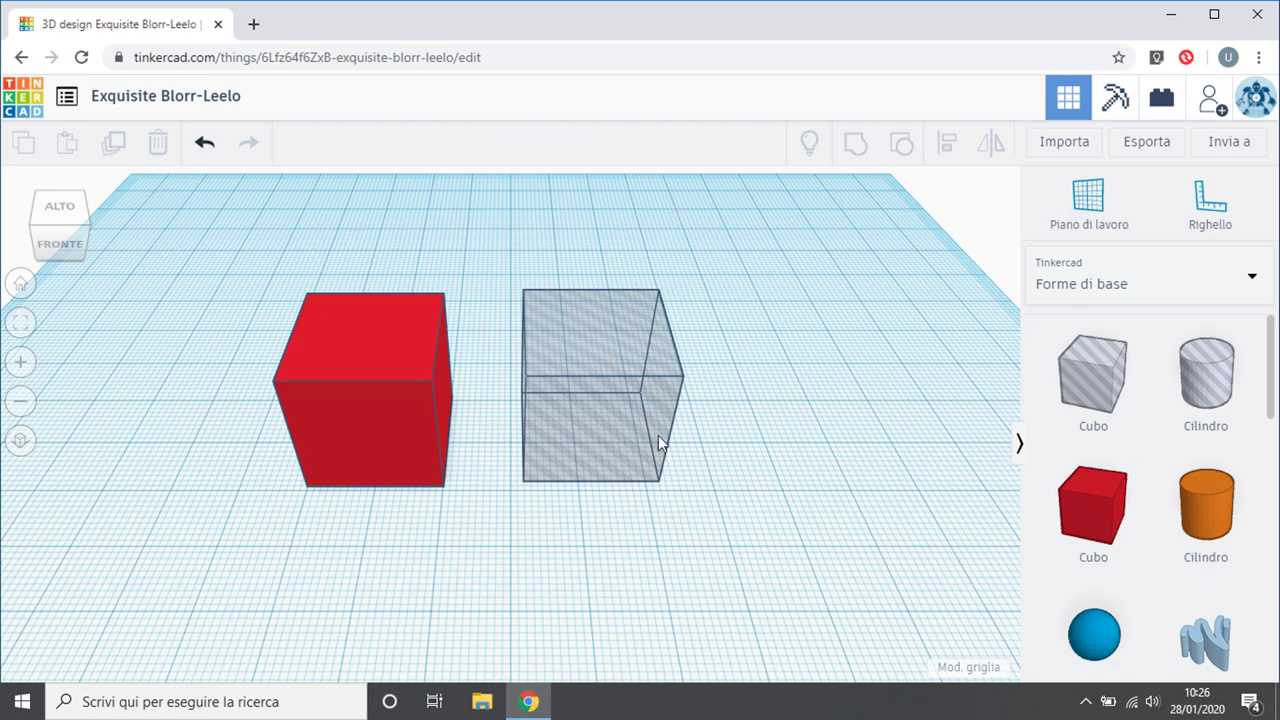
Select the red cube and the hole cube together and delete both from the workplane.
left_click_drag(218, 251, 877, 552)
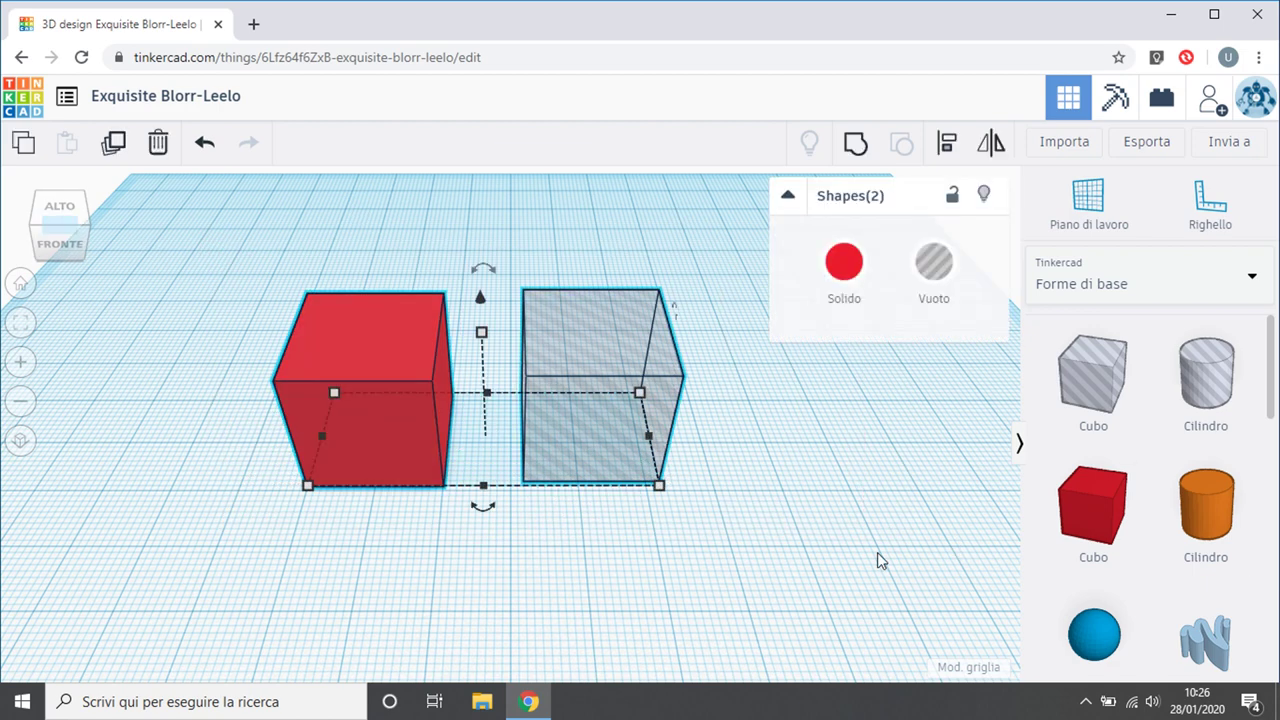
left_click(160, 148)
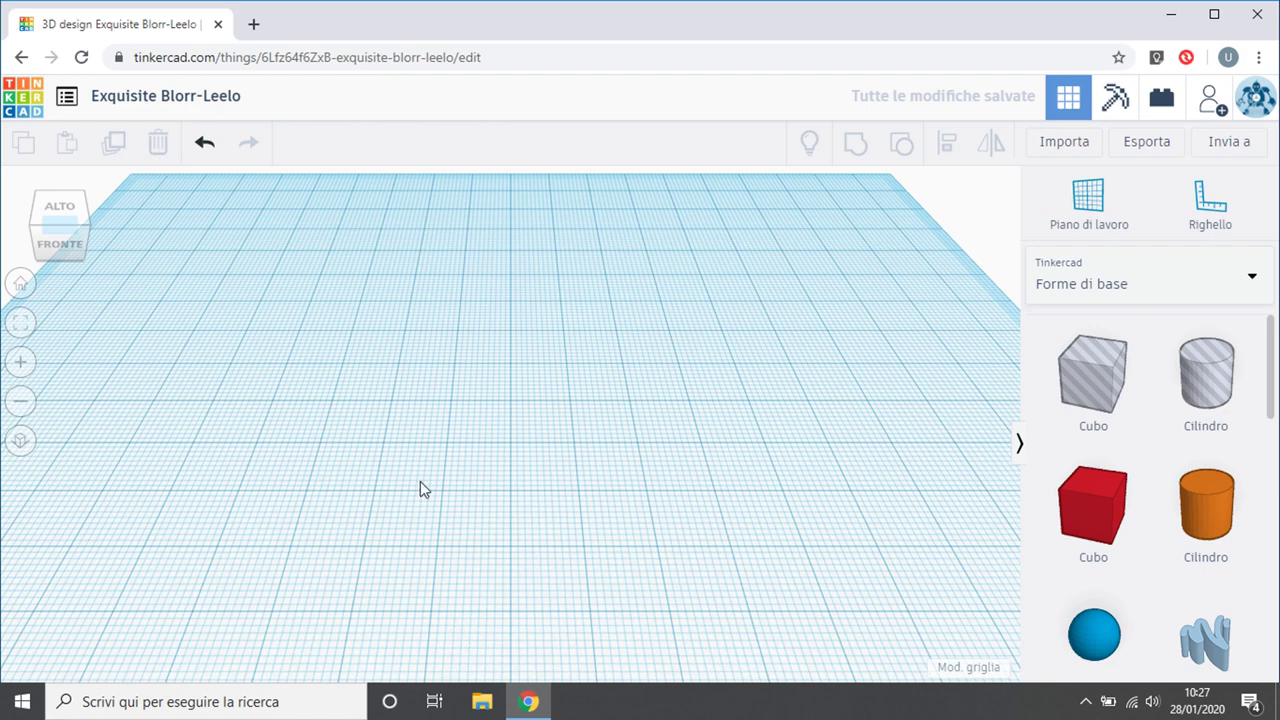
Zoom in and out on the empty workplane several times, finishing with the whole plane in view.
scroll(481, 408, "down", 3)
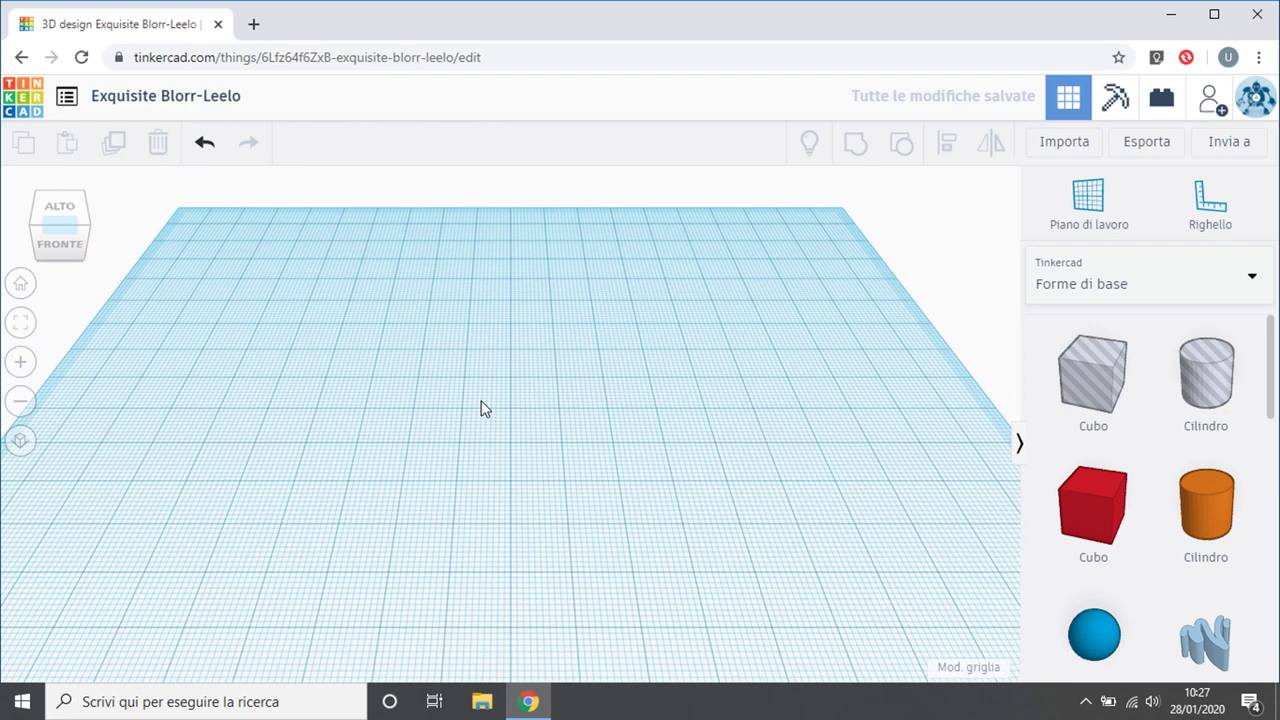
scroll(481, 408, "down", 3)
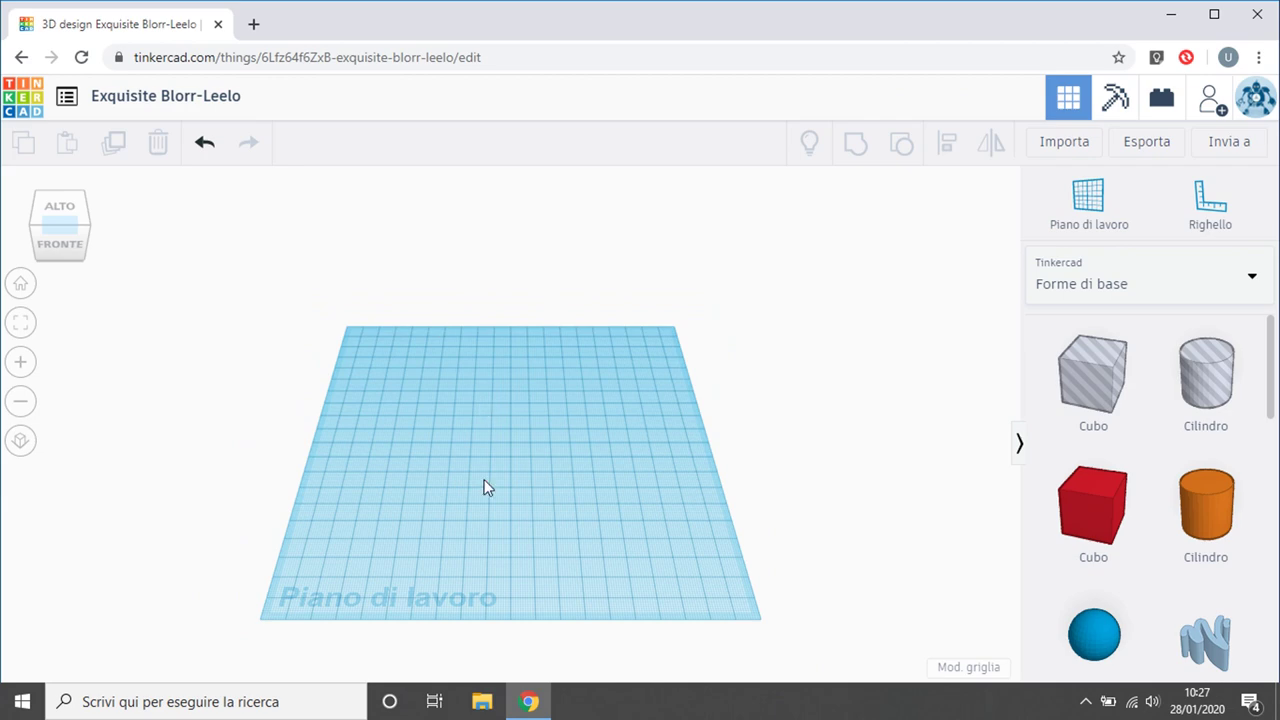
scroll(469, 441, "up", 5)
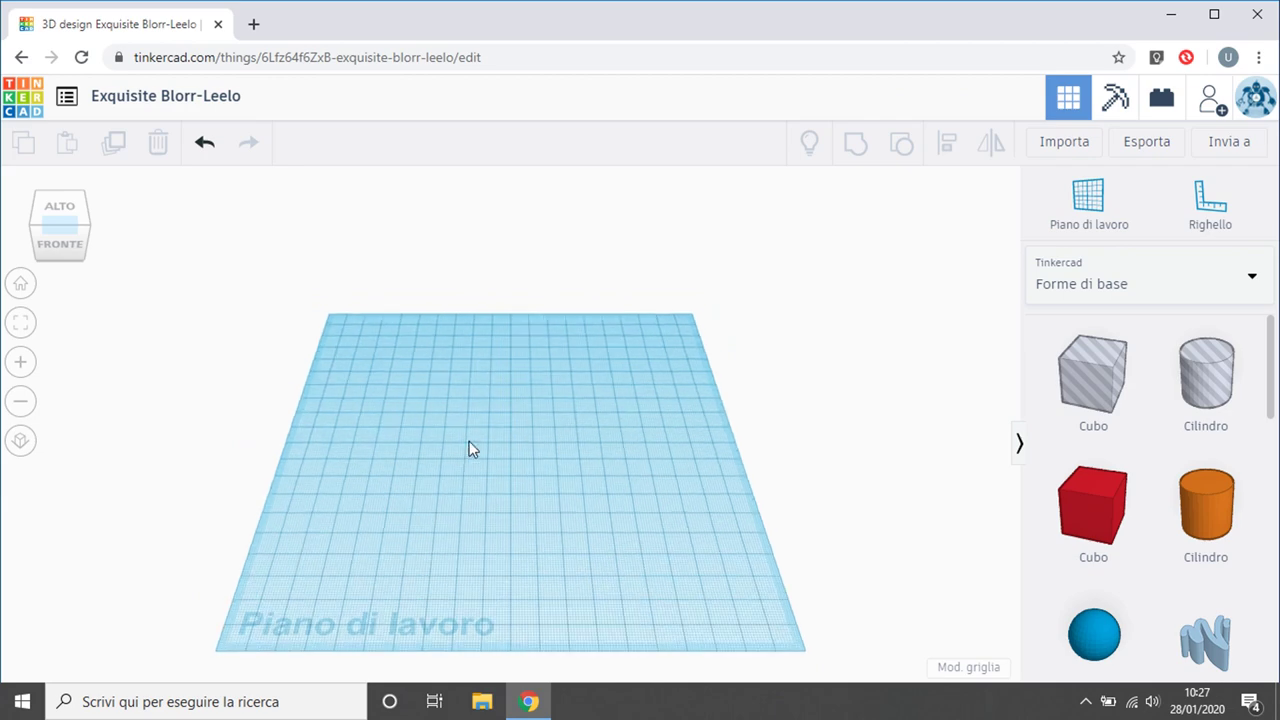
scroll(469, 441, "up", 5)
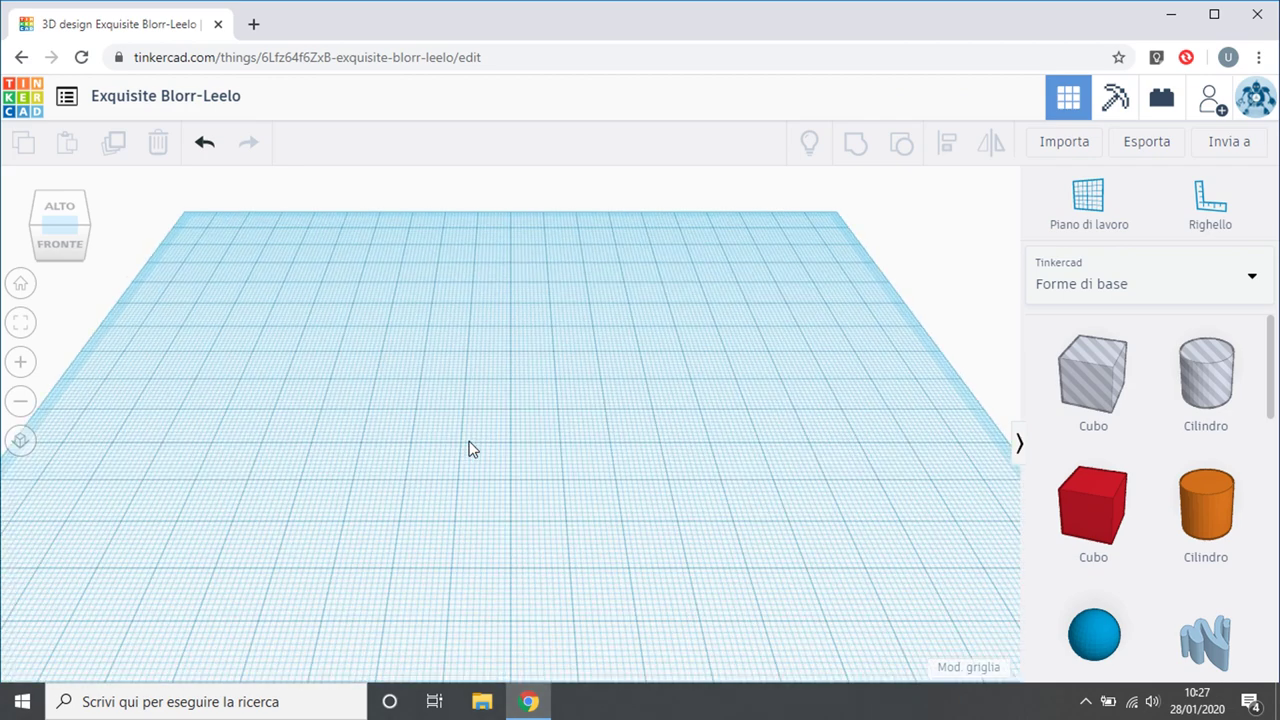
scroll(471, 450, "down", 5)
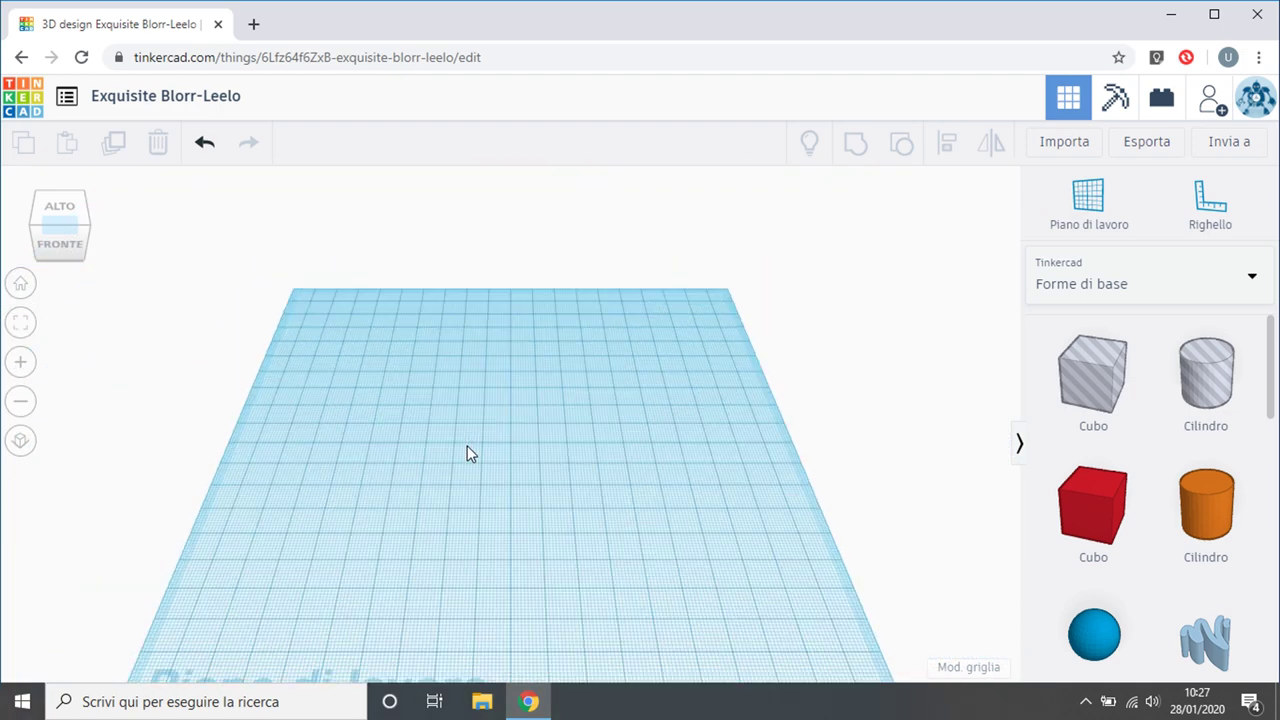
scroll(463, 440, "down", 2)
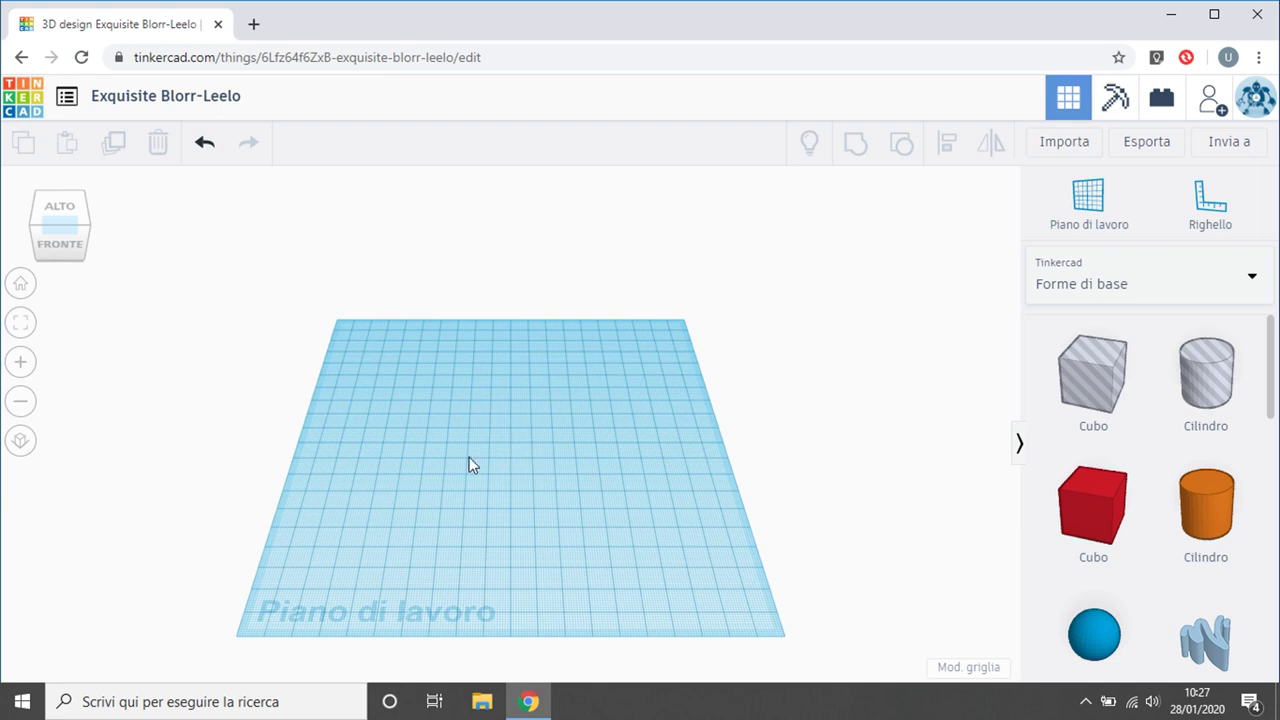
left_click(21, 362)
left_click(21, 362)
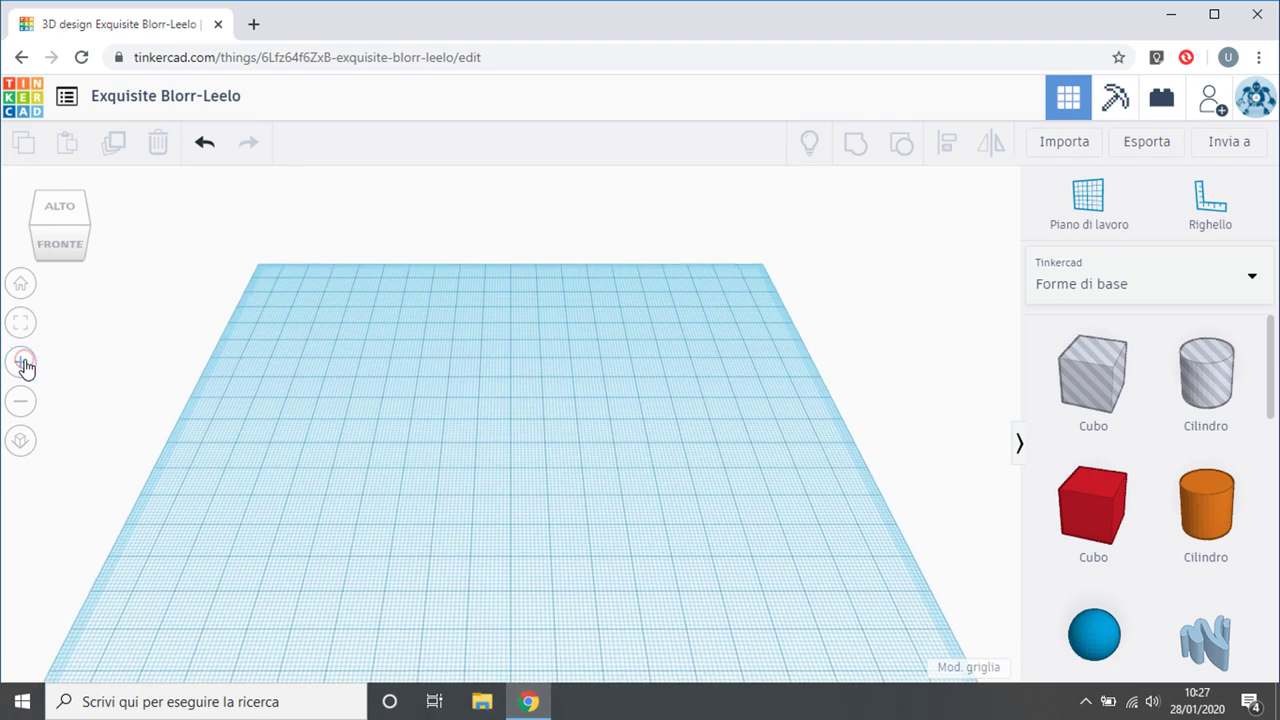
left_click(21, 362)
left_click(21, 362)
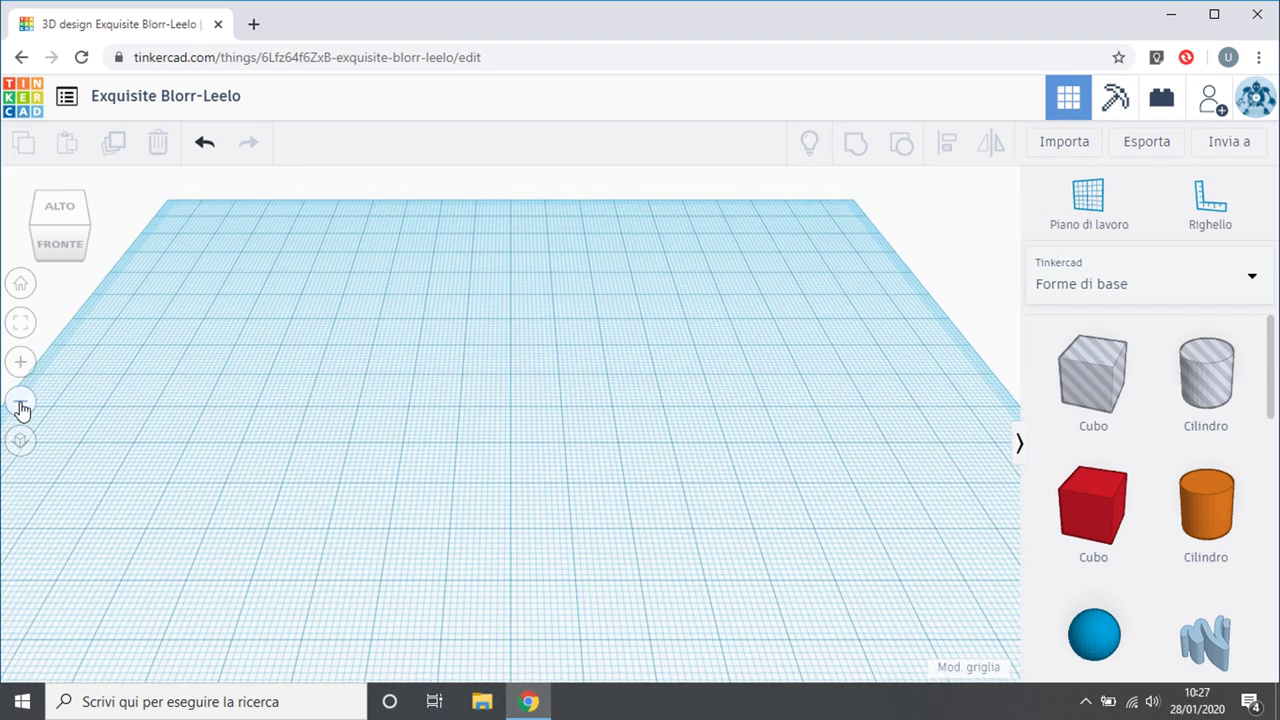
left_click(21, 404)
left_click(21, 404)
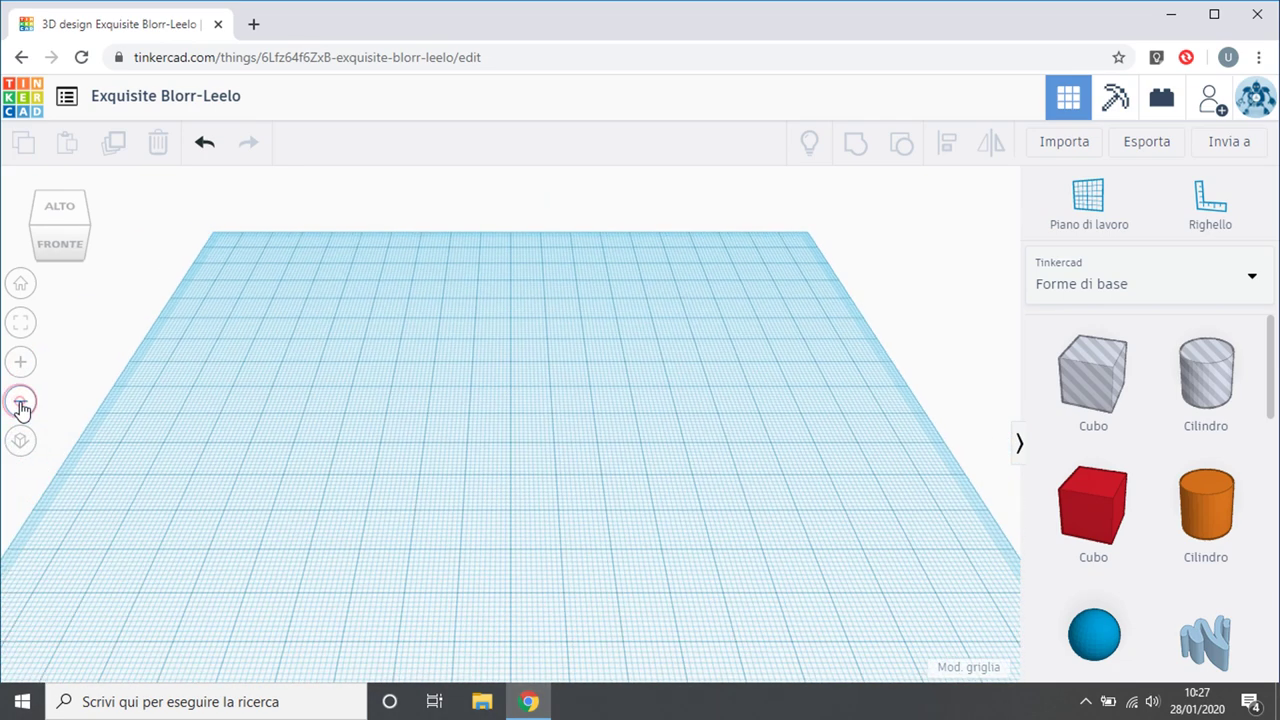
left_click(21, 404)
left_click(21, 404)
left_click(21, 404)
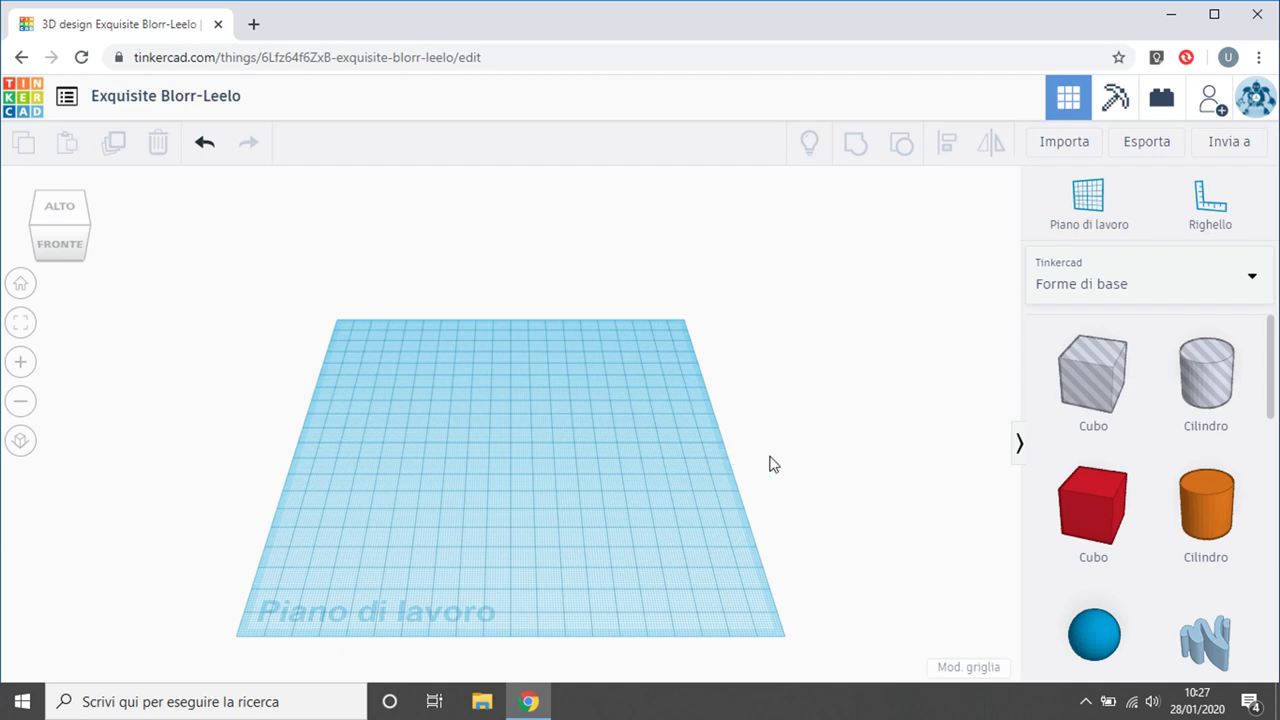
Orbit around the workplane, view it from the front and finish in the top view.
mouse_move(806, 456)
right_mouse_down()
mouse_move(800, 477)
mouse_move(614, 491)
mouse_move(400, 454)
mouse_move(289, 403)
mouse_move(489, 465)
mouse_move(680, 491)
mouse_move(272, 467)
mouse_move(389, 492)
mouse_move(586, 458)
mouse_move(660, 369)
mouse_move(481, 361)
mouse_move(623, 403)
mouse_move(597, 423)
mouse_move(434, 432)
mouse_move(646, 469)
mouse_move(448, 478)
right_mouse_up()
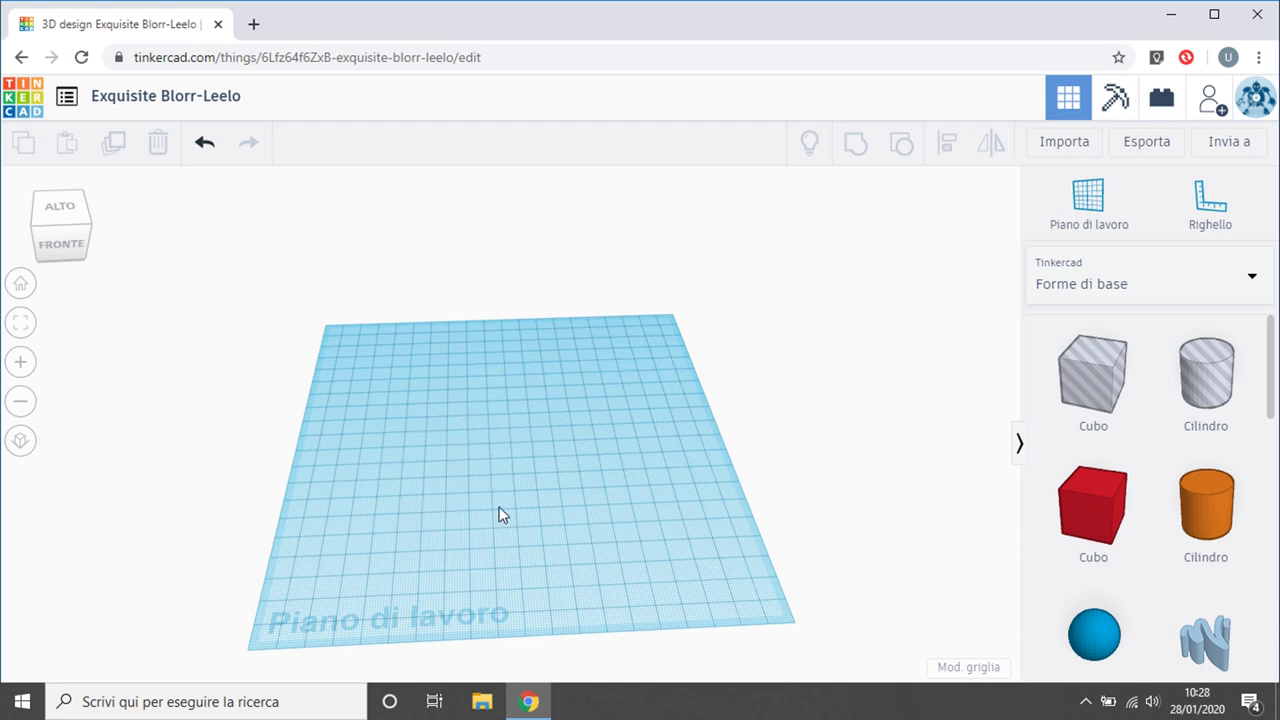
mouse_move(498, 508)
right_mouse_down()
mouse_move(488, 455)
mouse_move(477, 514)
mouse_move(323, 494)
mouse_move(399, 525)
mouse_move(526, 523)
mouse_move(629, 434)
mouse_move(621, 459)
mouse_move(457, 491)
mouse_move(486, 506)
right_mouse_up()
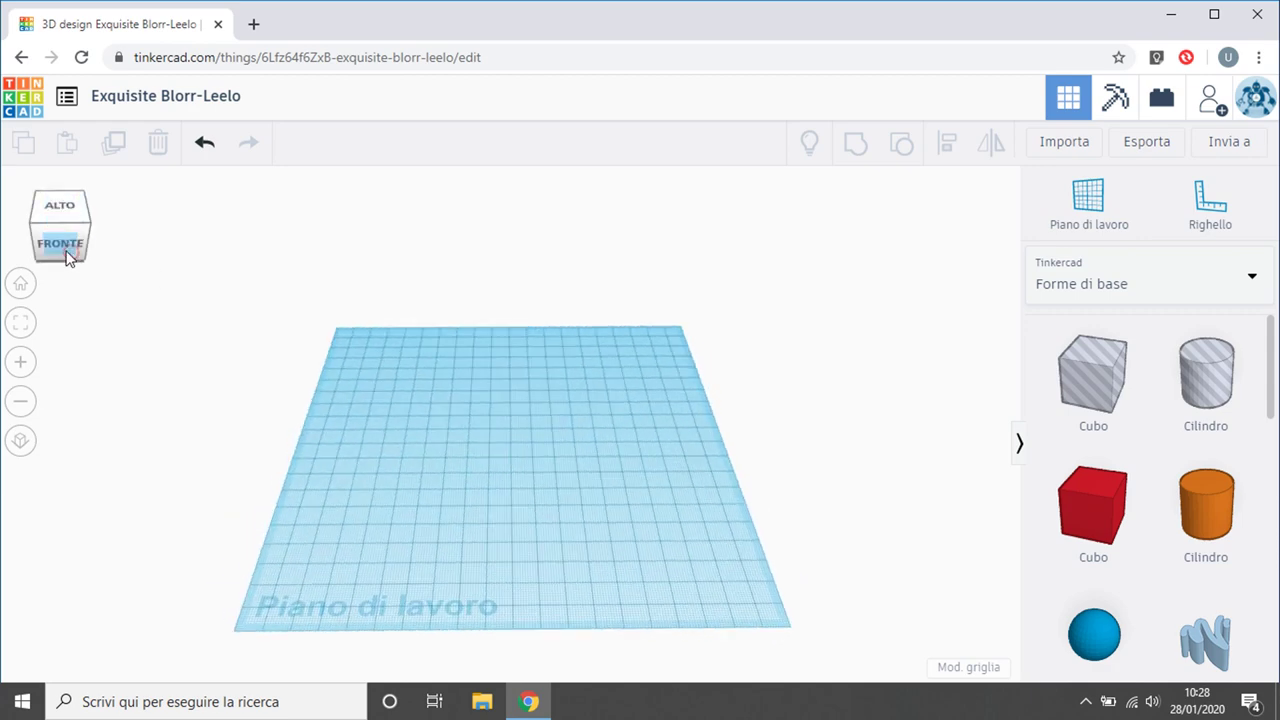
mouse_move(69, 254)
left_mouse_down()
mouse_move(54, 240)
mouse_move(55, 258)
mouse_move(117, 266)
mouse_move(51, 246)
mouse_move(67, 237)
mouse_move(70, 254)
left_mouse_up()
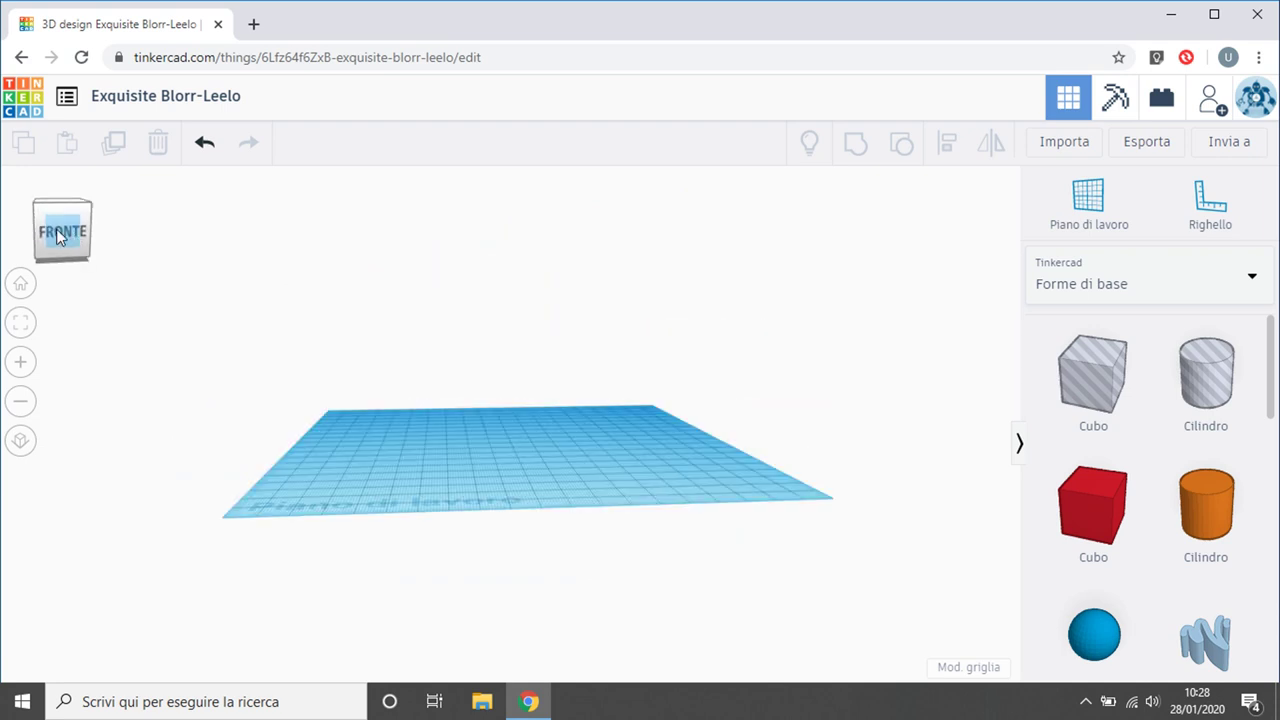
left_click(58, 232)
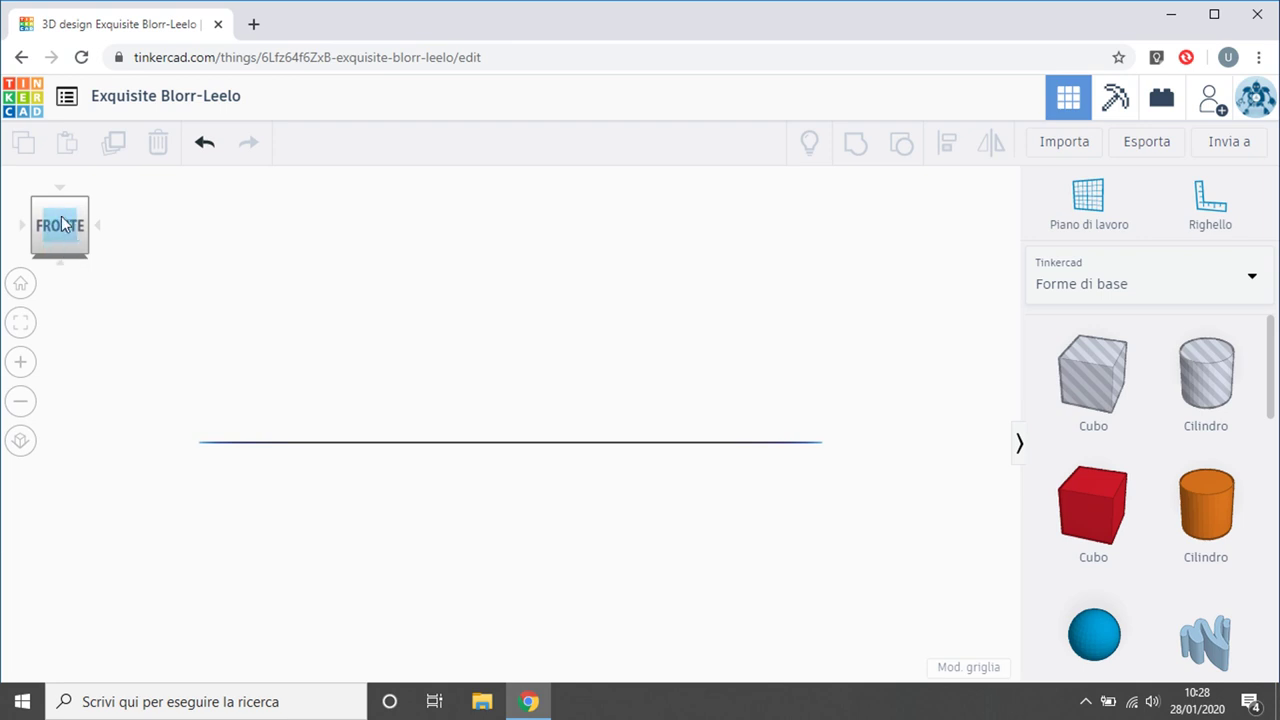
left_click(60, 210)
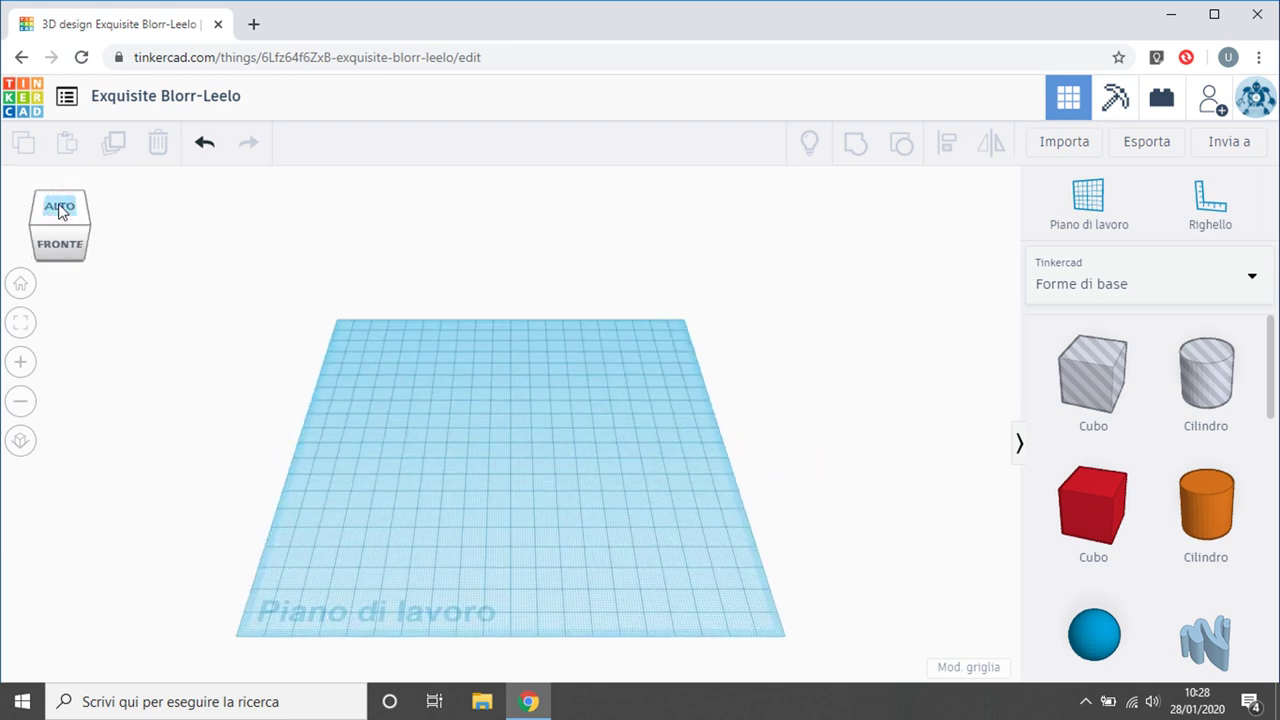
left_click(60, 208)
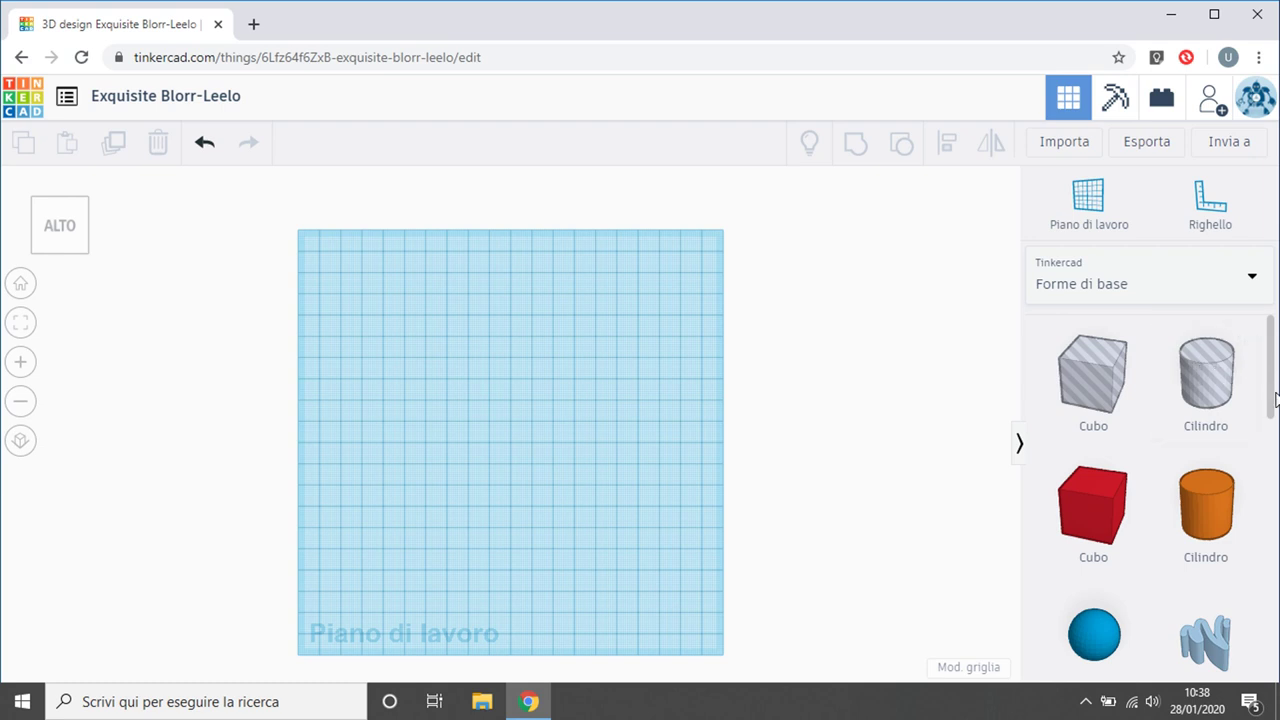
Browse the basic shapes library from the cubes down to the stars and ring, and return to its start.
scroll(1247, 416, "down", 1)
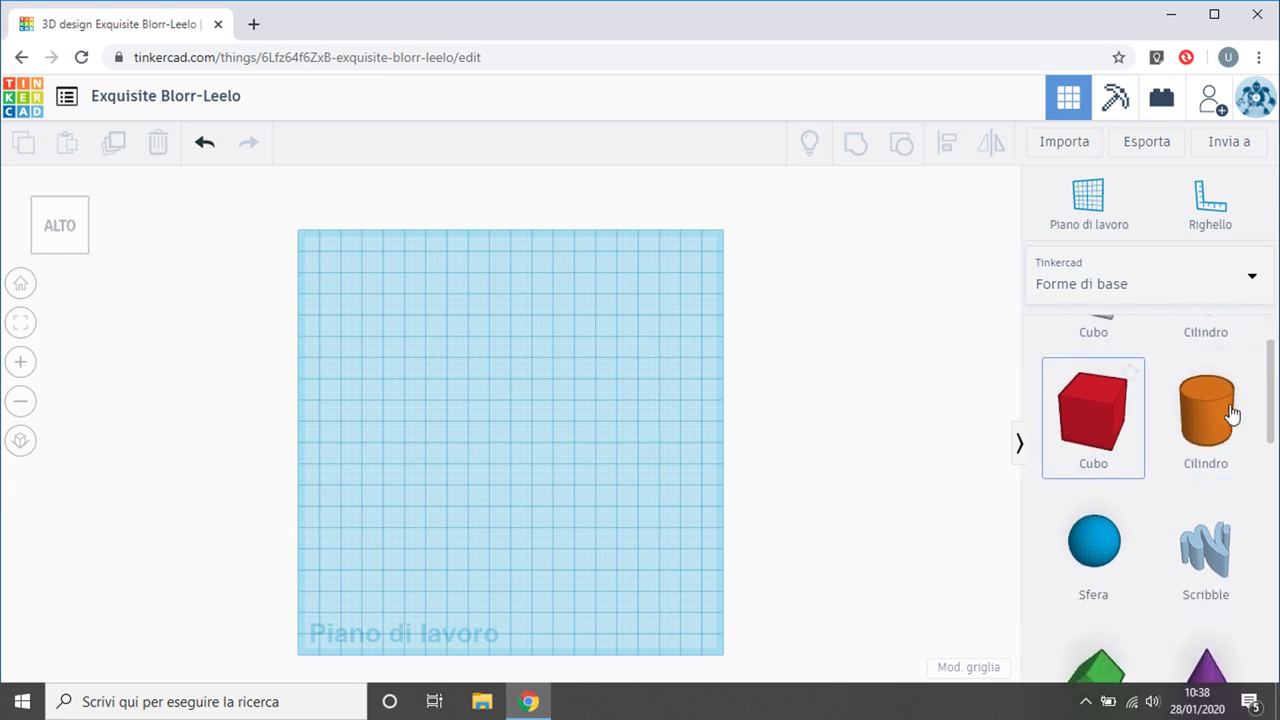
scroll(1104, 526, "down", 1)
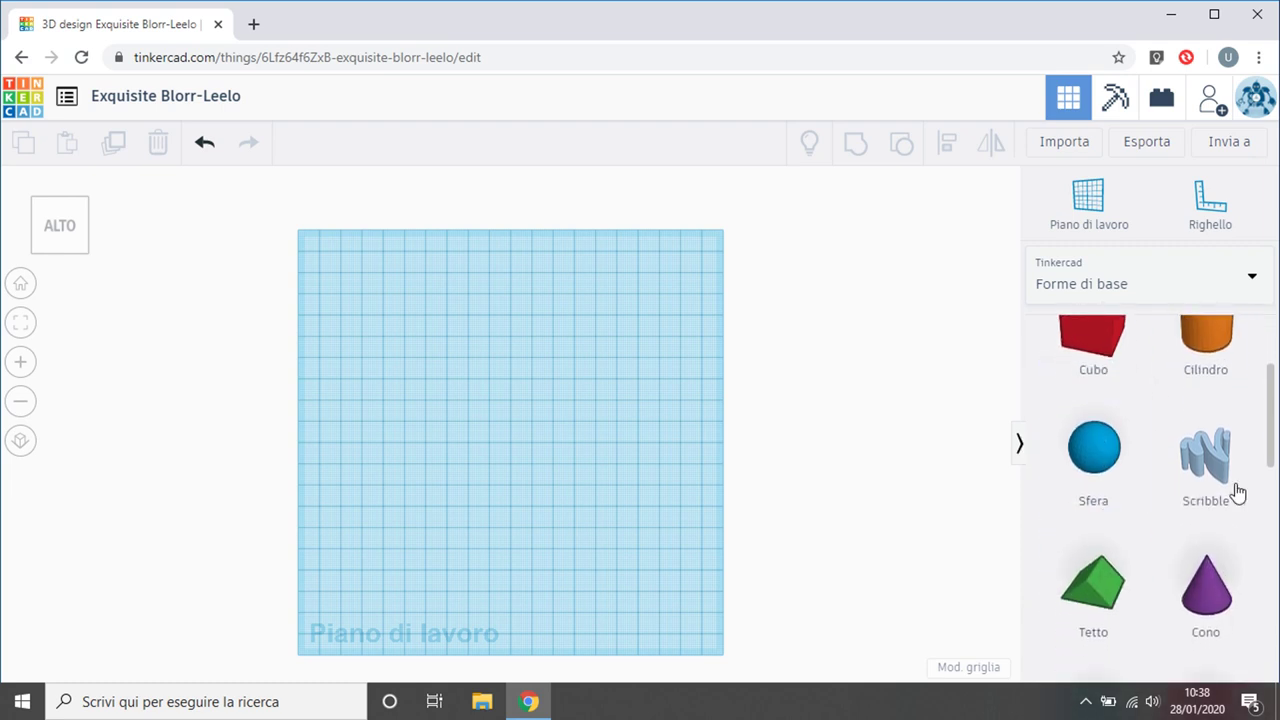
scroll(1170, 474, "down", 1)
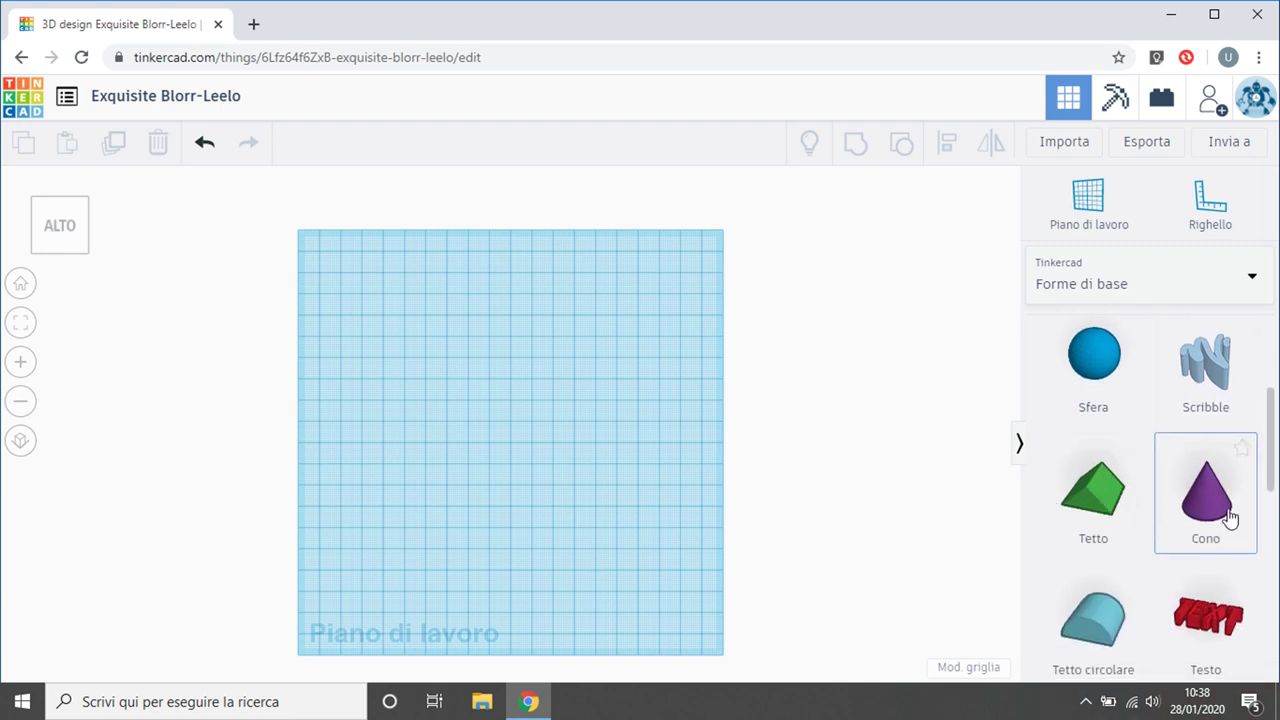
scroll(1089, 560, "down", 2)
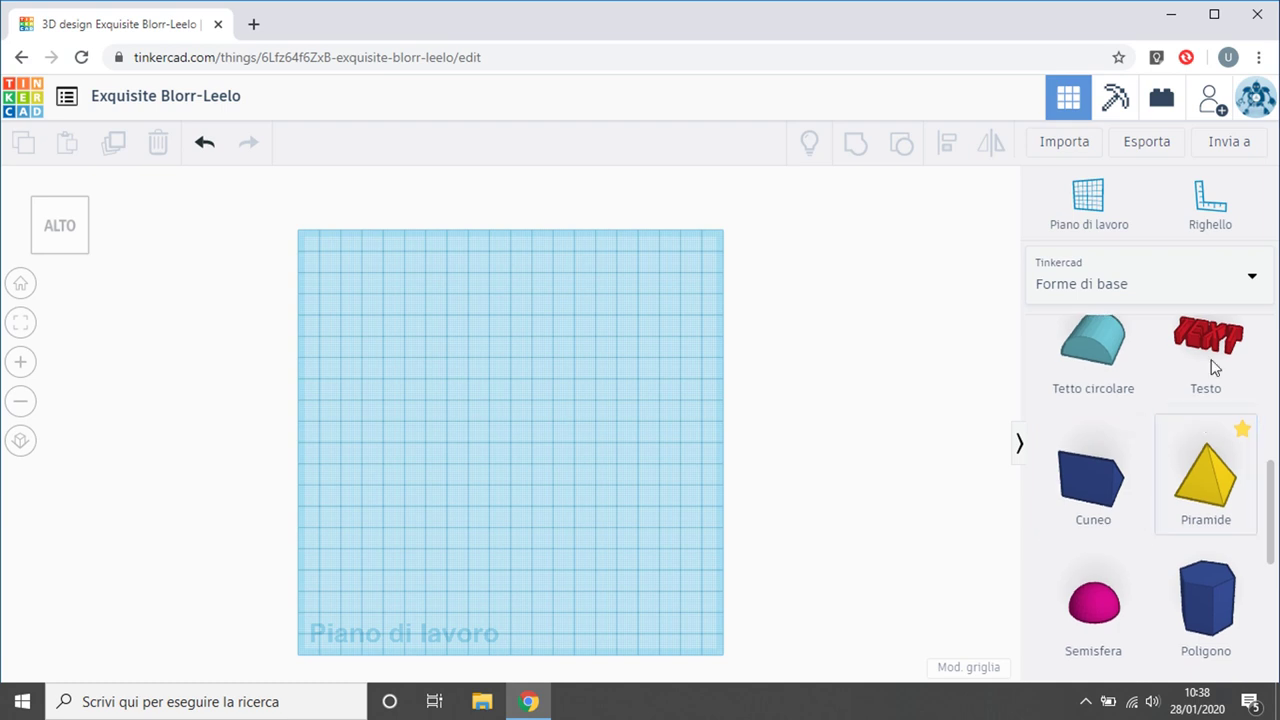
scroll(1186, 429, "down", 2)
scroll(1156, 480, "down", 4)
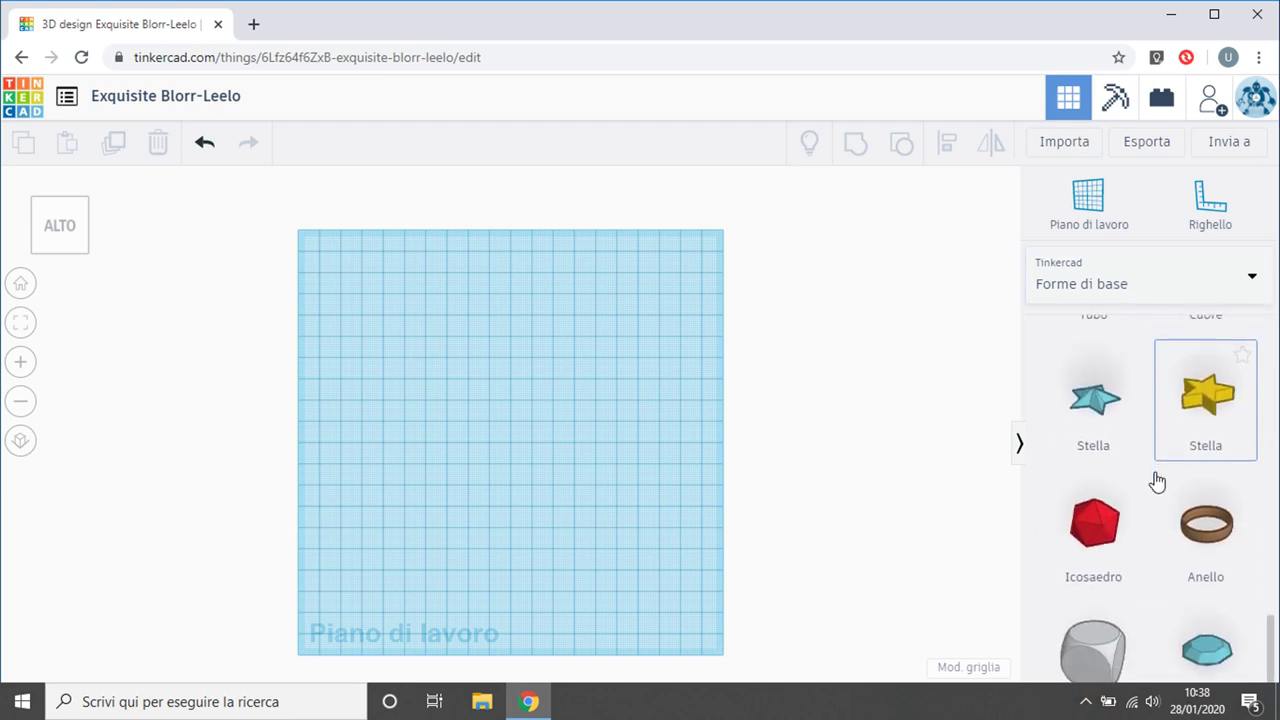
scroll(1156, 480, "up", 5)
scroll(1156, 480, "up", 6)
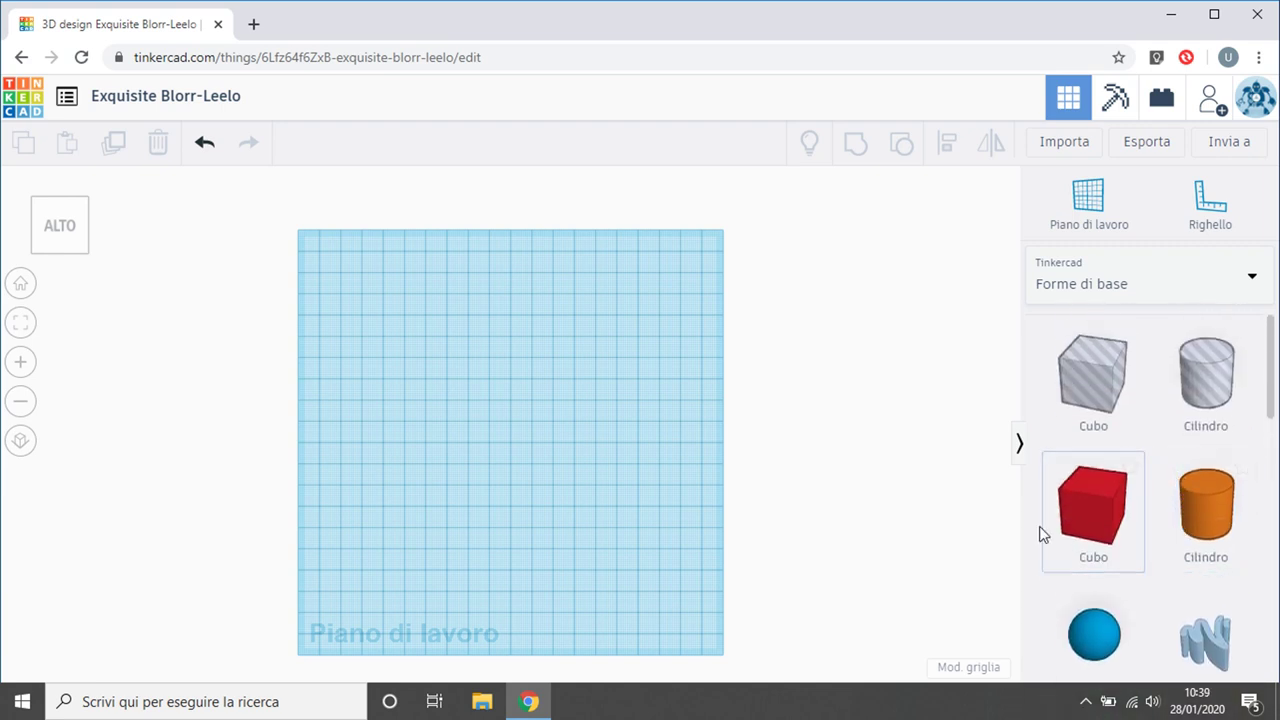
Place a 20 × 20 × 20 solid red cube on the left half of the workplane and view it from the front.
left_click_drag(1084, 507, 418, 446)
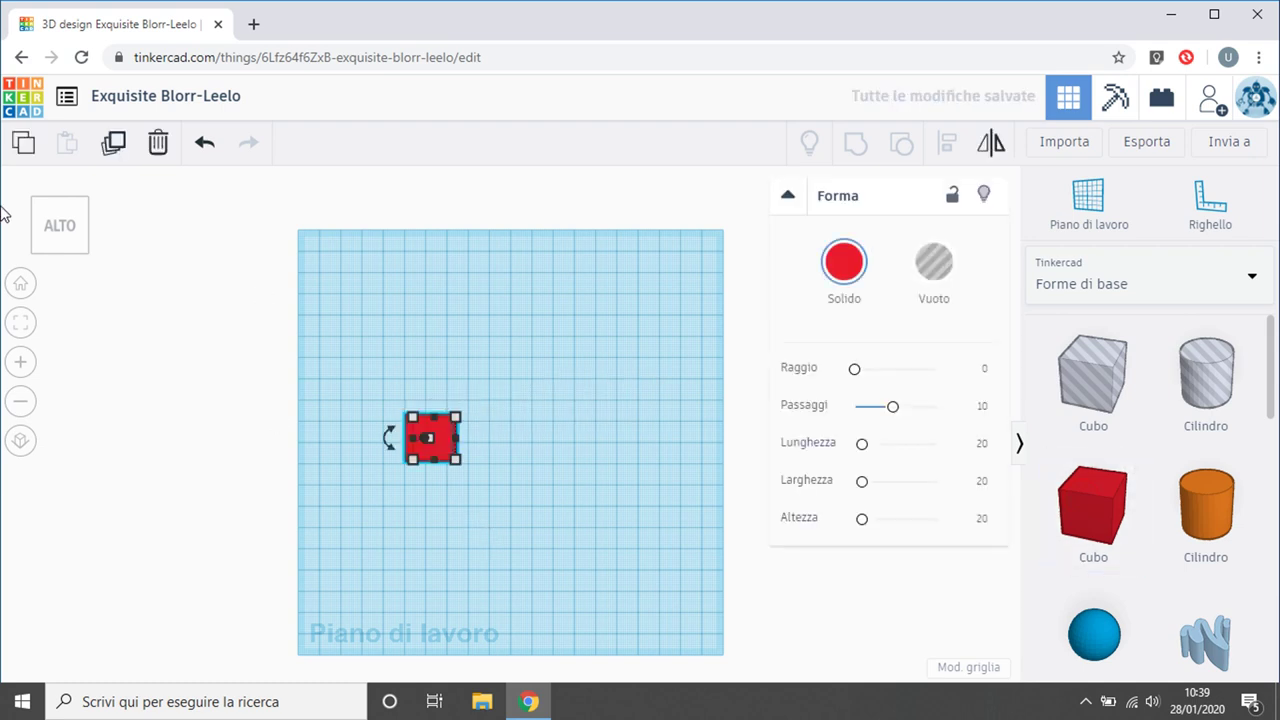
right_click_drag(540, 569, 585, 425)
scroll(556, 455, "up", 5)
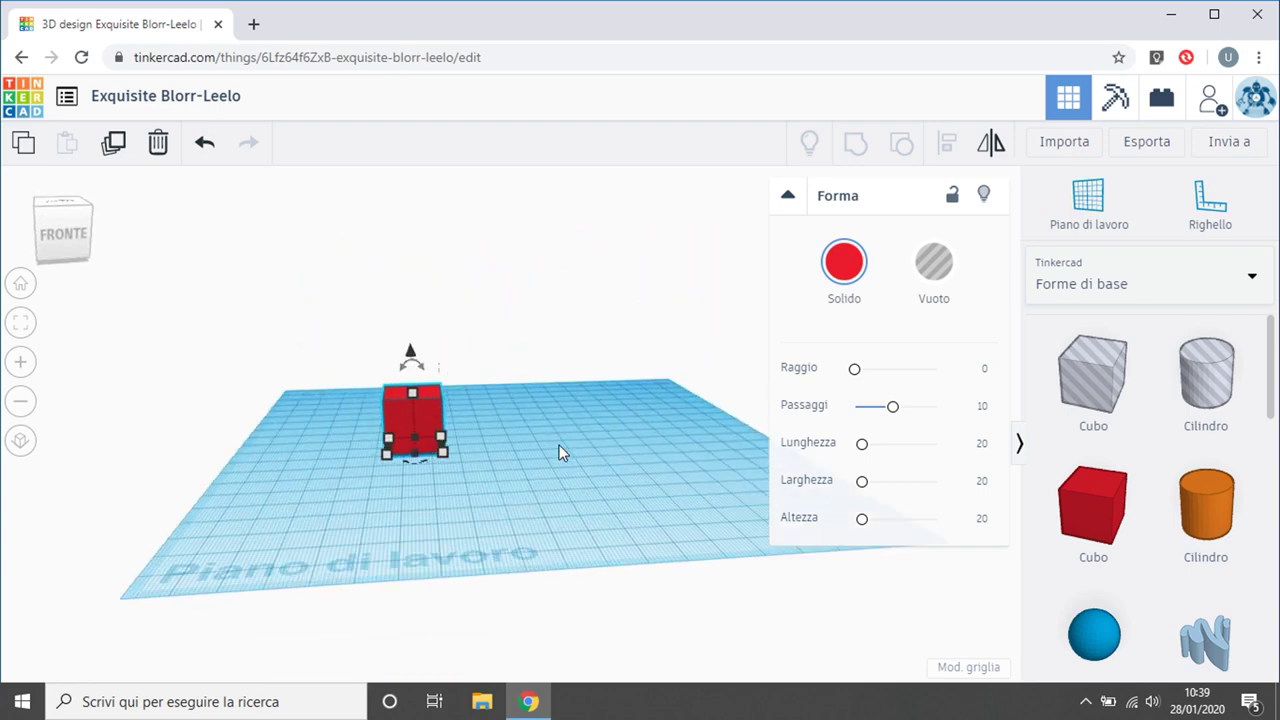
scroll(554, 465, "up", 1)
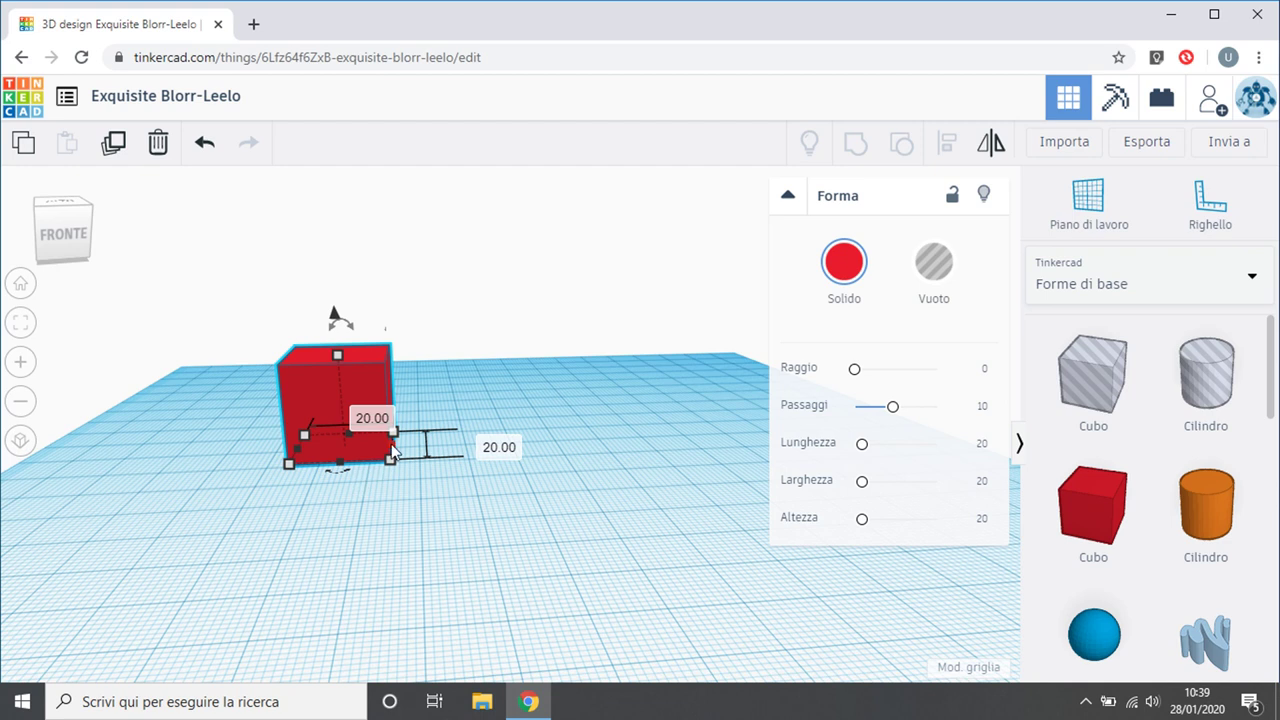
Stretch the red cube sideways to about 61 mm and set that side's length to exactly 100 mm.
left_click_drag(391, 456, 585, 451)
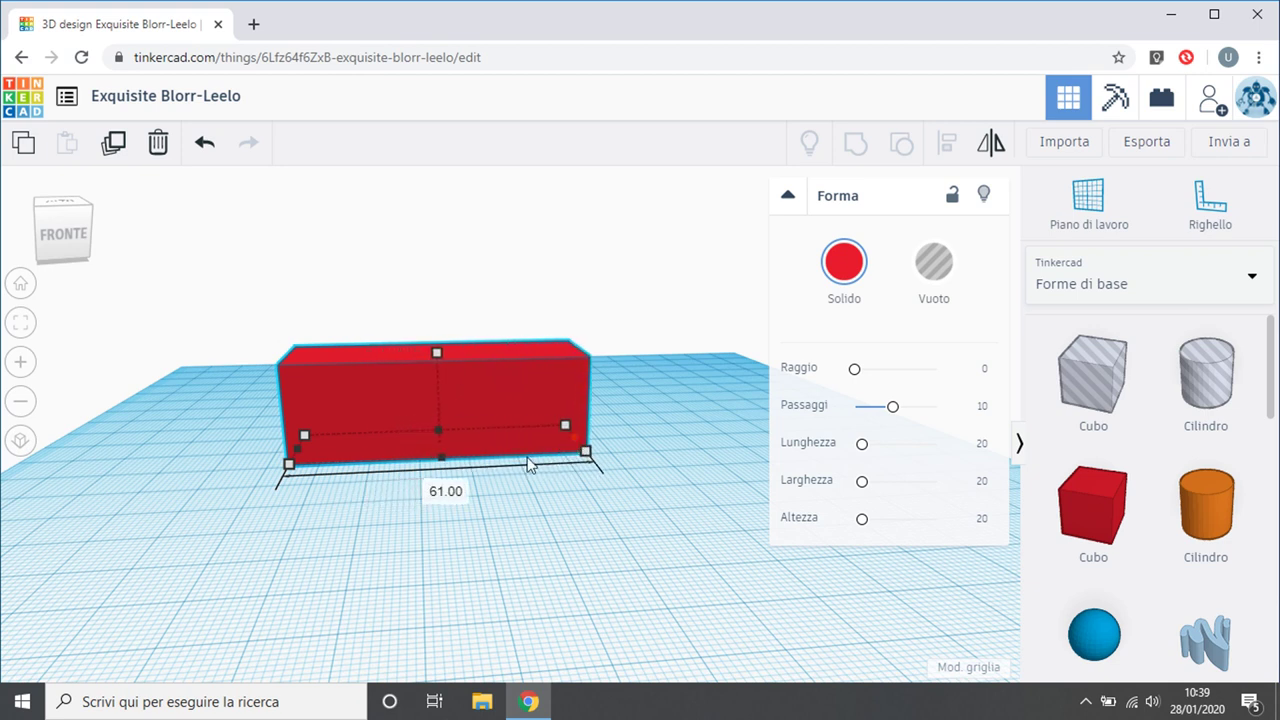
left_click(447, 492)
key("Return")
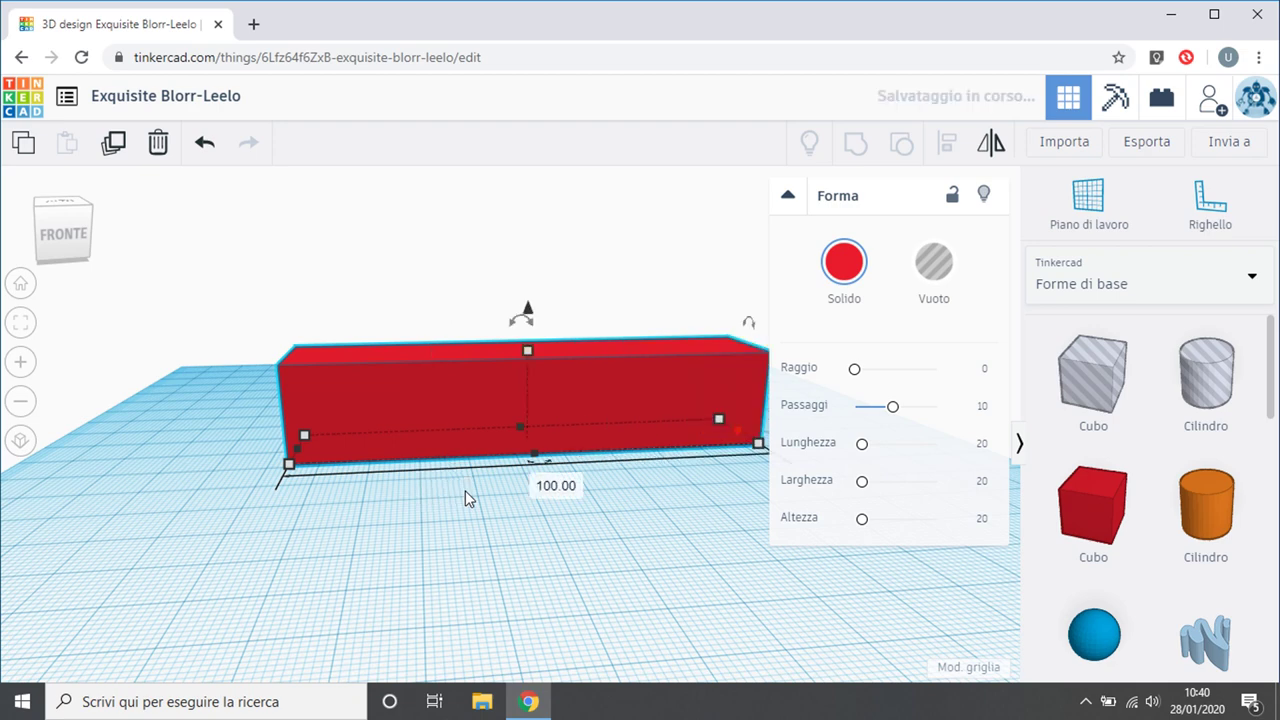
Extend the red box's long front side forward to a depth of 26 mm.
right_click_drag(661, 575, 625, 623)
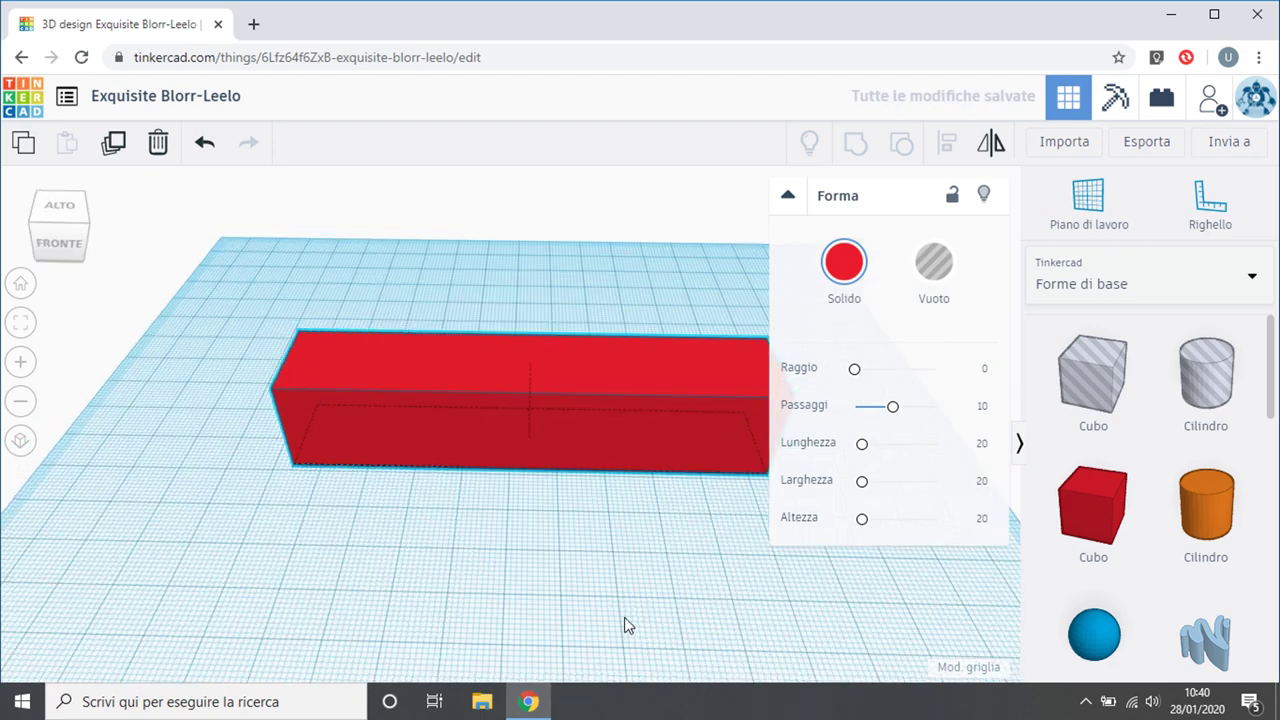
left_click(538, 519)
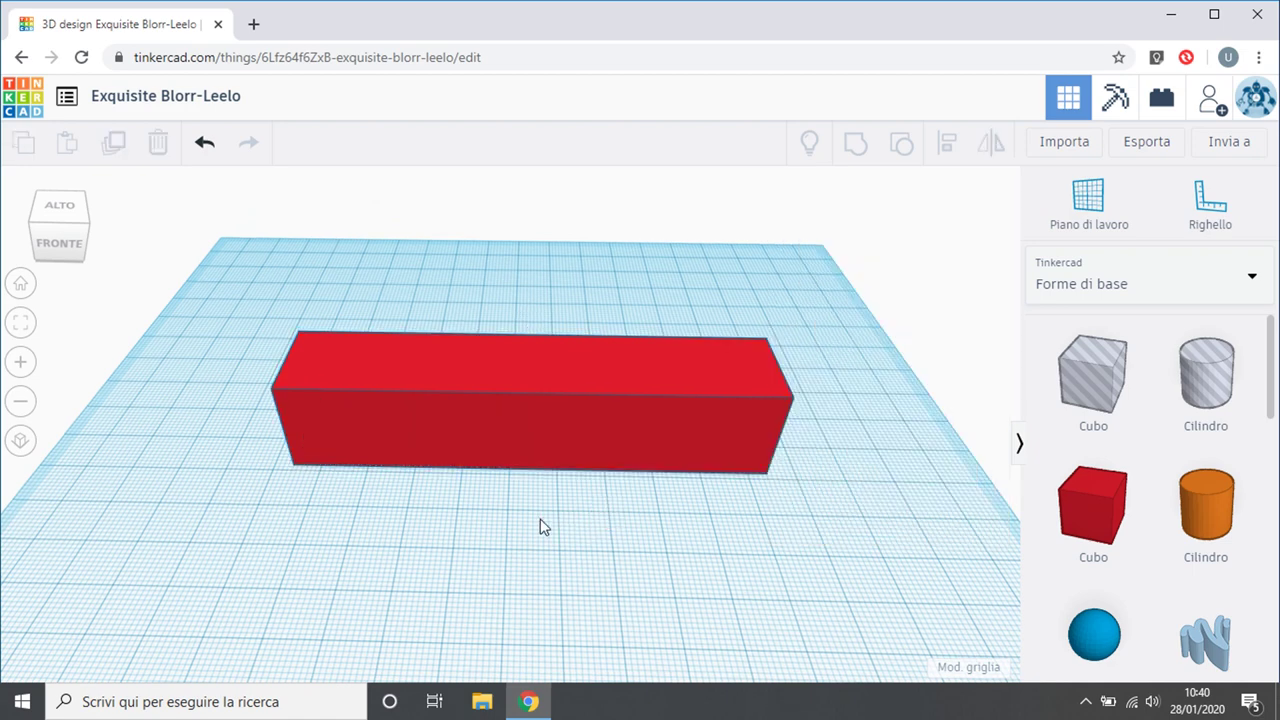
right_click_drag(540, 523, 703, 458)
left_click(770, 481)
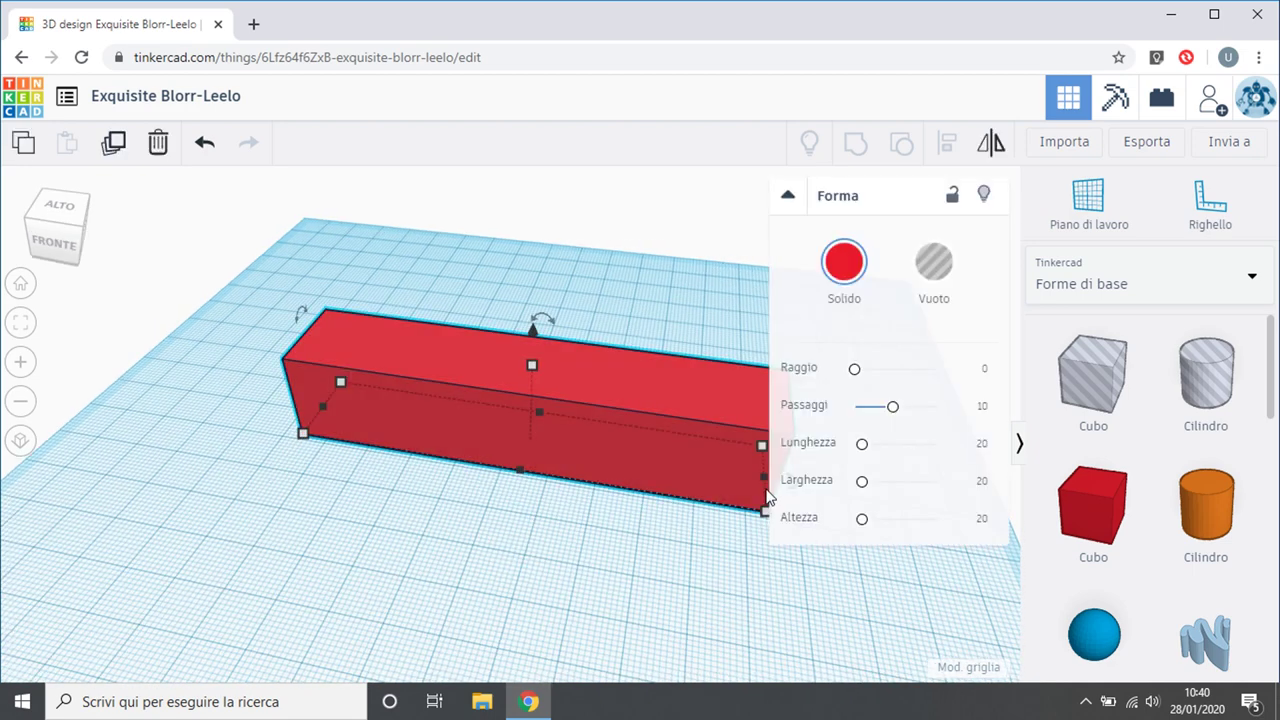
left_click_drag(681, 480, 765, 556)
left_click(548, 622)
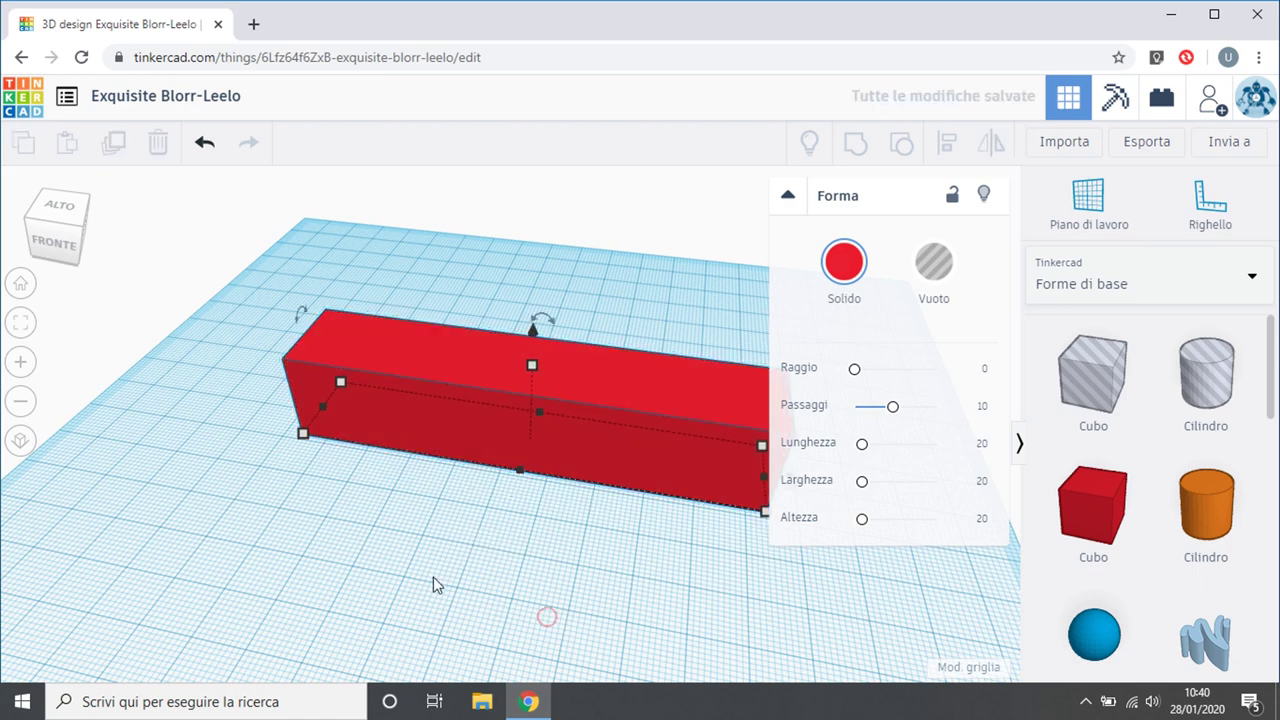
left_click(677, 441)
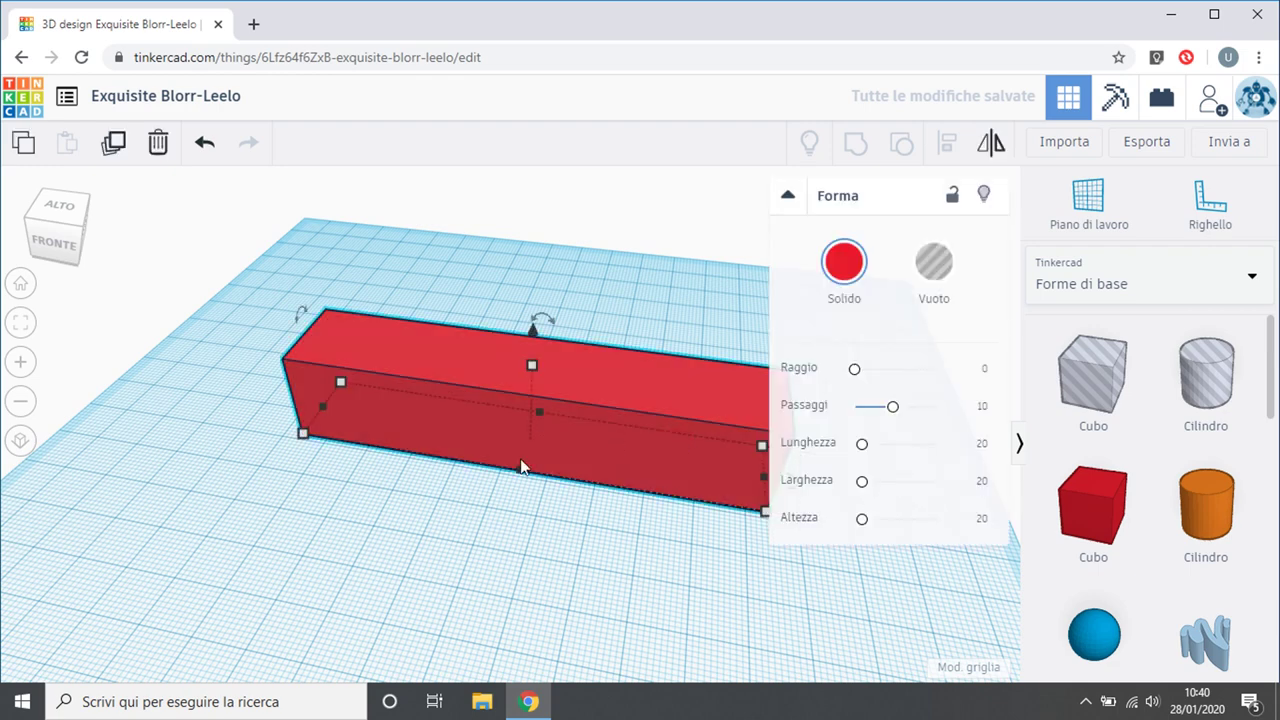
left_click_drag(525, 477, 563, 506)
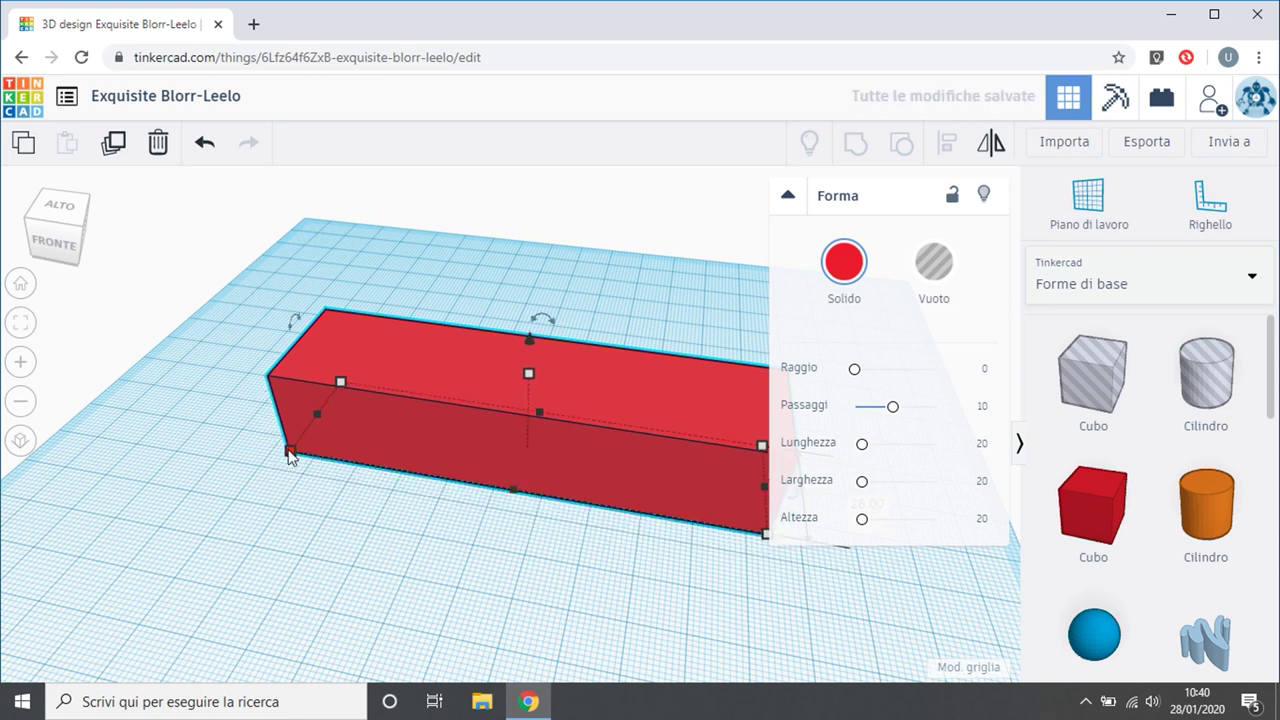
Resize the red box from its front-left base corner to 91 mm long and 31 mm deep.
mouse_move(290, 452)
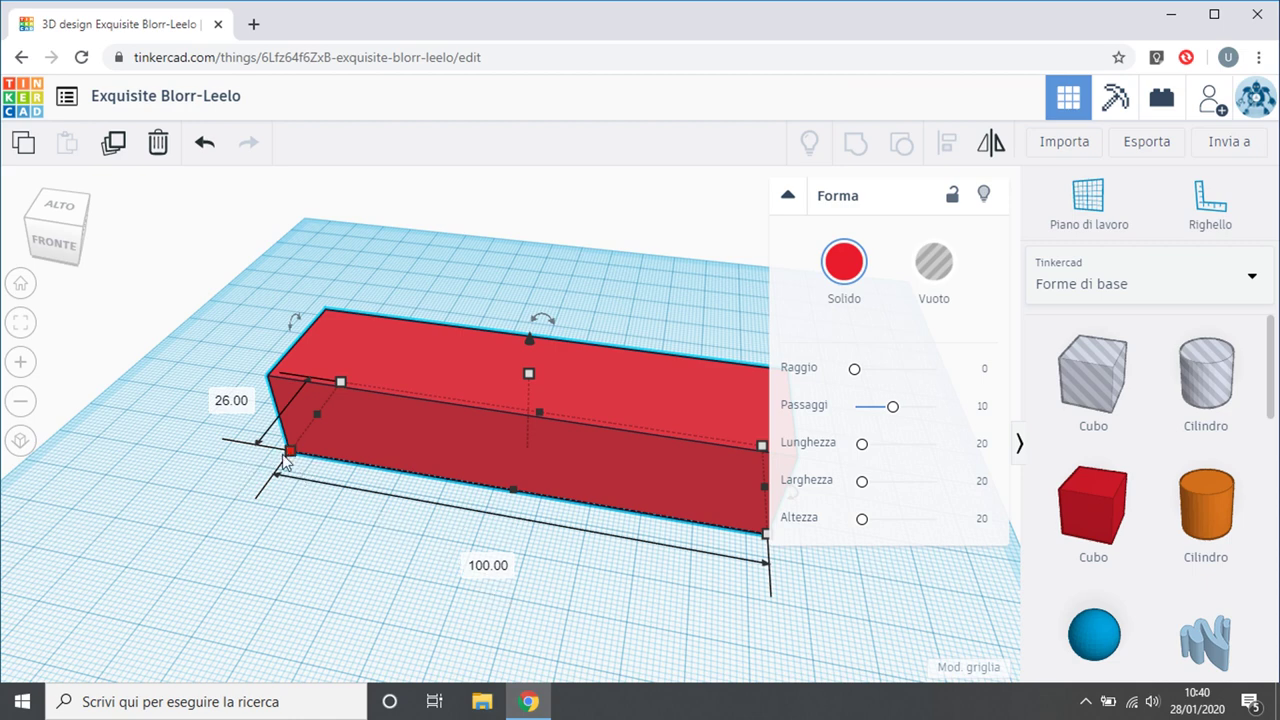
left_click_drag(290, 452, 317, 480)
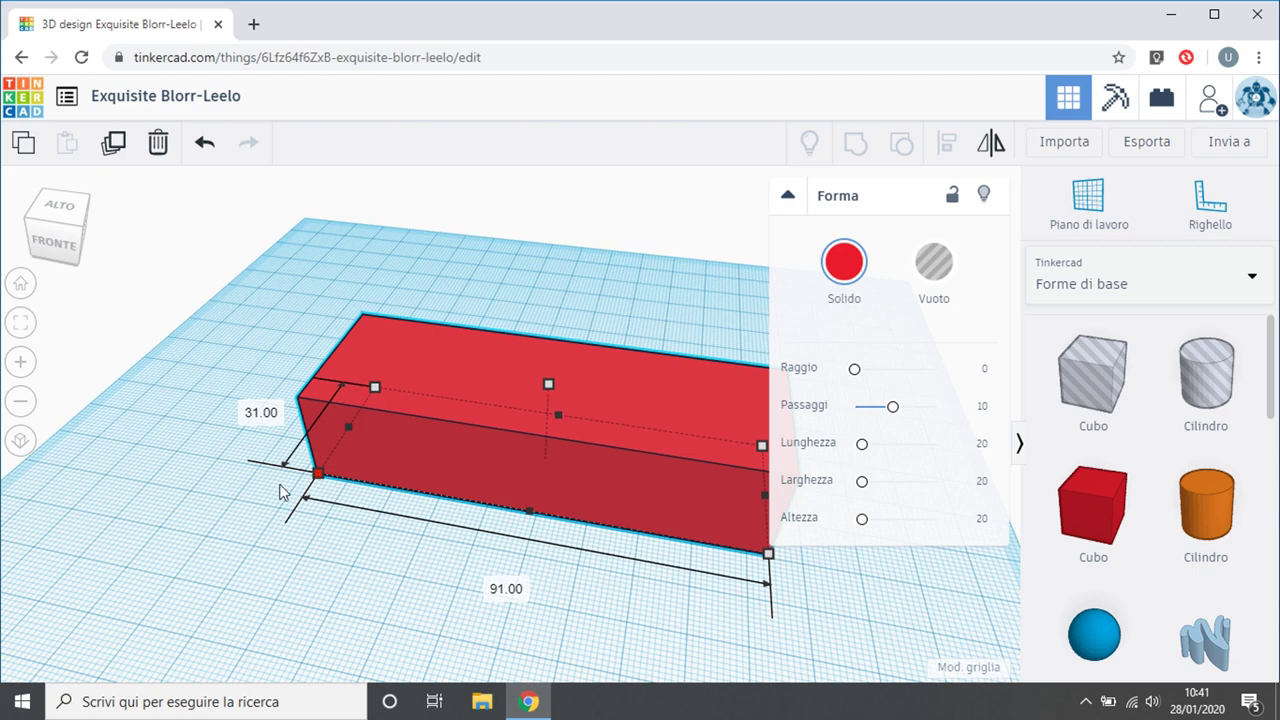
left_click(180, 509)
right_click_drag(280, 580, 349, 589)
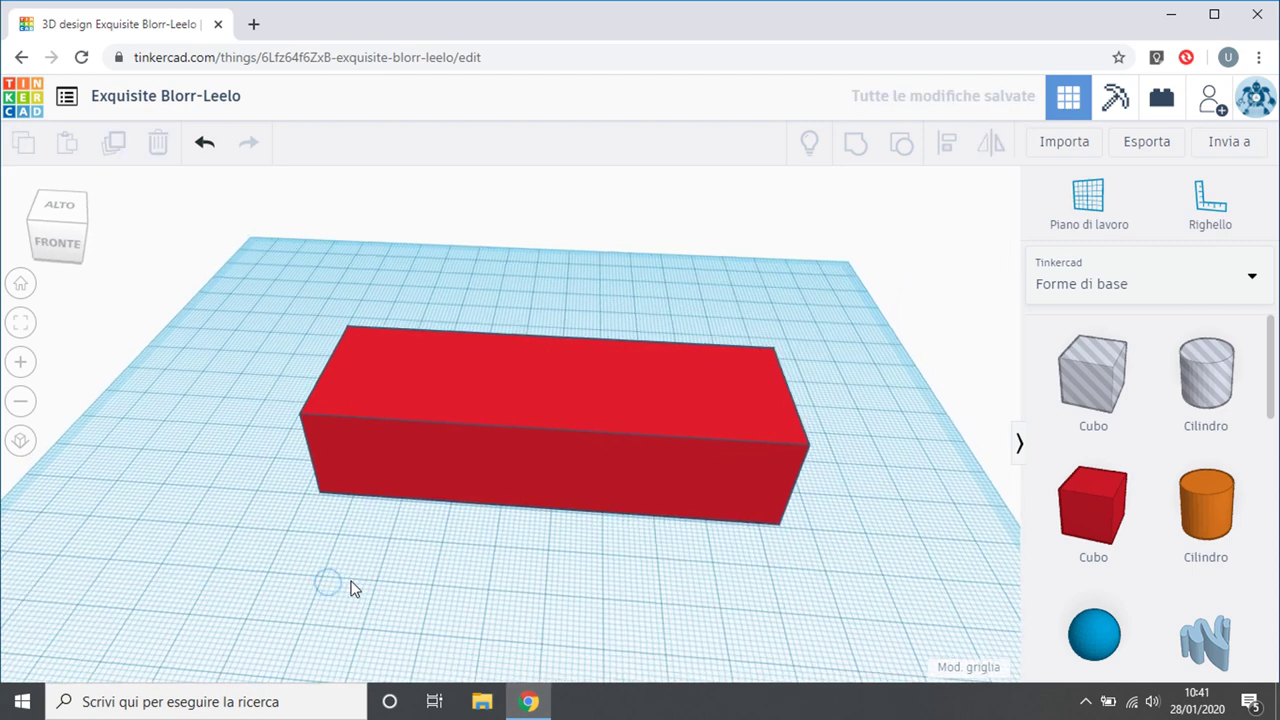
Set the red box's depth to 30 mm and its length to 90 mm, and deselect it.
left_click(310, 492)
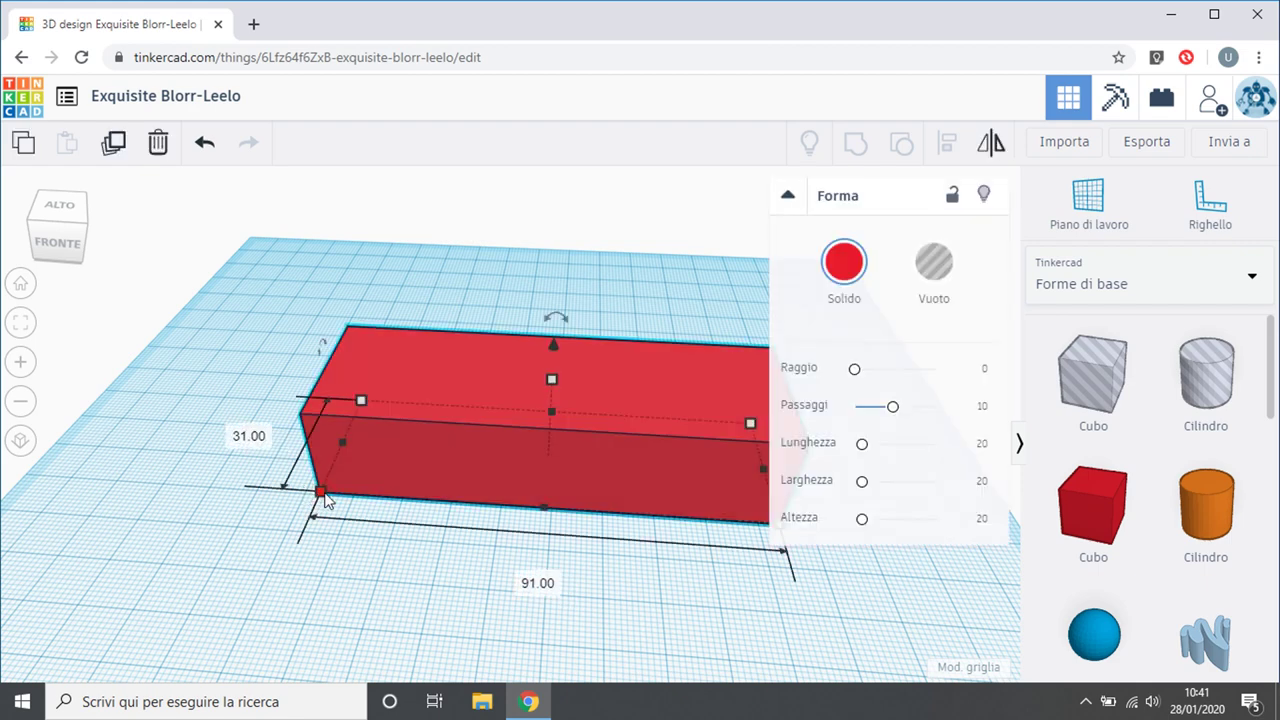
left_click(240, 435)
type("30")
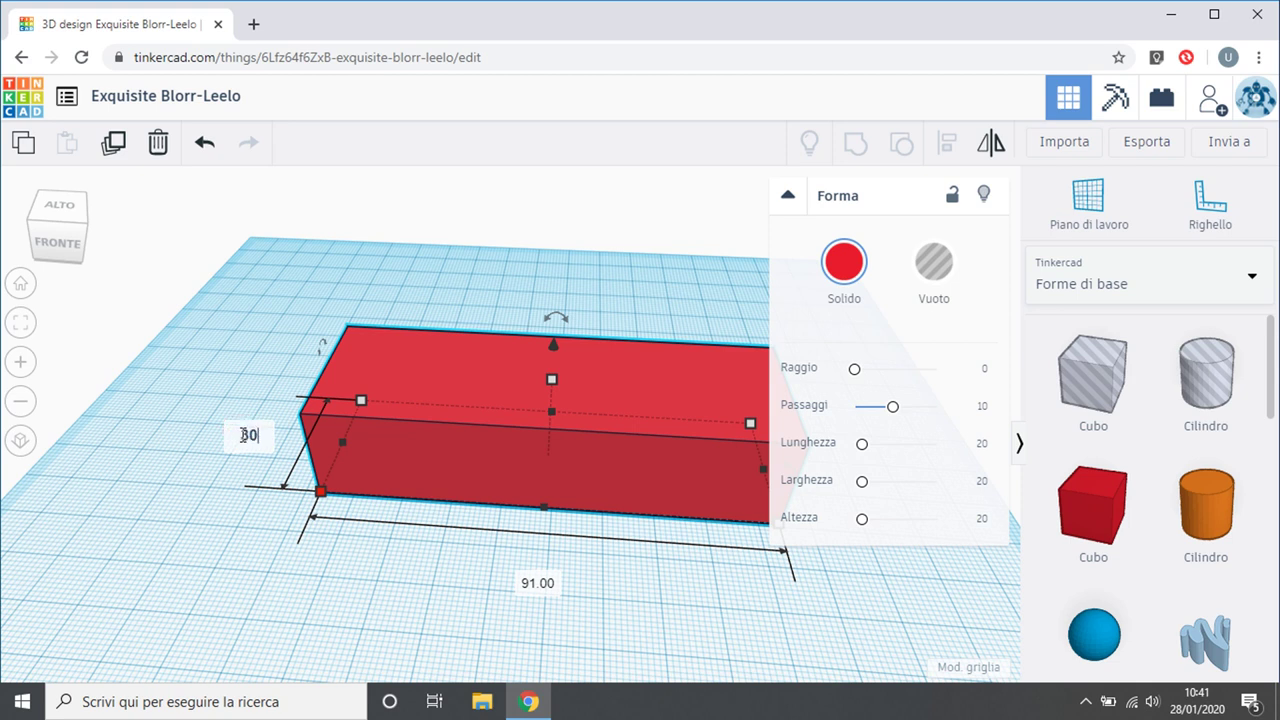
left_click(531, 588)
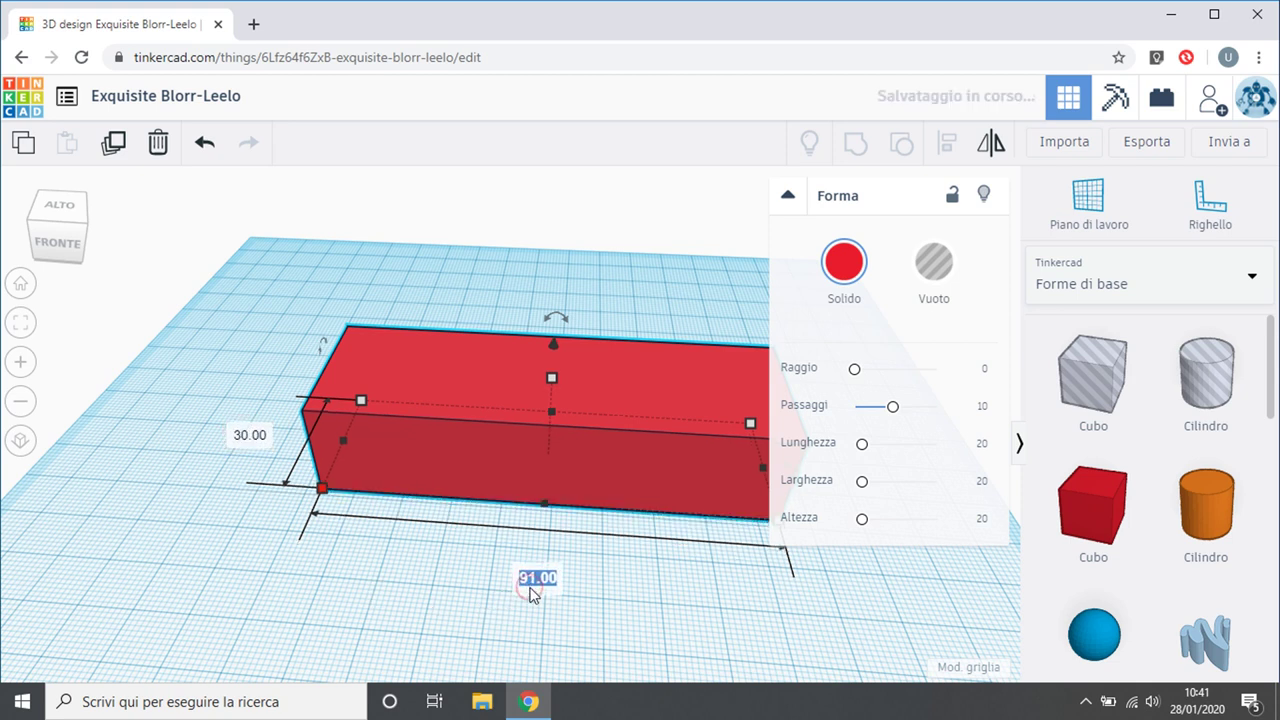
type("90")
key("Return")
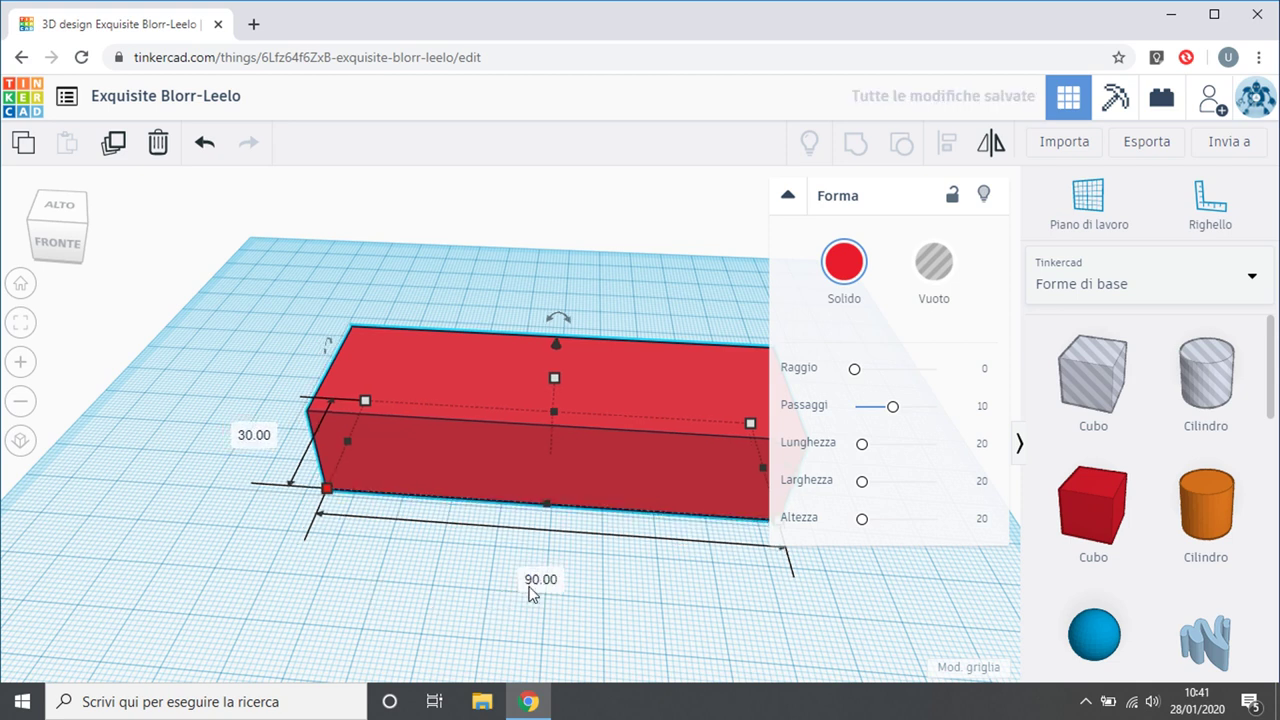
left_click(434, 589)
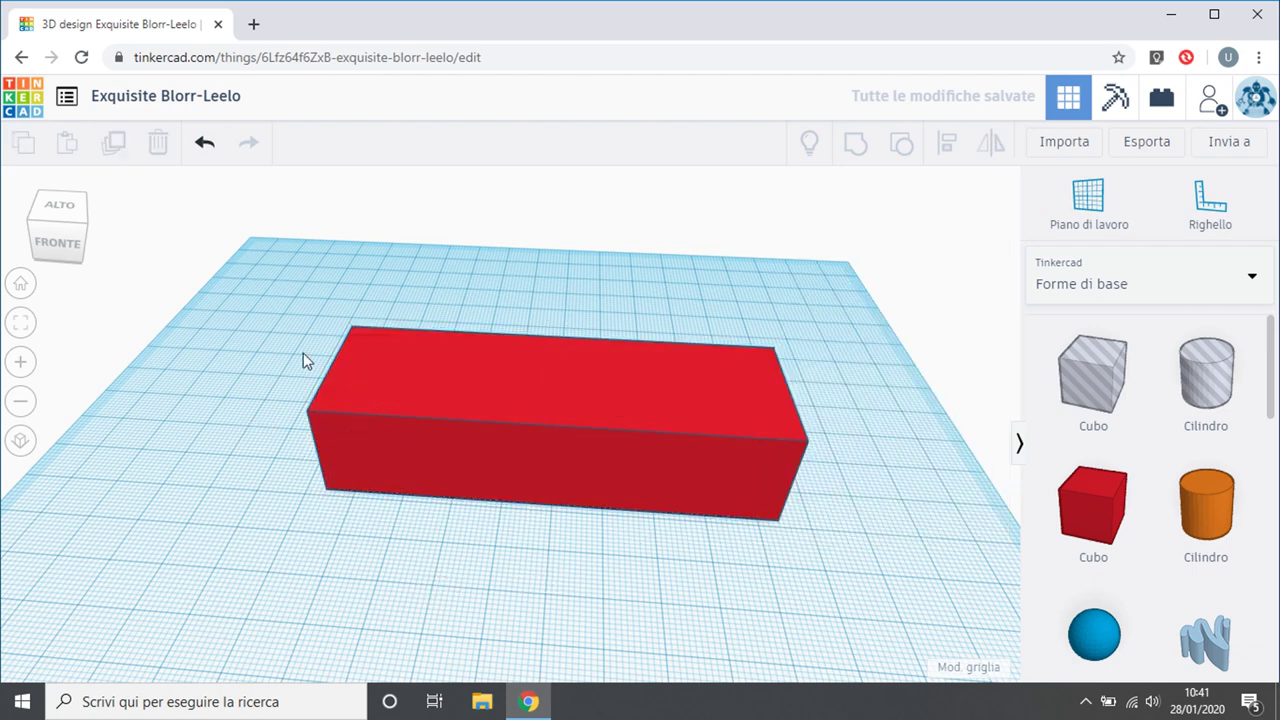
Try scaling the red box proportionally from its front-left base corner, up to about 129 × 43 mm and back down.
left_click(485, 441)
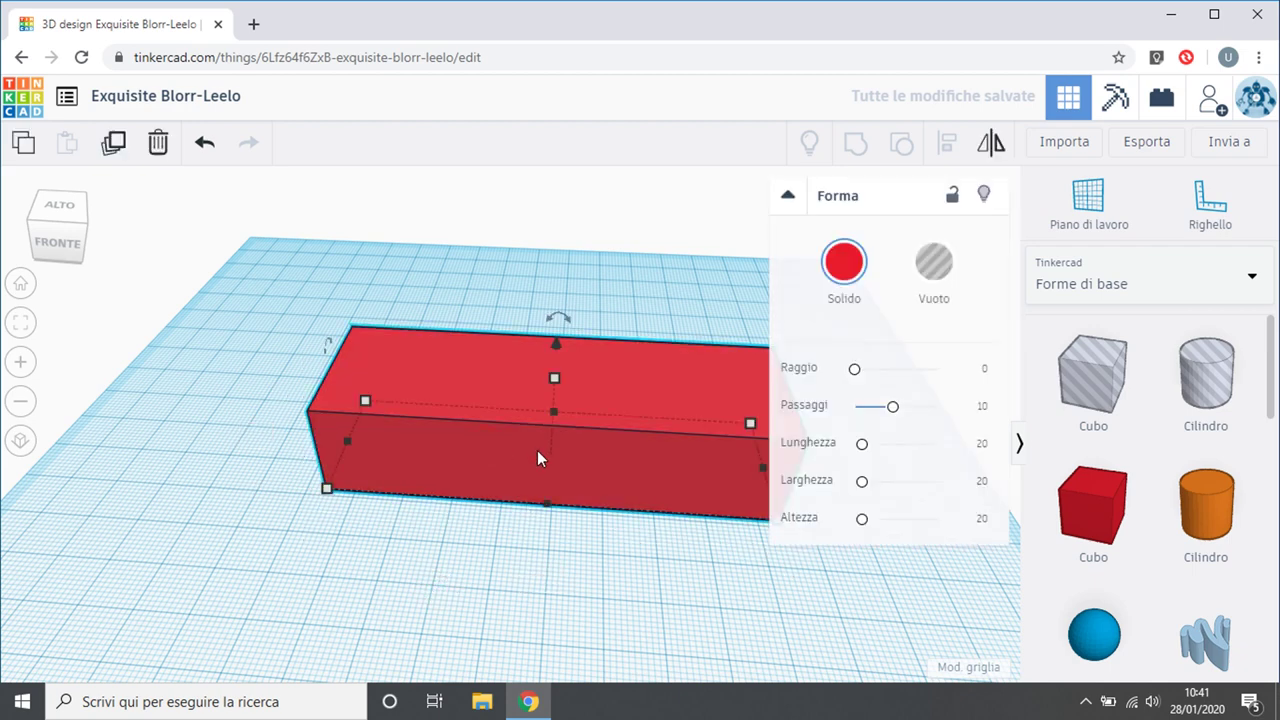
mouse_move(328, 492)
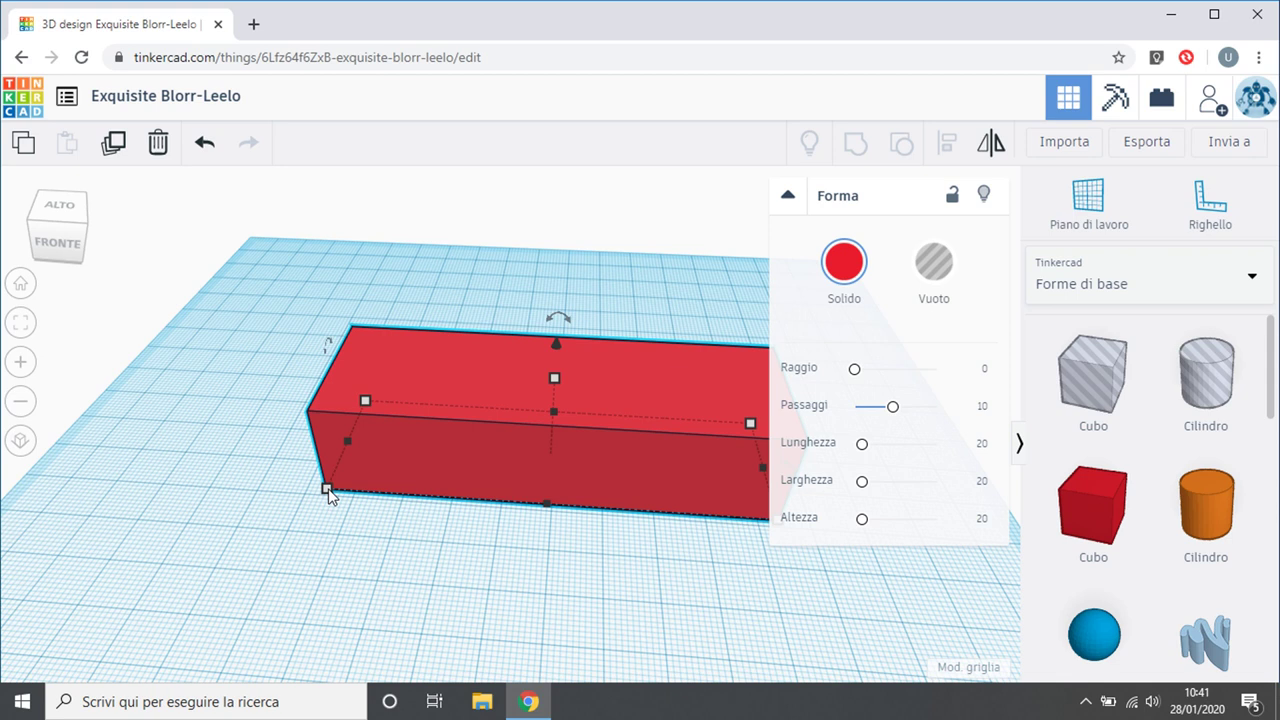
left_click_drag(329, 496, 198, 548)
scroll(231, 622, "up", 2)
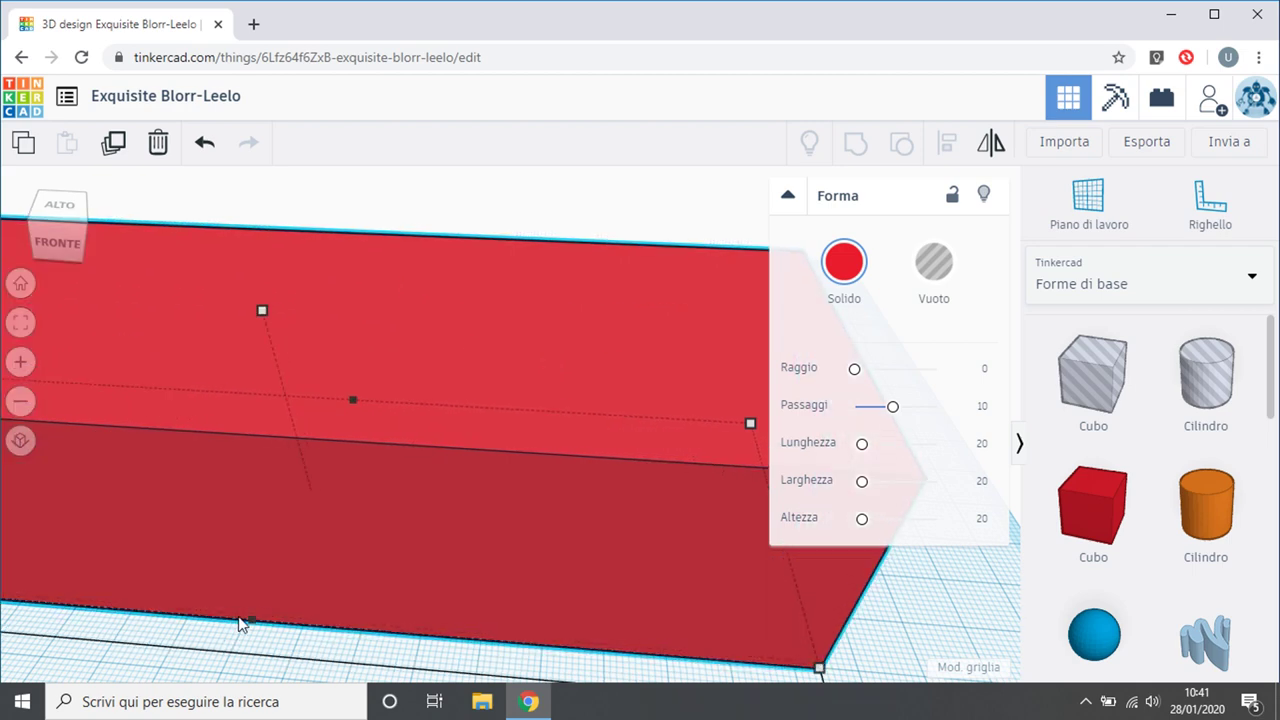
scroll(240, 624, "down", 3)
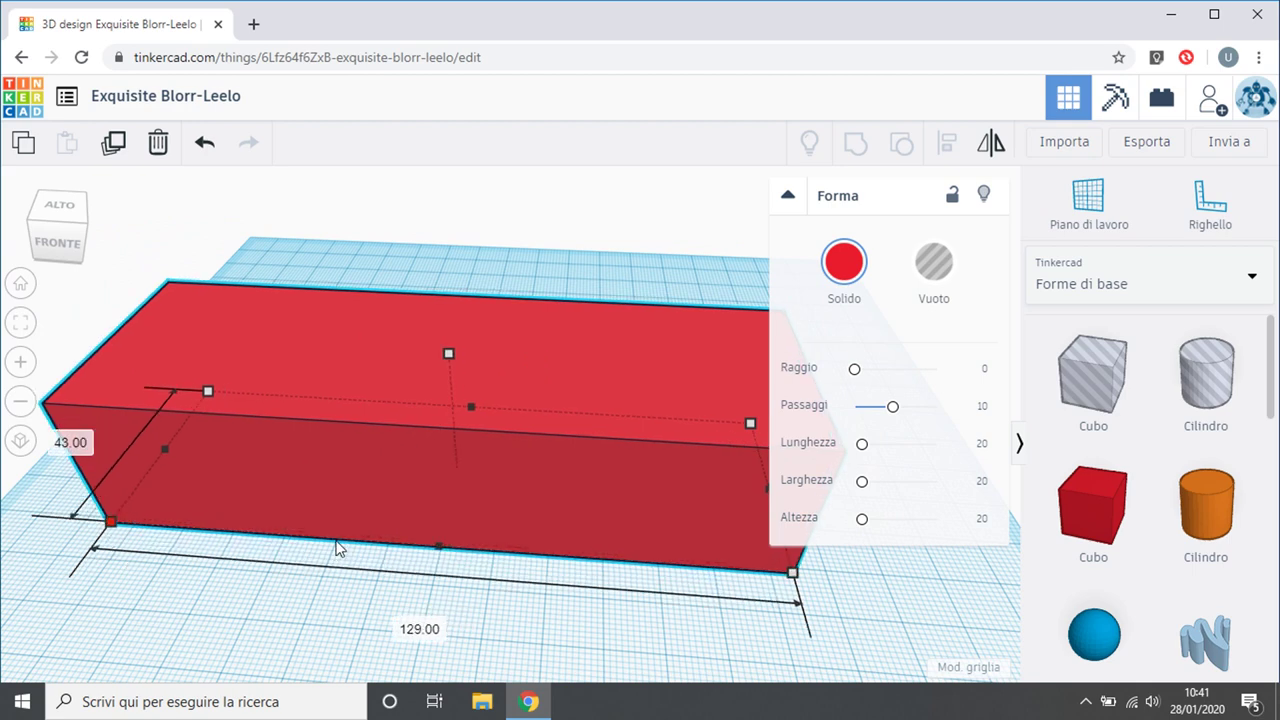
left_click_drag(338, 548, 320, 500, "shift")
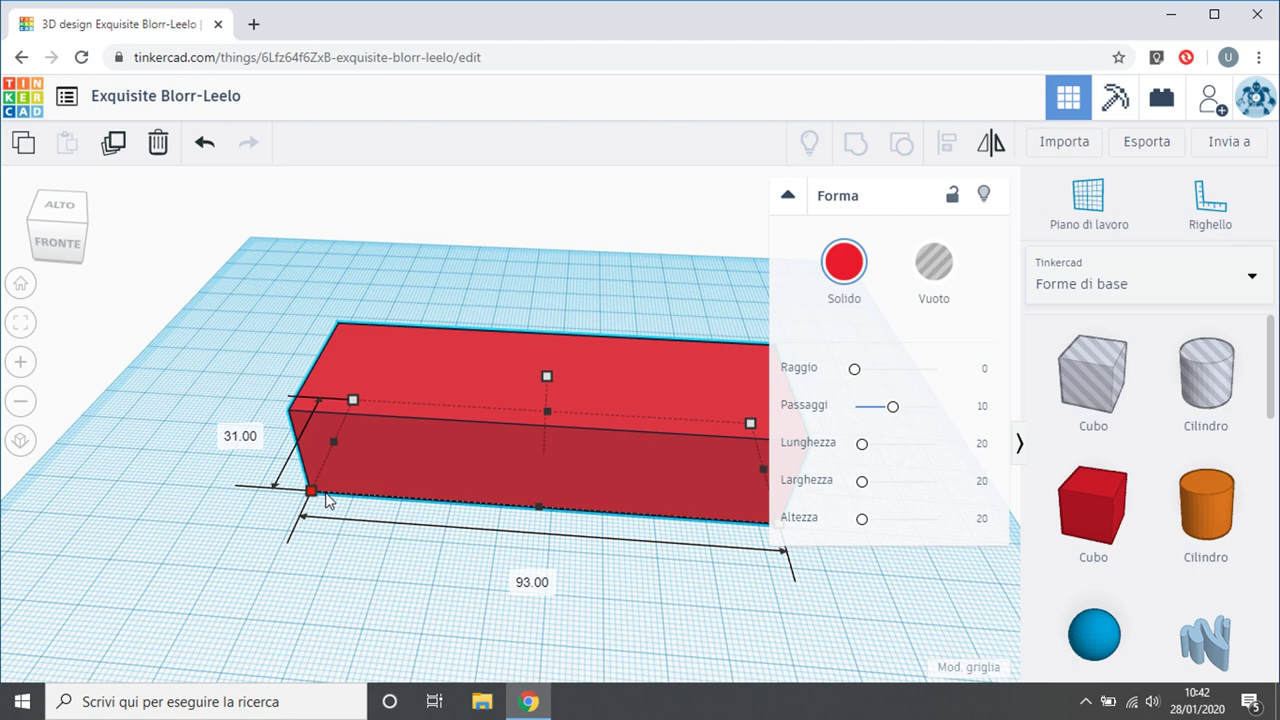
left_click_drag(332, 500, 349, 503, "shift")
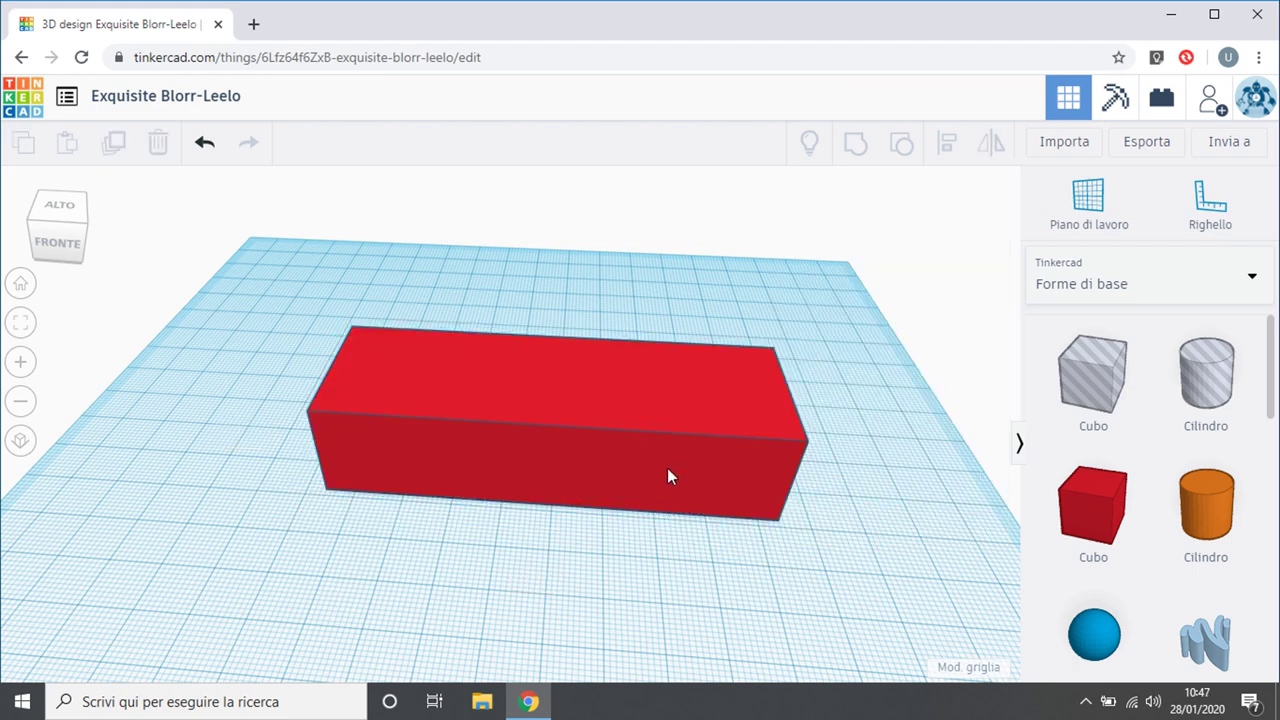
Raise the red box's height to 29 mm and collapse its shape settings.
left_click(668, 470)
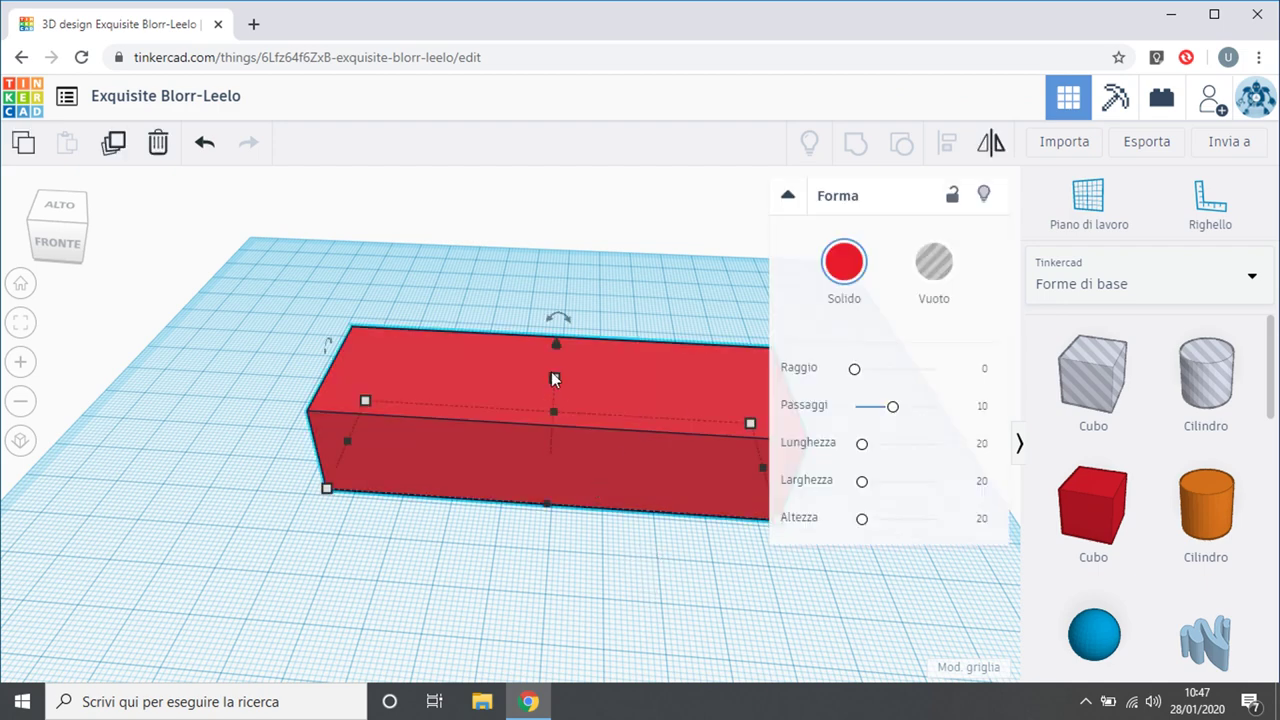
left_click_drag(555, 378, 587, 338)
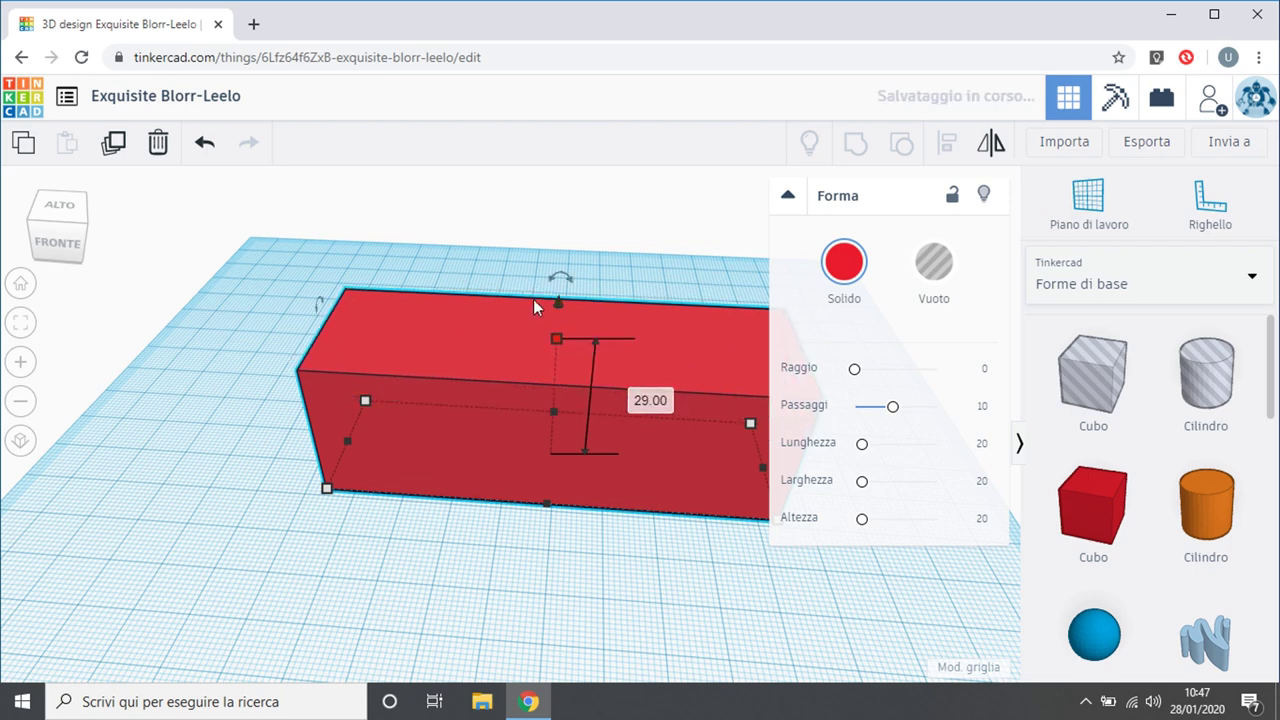
left_click(642, 262)
left_click(660, 392)
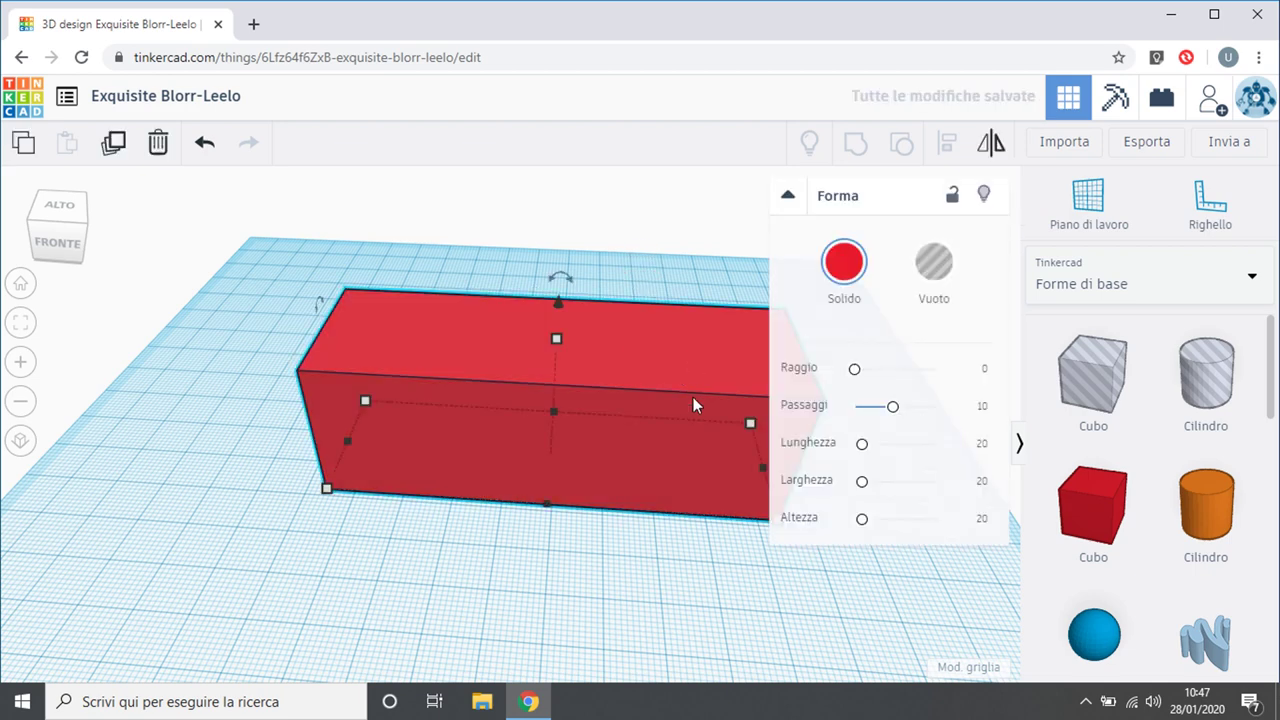
scroll(693, 397, "up", 3)
left_click(798, 198)
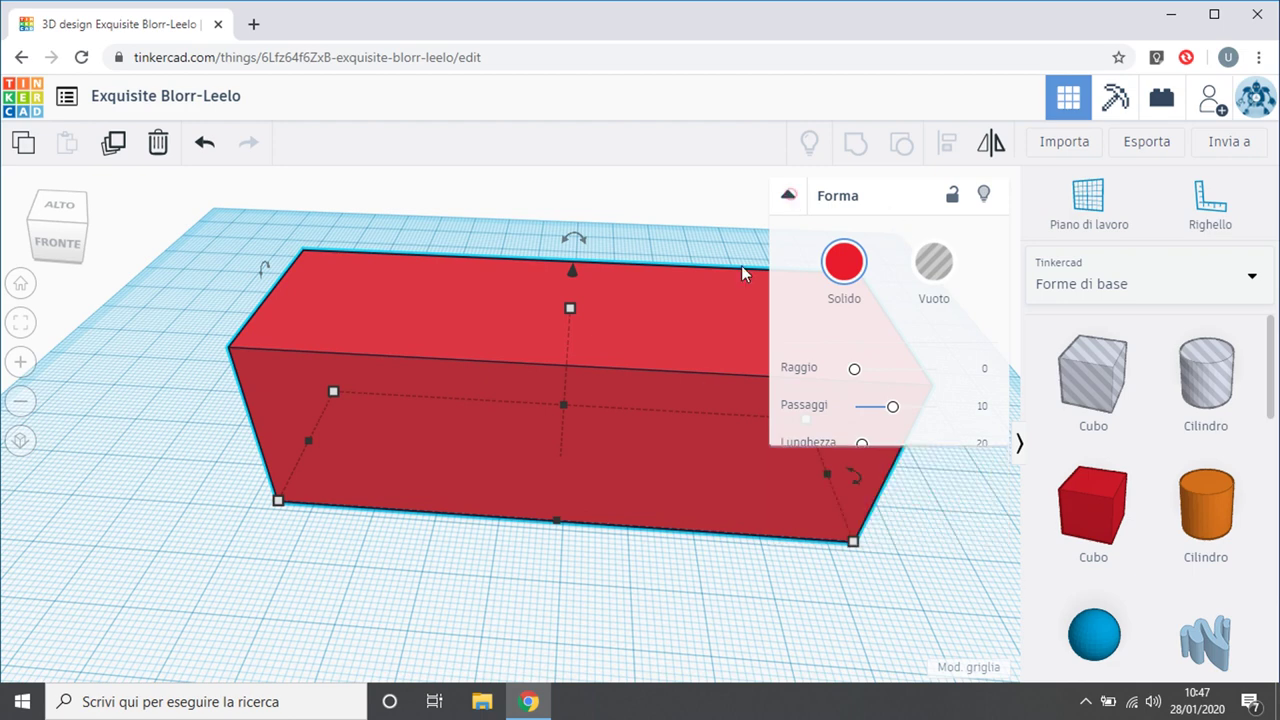
Try raising the red box's height to 39 mm and lowering it again, and try moving the box vertically.
scroll(715, 289, "up", 4)
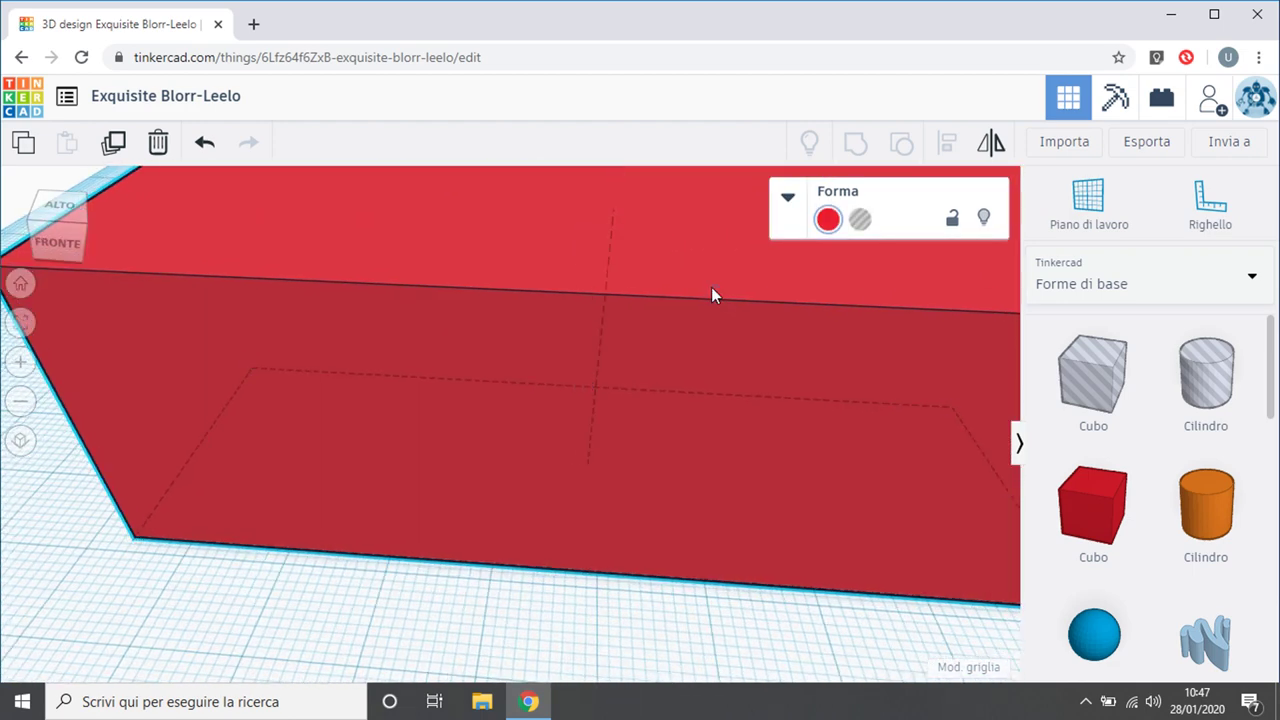
scroll(711, 291, "down", 3)
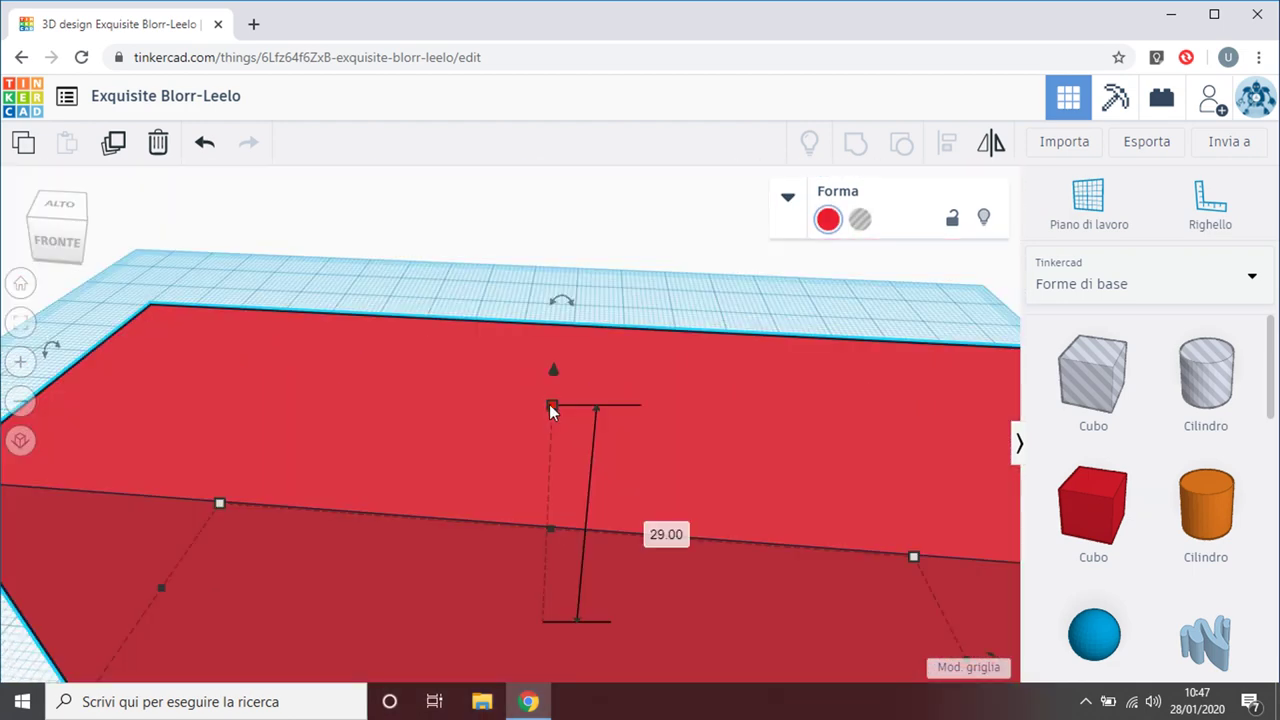
left_click_drag(551, 406, 617, 300)
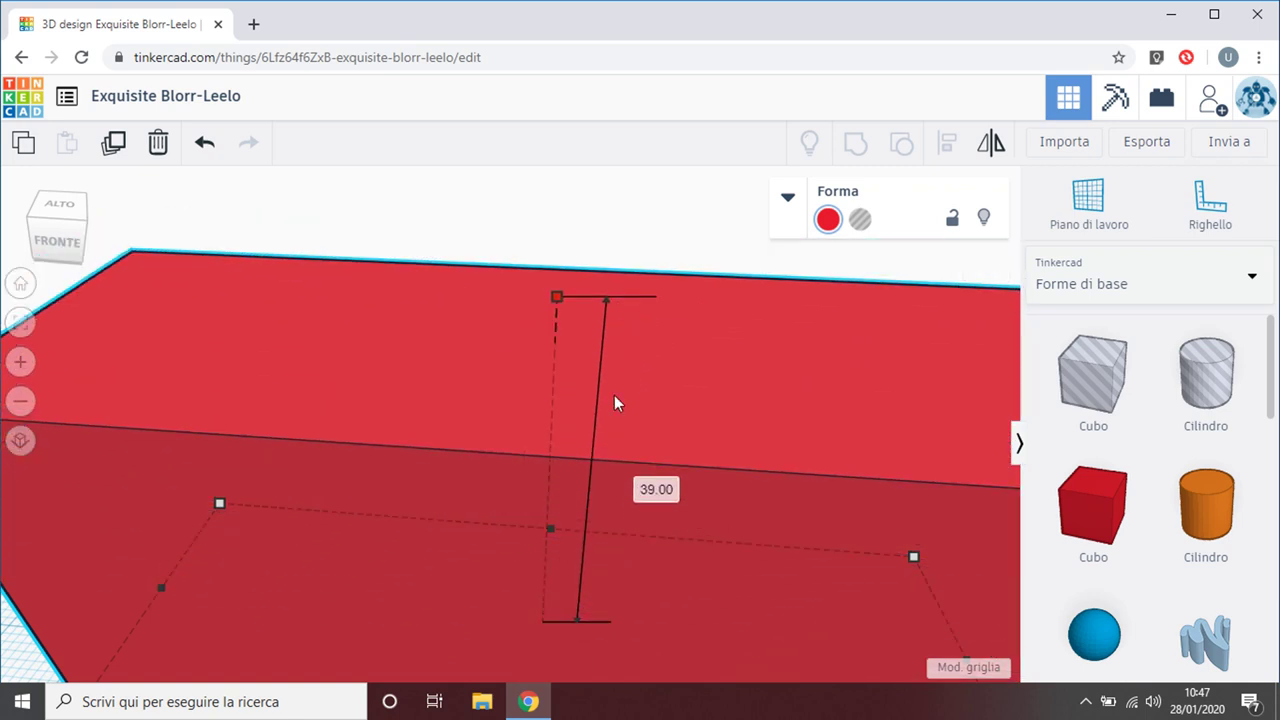
left_click_drag(615, 396, 648, 417)
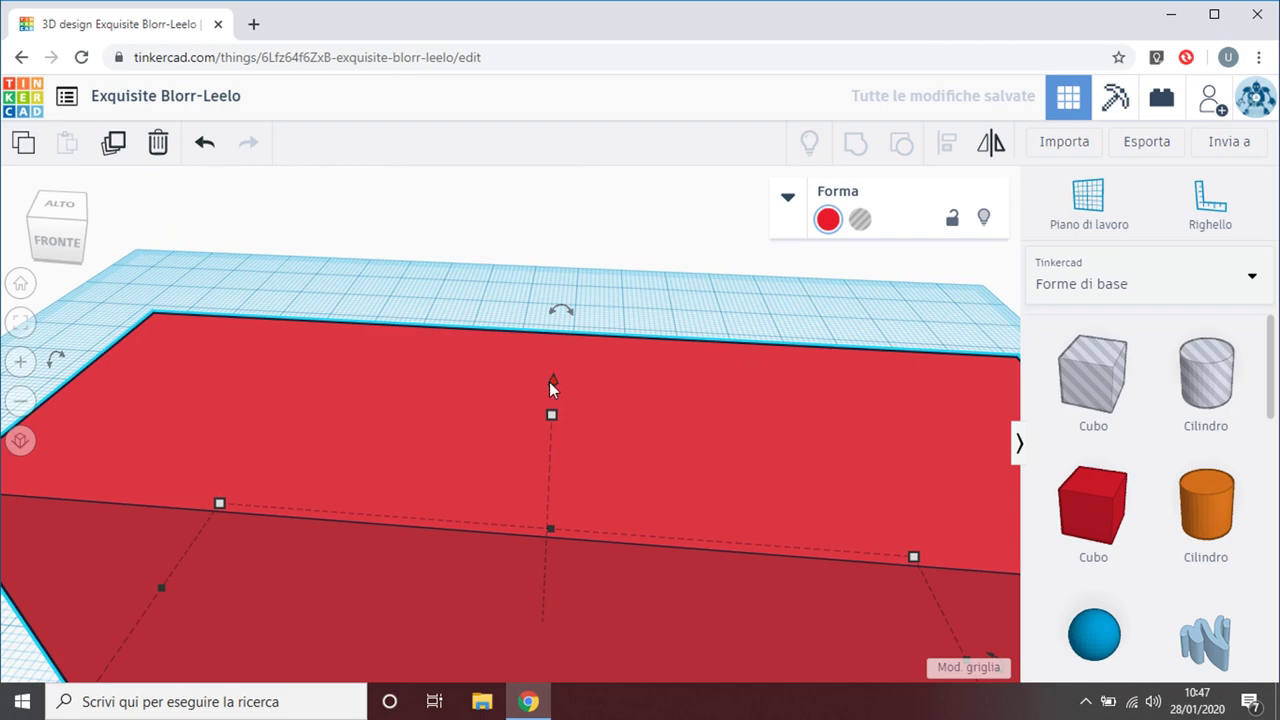
scroll(549, 382, "down", 5)
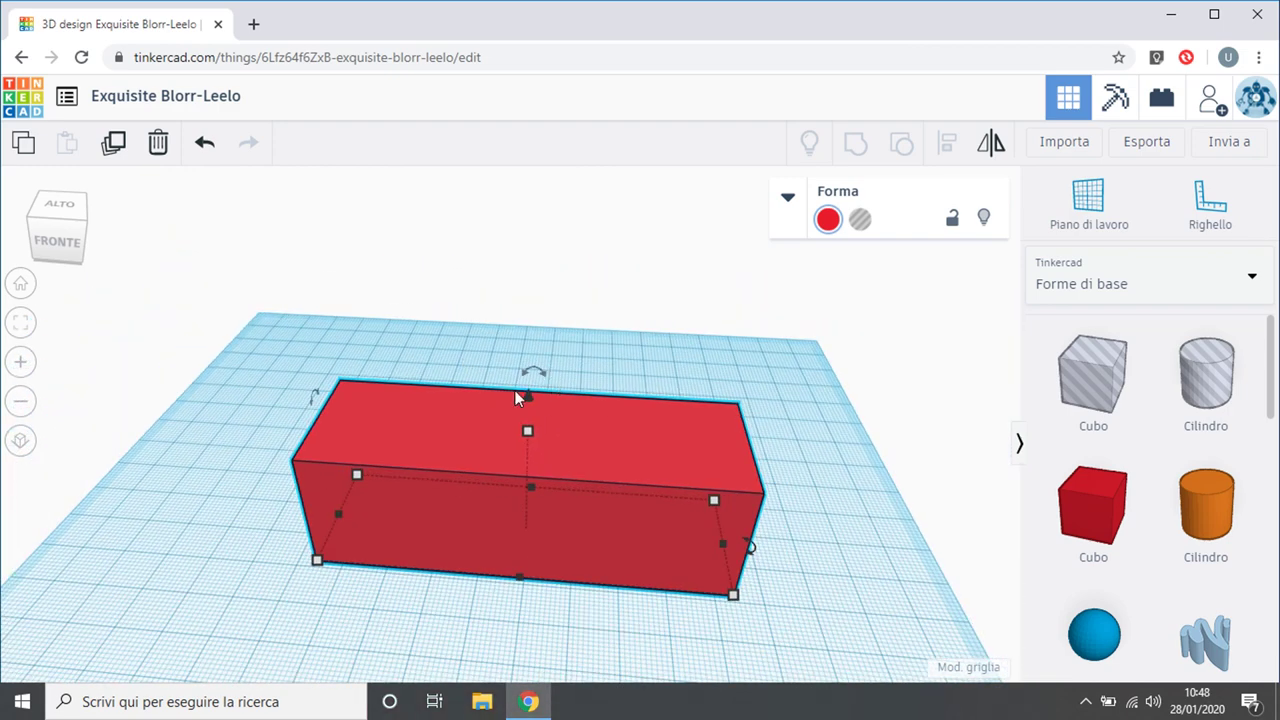
left_click_drag(527, 398, 617, 400)
left_click(619, 337)
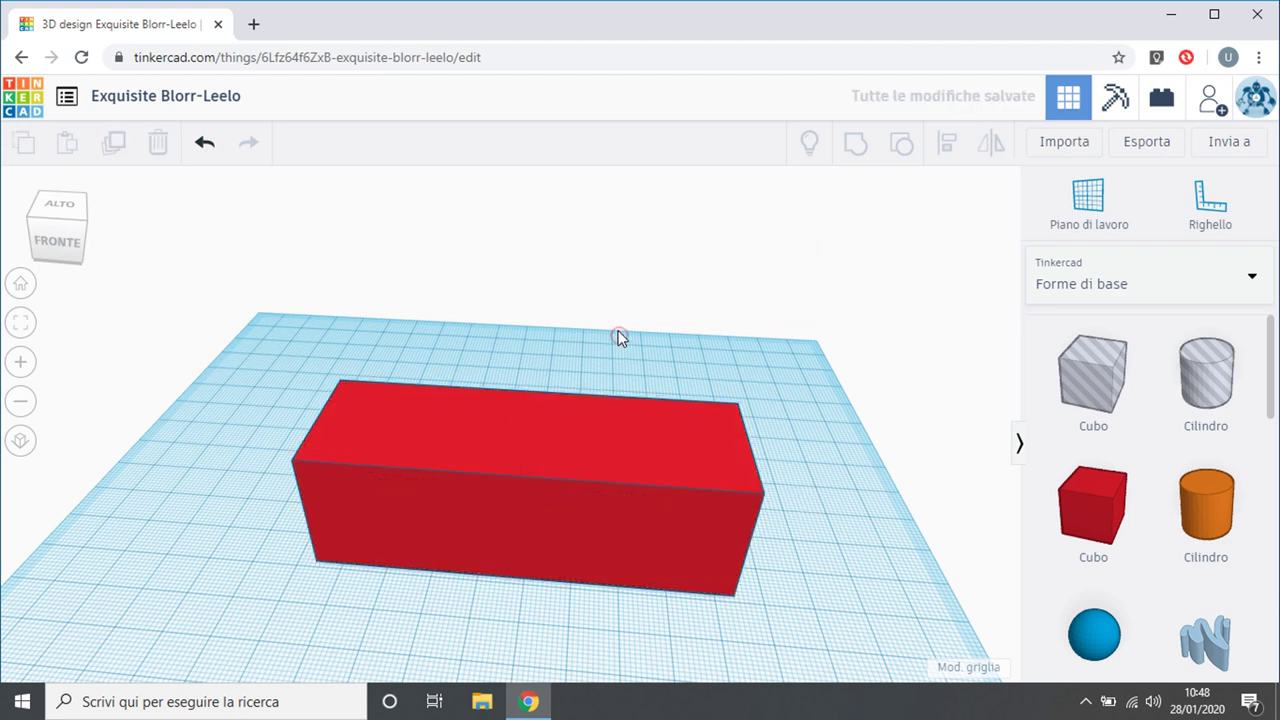
Try rotating the red box about its different axes, viewing it from the left side for the last rotation, and deselect it.
left_click(485, 427)
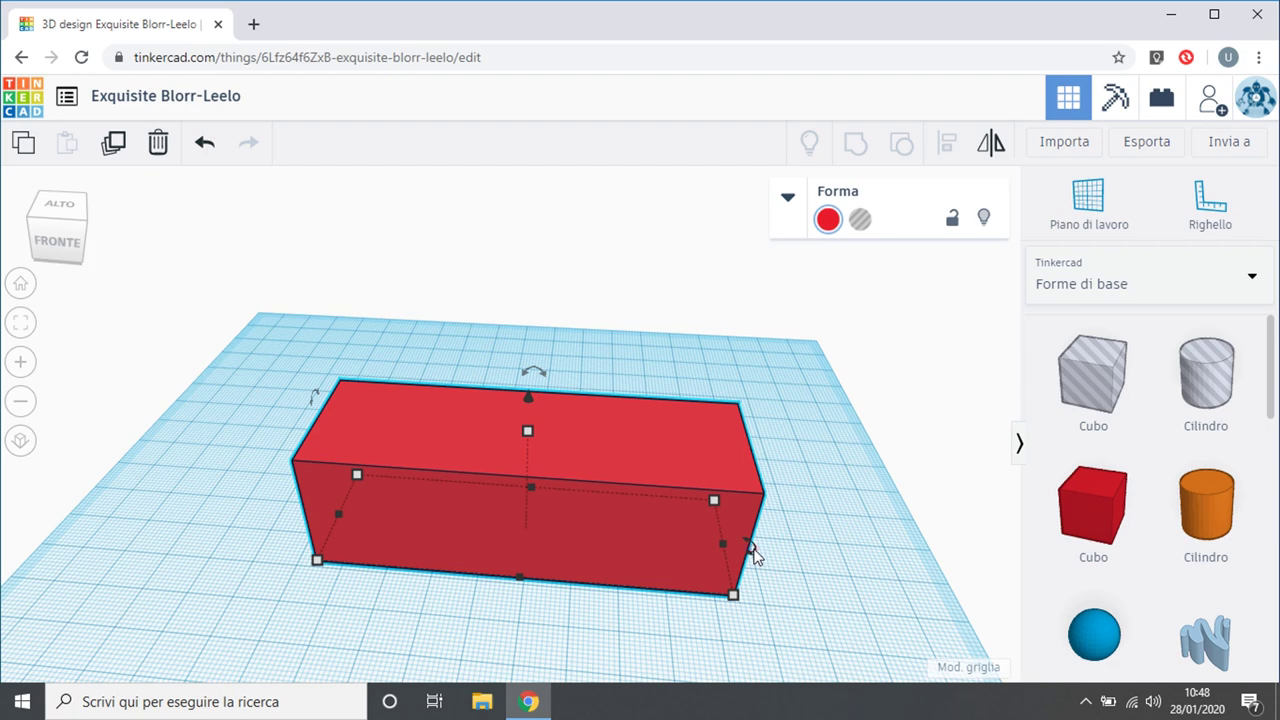
left_click_drag(752, 547, 860, 568)
left_click(816, 619)
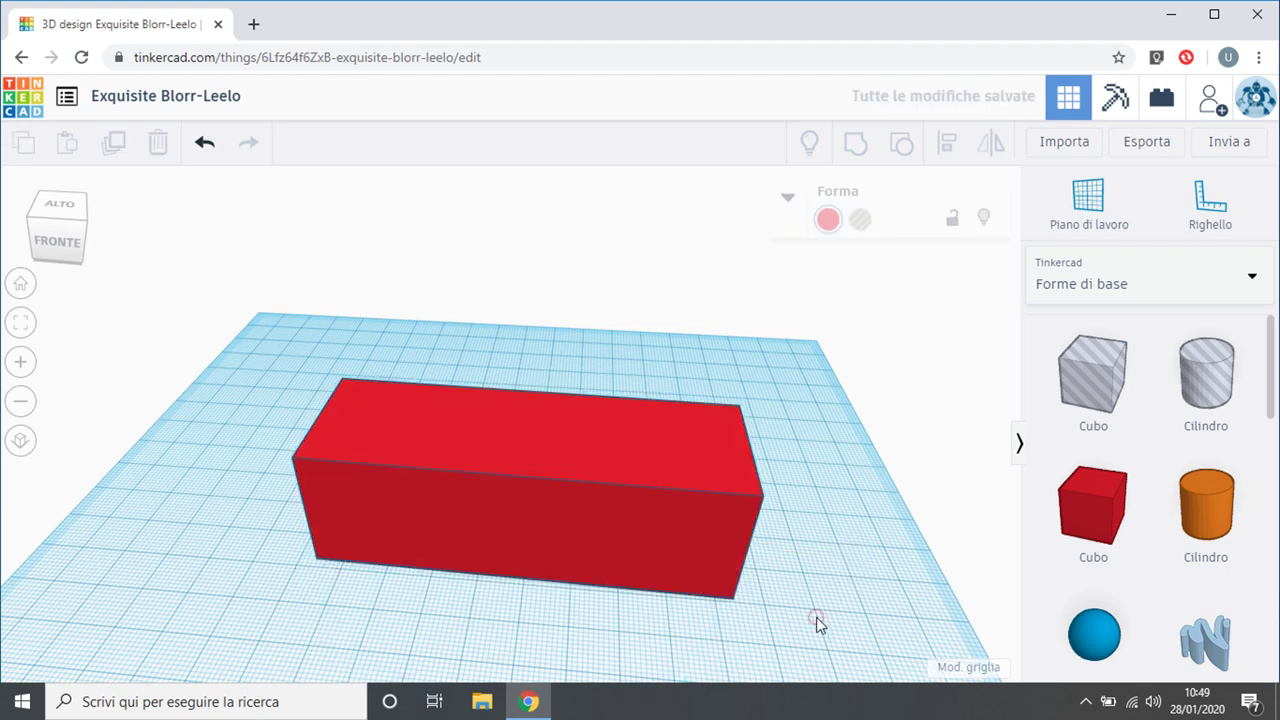
left_click(684, 541)
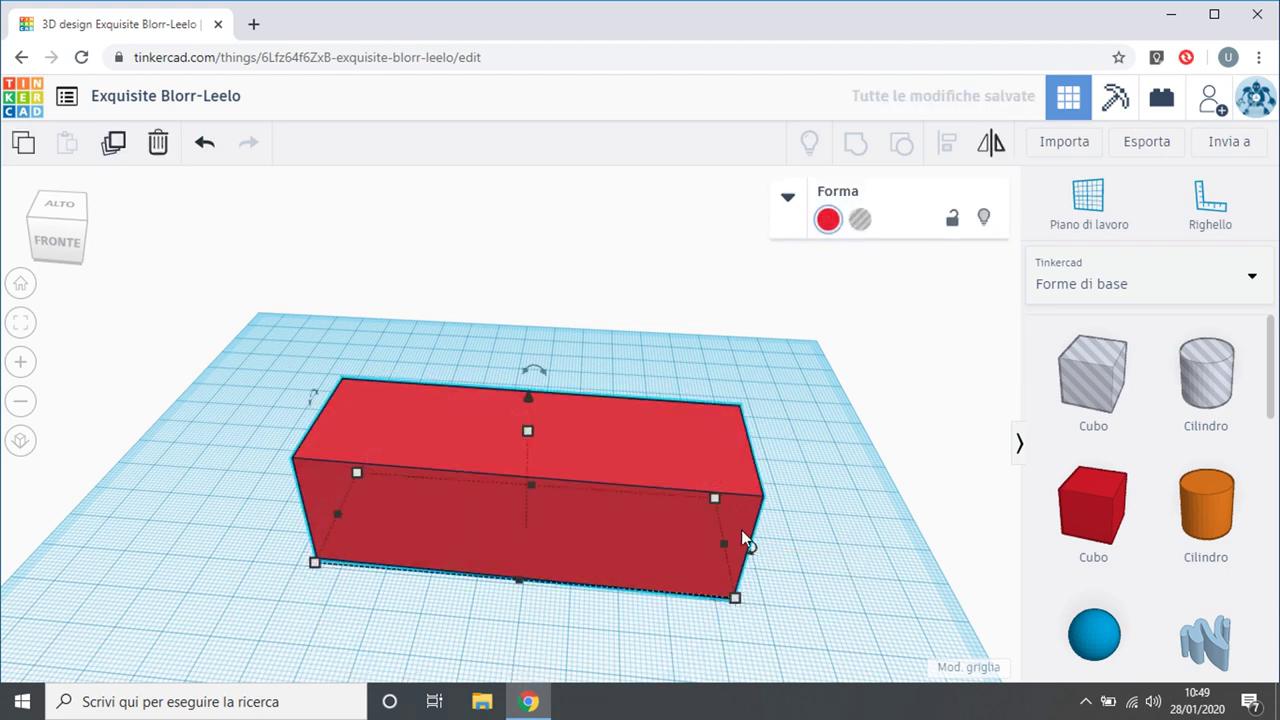
mouse_move(537, 369)
left_mouse_down()
mouse_move(451, 343)
mouse_move(430, 360)
mouse_move(512, 342)
mouse_move(522, 352)
left_mouse_up()
right_click_drag(278, 446, 525, 474)
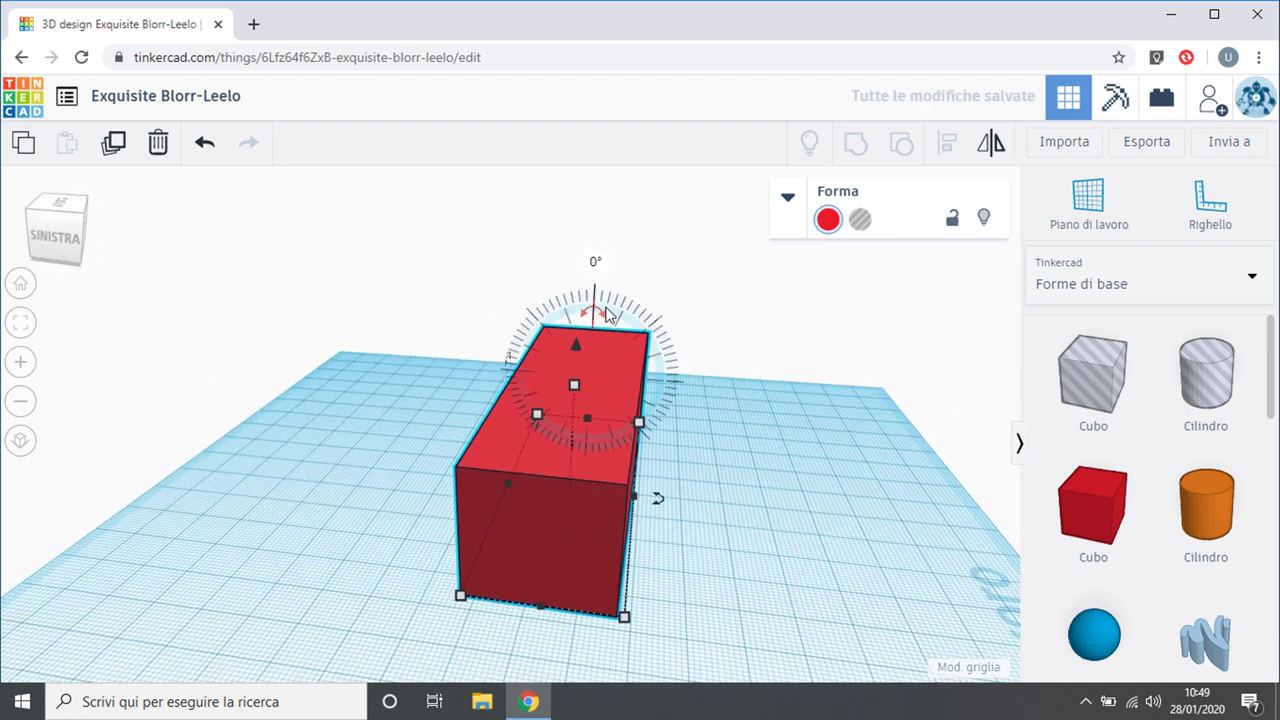
left_click_drag(590, 306, 607, 343)
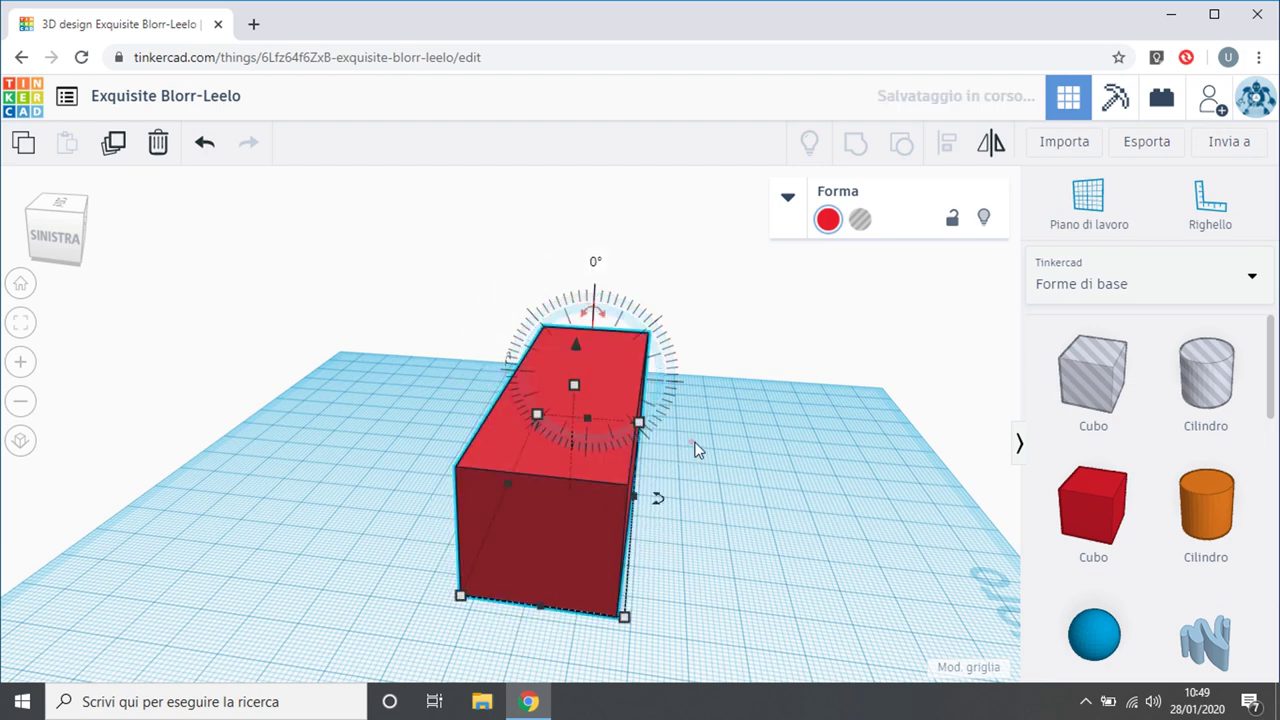
left_click(691, 441)
right_click_drag(756, 473, 484, 500)
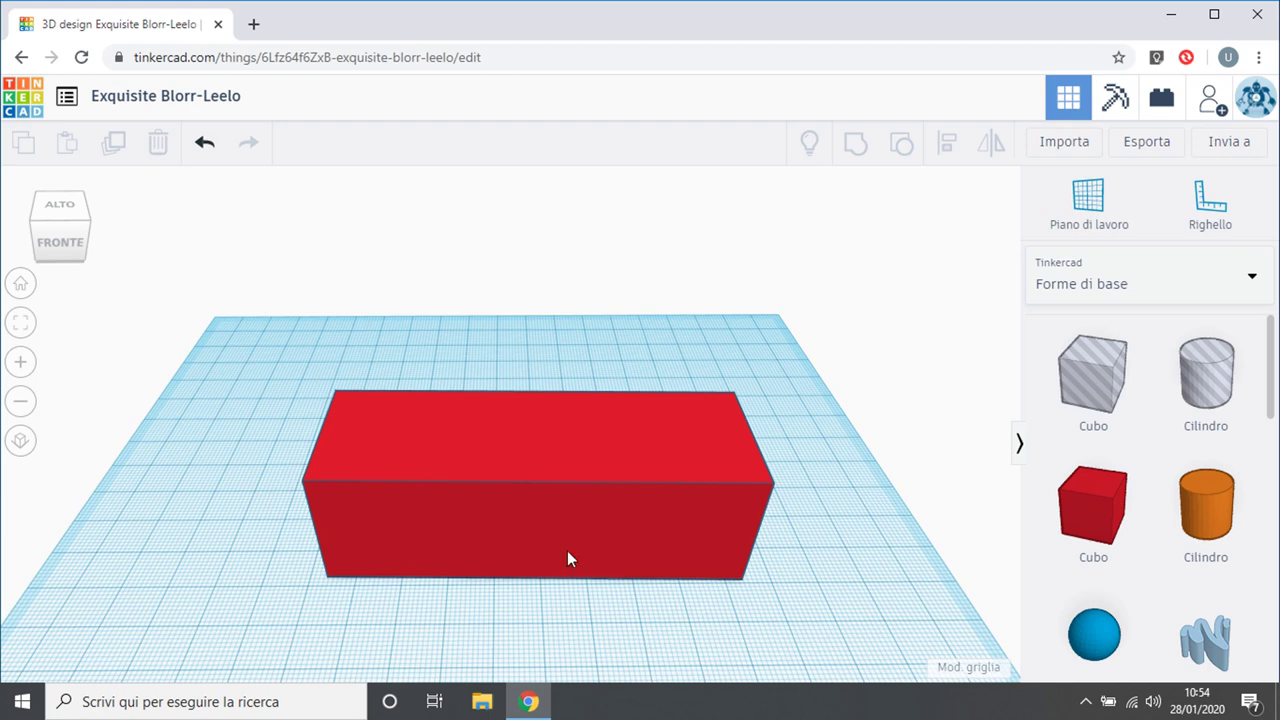
Delete the red box from the workplane.
left_click(503, 534)
scroll(432, 487, "down", 2)
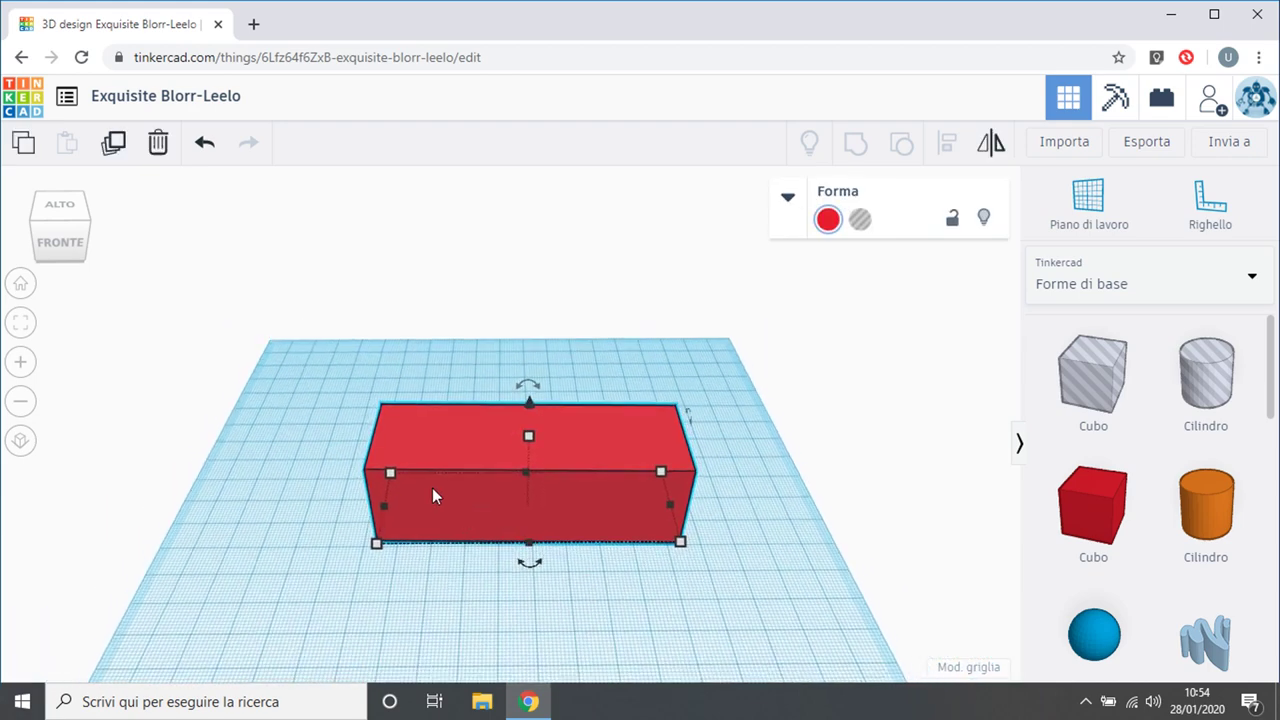
left_click(158, 142)
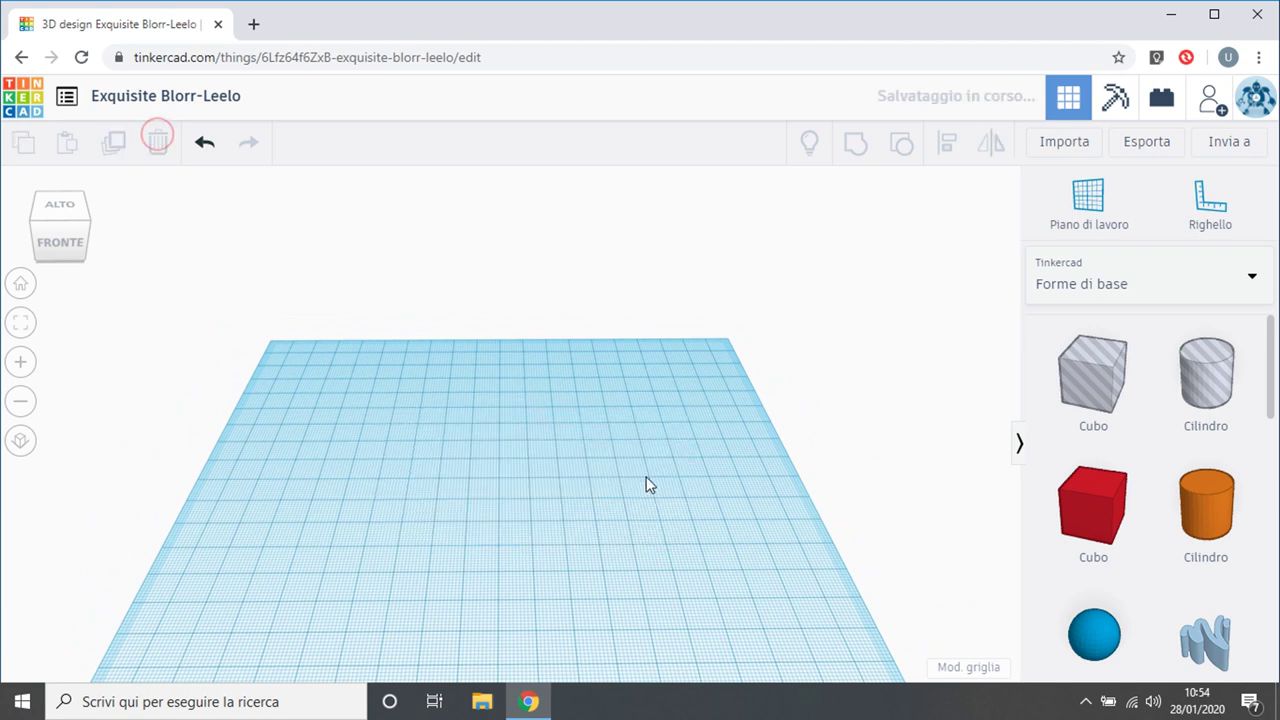
Place a solid red box and a solid orange cylinder side by side on the workplane, with the cylinder right of the box.
scroll(646, 476, "down", 2)
left_click(21, 296)
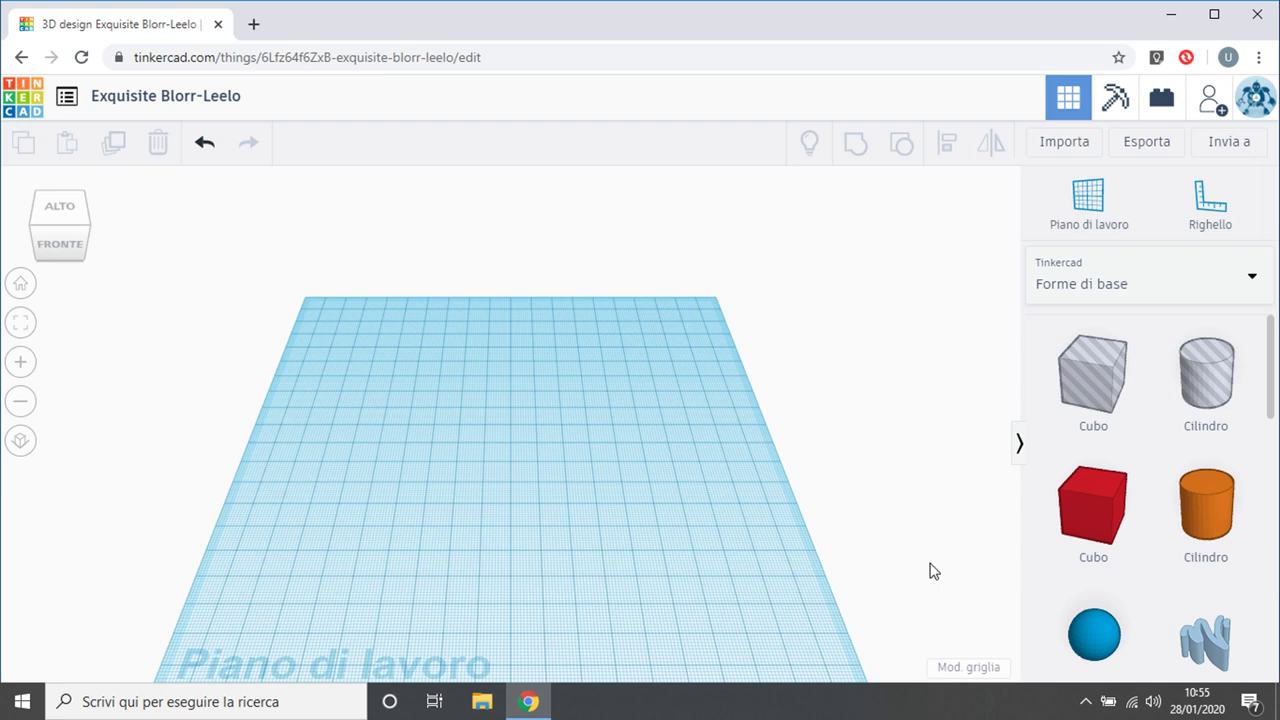
left_click_drag(1100, 514, 425, 494)
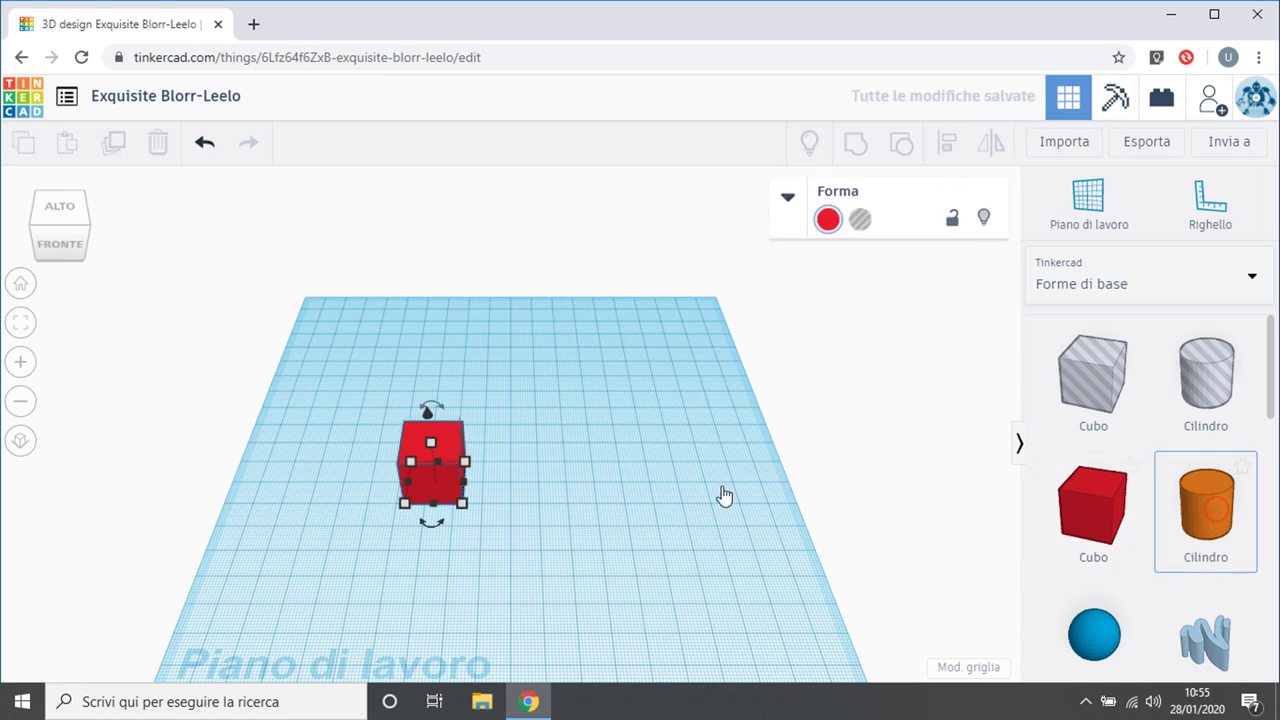
left_click(541, 485)
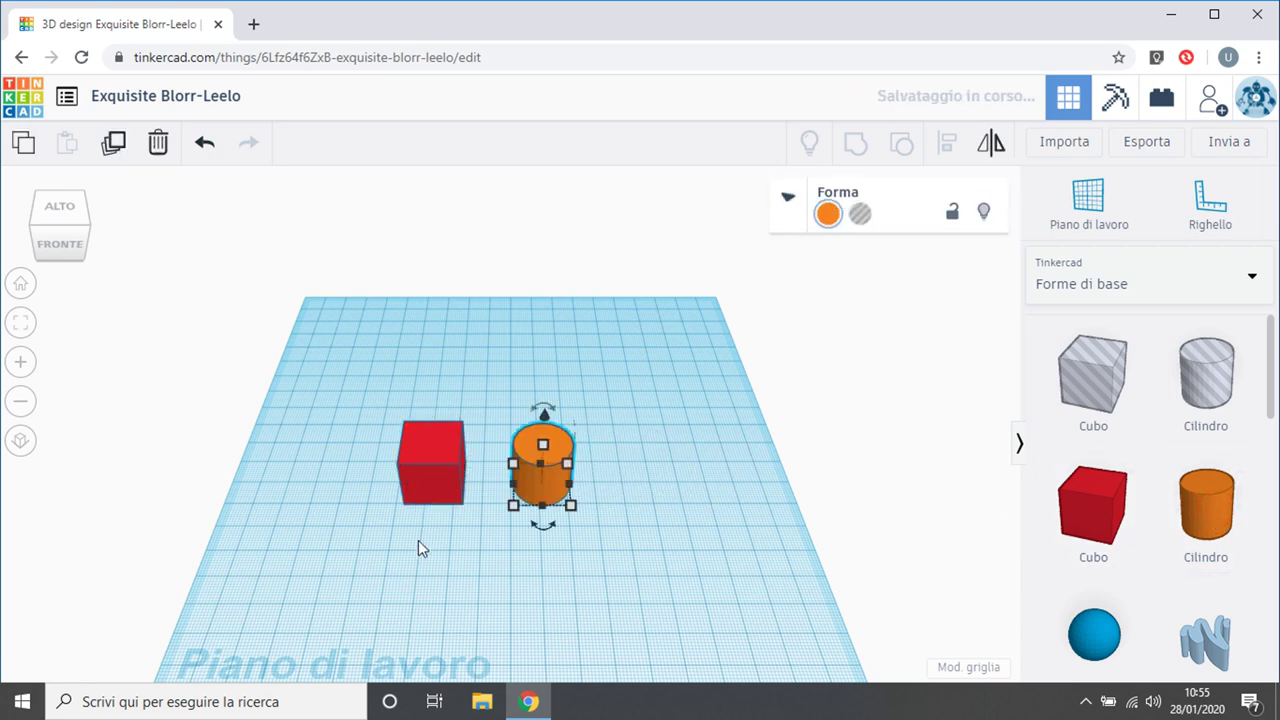
left_click(418, 540)
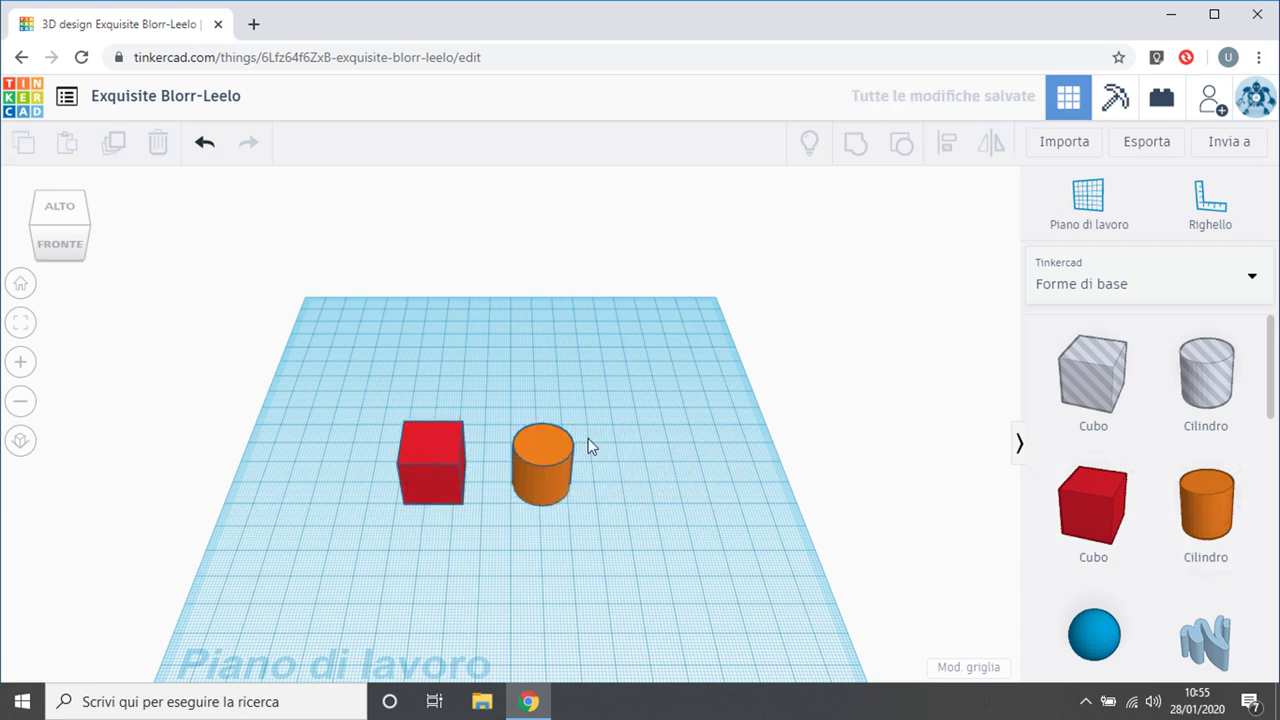
Move the orange cylinder into the red box so that about half of it overlaps the box's right side.
left_click(432, 462)
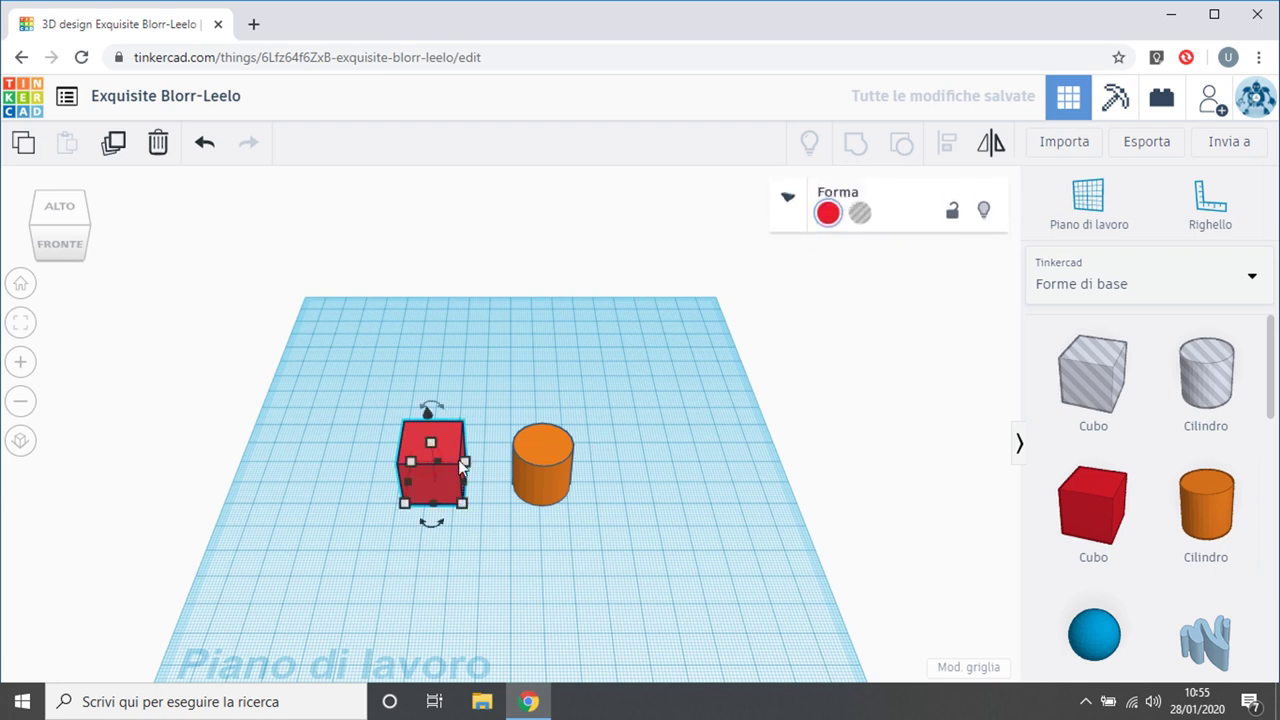
left_click(553, 457)
left_click(682, 444)
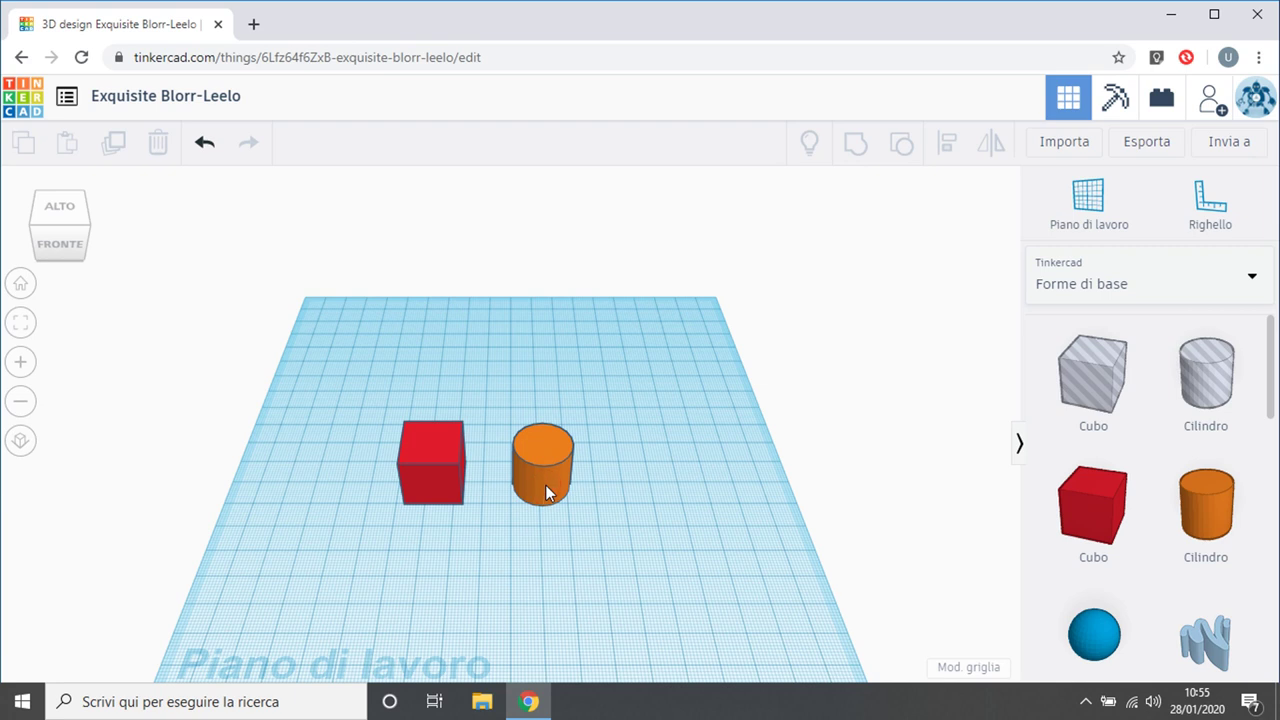
left_click_drag(520, 490, 465, 482)
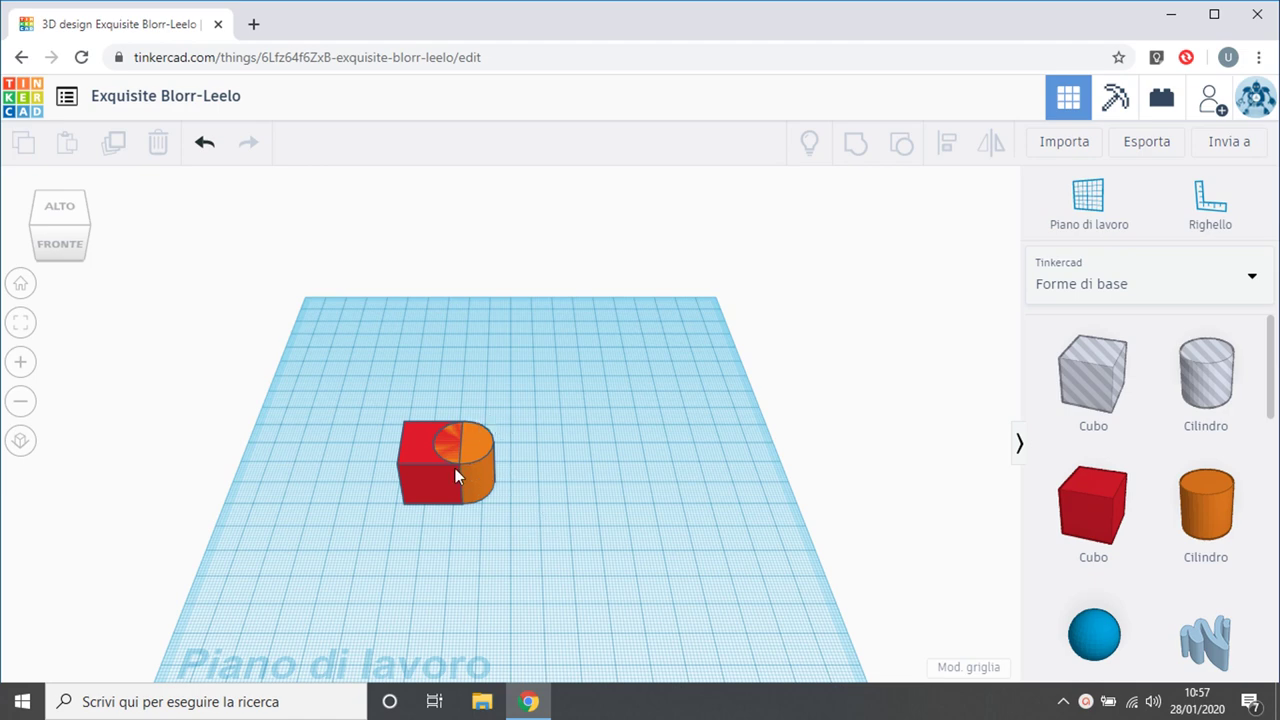
Select the overlapping red box and orange cylinder alternately to check that they are separate objects, and deselect them.
scroll(455, 470, "up", 5)
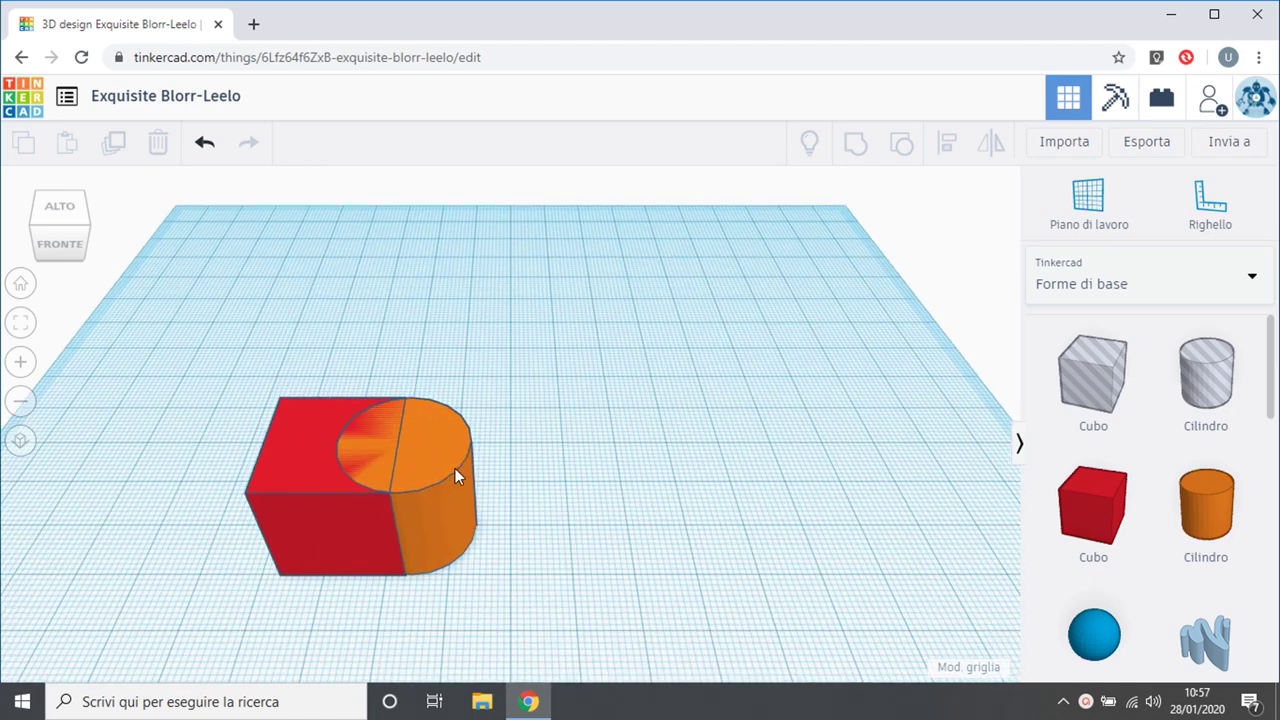
left_click(260, 471)
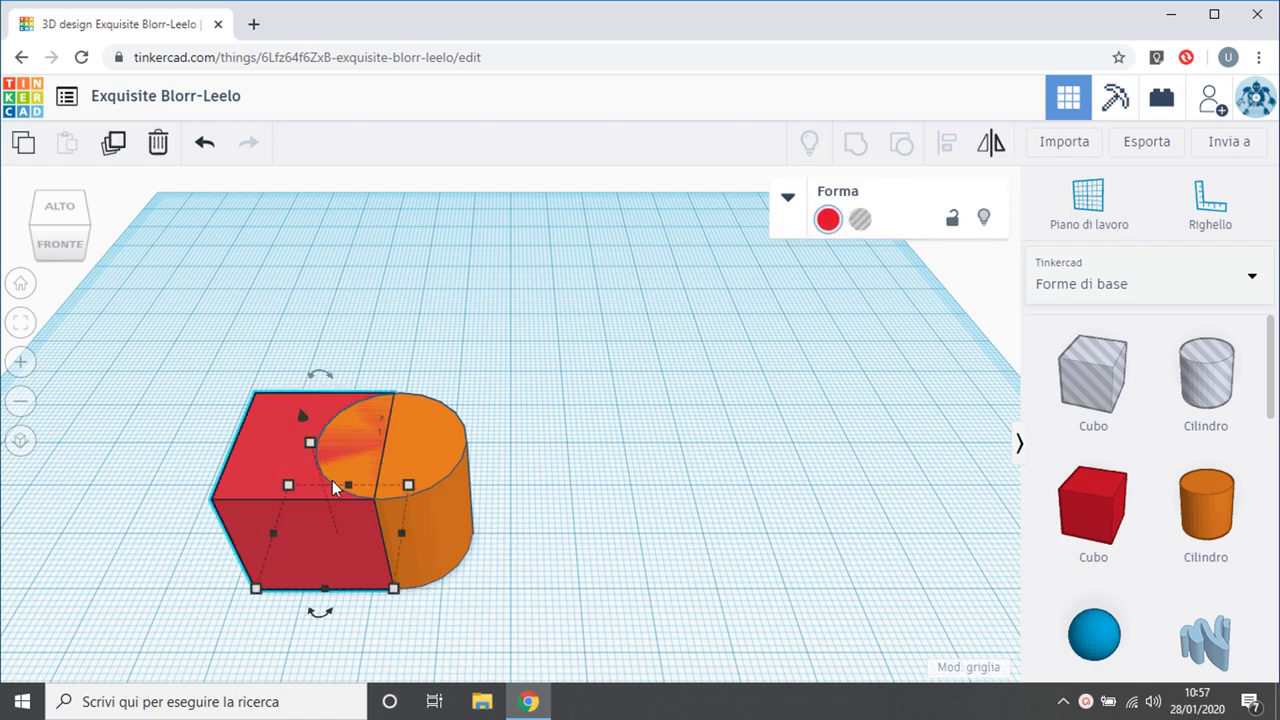
left_click(466, 494)
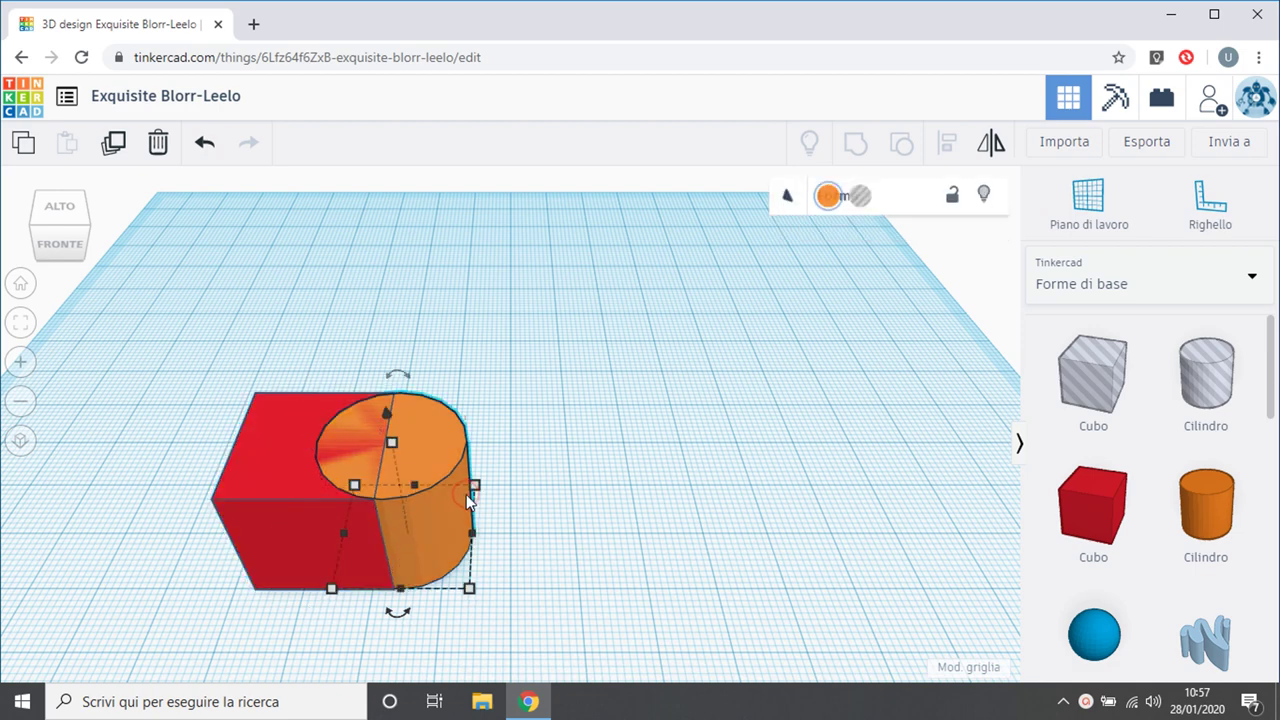
left_click(282, 487)
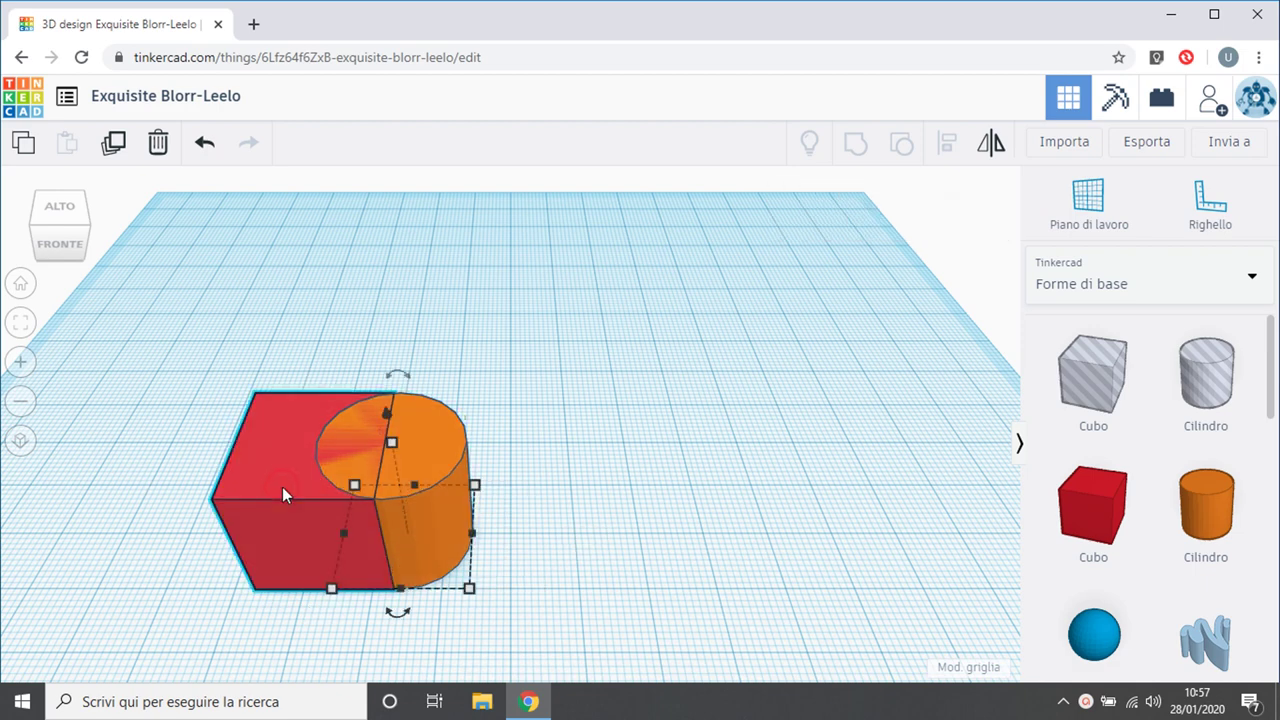
left_click(462, 535)
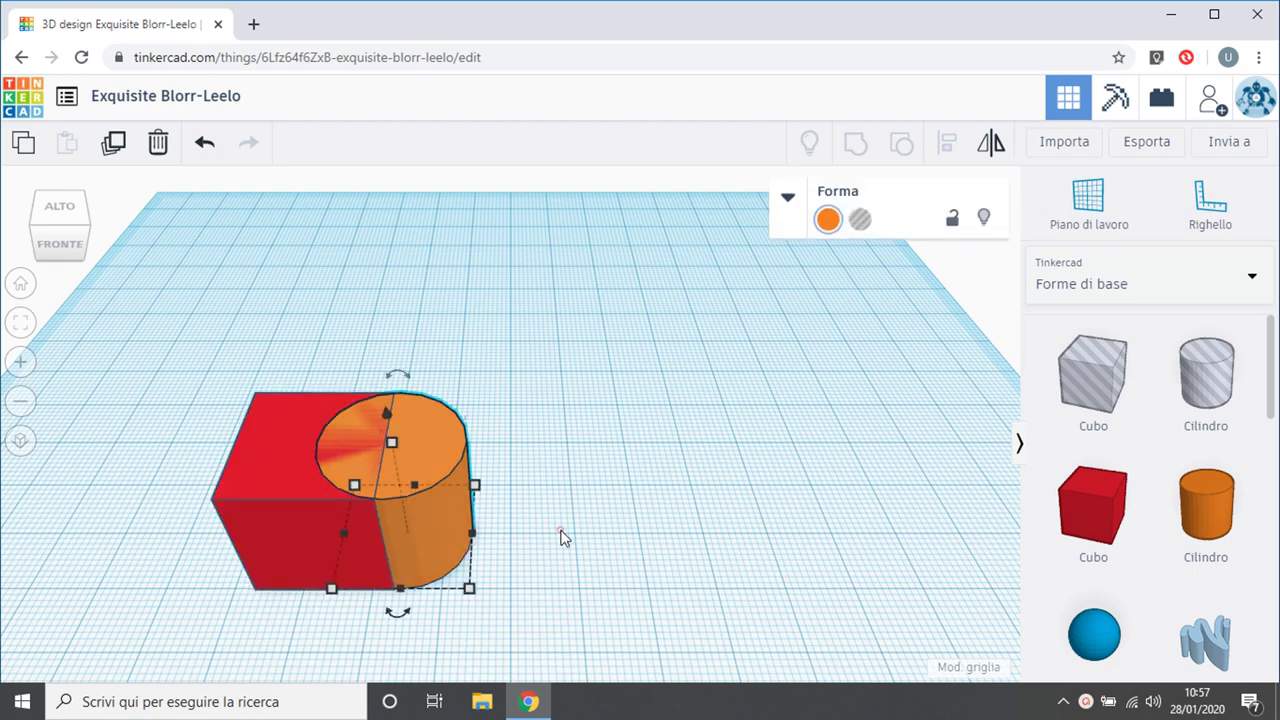
left_click(561, 537)
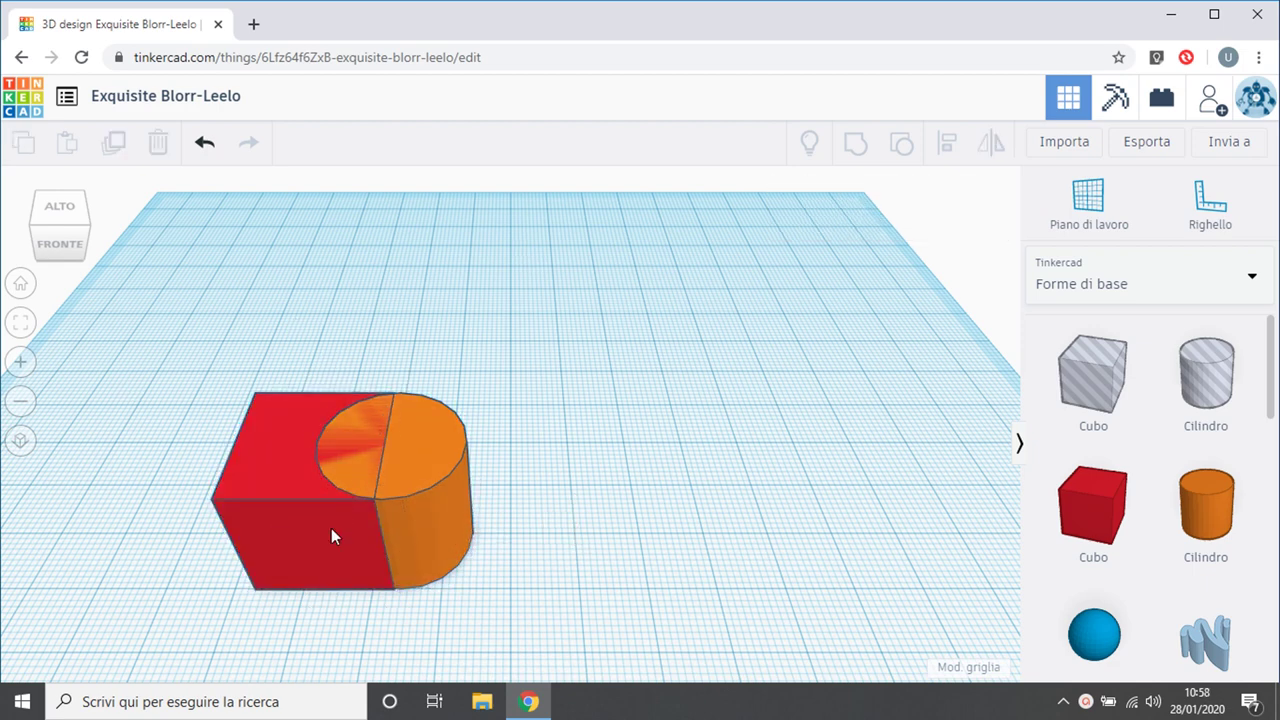
Select the red box and the orange cylinder together, group them into one shape, and deselect it.
left_click_drag(157, 334, 546, 641)
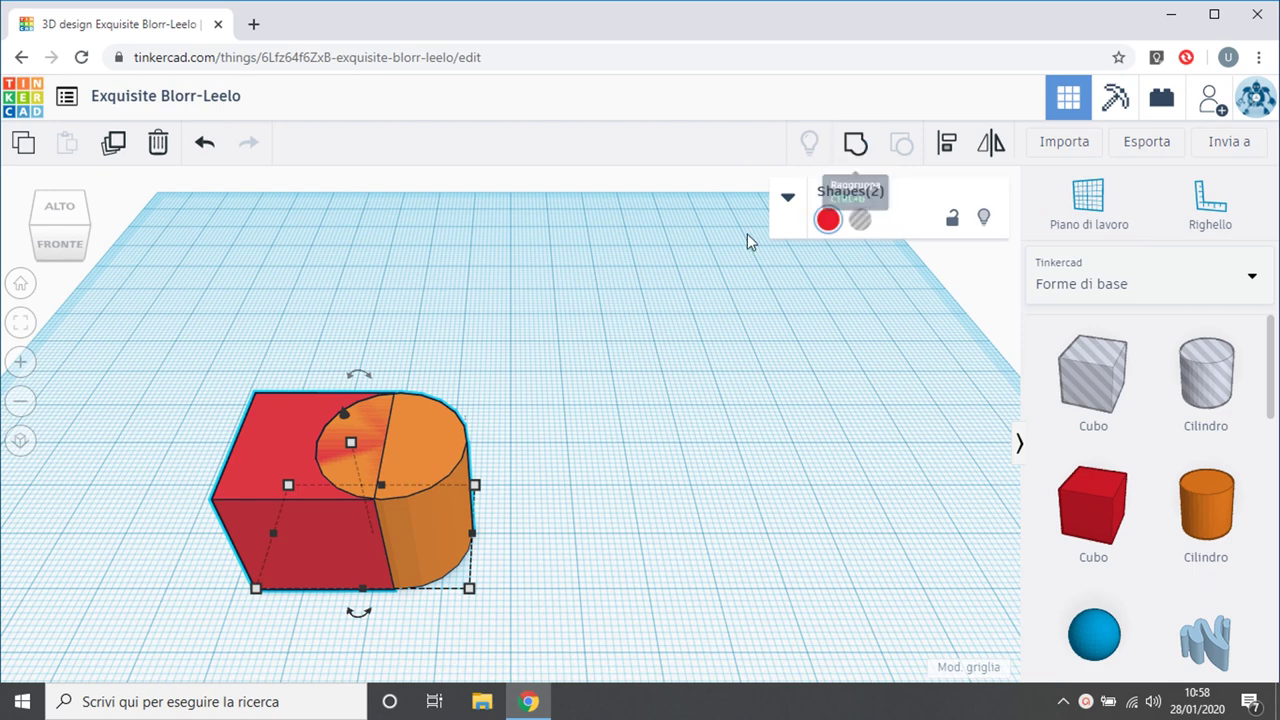
left_click(531, 508)
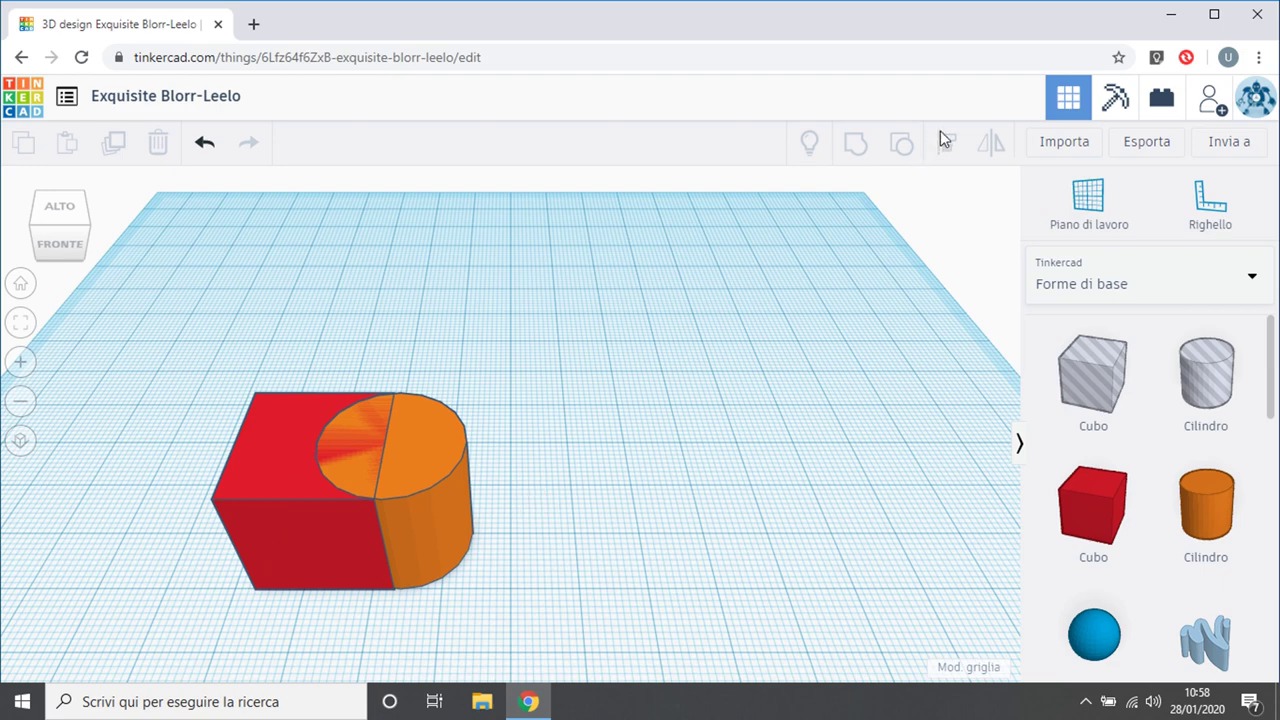
left_click(855, 152)
left_click_drag(182, 365, 539, 625)
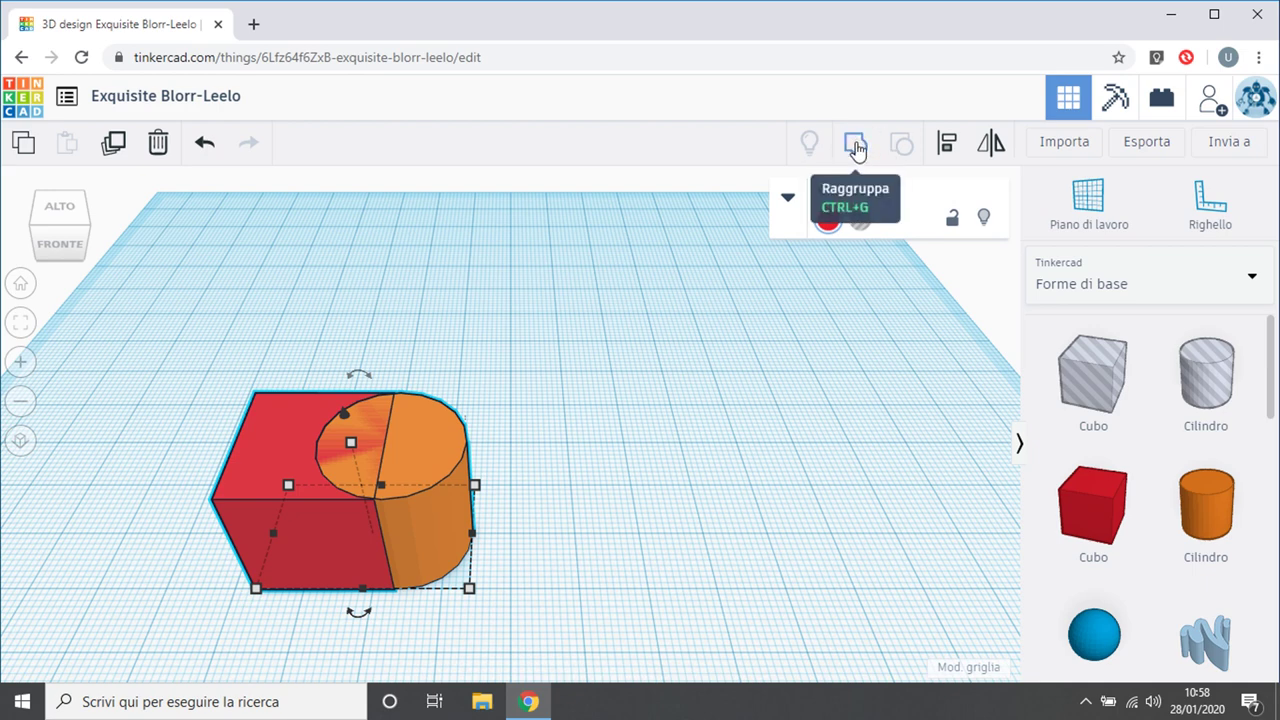
left_click(856, 147)
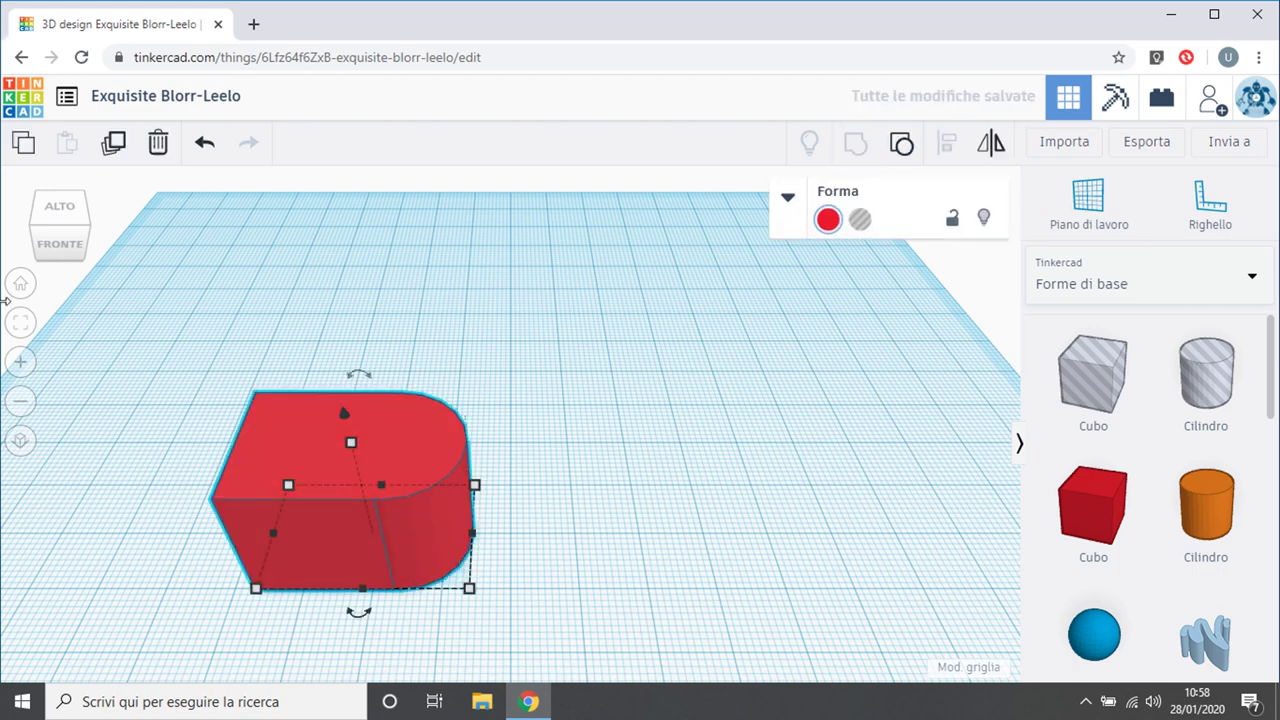
left_click(678, 522)
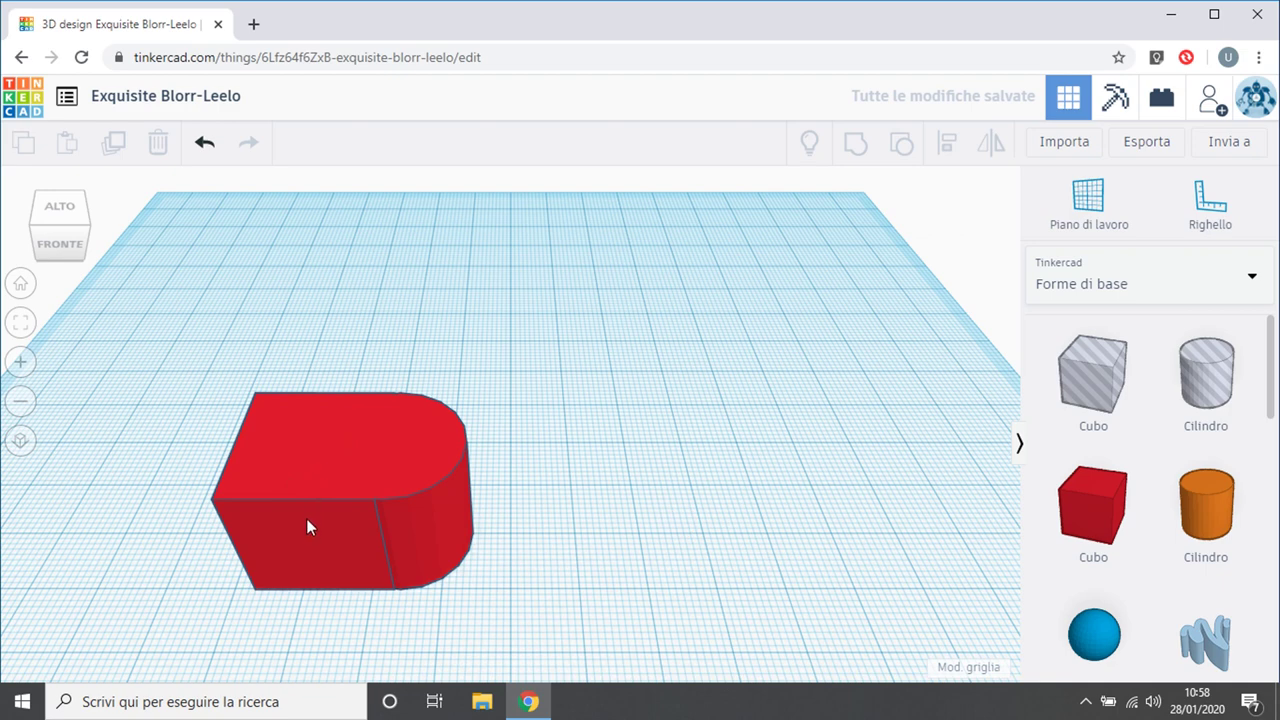
Move the grouped shape right and slightly back on the workplane, and ungroup it into box and cylinder.
left_click_drag(306, 518, 438, 424)
left_click(243, 300)
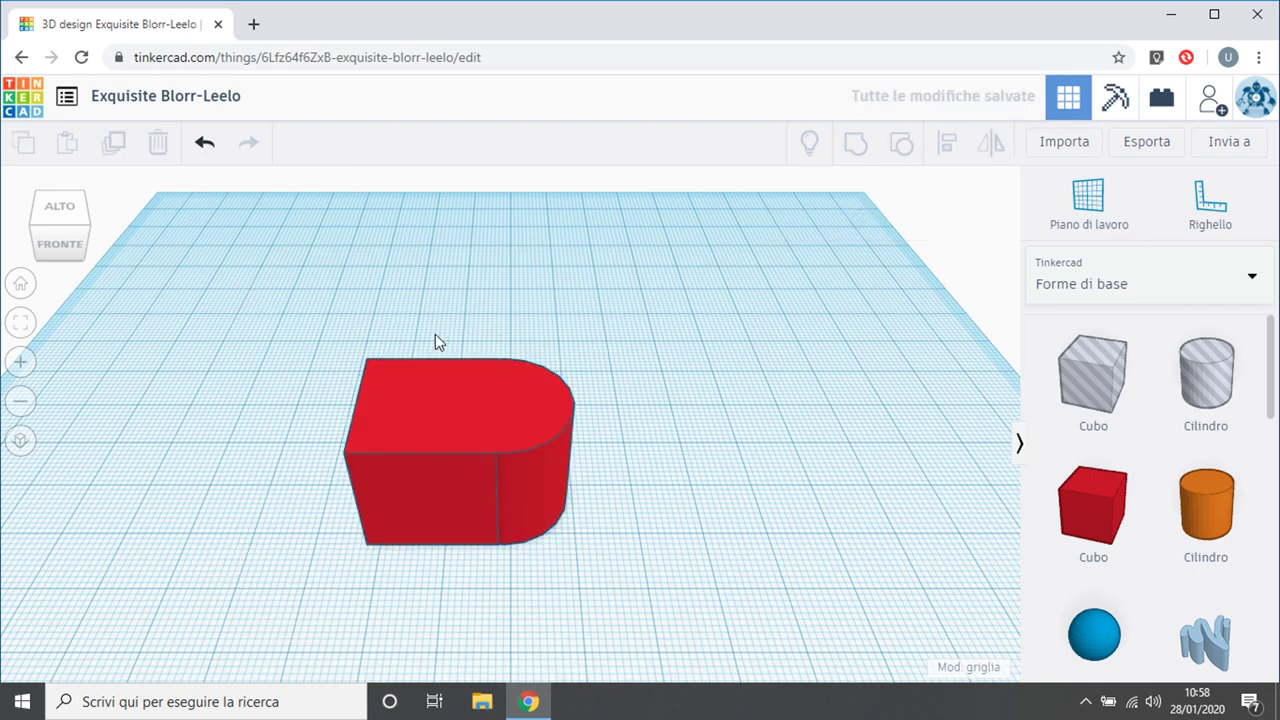
left_click(448, 494)
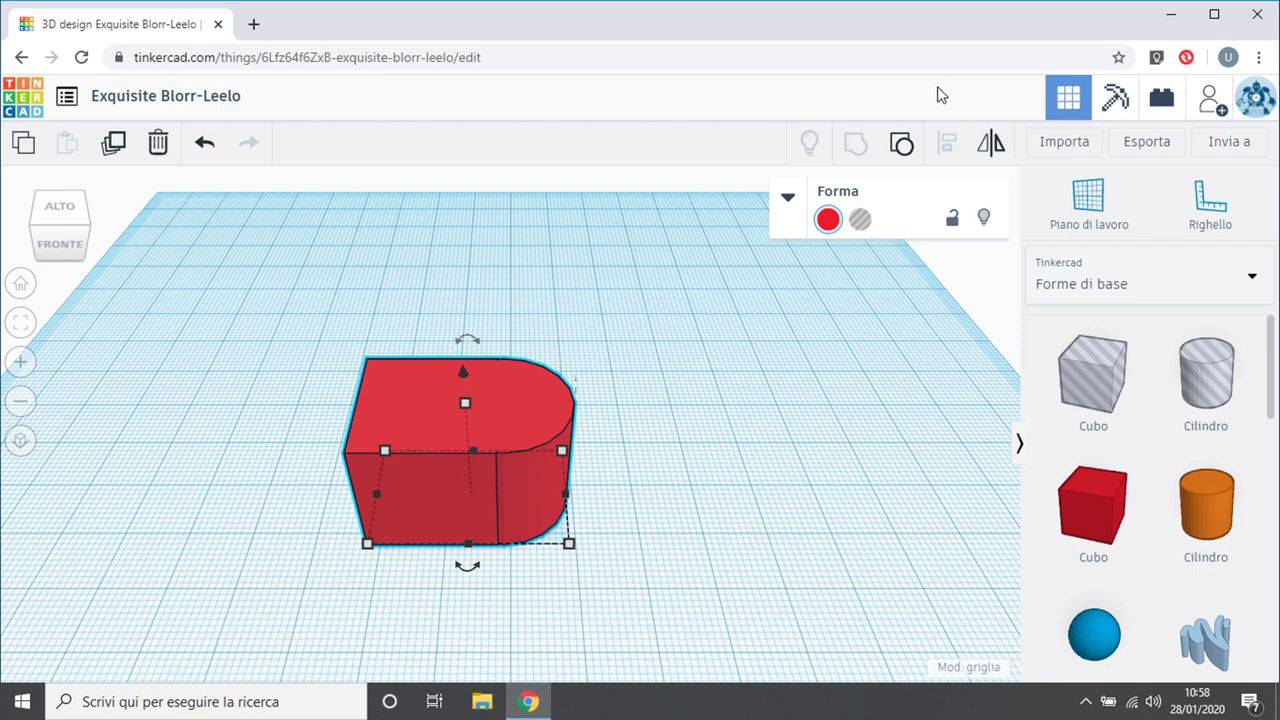
left_click(903, 146)
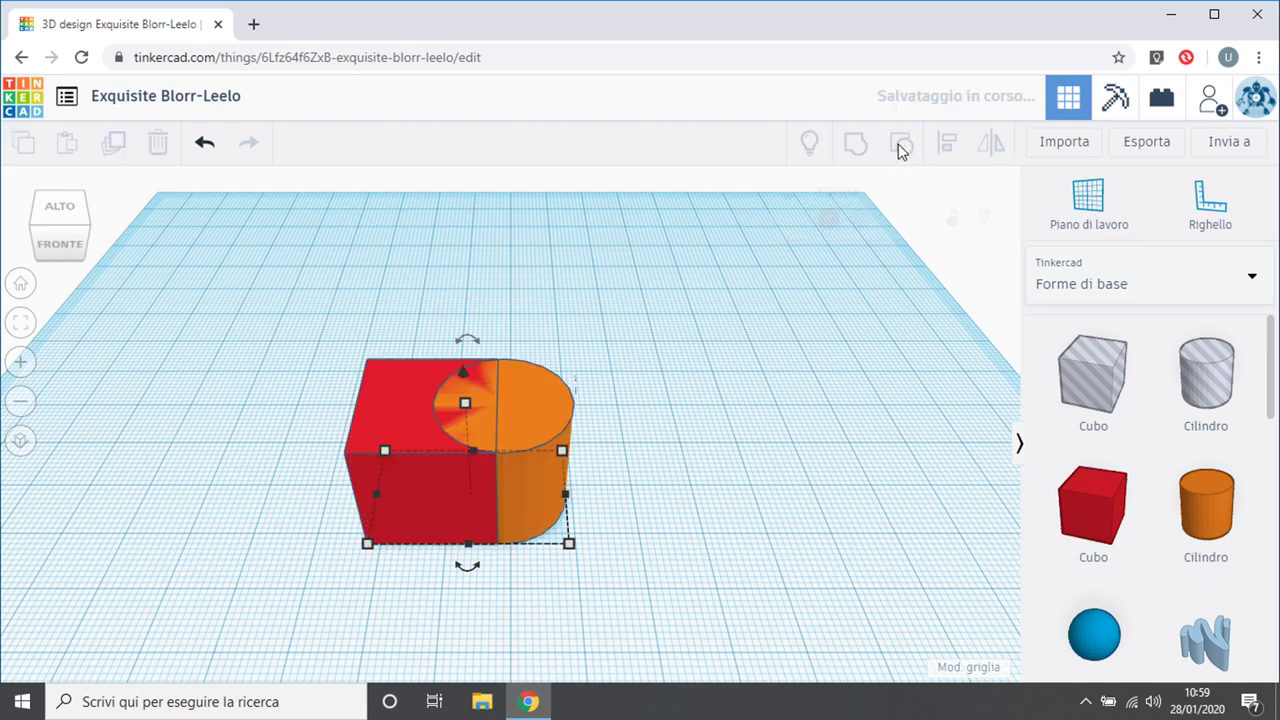
Select the orange cylinder and the red box in turn to check that they are separate again after ungrouping.
left_click(625, 431)
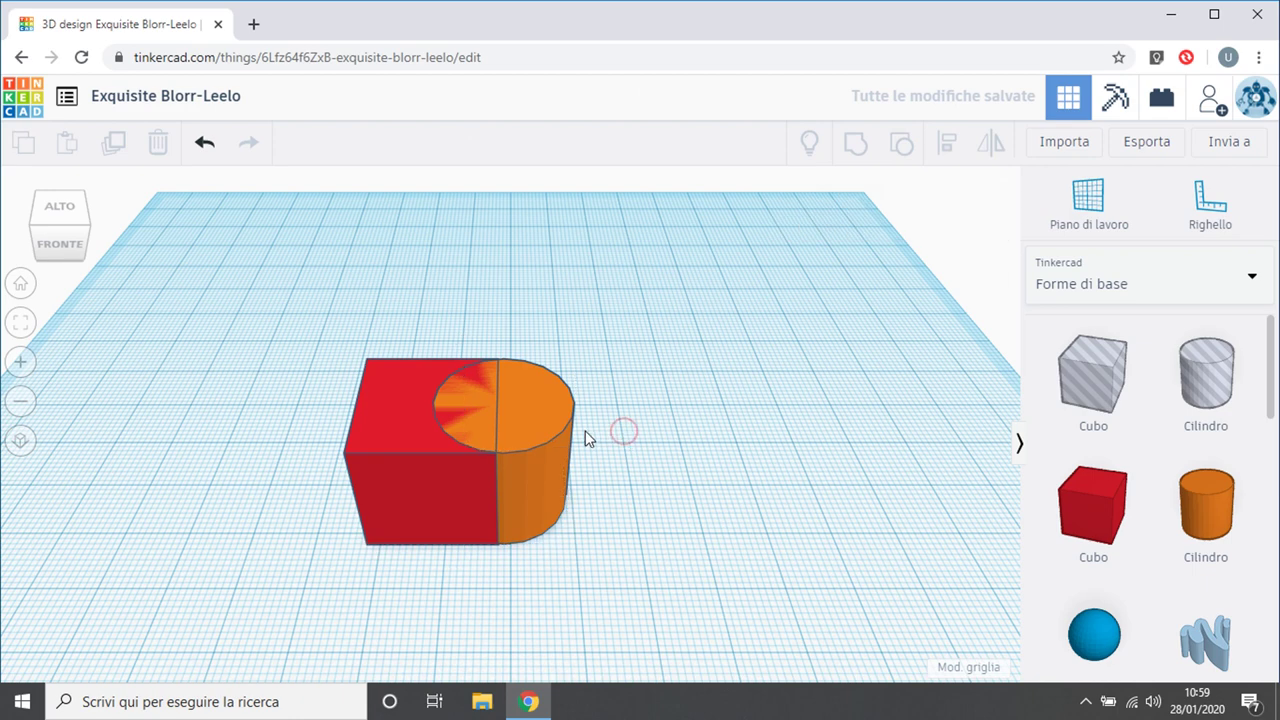
left_click(556, 422)
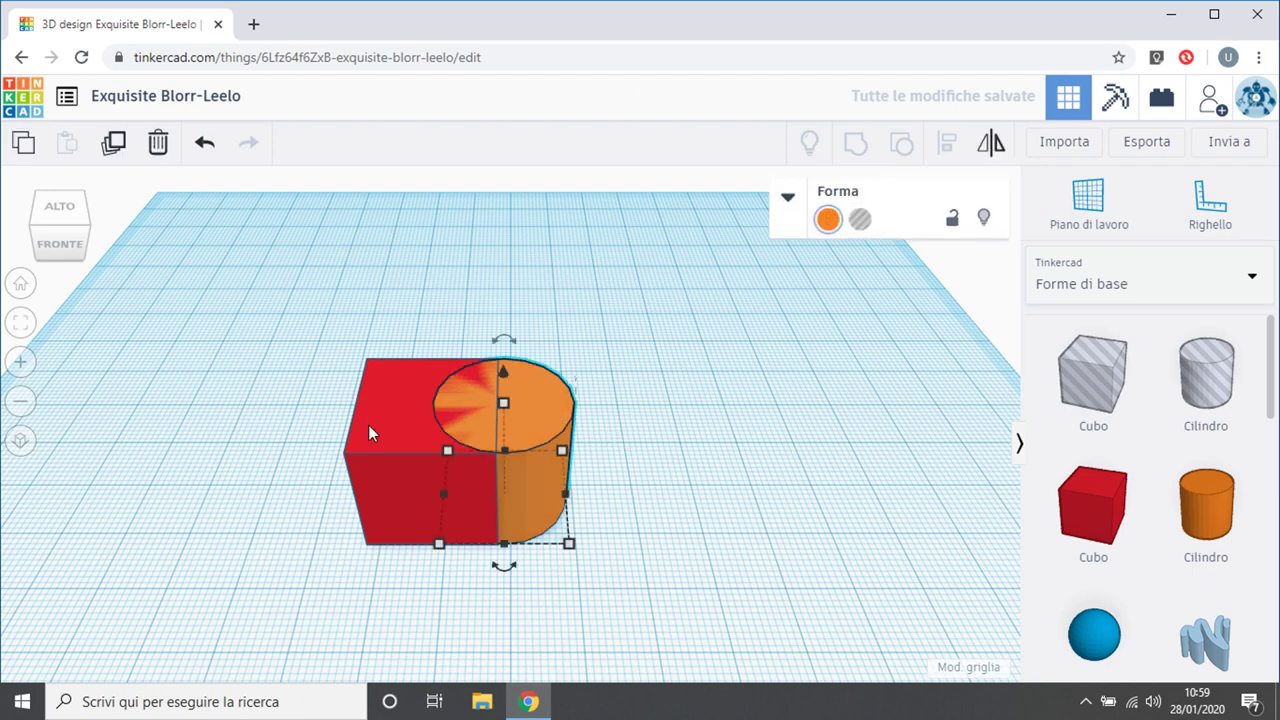
left_click(404, 437)
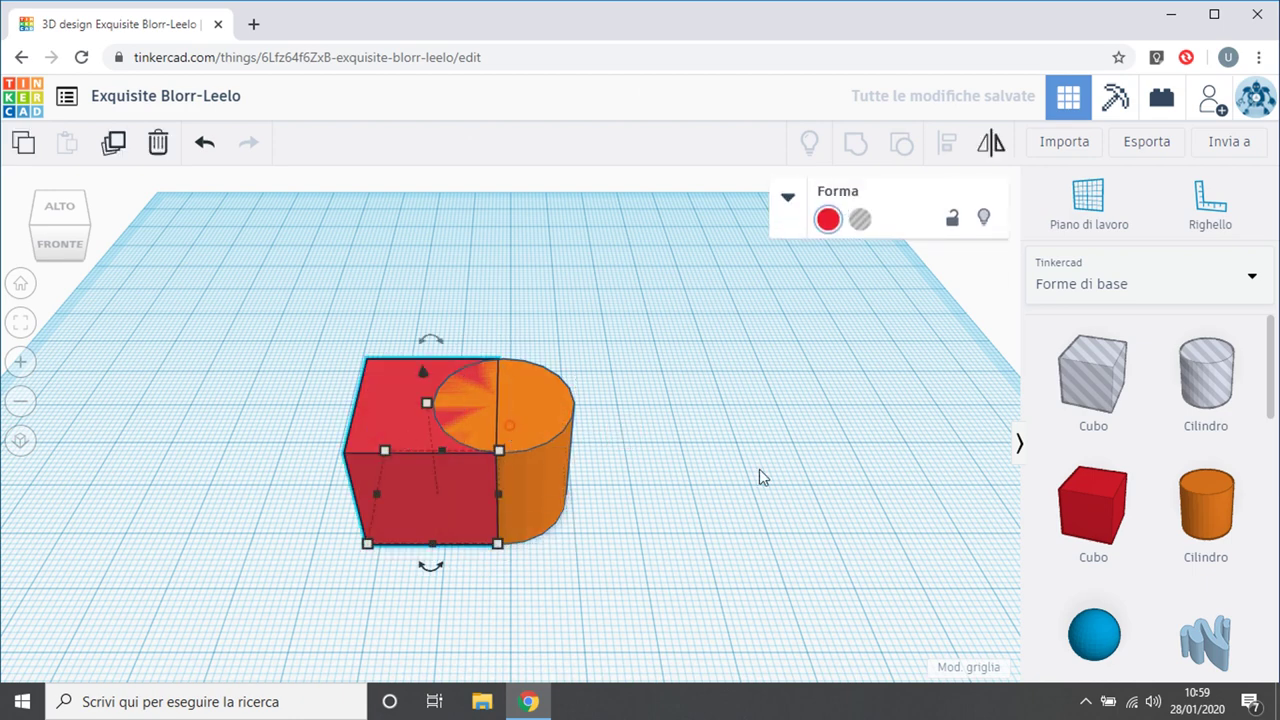
Nudge the orange cylinder forward until it overlaps only the front-right corner of the red box, and deselect it.
key("Tab")
key("Down")
key("Down")
key("Down")
key("Down")
key("Down")
key("Down")
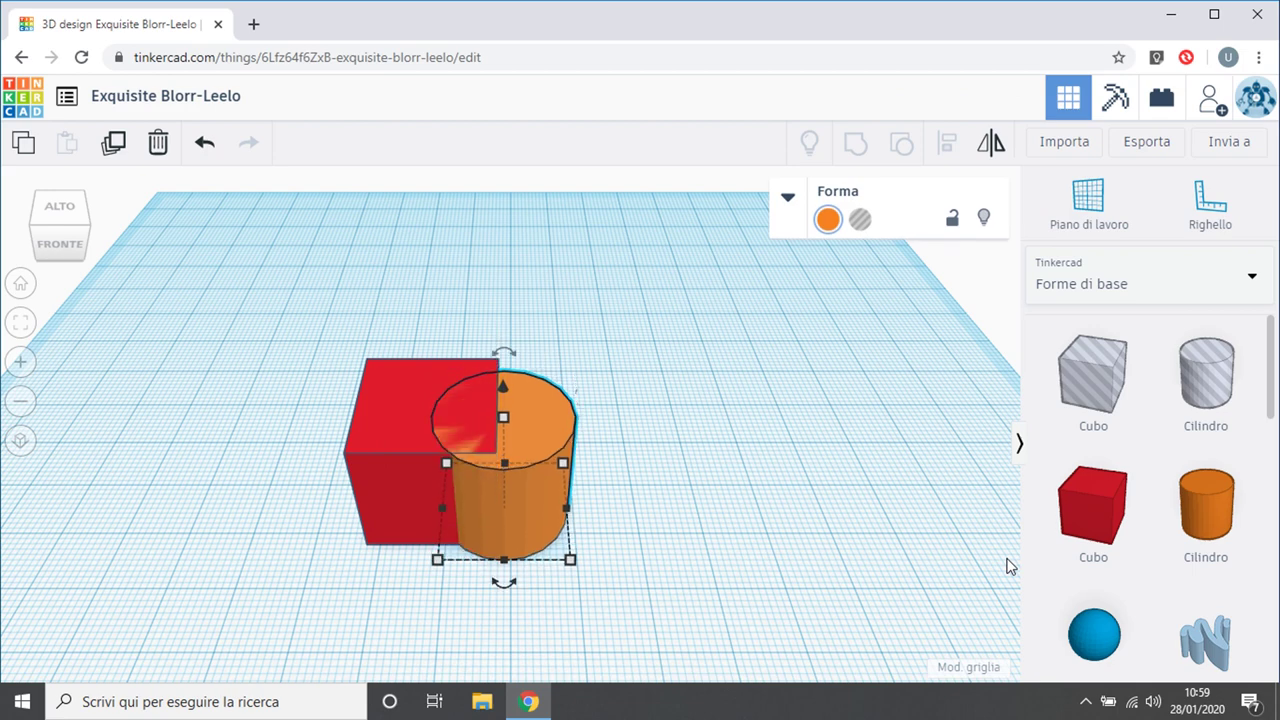
key("Down")
key("Down")
key("Down")
key("Down")
key("Down")
key("Down")
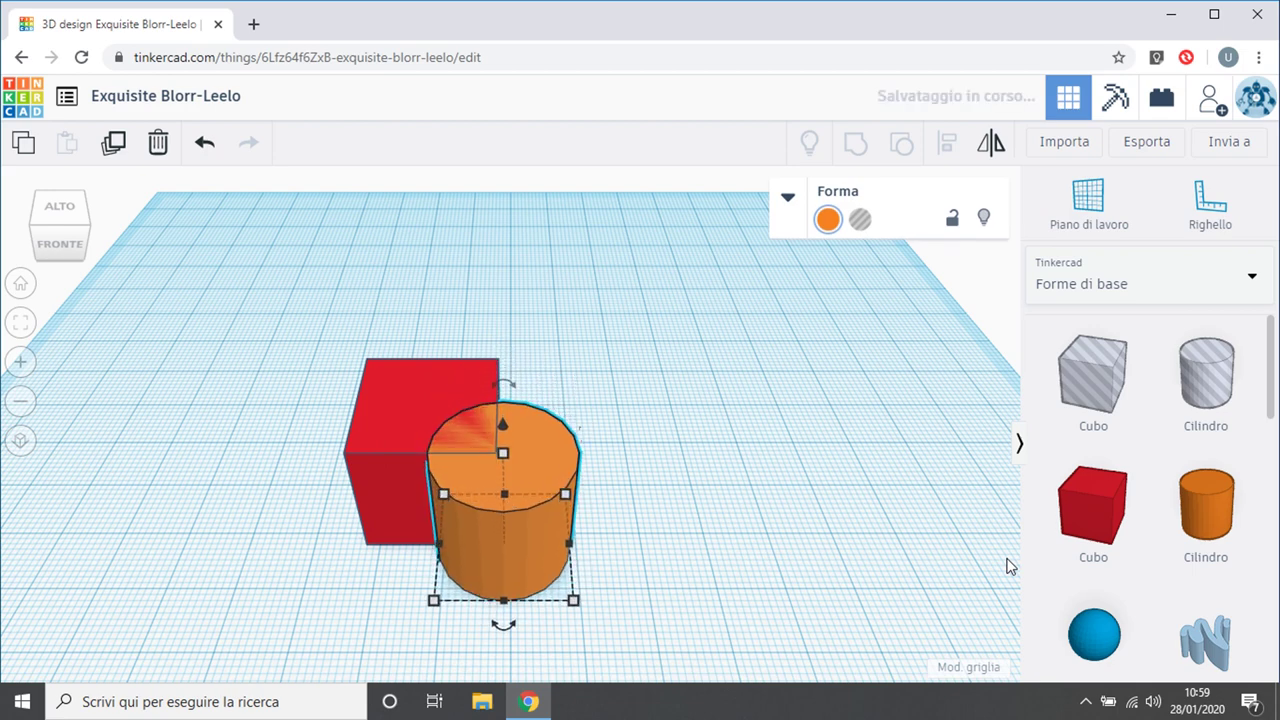
left_click(688, 400)
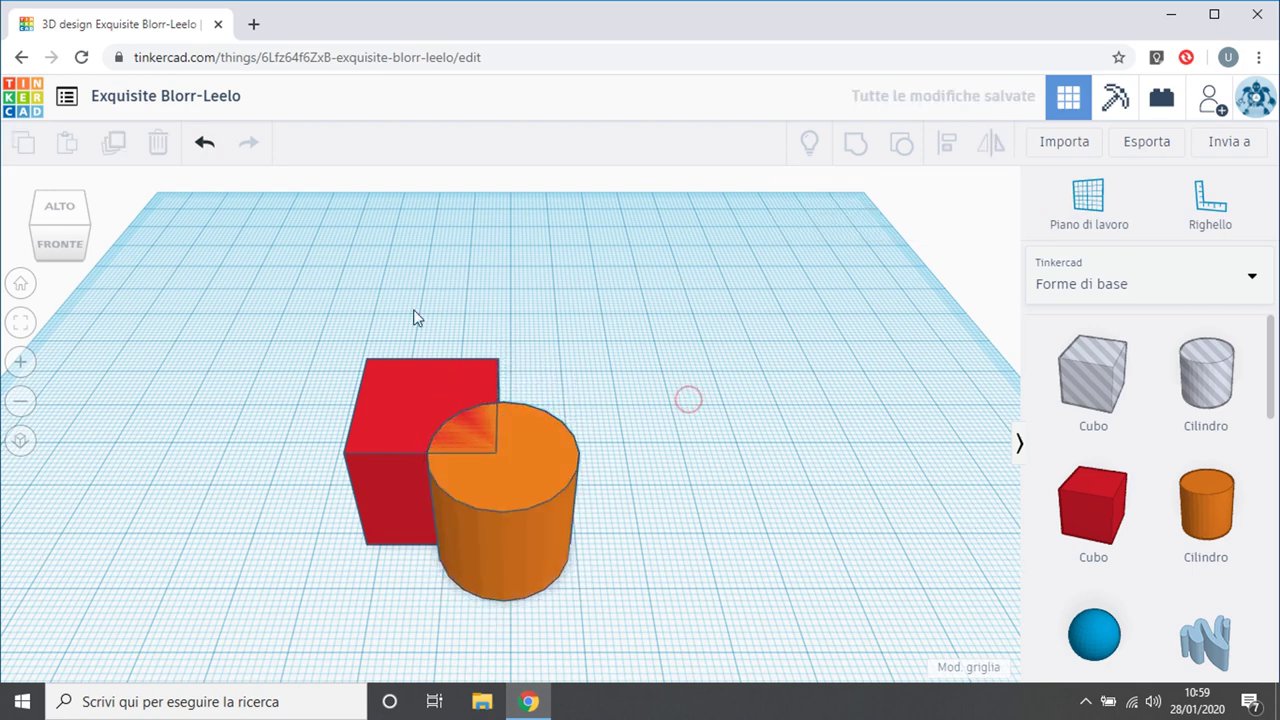
Select the red box and the orange cylinder together and group them into one shape.
left_click_drag(283, 350, 711, 634)
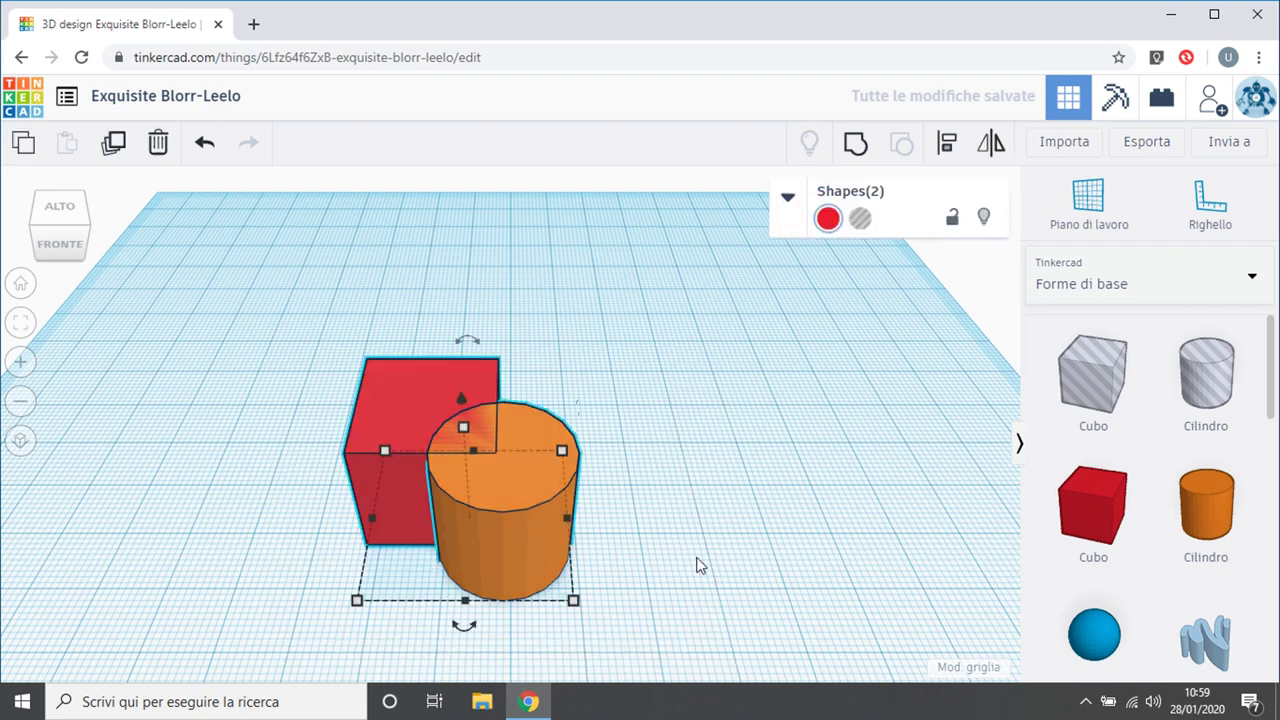
left_click(865, 143)
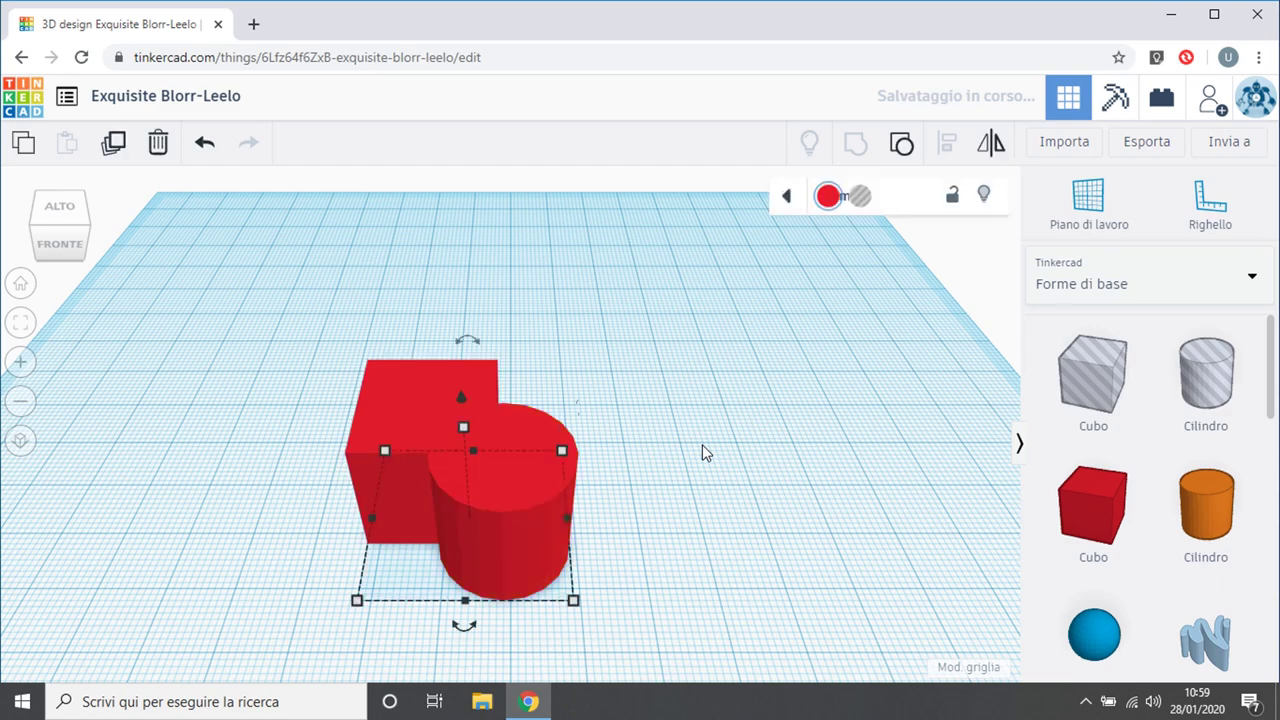
mouse_move(640, 426)
right_mouse_down()
mouse_move(629, 503)
mouse_move(451, 429)
mouse_move(387, 418)
mouse_move(566, 471)
mouse_move(657, 443)
mouse_move(691, 391)
mouse_move(694, 351)
mouse_move(608, 451)
mouse_move(617, 485)
mouse_move(643, 471)
mouse_move(647, 416)
right_mouse_up()
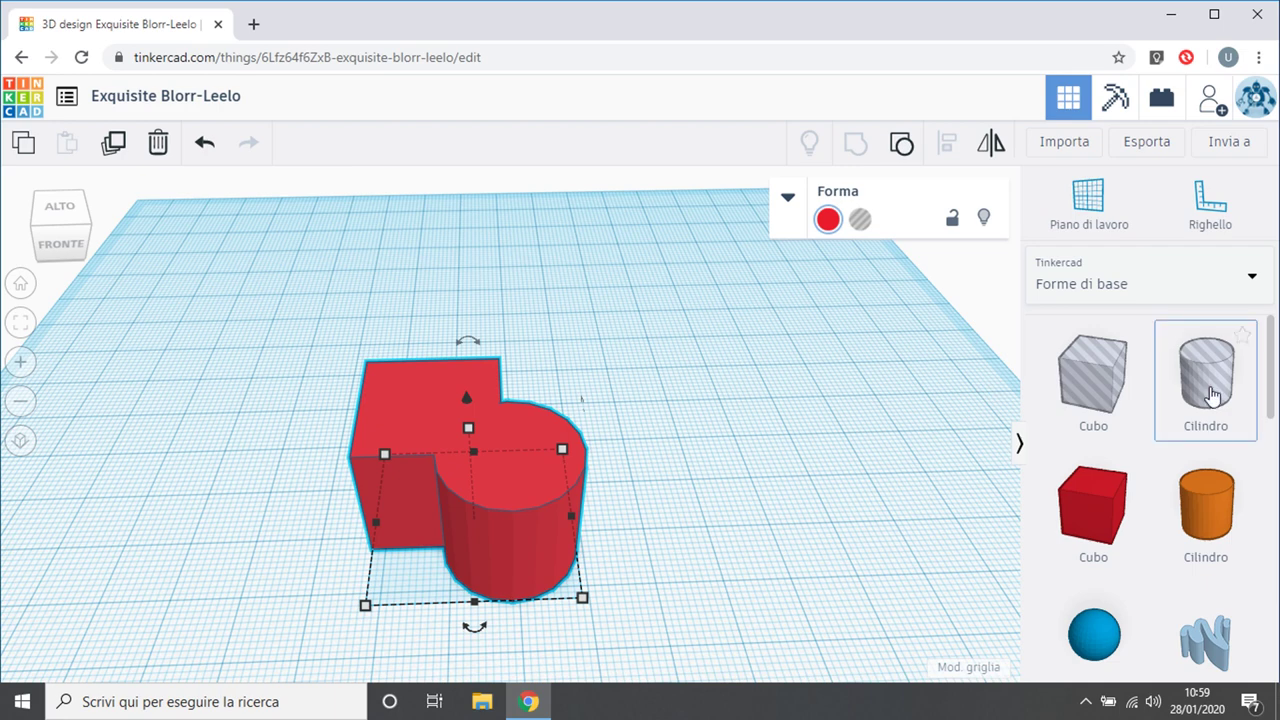
Place a hole cylinder overlapping the front-right of the grouped shape, and group both to cut a round recess into it.
left_click_drag(1208, 396, 571, 587)
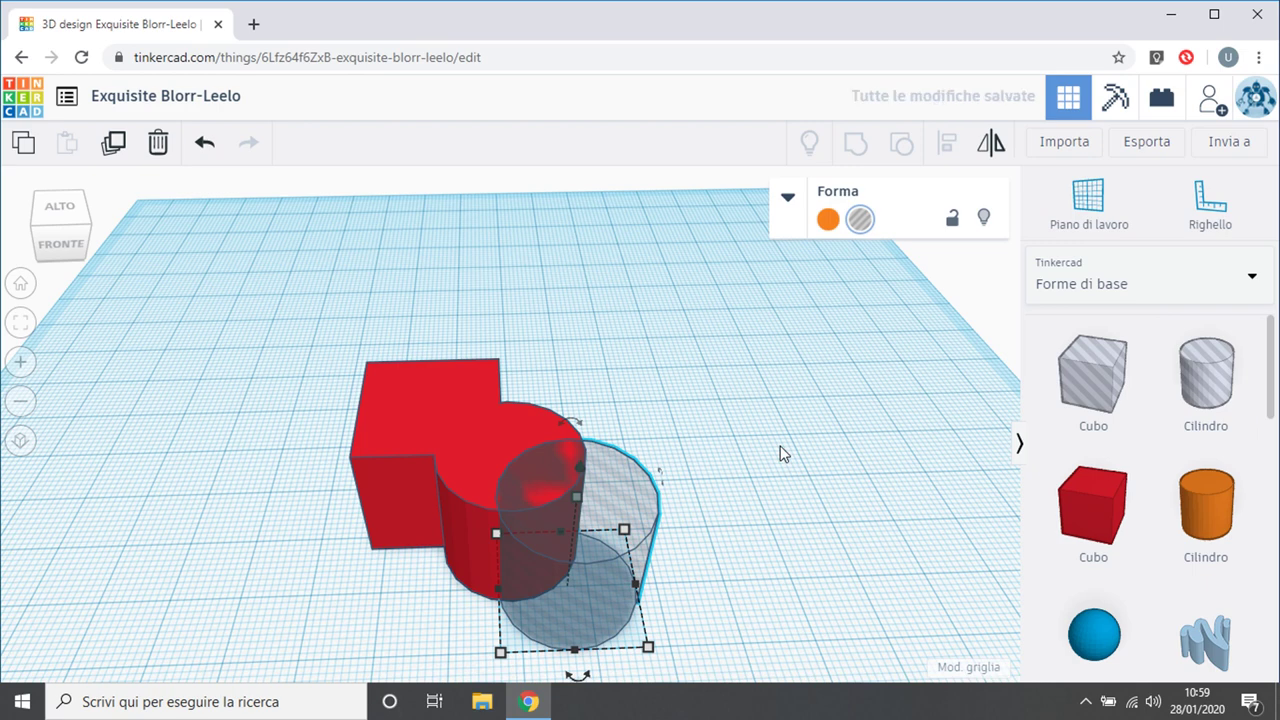
scroll(783, 452, "down", 4)
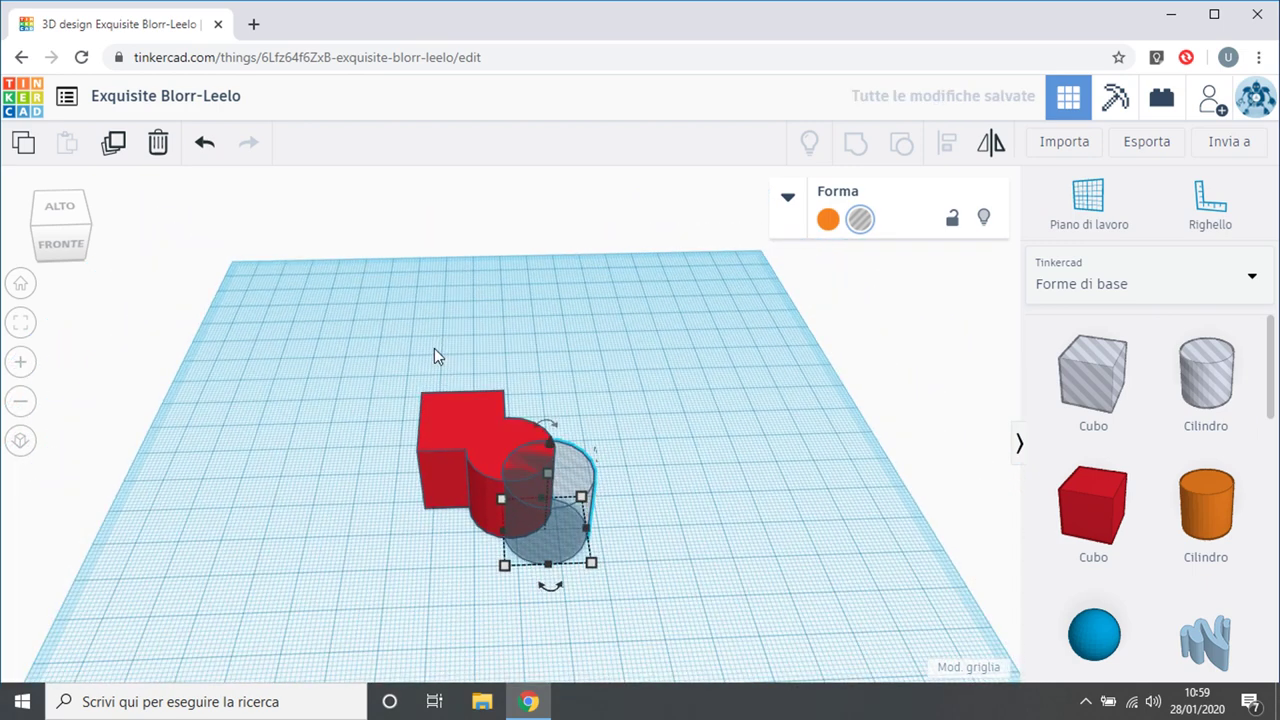
left_click(302, 340)
left_click_drag(367, 350, 670, 618)
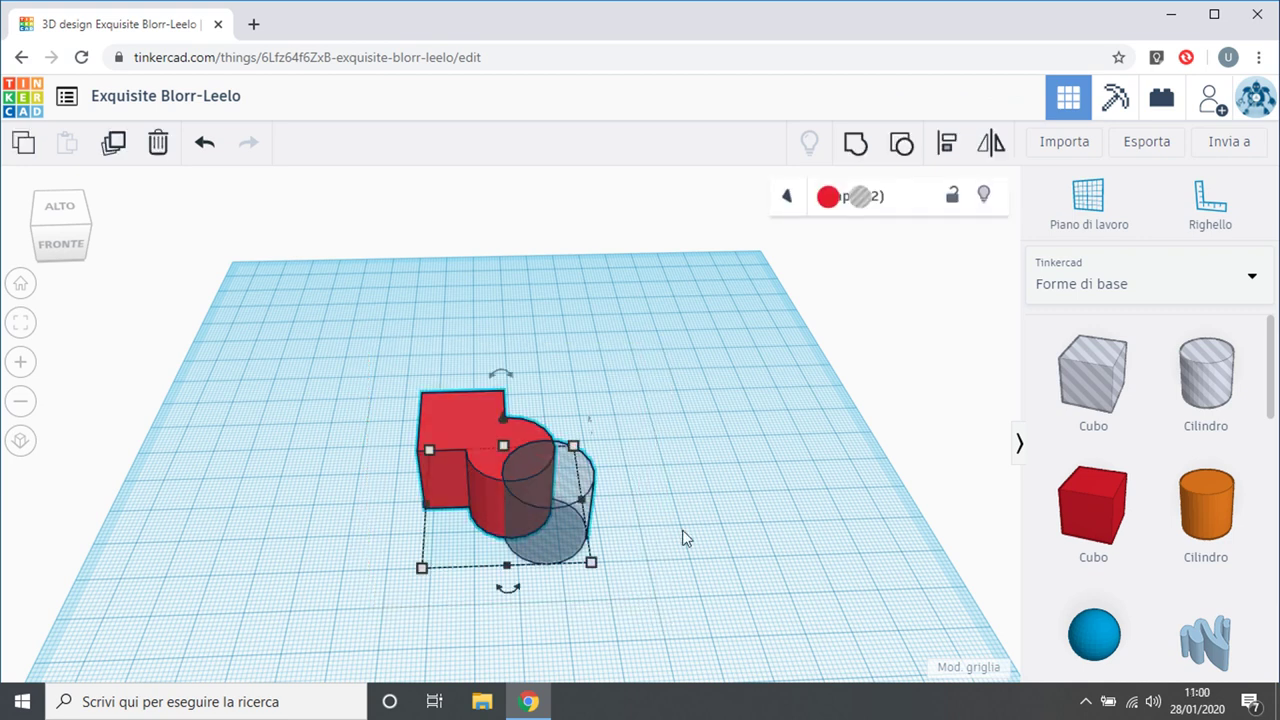
left_click(859, 148)
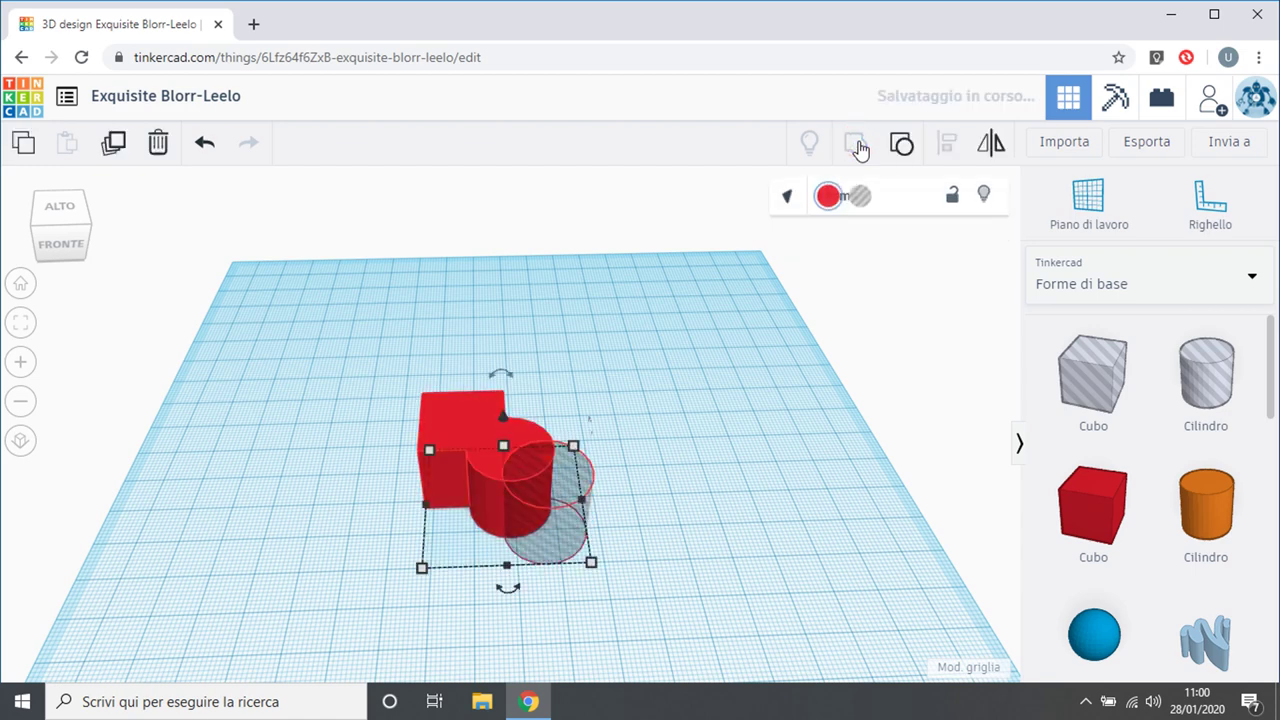
left_click(606, 516)
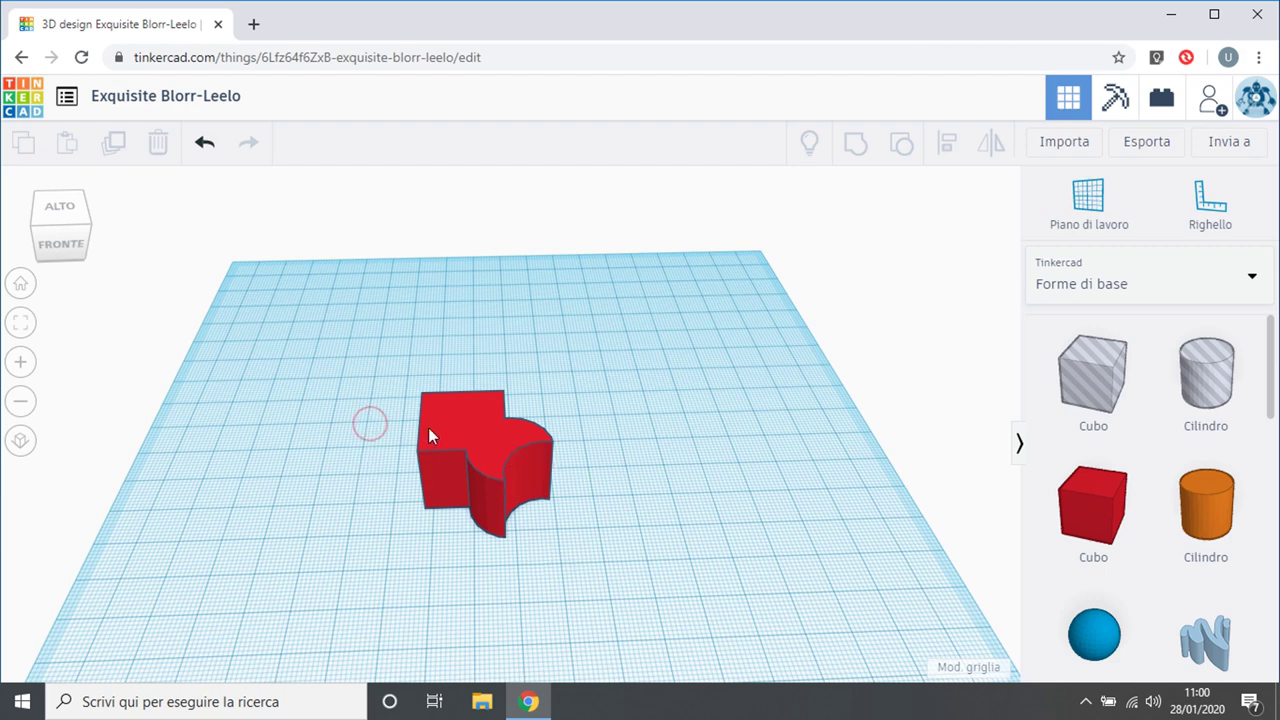
right_click_drag(711, 479, 606, 460)
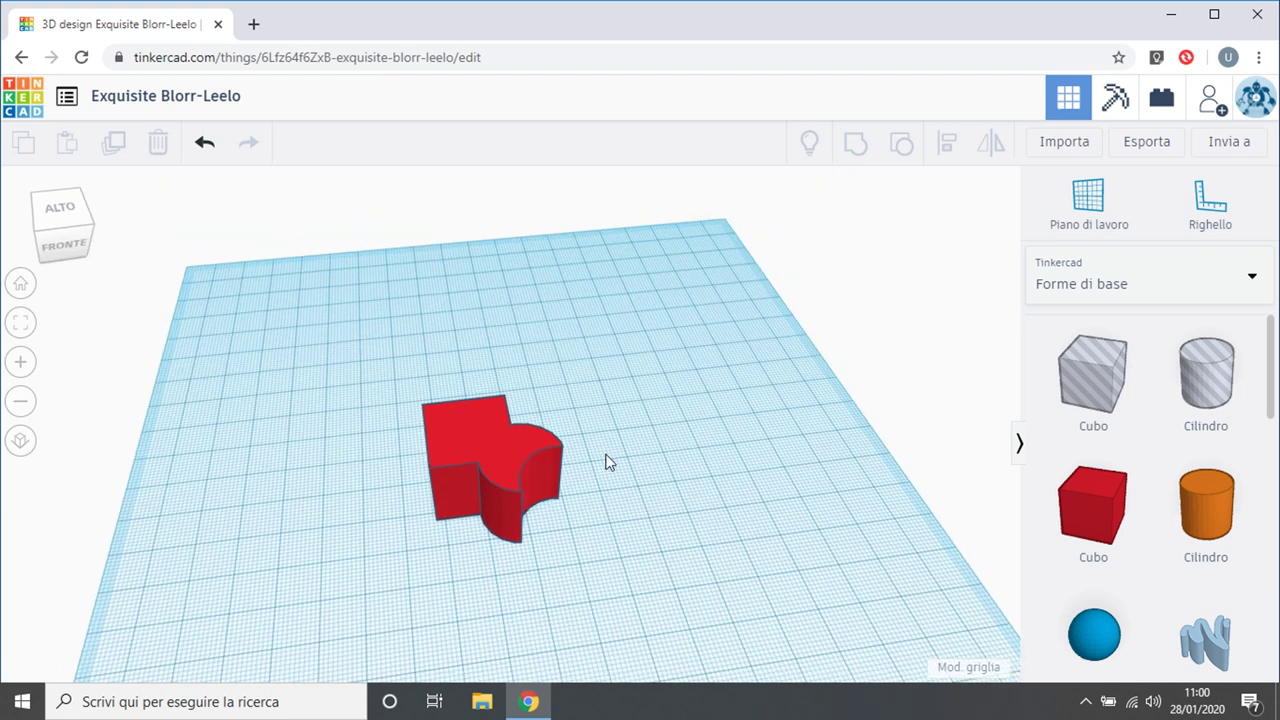
Ungroup the cut shape to release the hole cylinder, and ungroup the remaining red shape into box and cylinder.
left_click(511, 550)
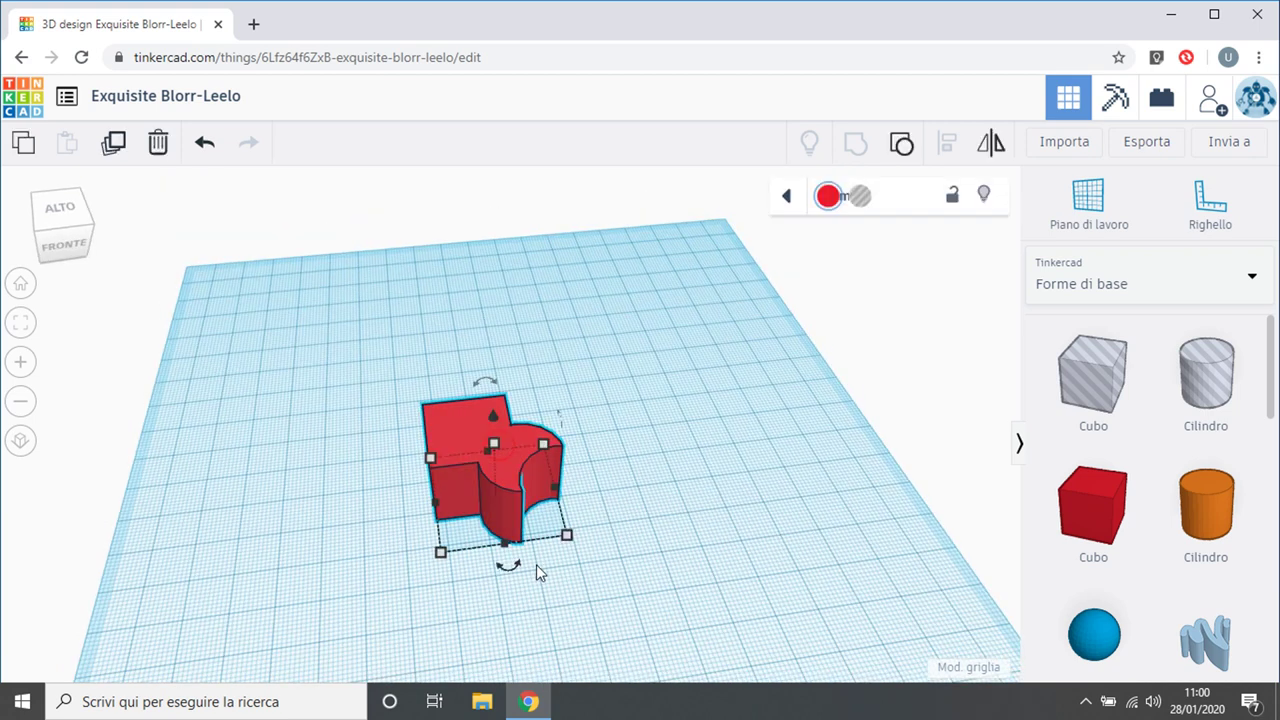
left_click(902, 147)
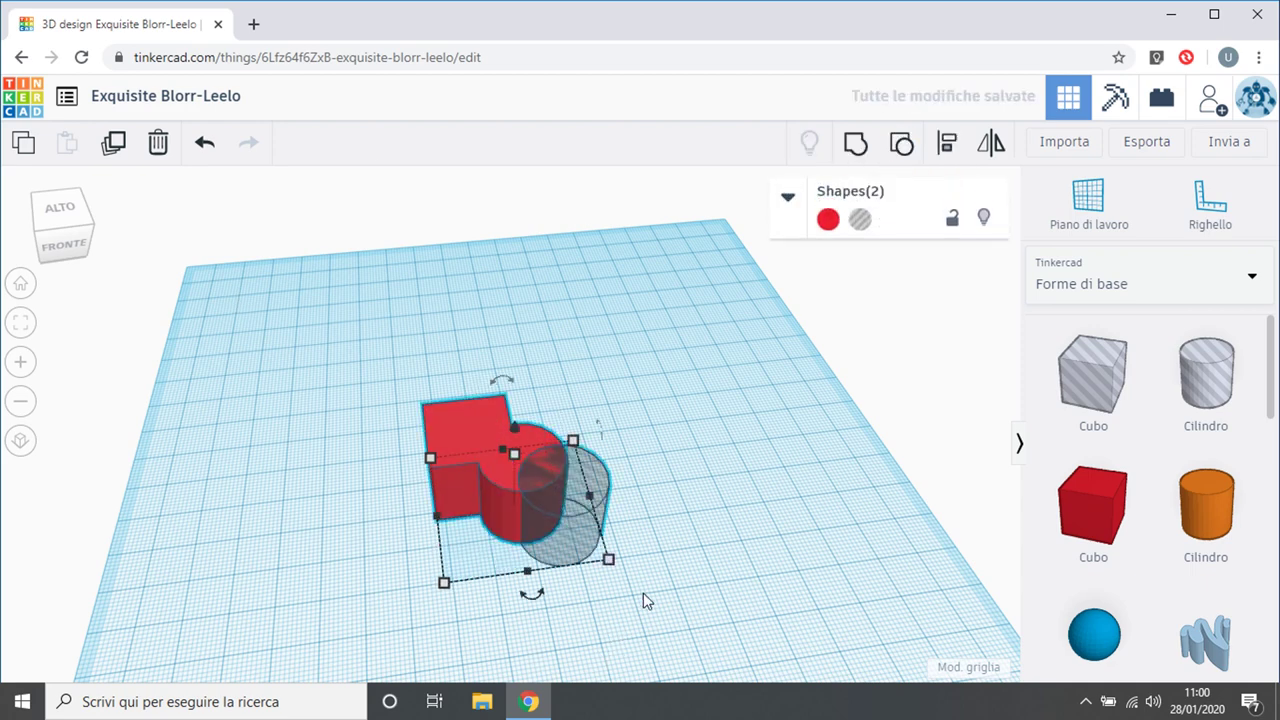
left_click(675, 443)
left_click(439, 419)
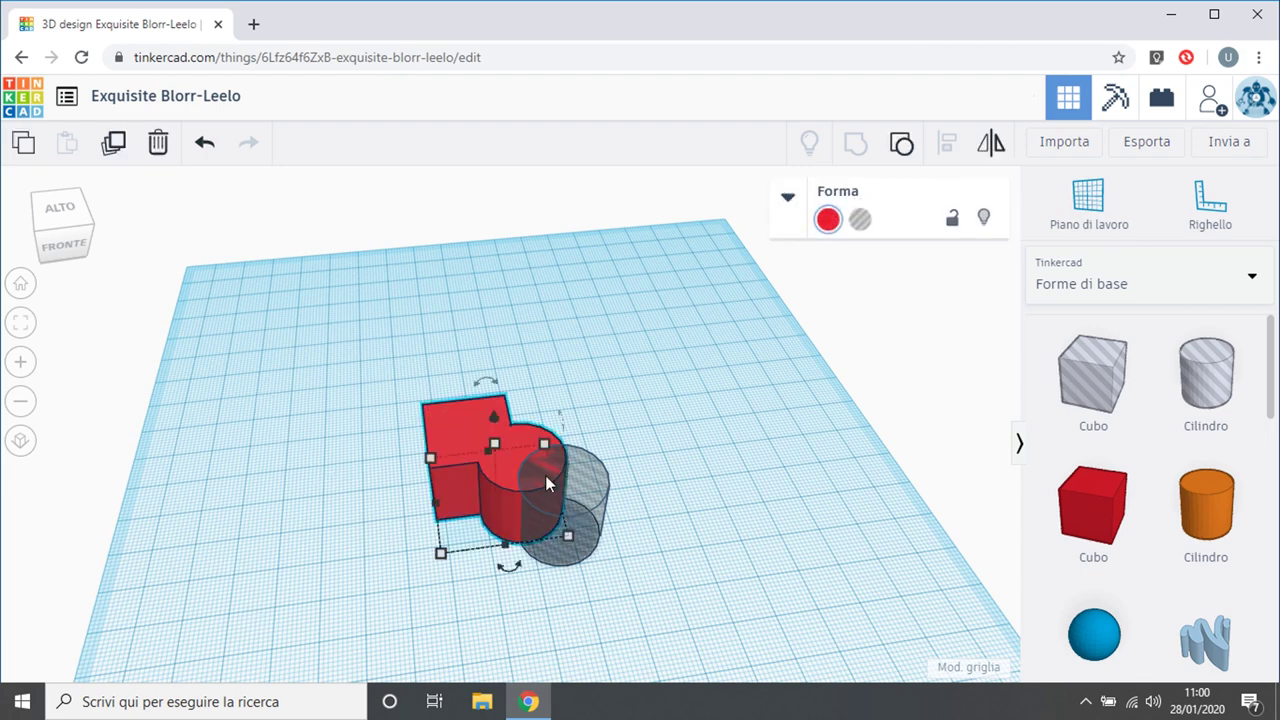
left_click(901, 144)
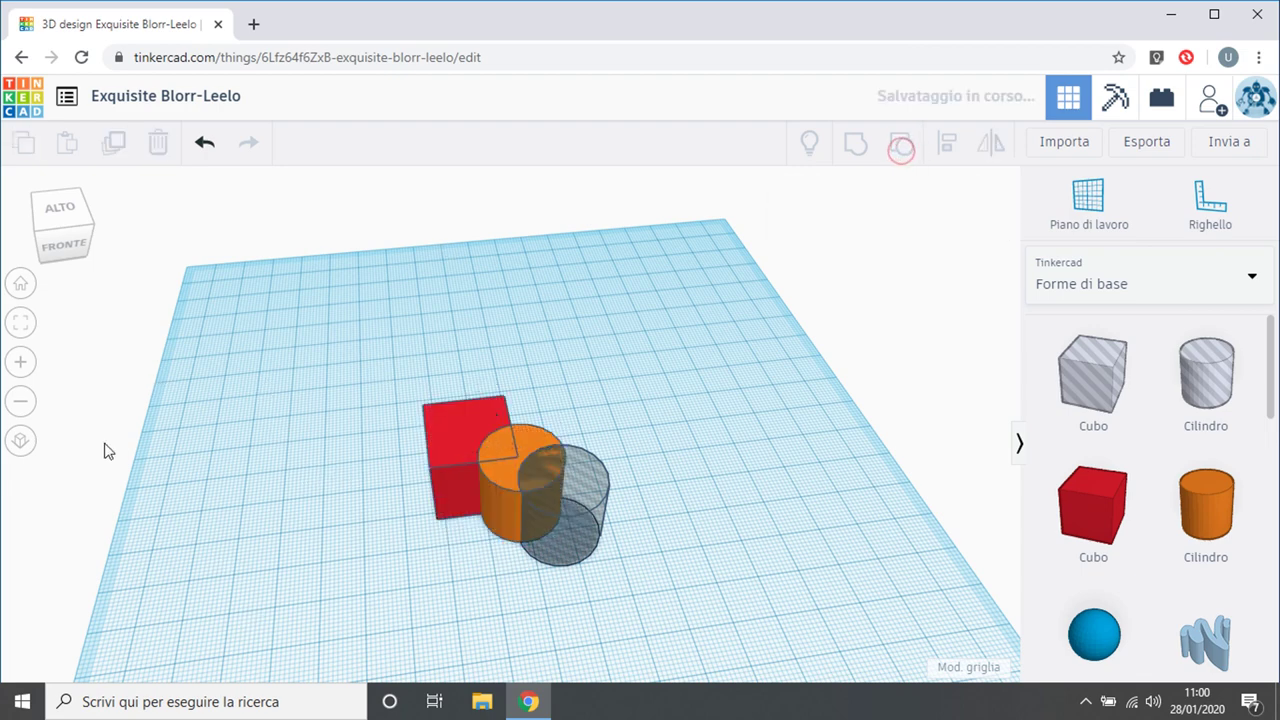
left_click(333, 447)
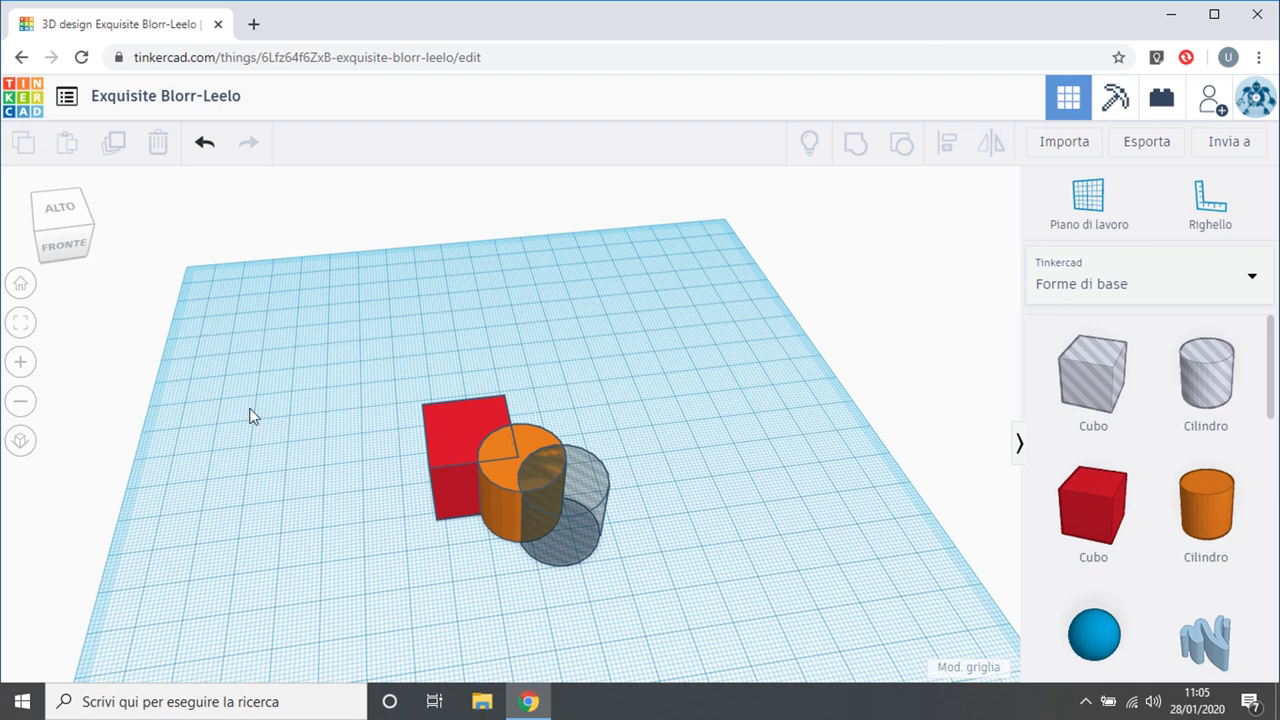
Delete the hole cylinder, leaving only the red box and the orange cylinder on the workplane.
left_click_drag(366, 374, 800, 589)
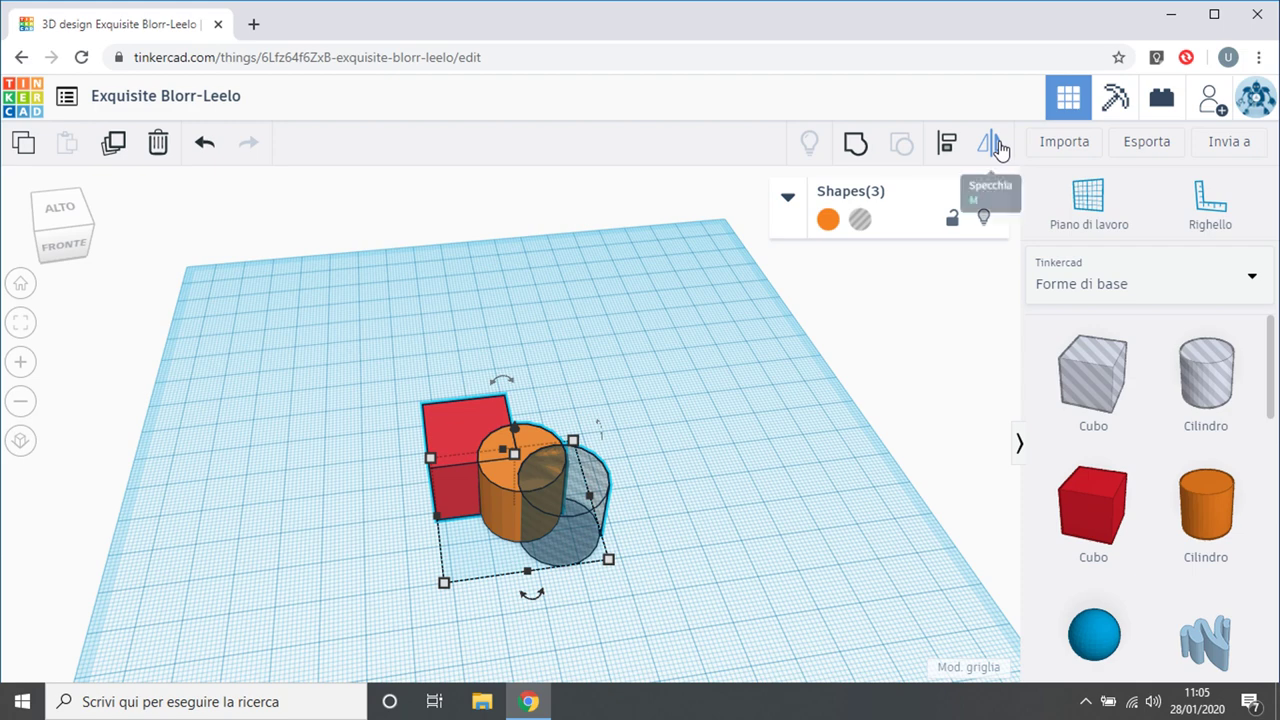
left_click(729, 580)
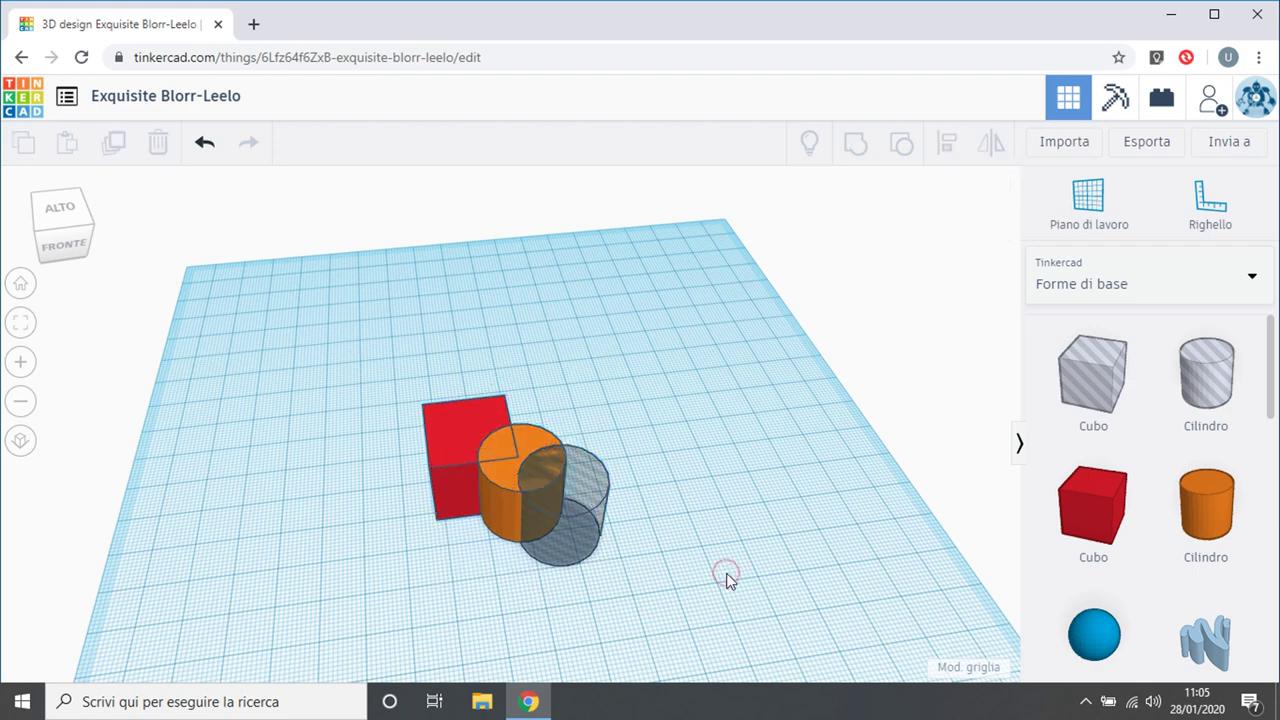
left_click(596, 544)
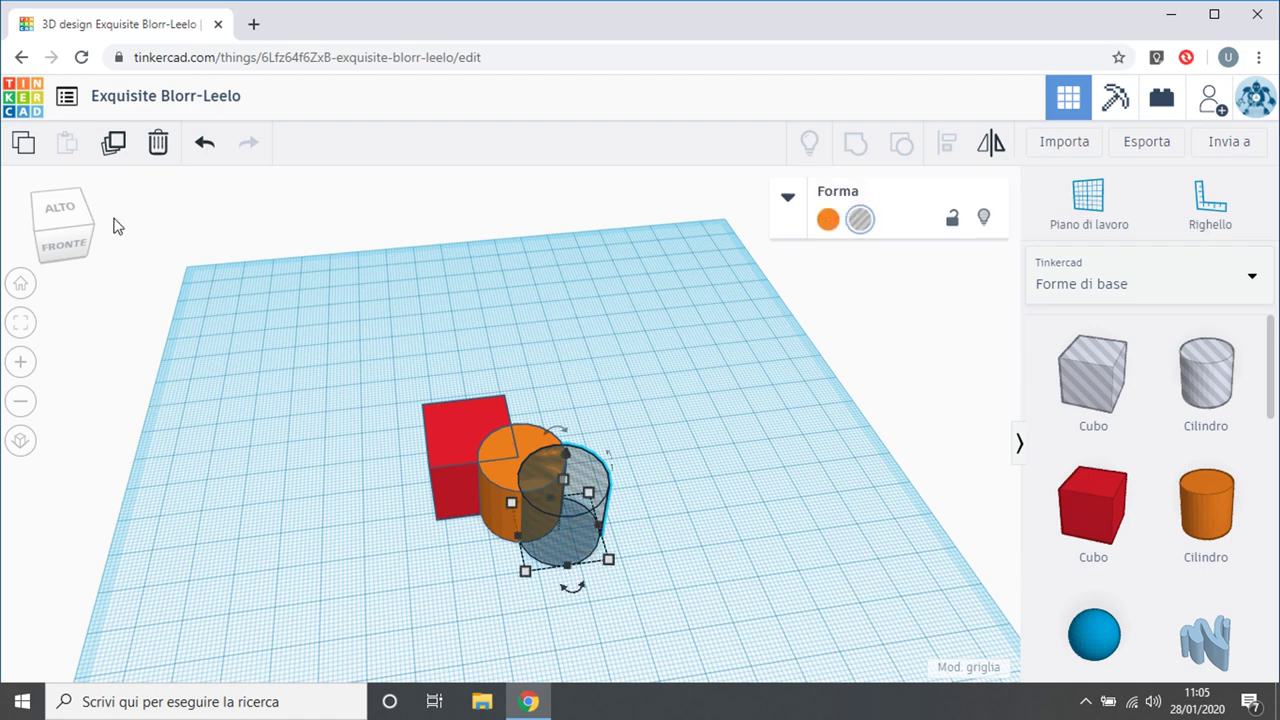
left_click(155, 145)
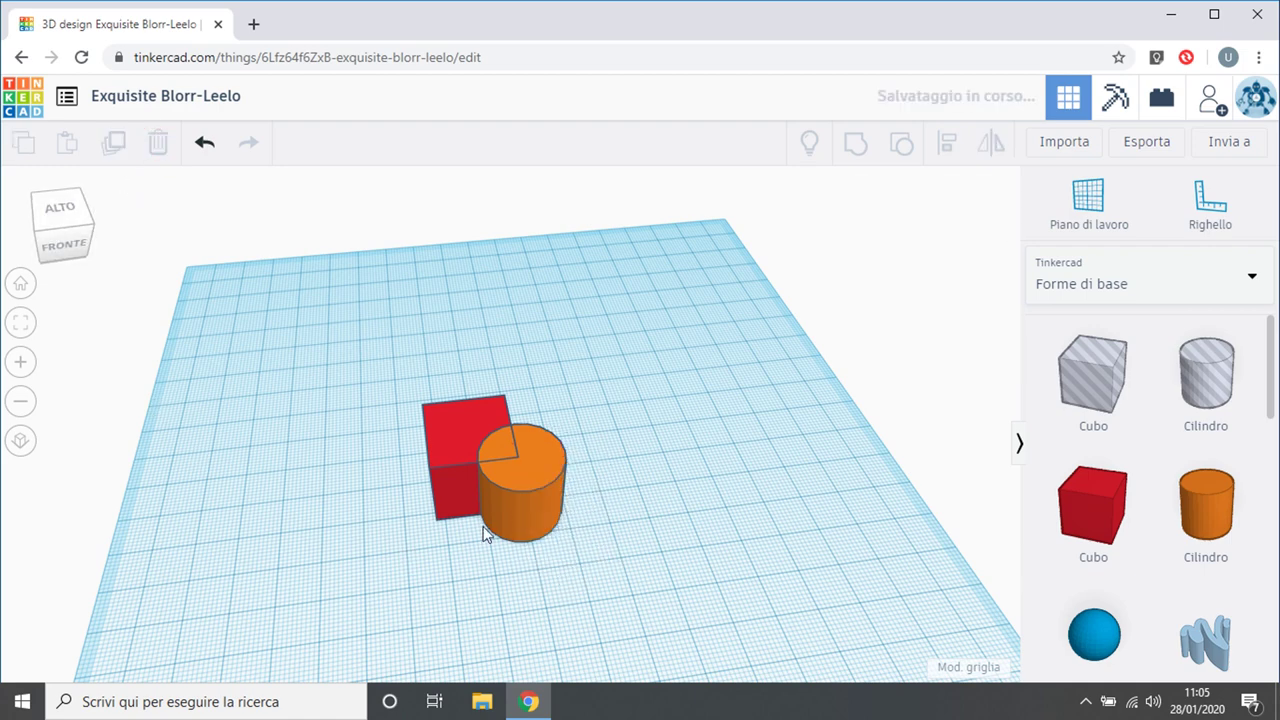
Separate the shapes by moving the orange cylinder about 21 mm right and 11 mm back, and the red box about 2 mm left.
left_click_drag(514, 508, 588, 453)
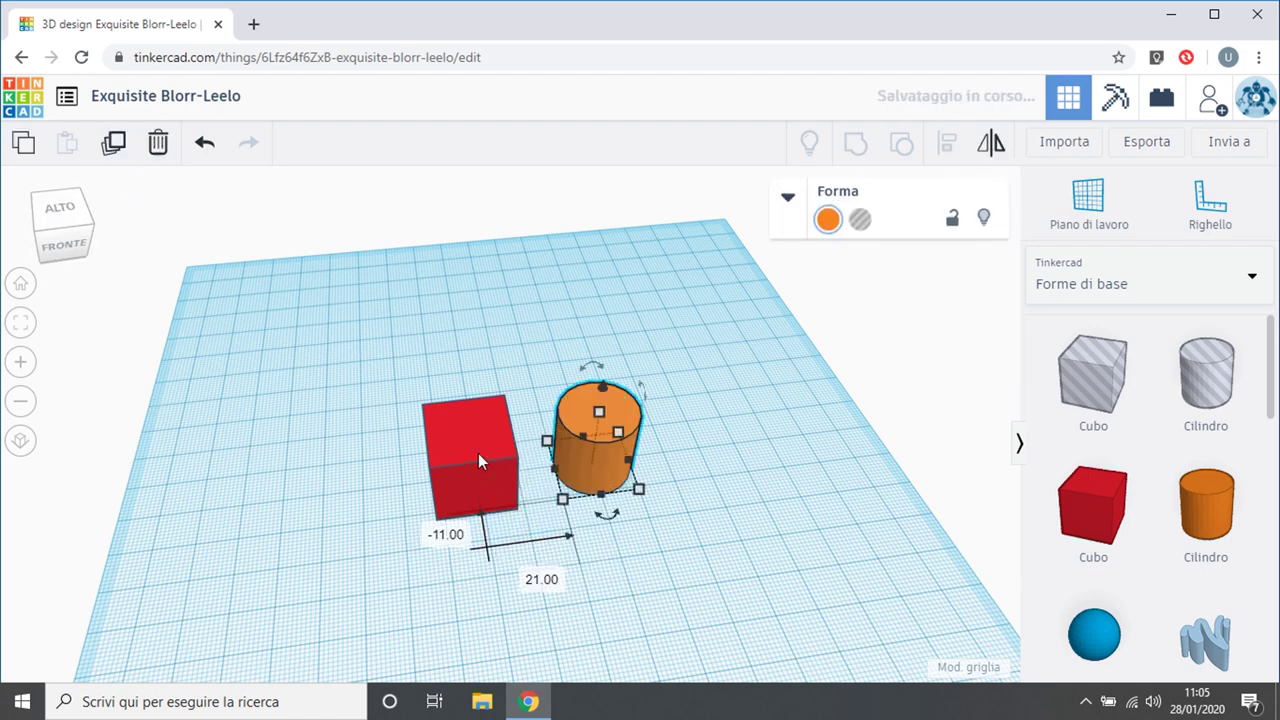
left_click_drag(451, 444, 447, 443)
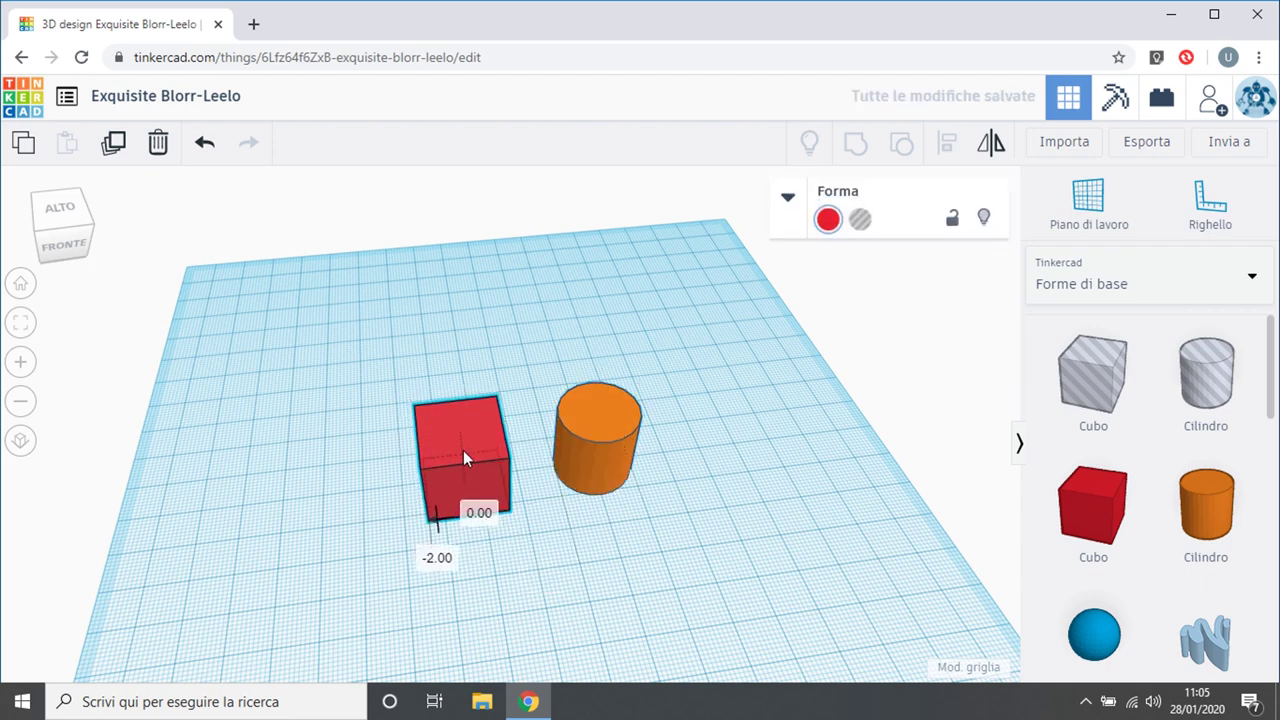
left_click(622, 549)
right_click_drag(706, 486, 652, 443)
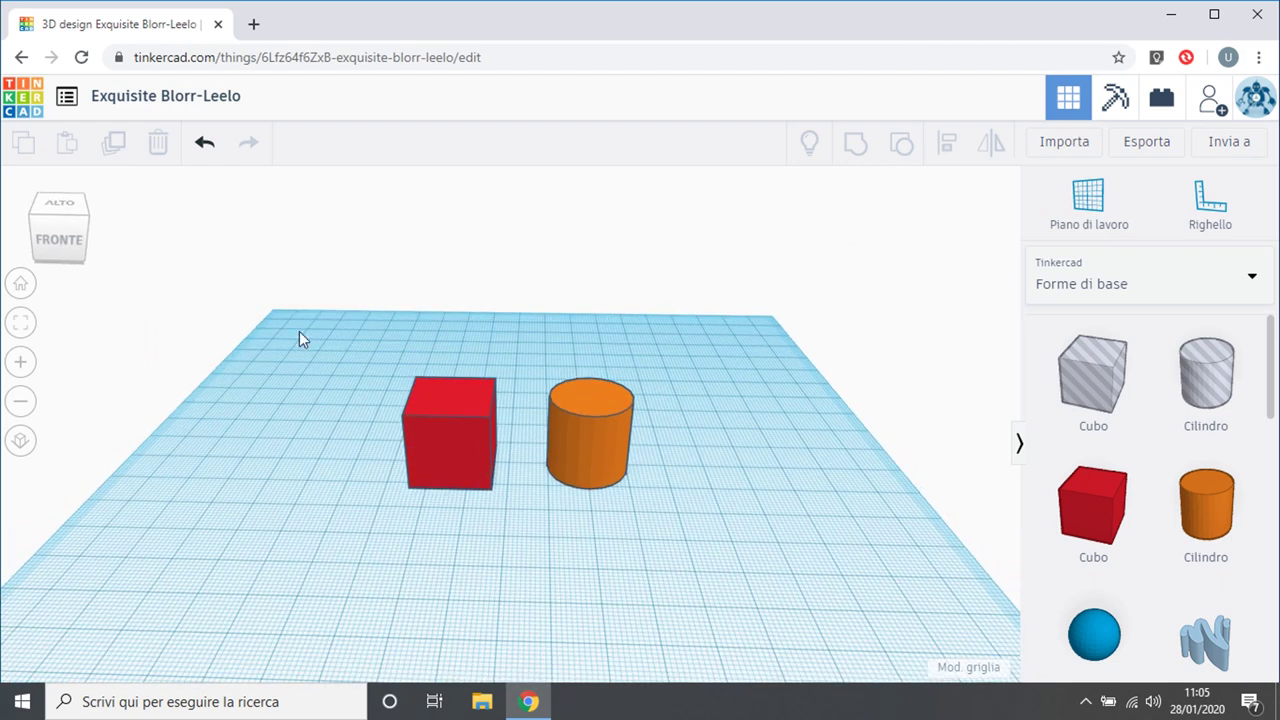
Select the red box and the orange cylinder, examine the Align handles around them from several sides, and deselect them.
left_click_drag(299, 331, 732, 553)
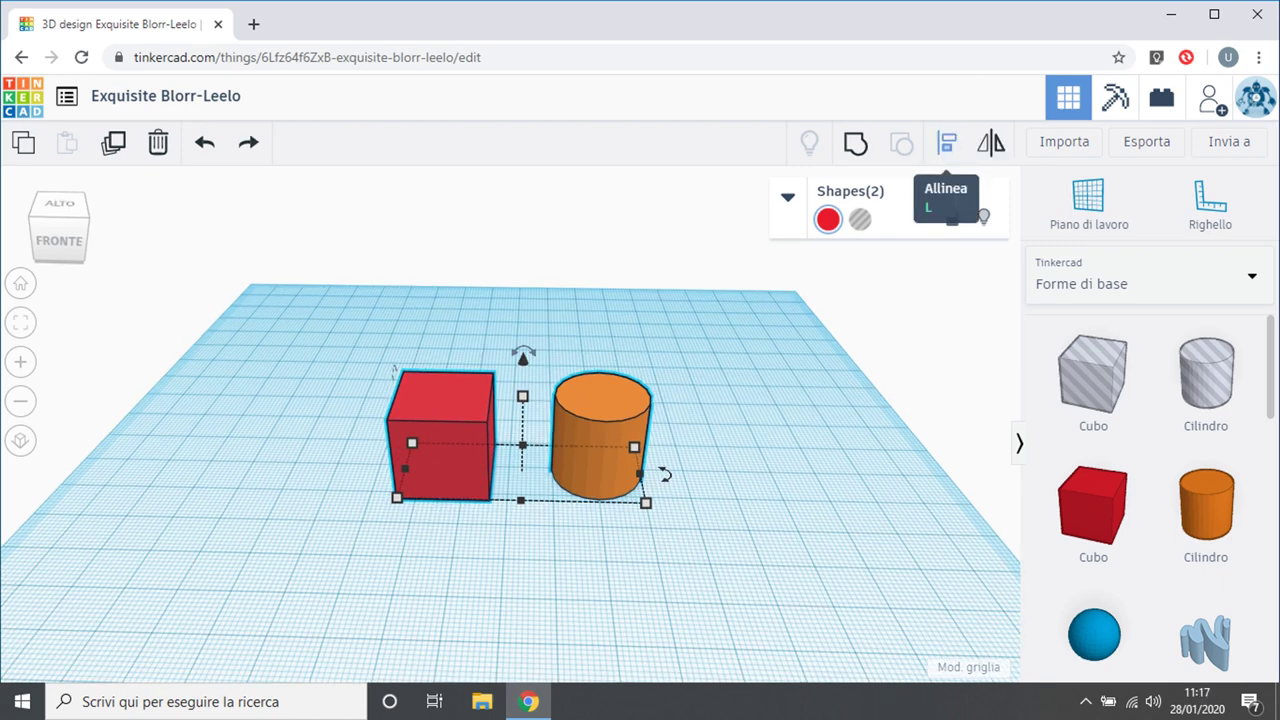
left_click(946, 143)
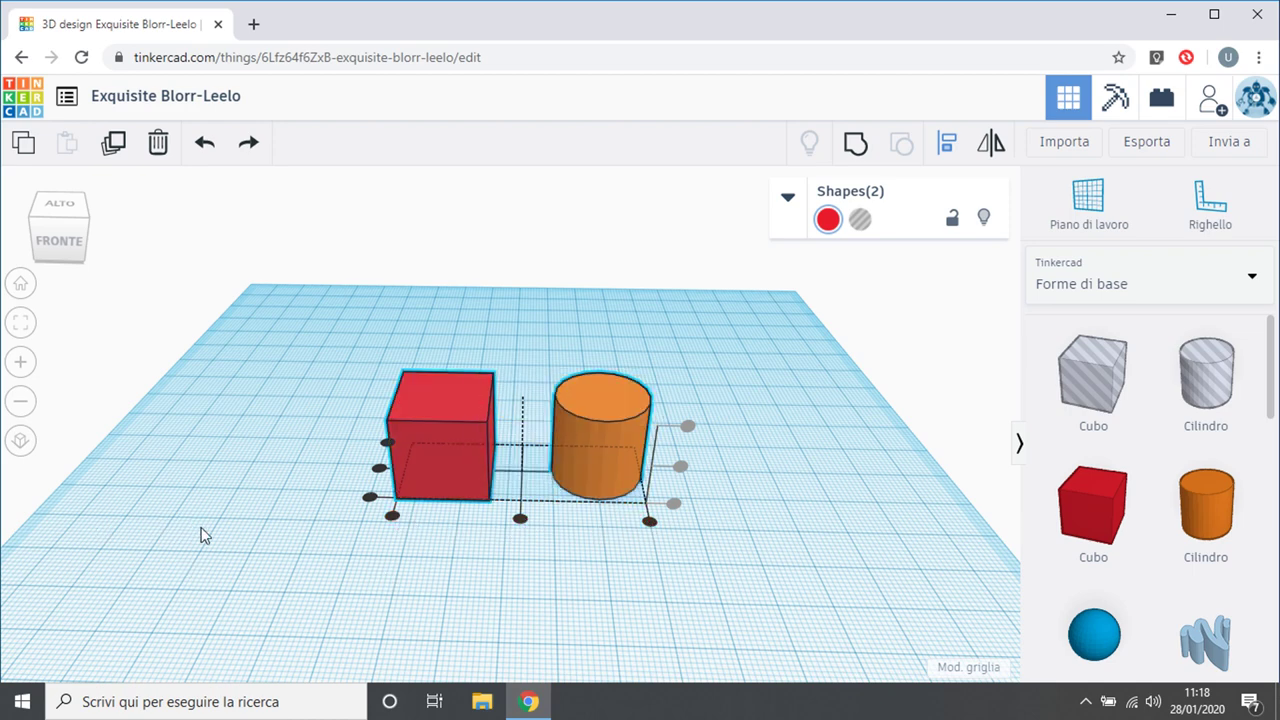
right_click_drag(237, 557, 554, 602)
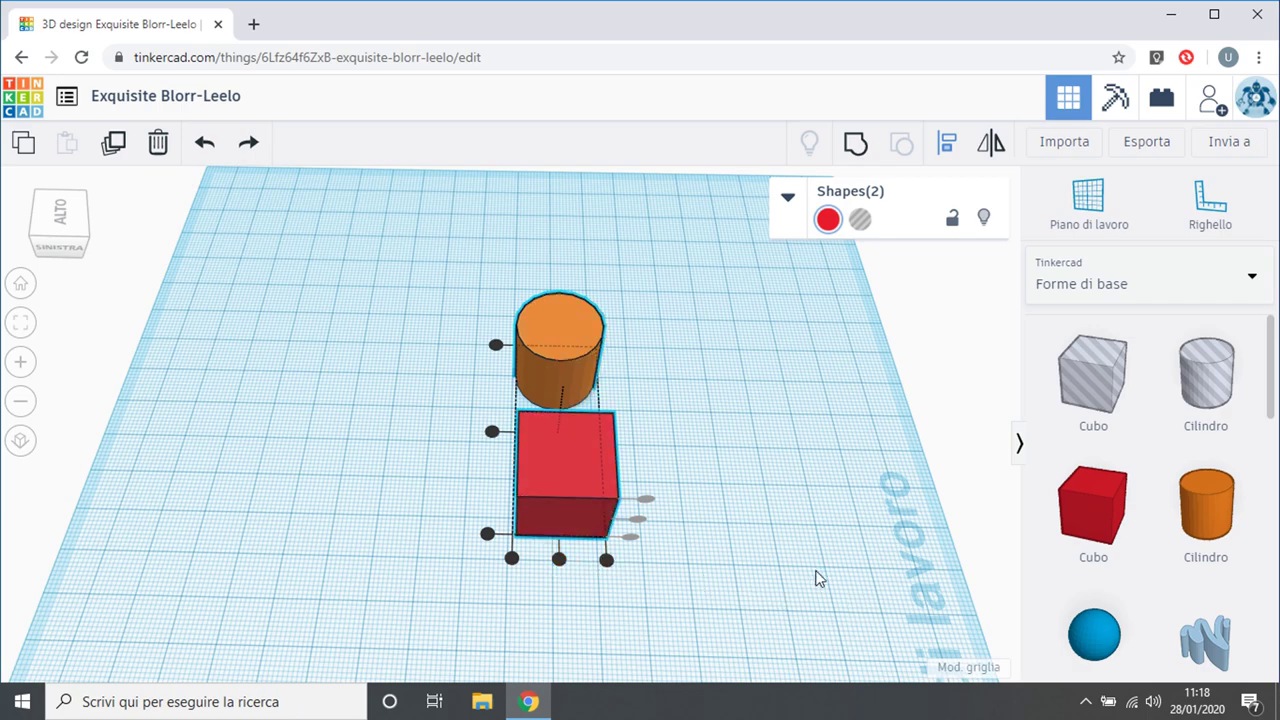
right_click_drag(818, 578, 695, 449)
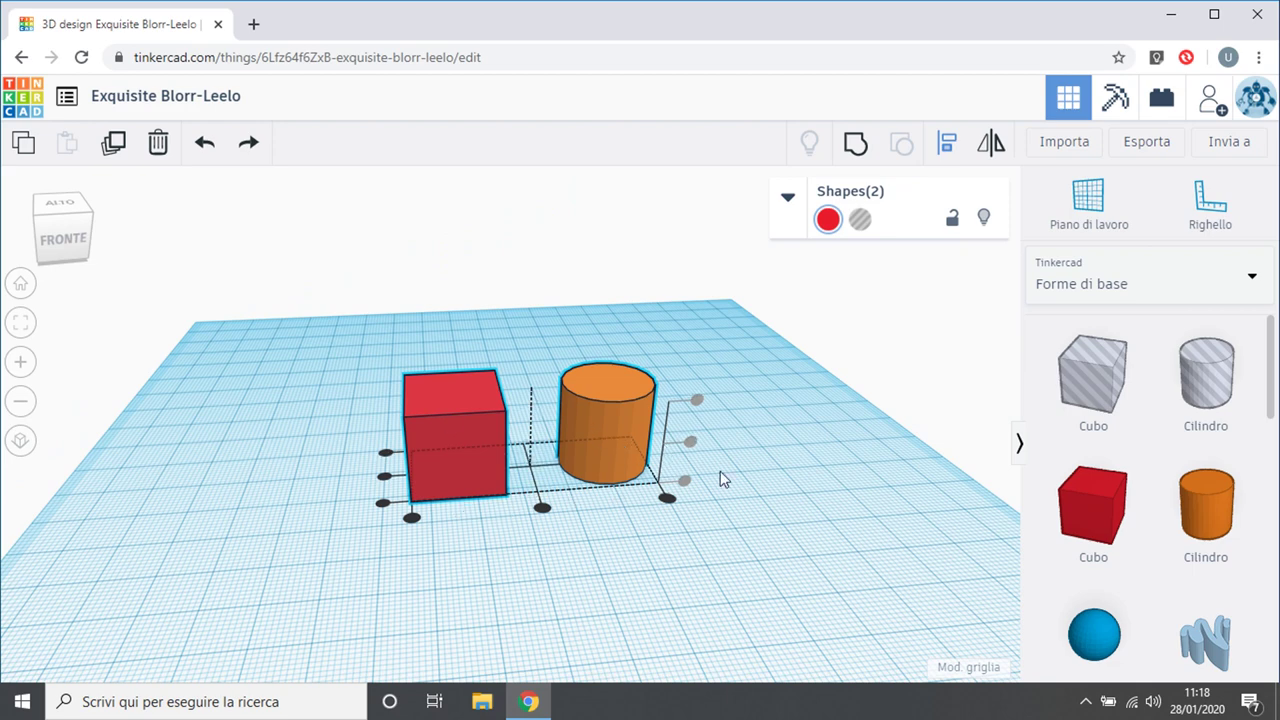
left_click(806, 503)
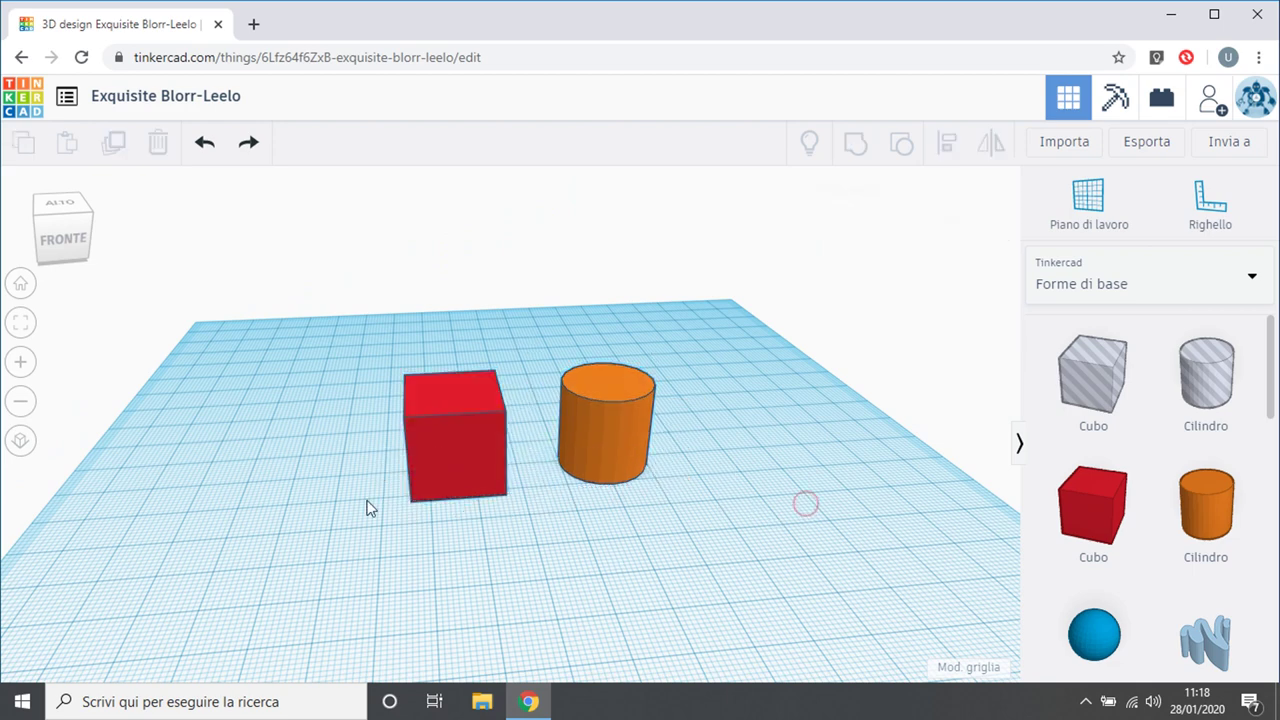
Move the orange cylinder backward on the workplane, raise it above the height of the red box, and deselect it.
right_click_drag(318, 447, 313, 495)
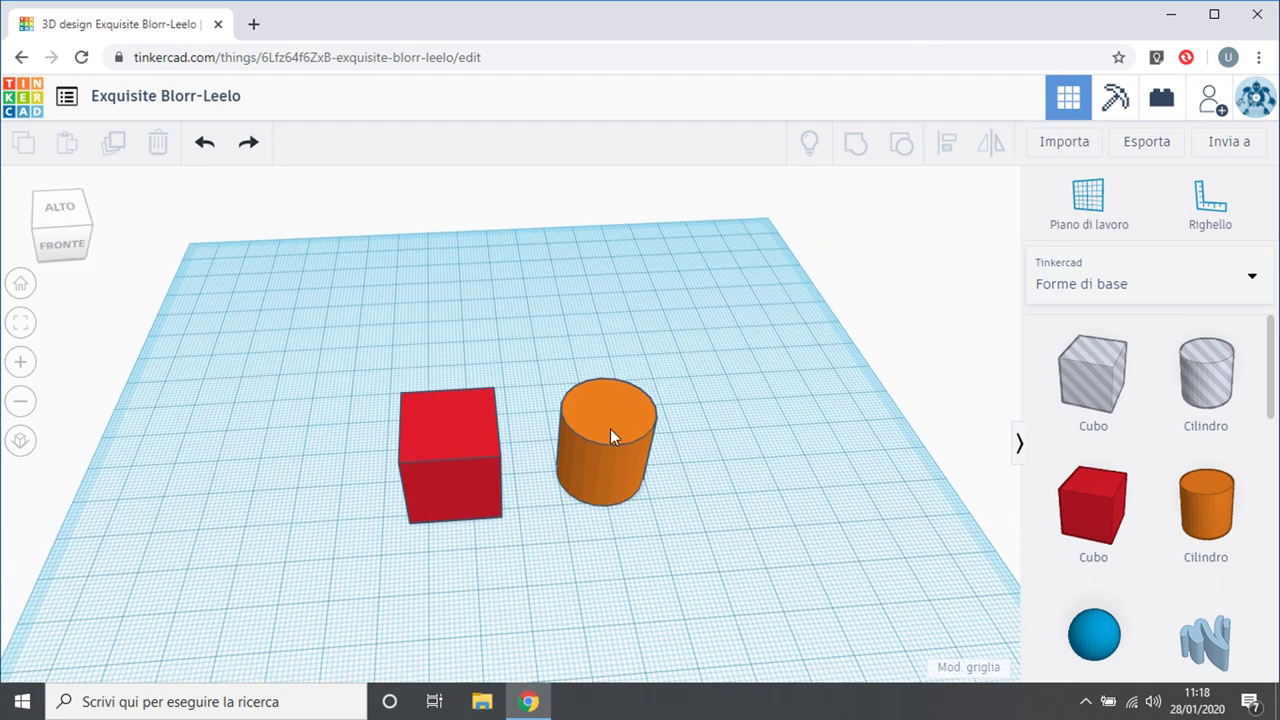
left_click_drag(610, 428, 597, 363)
right_click_drag(757, 431, 745, 396)
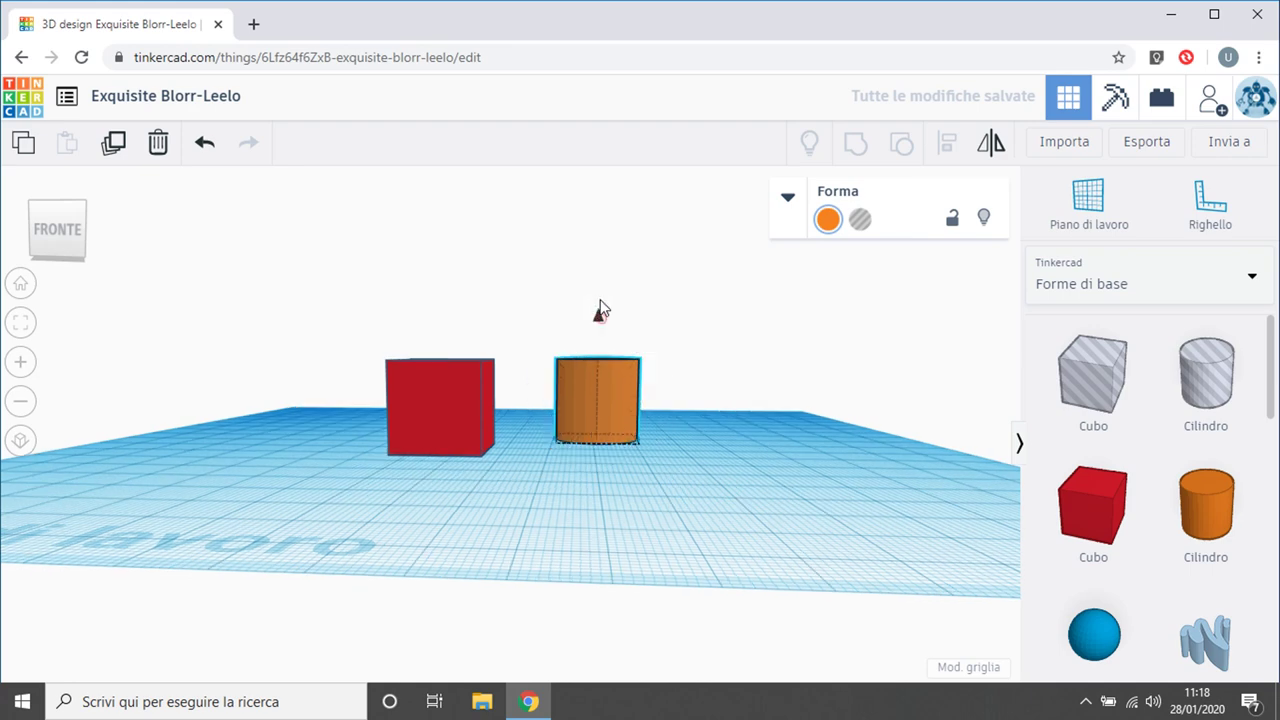
left_click_drag(600, 311, 597, 228)
left_click(779, 390)
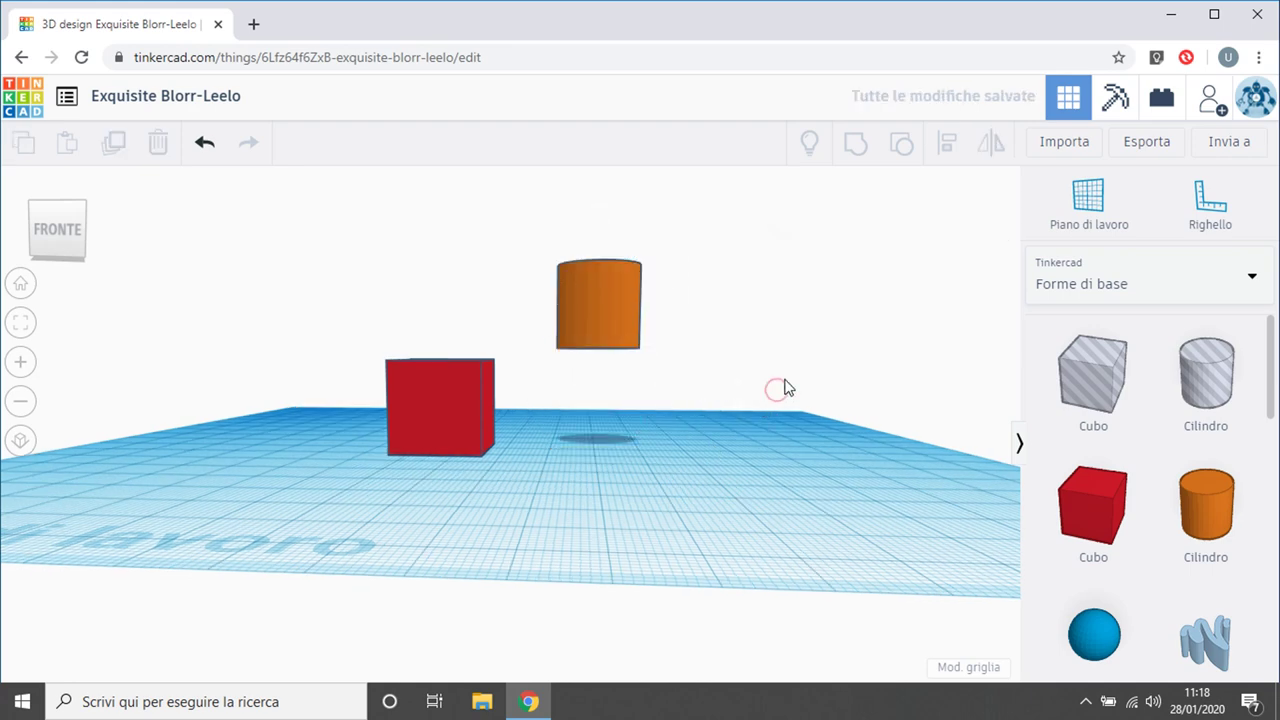
Align the red box and the orange cylinder with each other at their bottoms and at their front edges.
right_click_drag(784, 387, 352, 297)
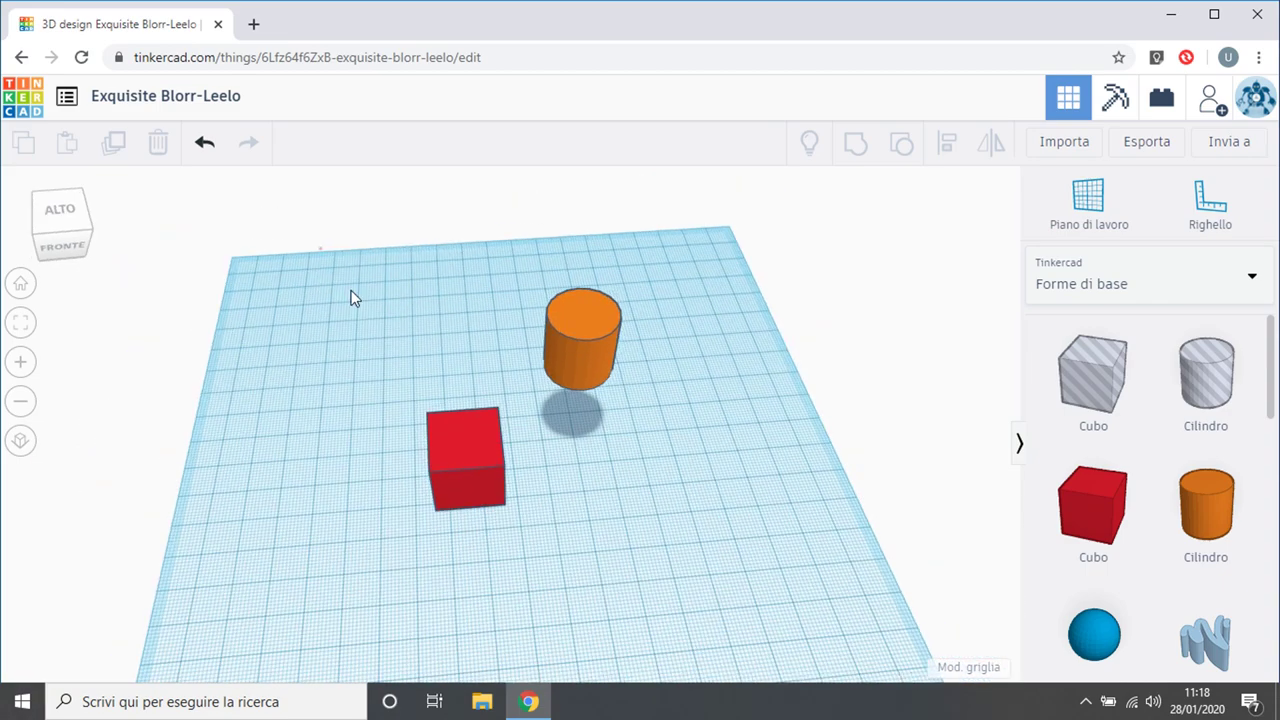
left_click_drag(352, 297, 731, 557)
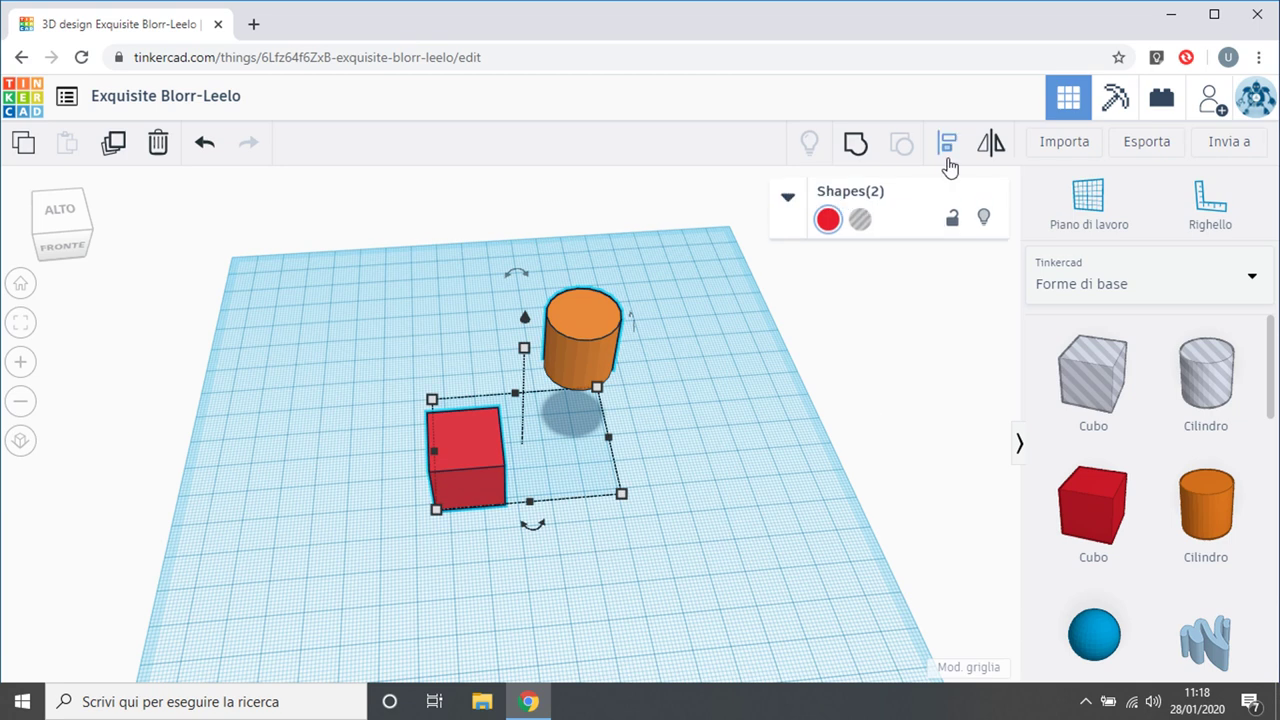
left_click(947, 152)
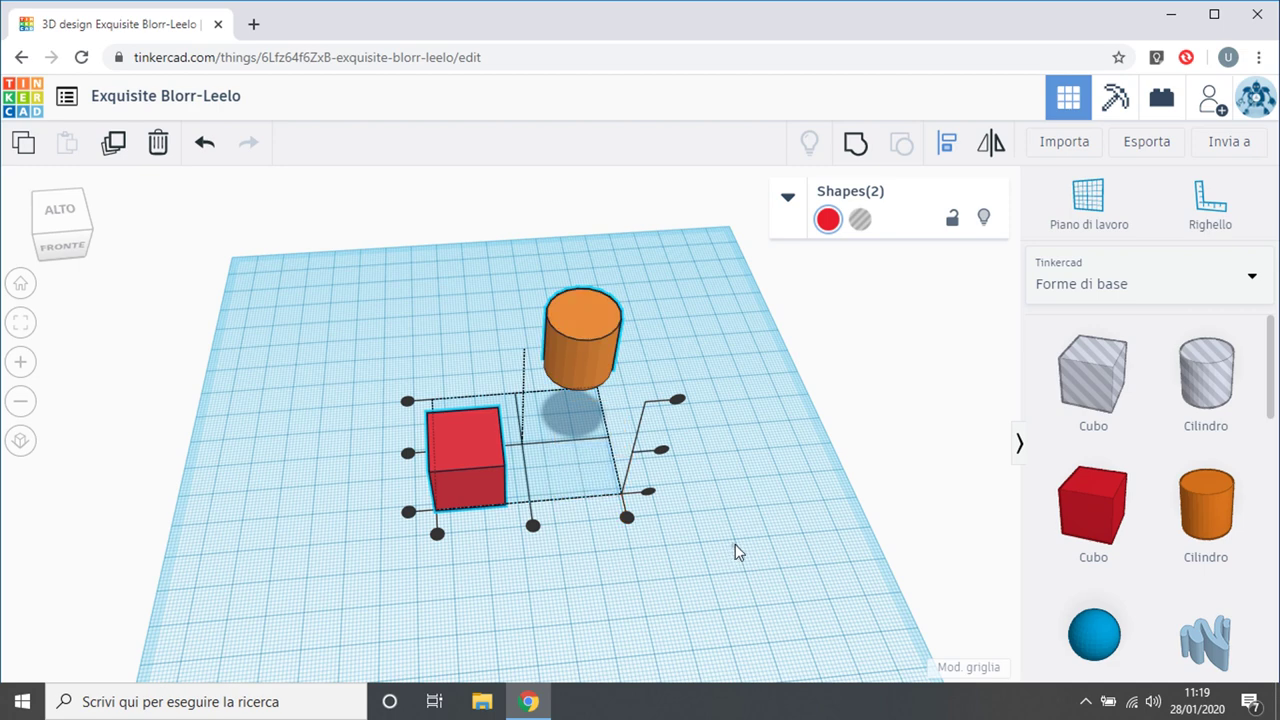
right_click_drag(735, 544, 727, 497)
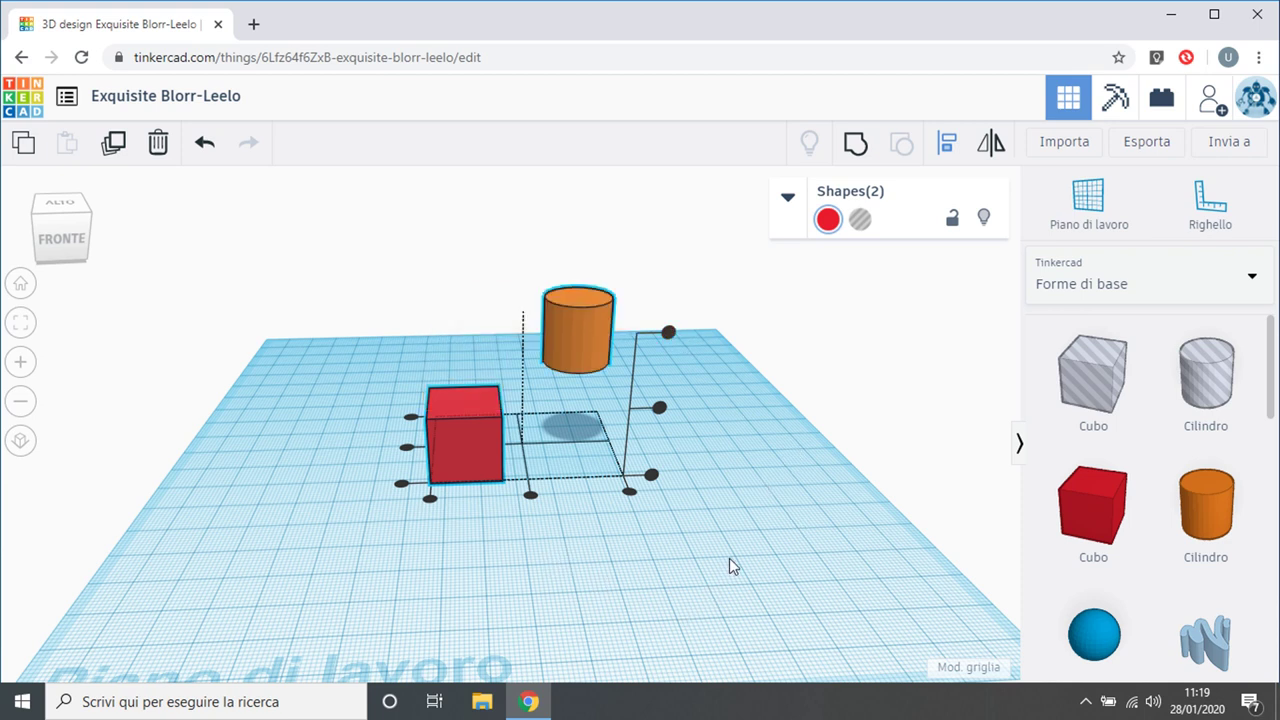
left_click(651, 476)
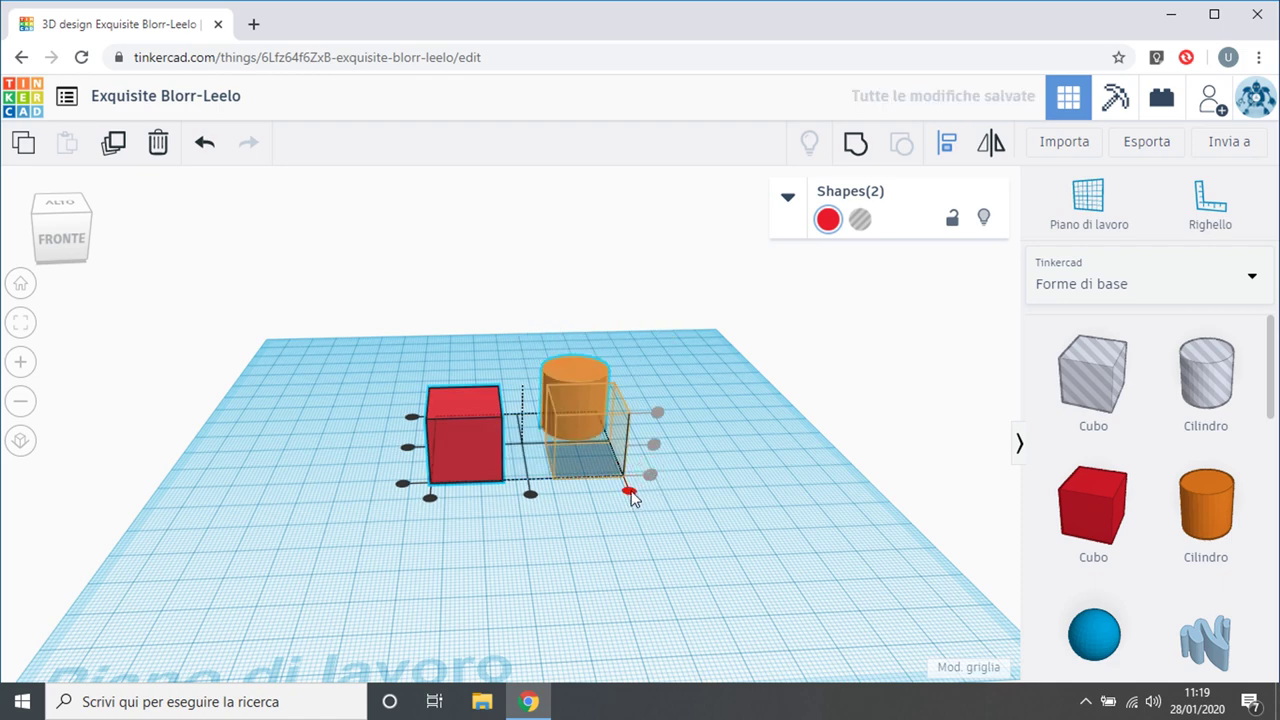
right_click_drag(517, 557, 522, 591)
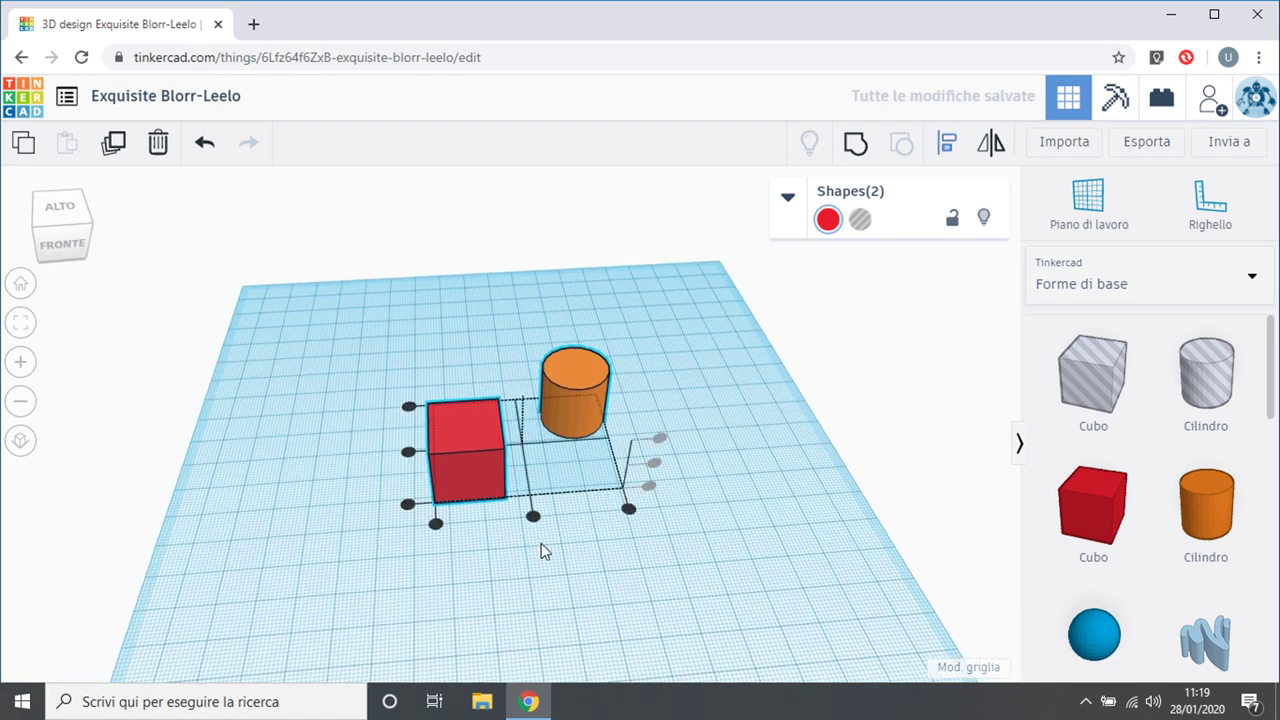
left_click(408, 505)
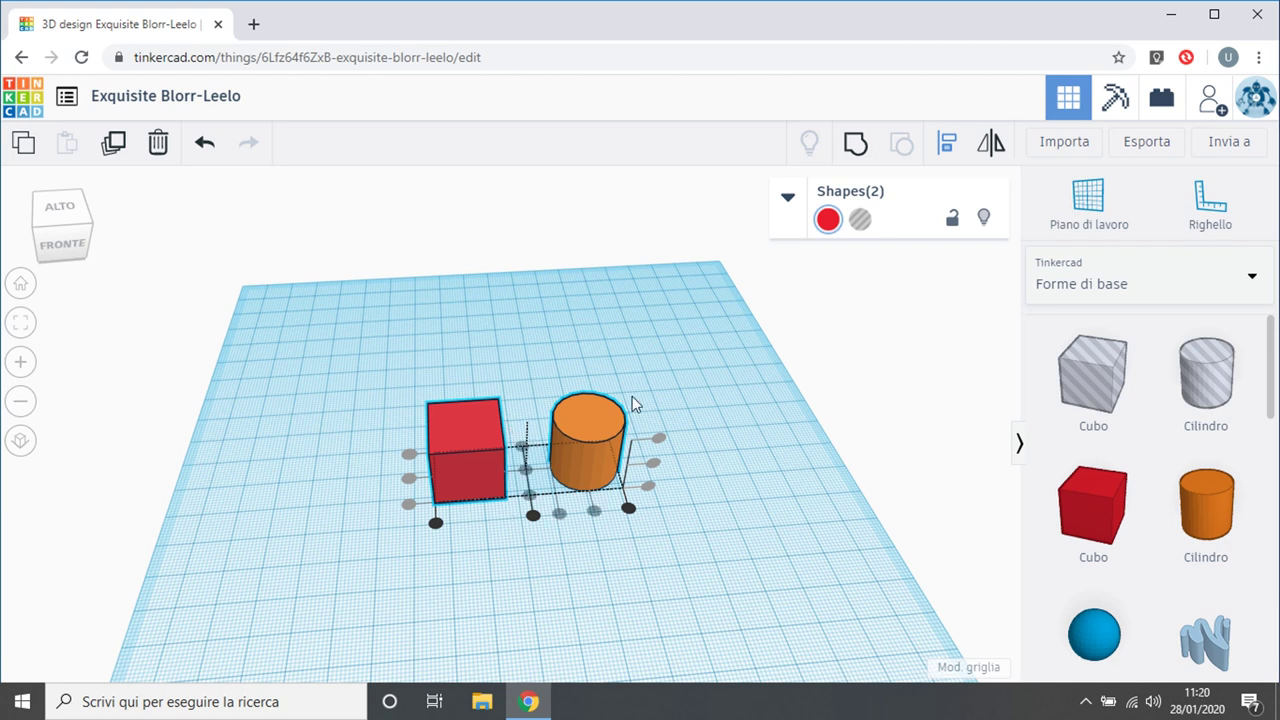
left_click(758, 493)
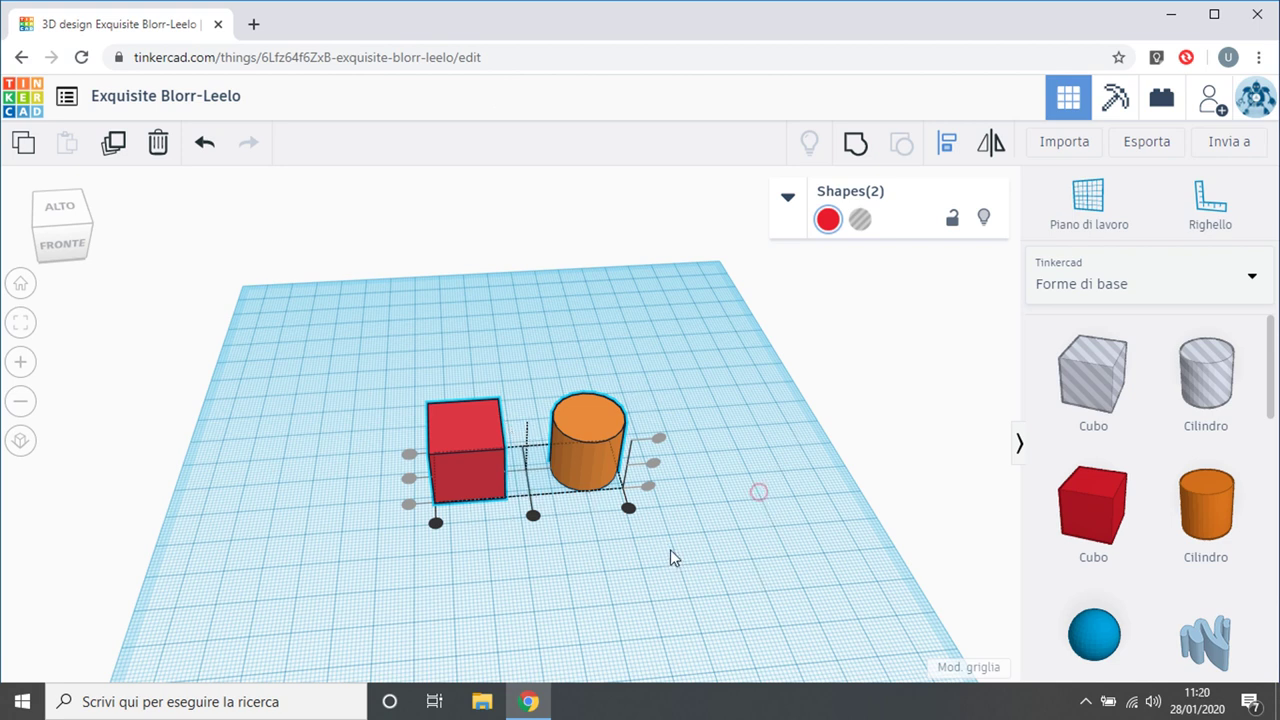
Turn the orange cylinder into a hole and align its center with the red box's center from left to right.
left_click(577, 462)
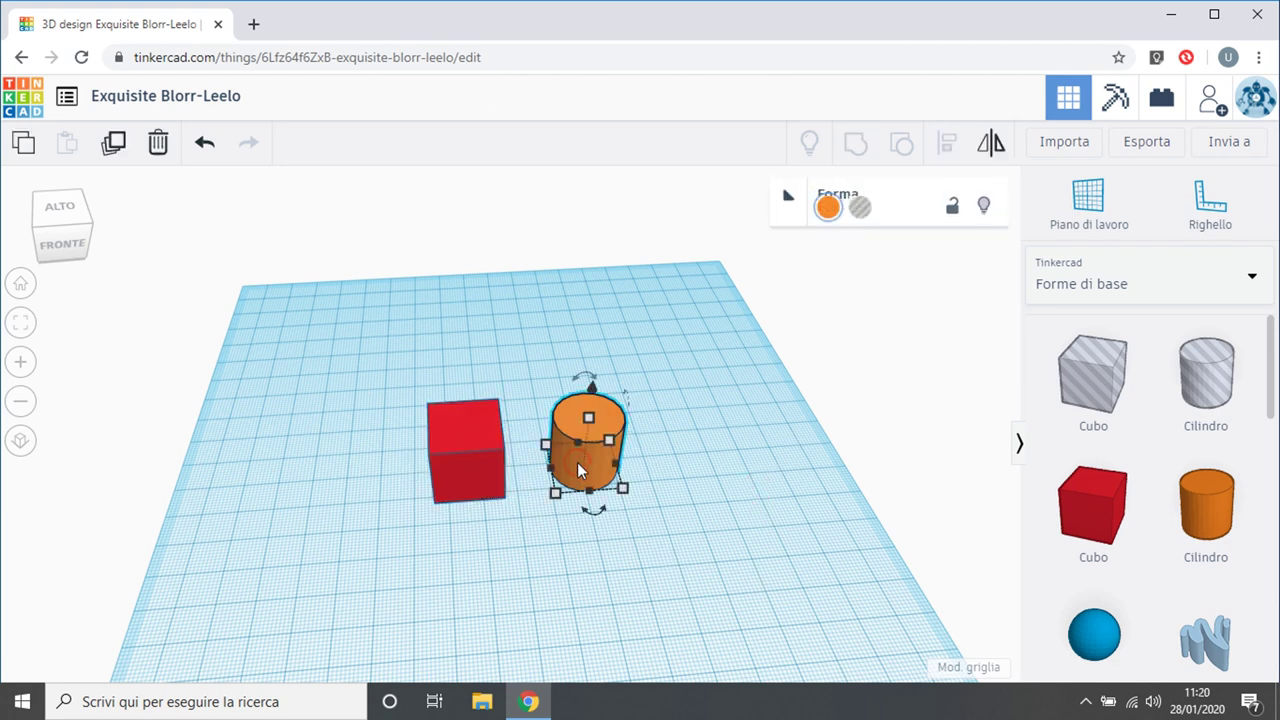
left_click(860, 221)
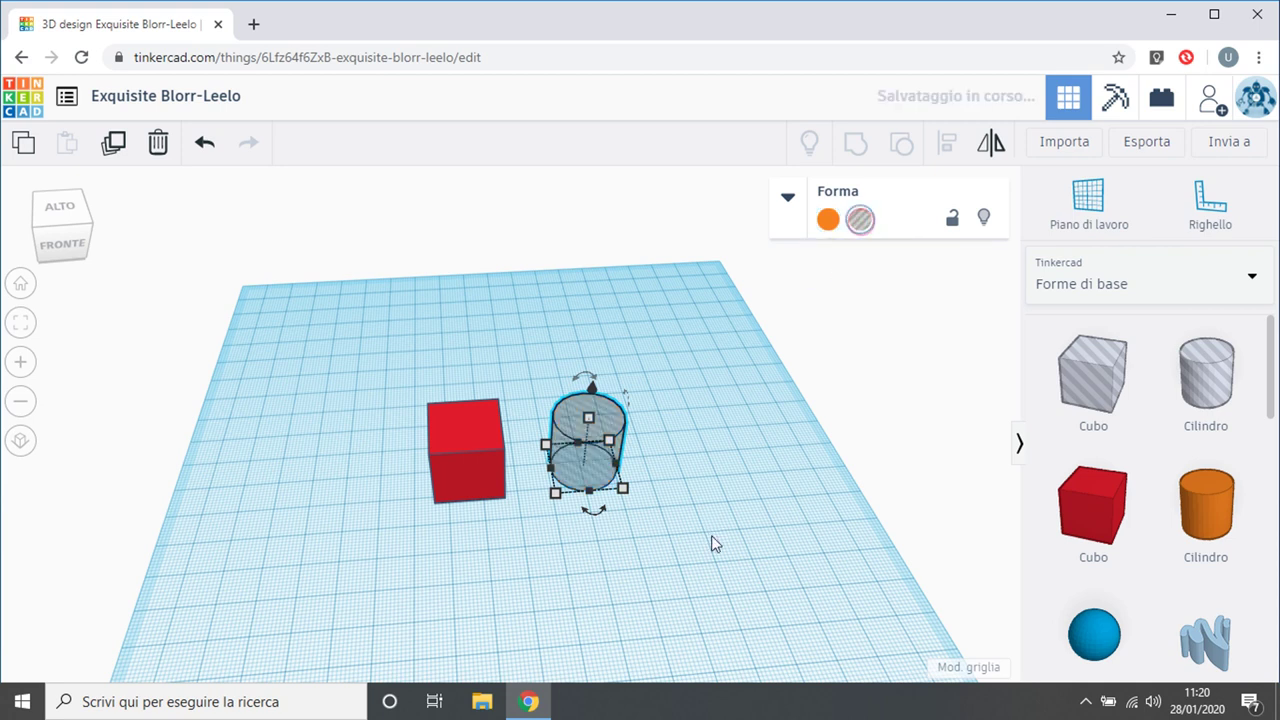
left_click(685, 549)
left_click_drag(377, 363, 703, 514)
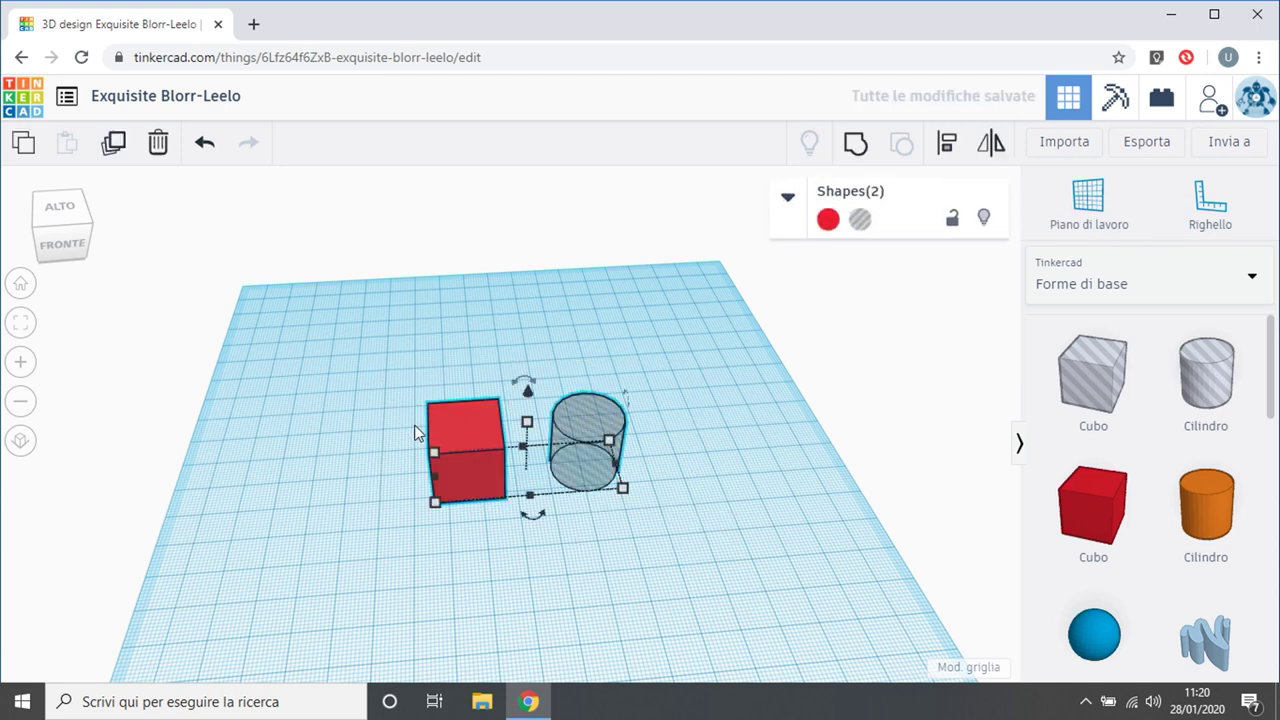
left_click(950, 146)
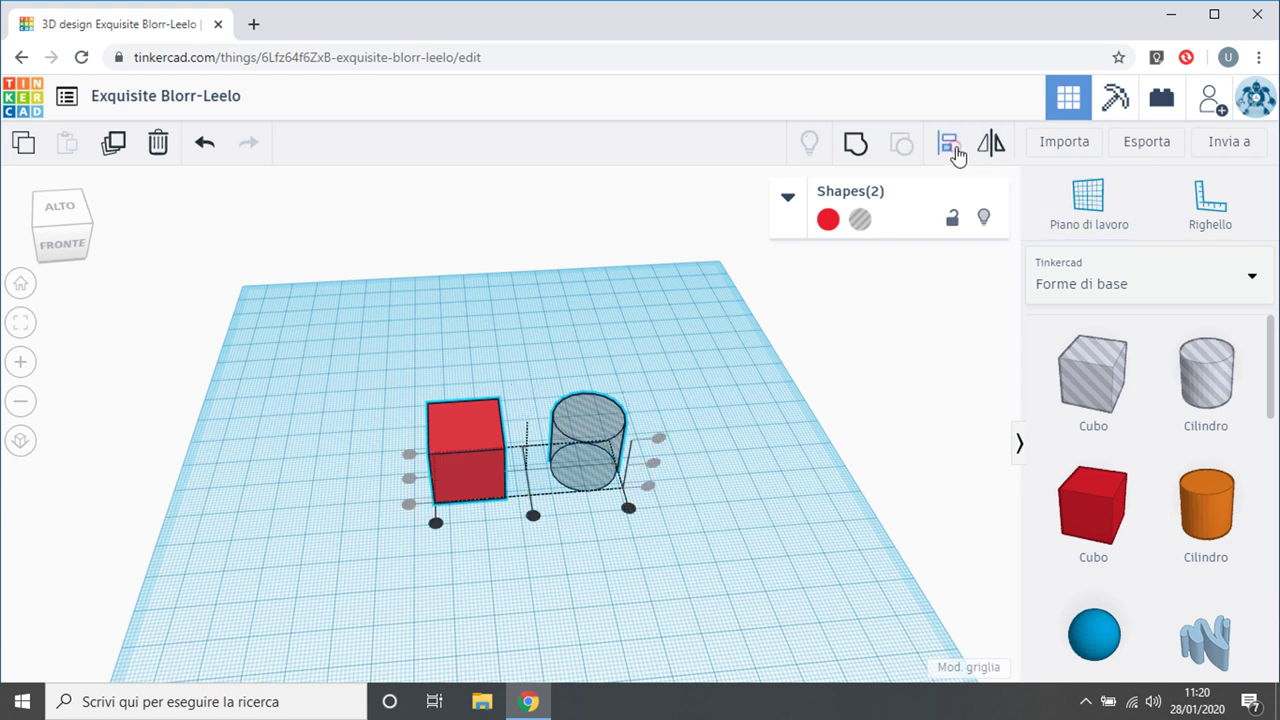
left_click(532, 517)
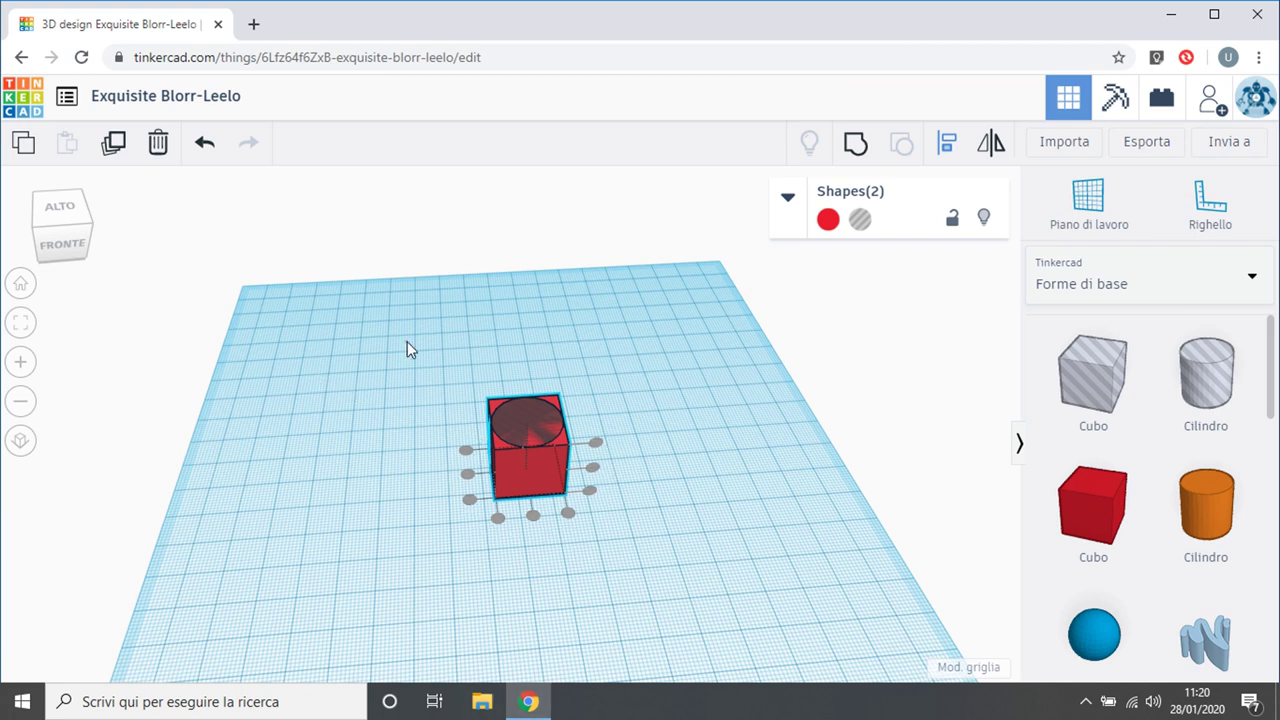
Group the red box and the hole cylinder to cut a round opening, and undo the grouping.
left_click_drag(407, 341, 689, 572)
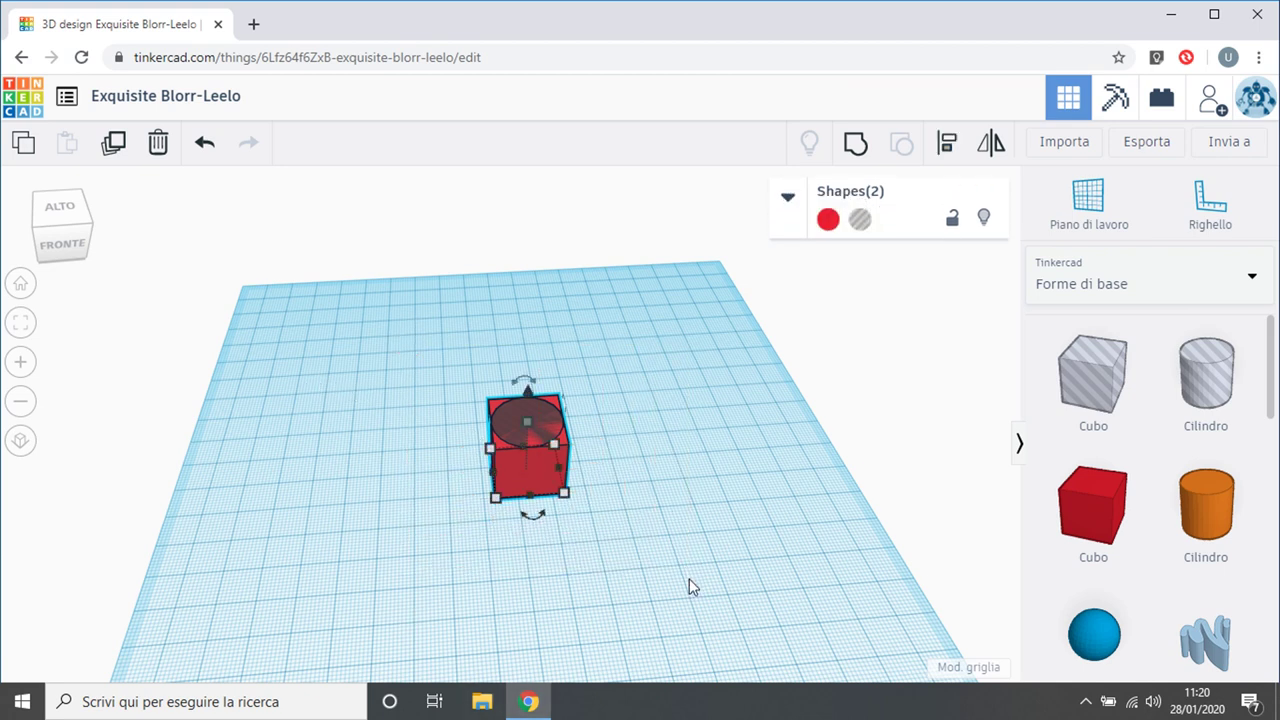
left_click(857, 146)
right_click_drag(703, 437, 654, 463)
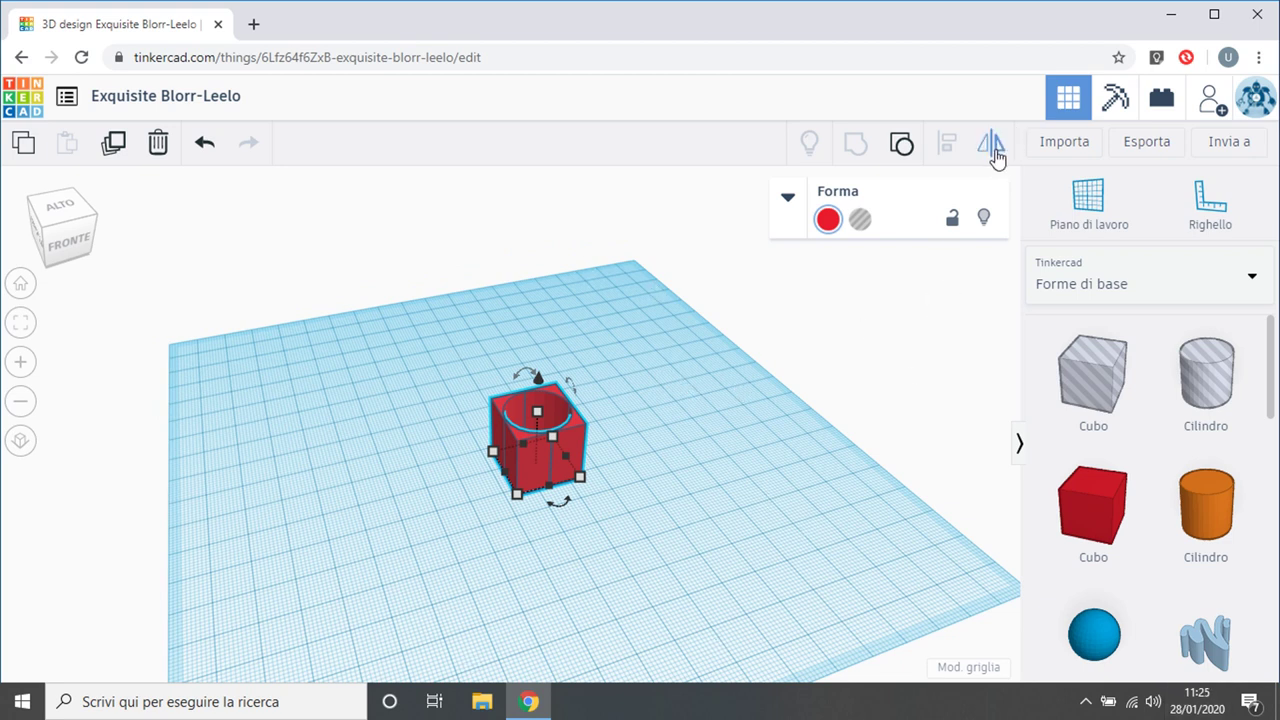
key("ctrl+d")
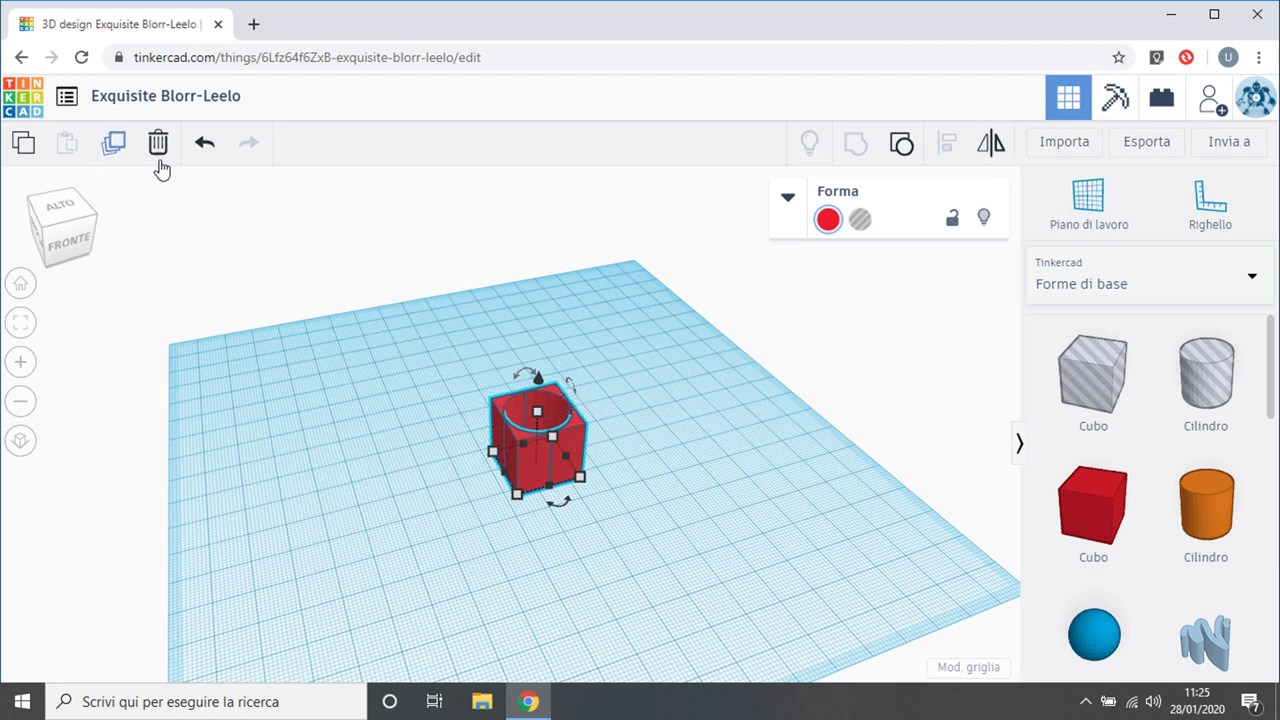
left_click(205, 146)
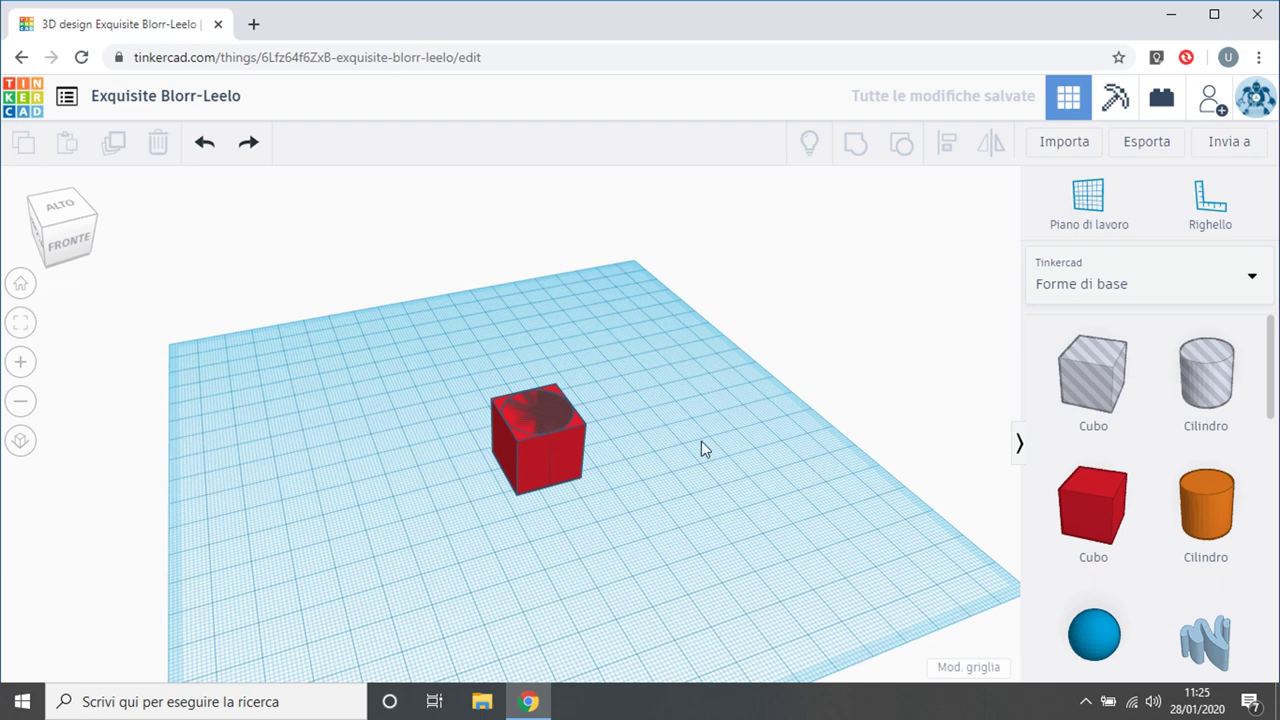
Move the red box about 29 mm back and 2.5 mm sideways, and change the hole cylinder back to solid orange.
right_click_drag(701, 441, 602, 515)
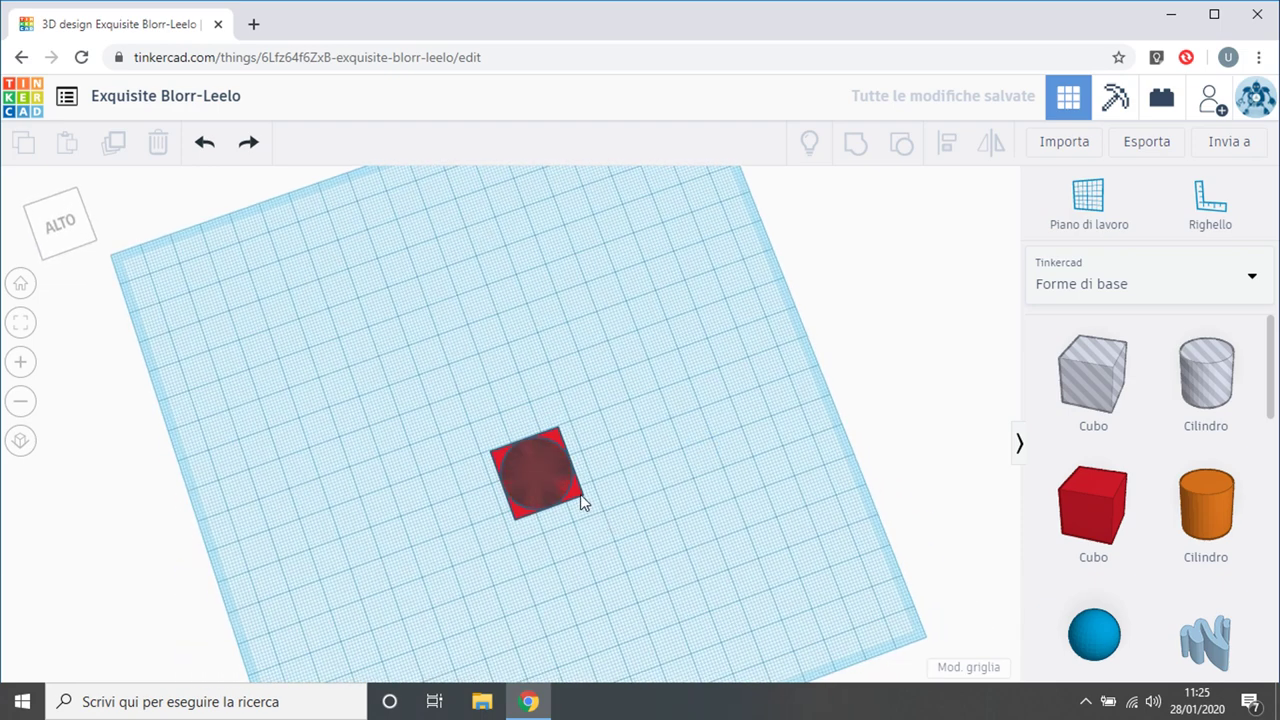
left_click_drag(553, 438, 509, 347)
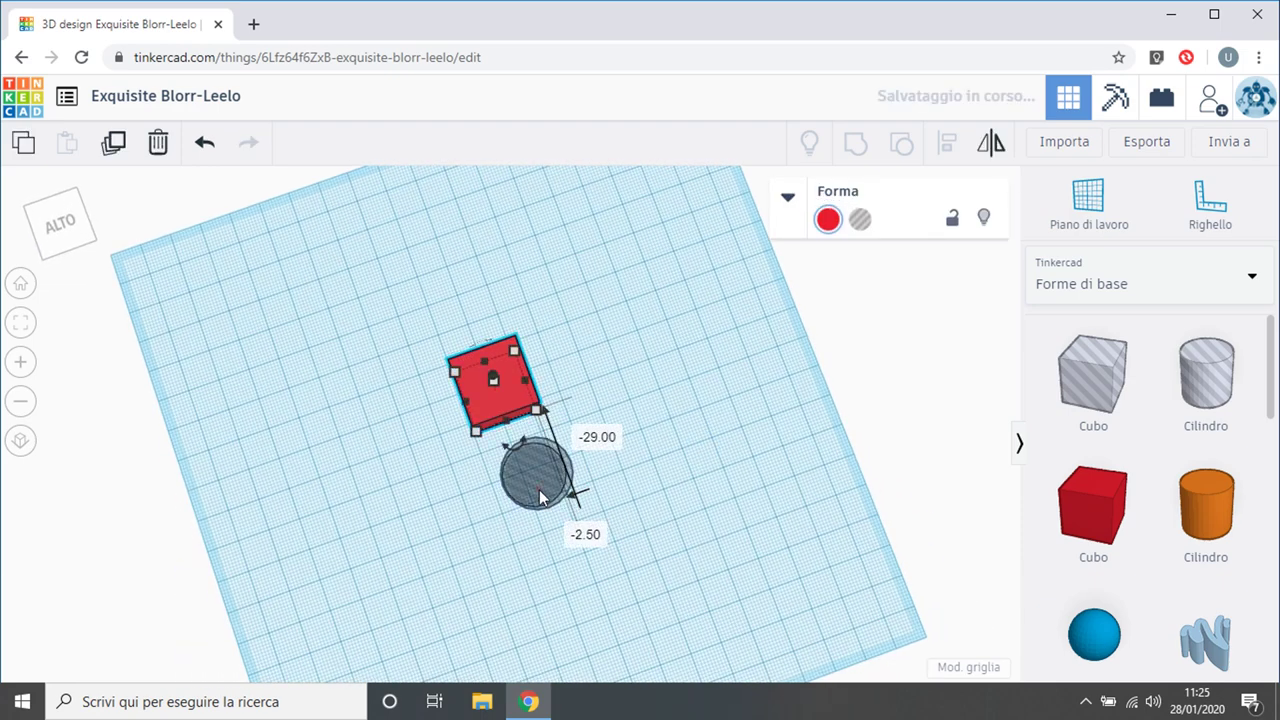
left_click(829, 222)
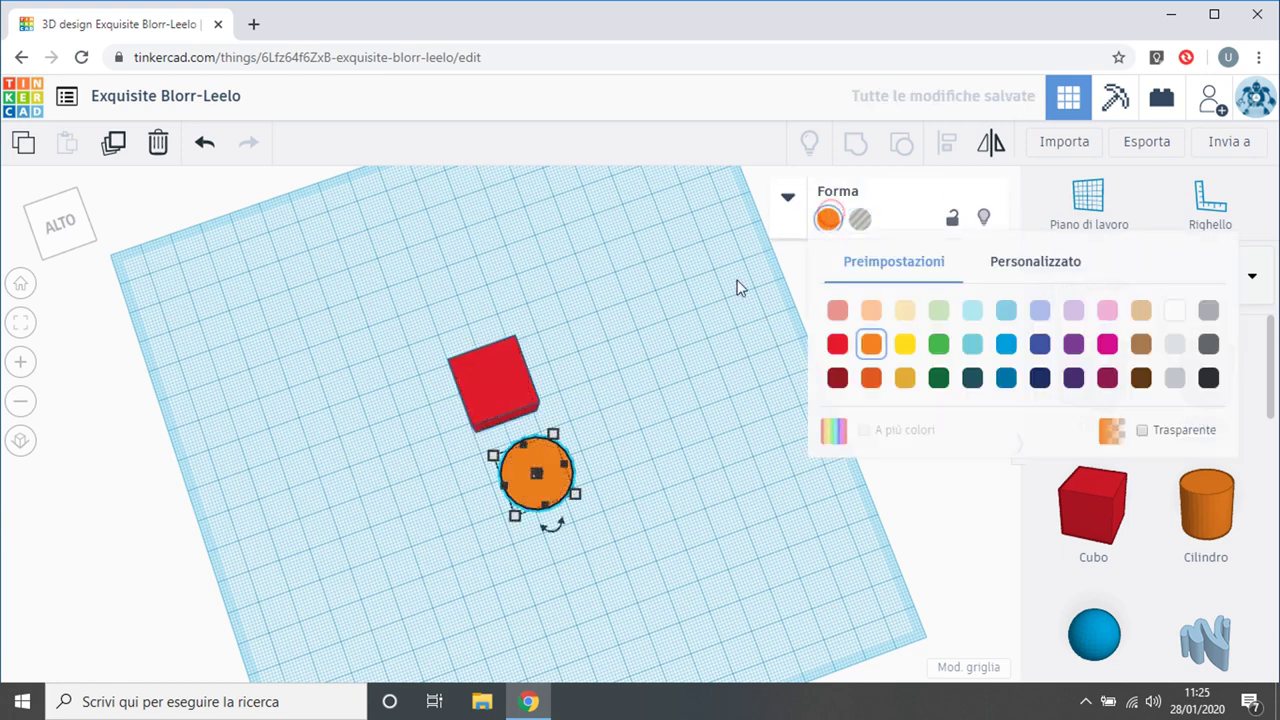
left_click(697, 563)
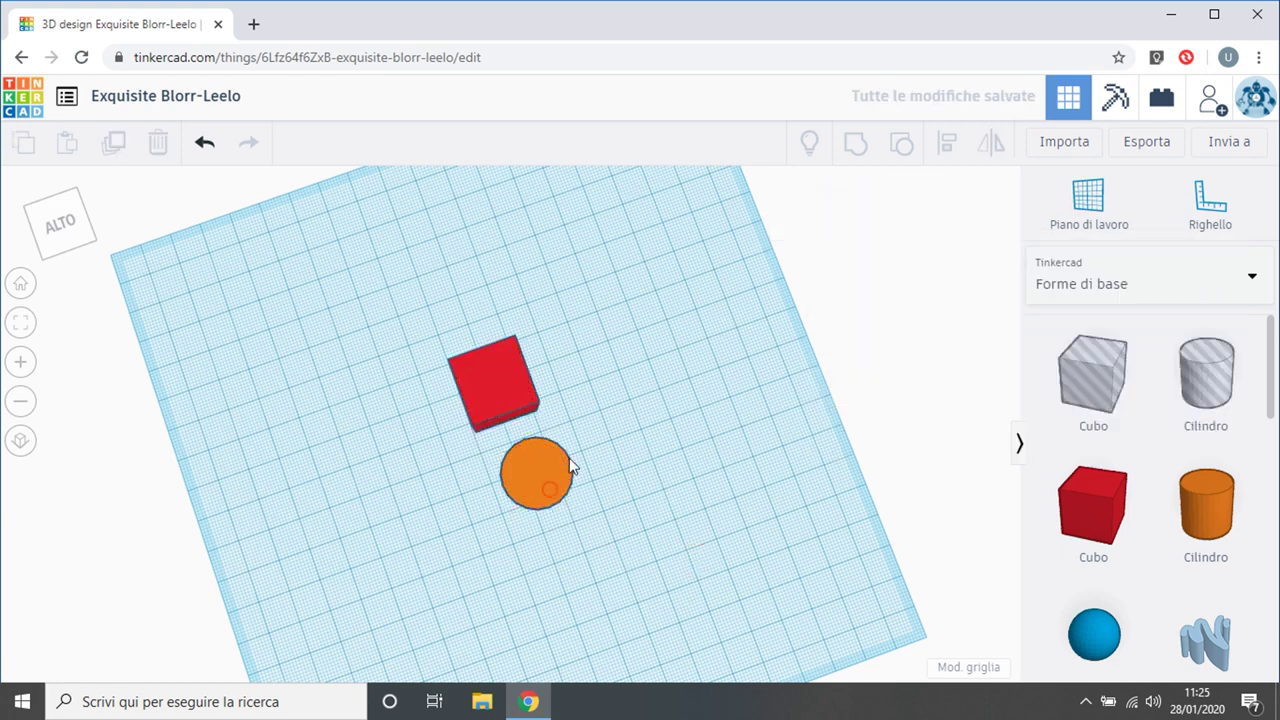
Move the orange cylinder so it overlaps the red box's front right corner, and duplicate both shapes in place.
left_click_drag(571, 463, 557, 420)
right_click_drag(673, 479, 617, 377)
left_click_drag(330, 311, 652, 460)
left_click(115, 145)
left_click(521, 478)
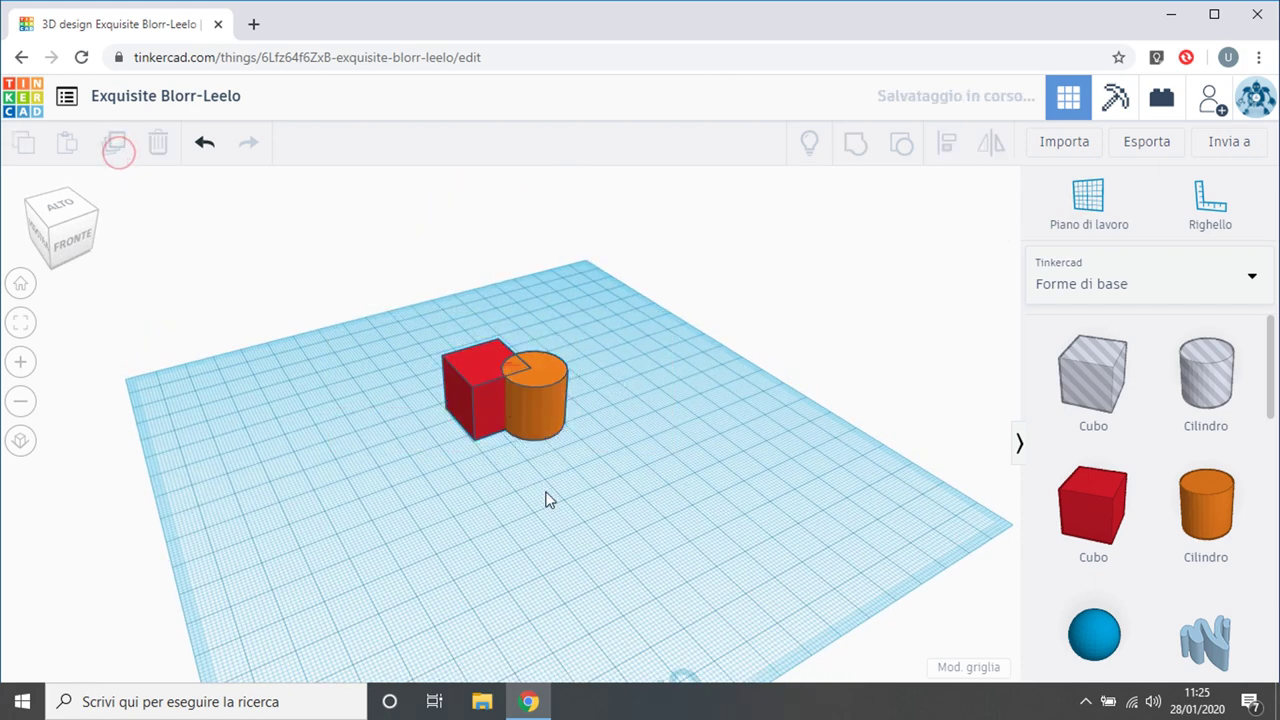
Group one of the coinciding box-and-cylinder pairs and move the group away toward the front left of the workplane.
key("ctrl+a")
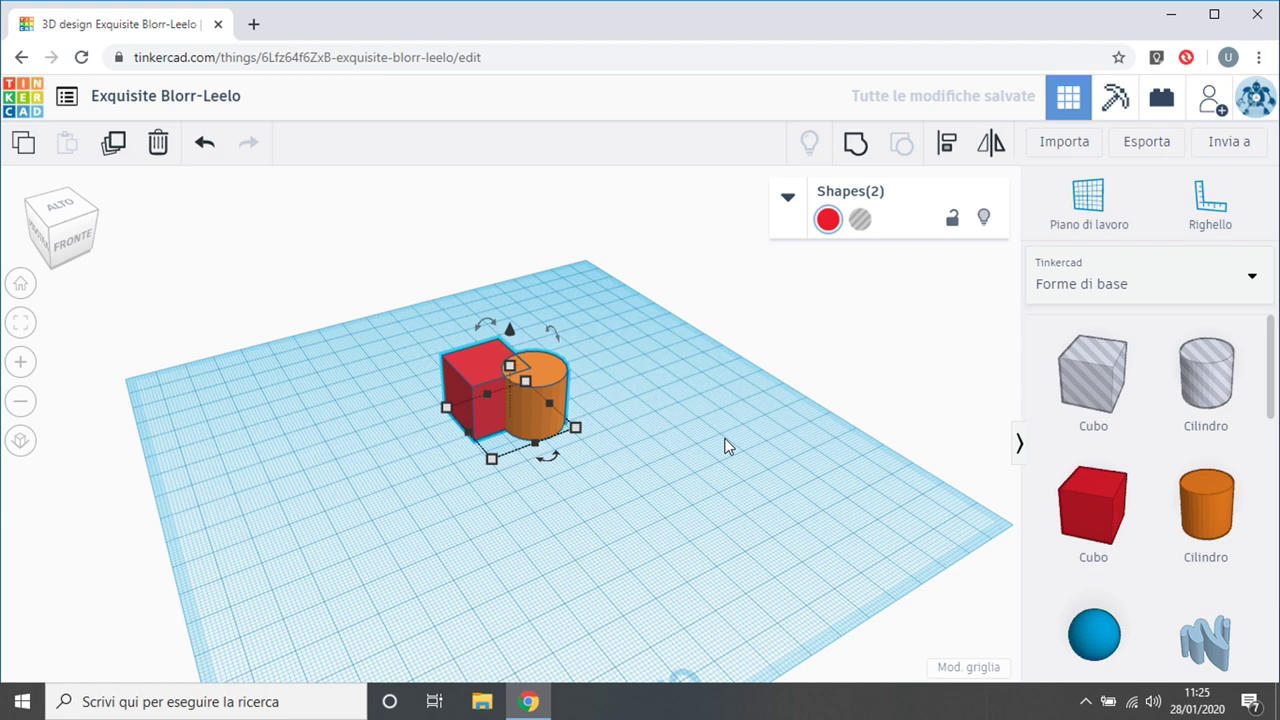
left_click(866, 148)
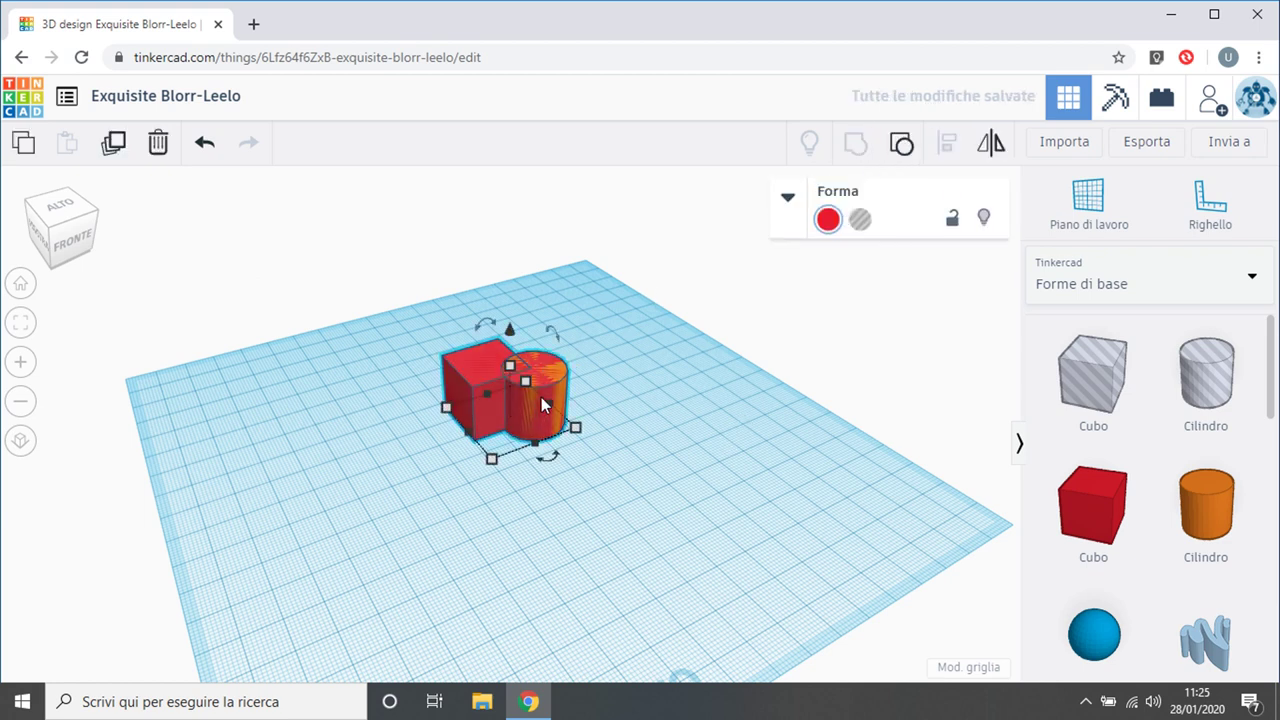
left_click_drag(512, 394, 421, 493)
Group the red box and orange cylinder that remain at the original position.
left_click_drag(413, 336, 808, 165)
left_click(854, 145)
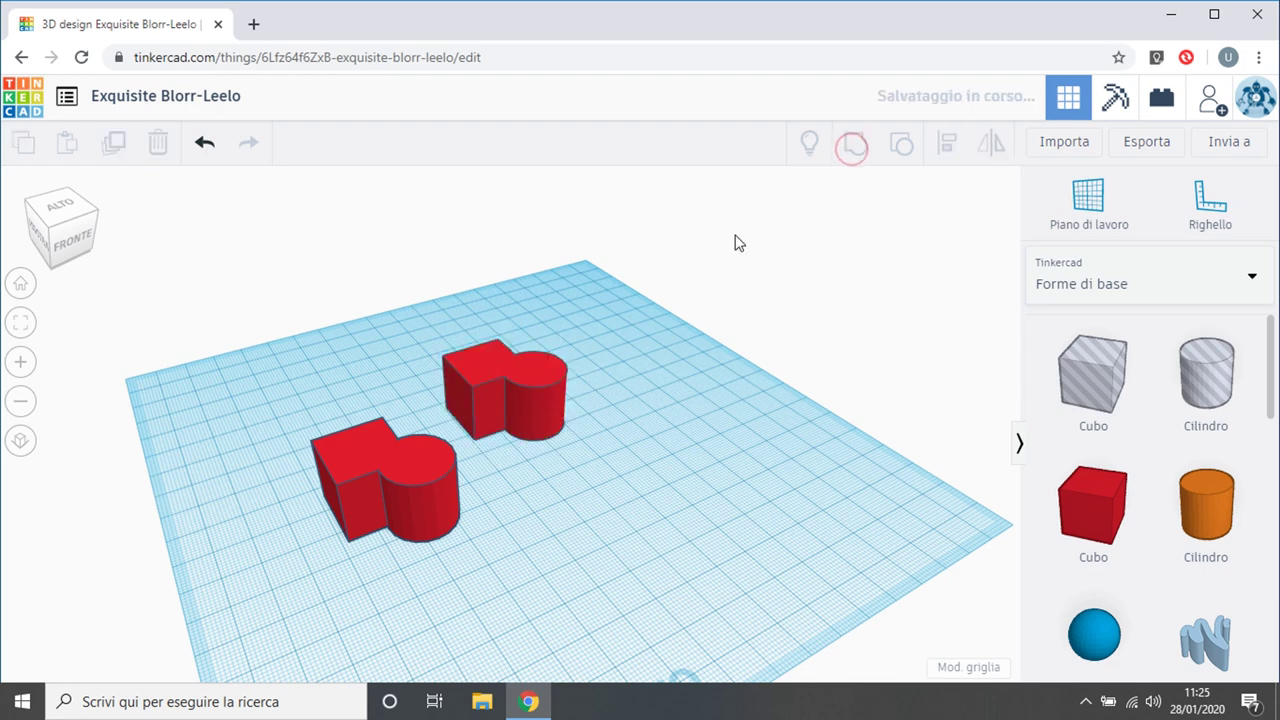
Delete the front left box-and-cylinder group, keeping only the group at the original position.
right_click_drag(704, 500, 269, 387)
left_click(395, 380)
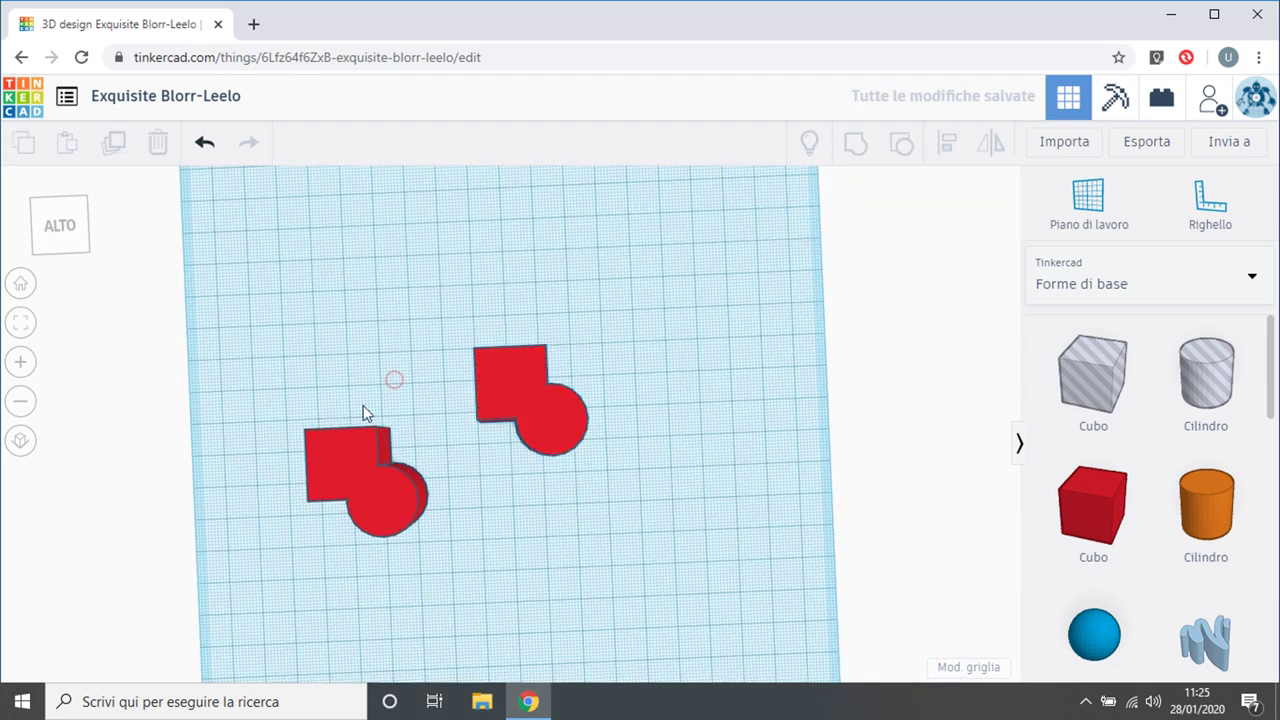
left_click(351, 470)
key("Delete")
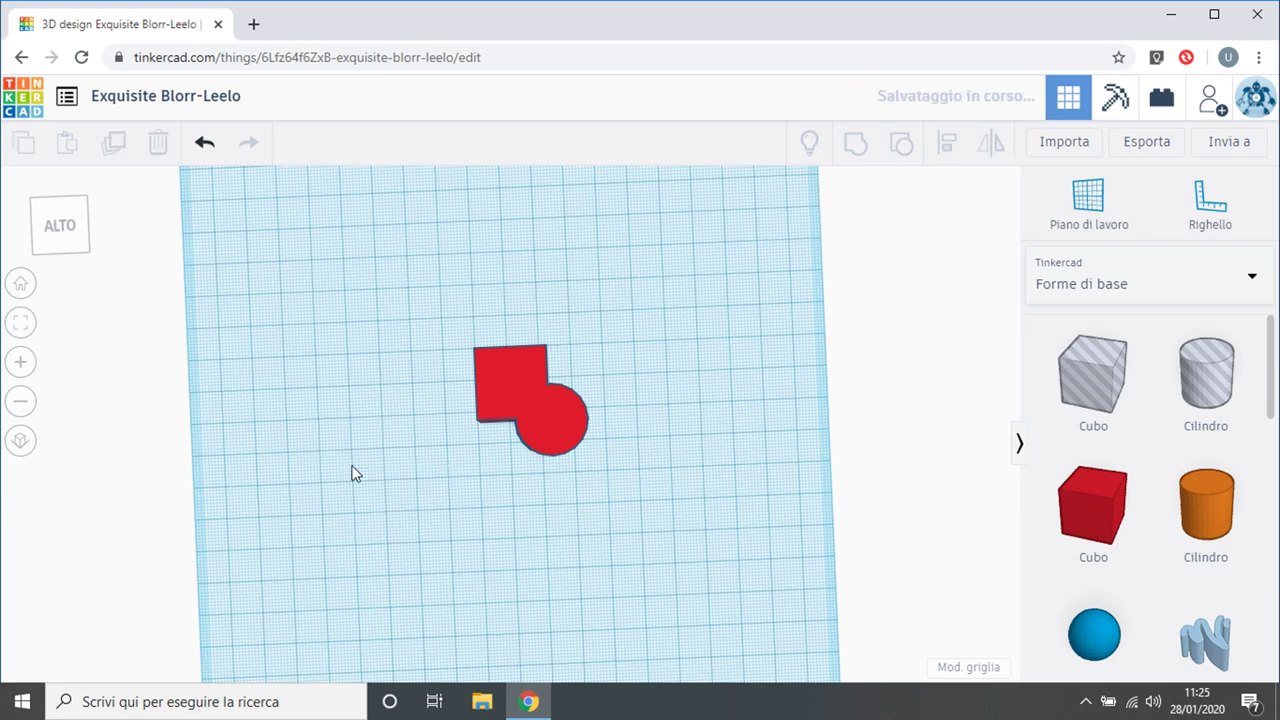
Duplicate the box-and-cylinder group and move one copy about 42 mm forward and 29 mm left.
left_click(530, 430)
right_click_drag(534, 514, 504, 350)
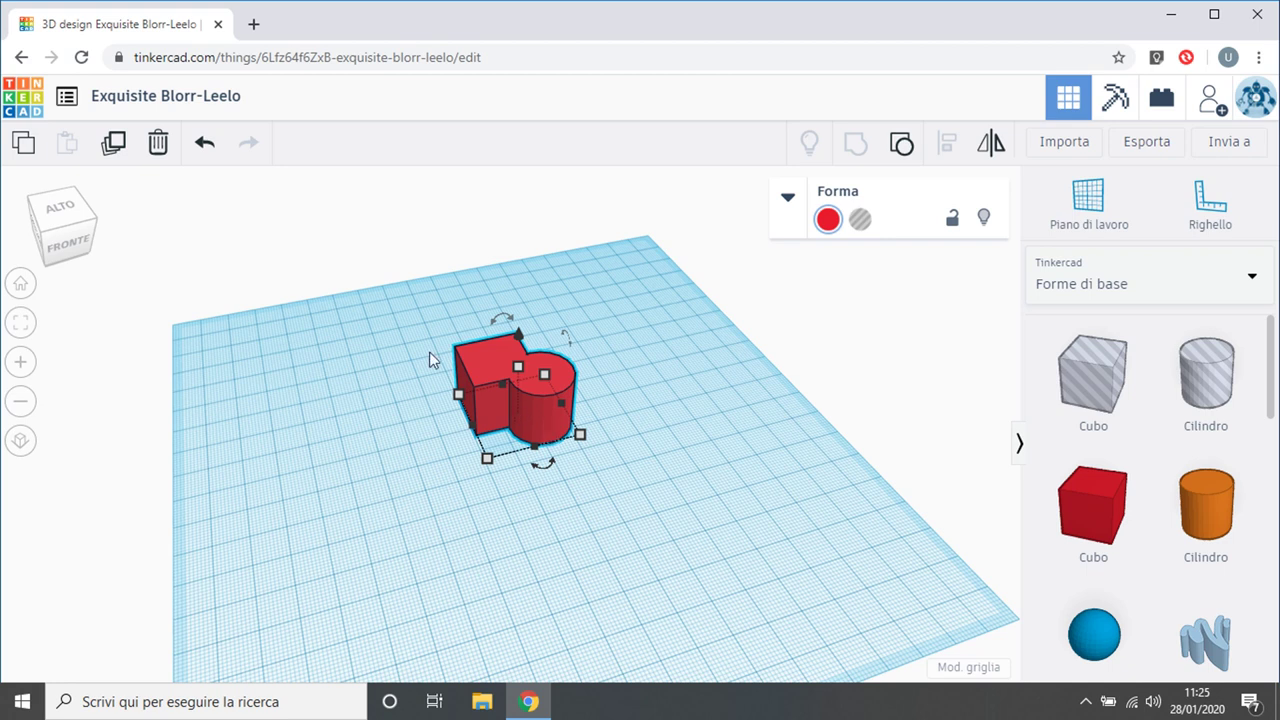
left_click(116, 147)
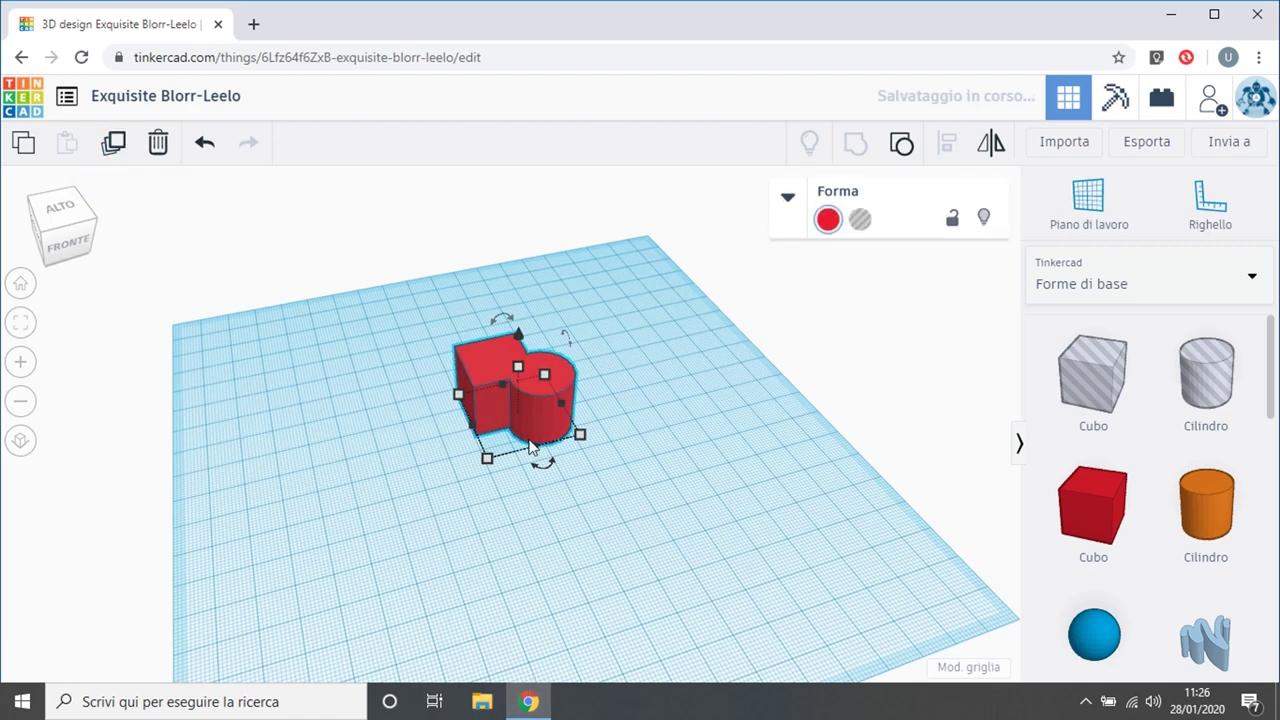
left_click(741, 421)
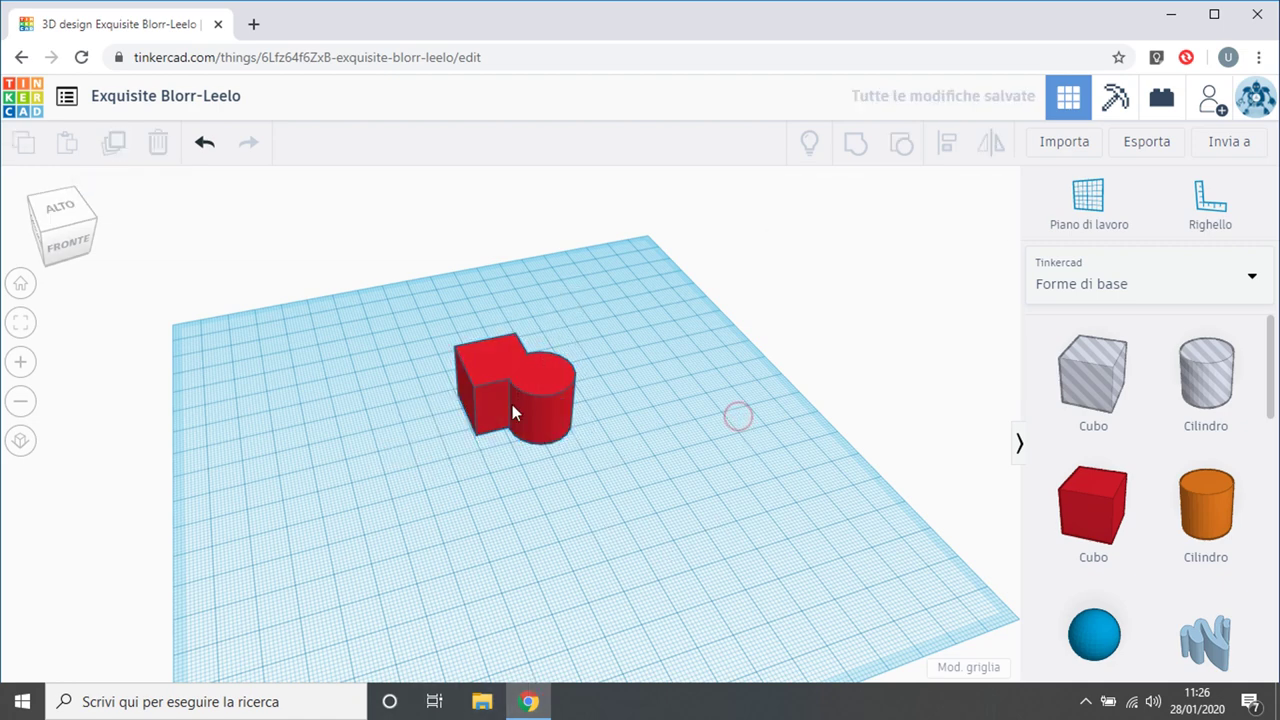
left_click_drag(539, 374, 525, 500)
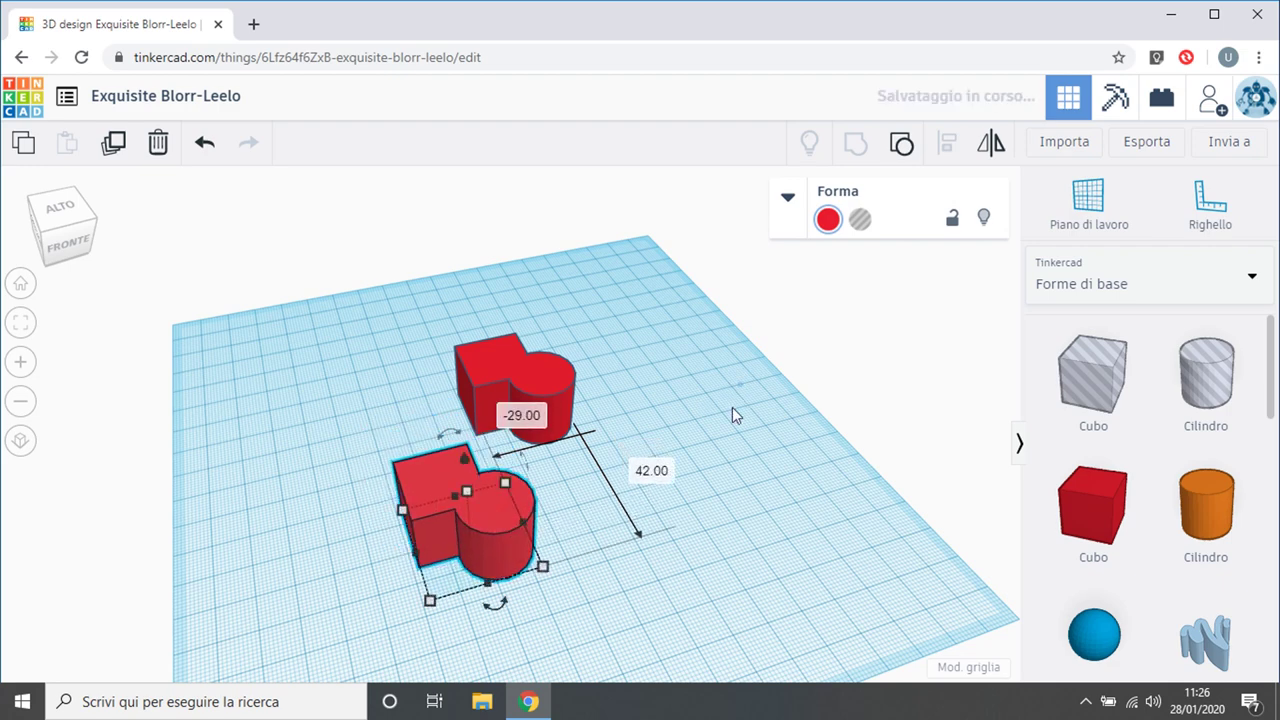
Align the centers of the two box-and-cylinder groups with each other from left to right.
right_click_drag(732, 407, 680, 489)
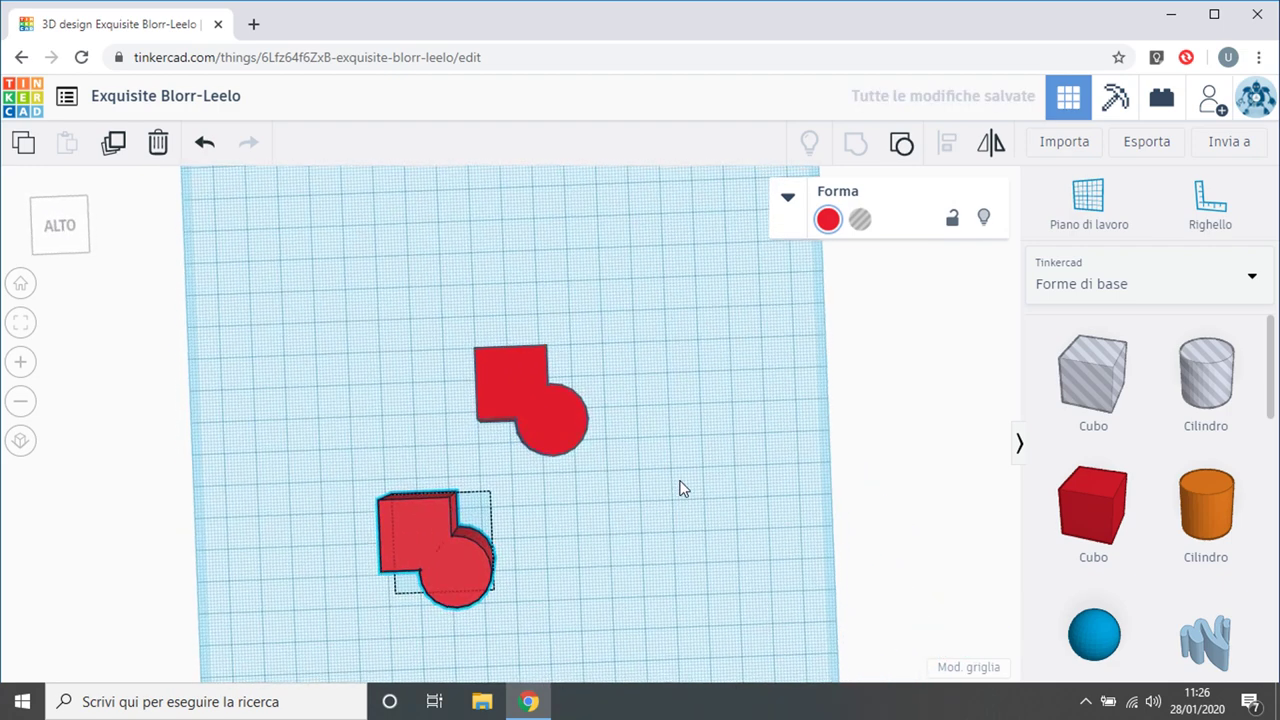
left_click_drag(415, 430, 686, 606)
left_click(947, 143)
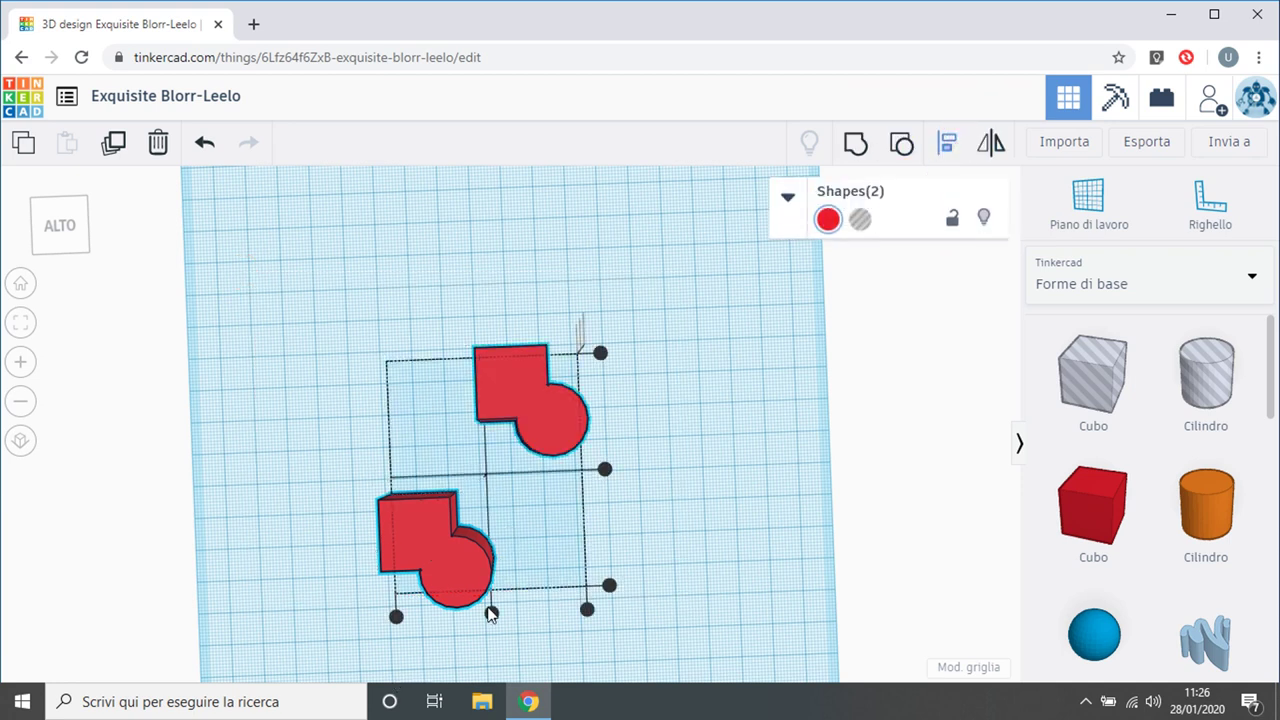
left_click(491, 613)
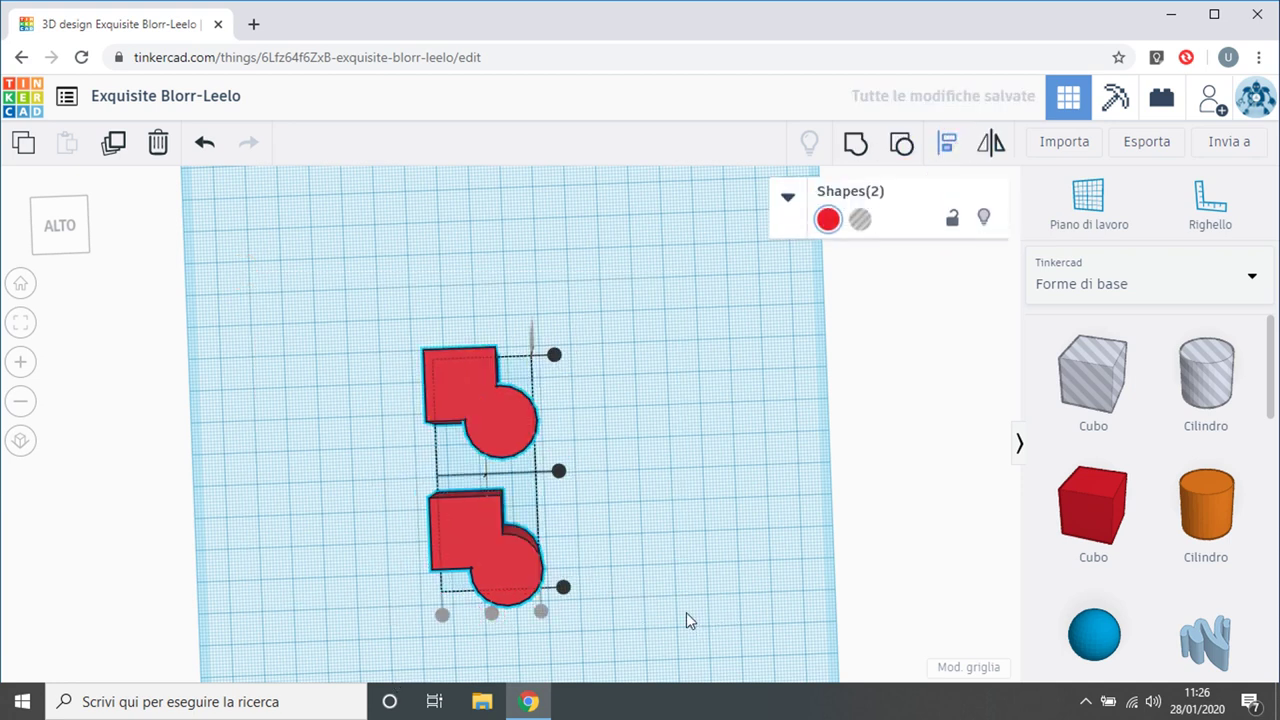
mouse_move(690, 580)
right_mouse_down()
mouse_move(691, 554)
mouse_move(684, 566)
right_mouse_up()
key("l")
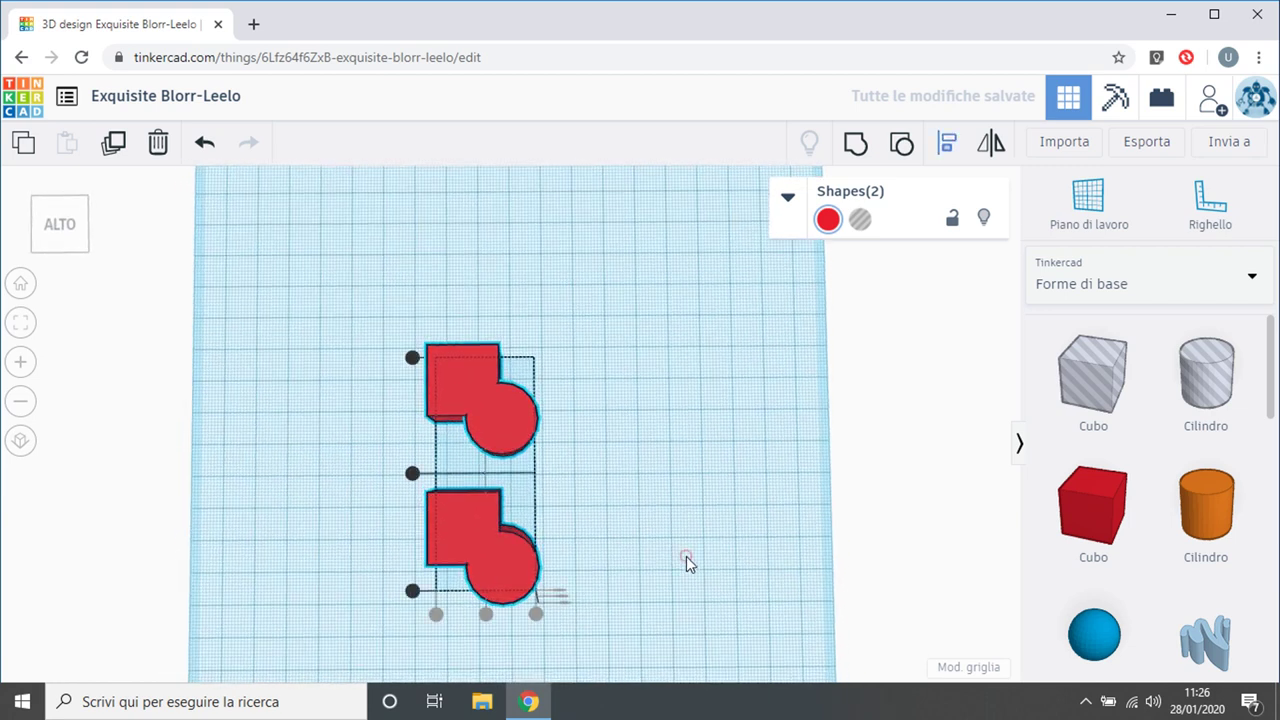
Mirror the front box-and-cylinder group from front to back, and mirror it back to its original orientation.
left_click(686, 556)
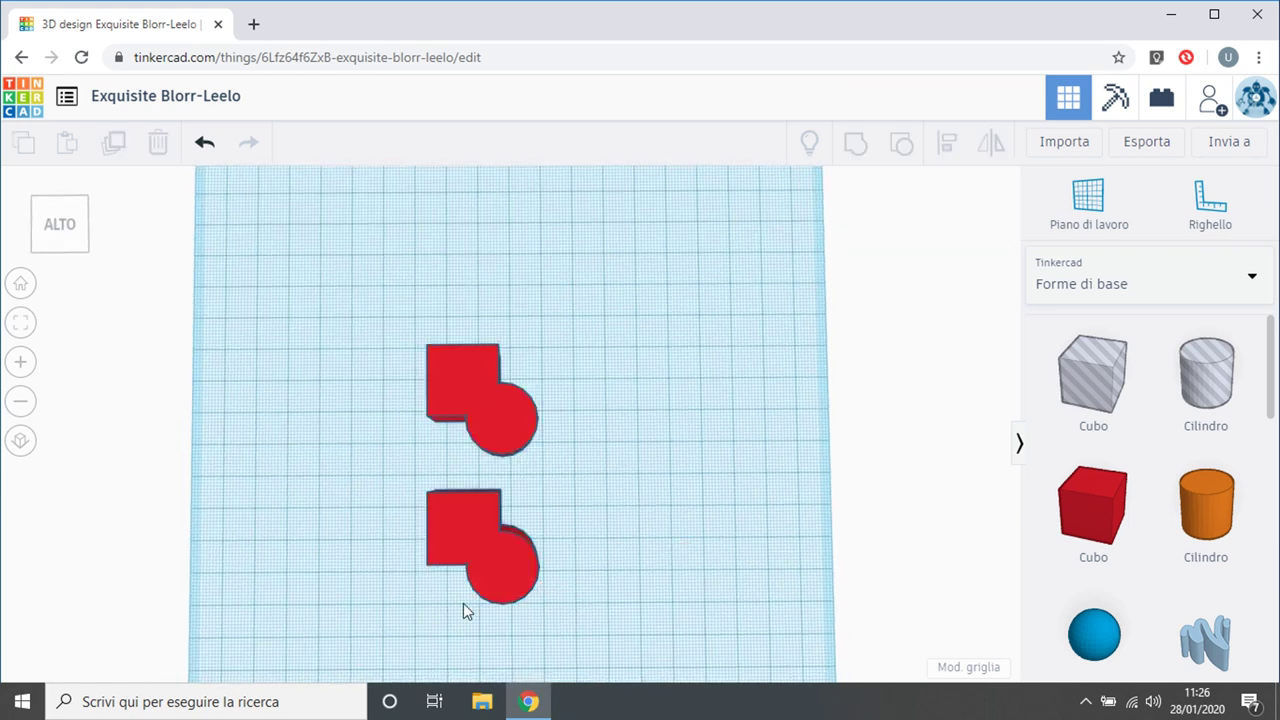
left_click(452, 550)
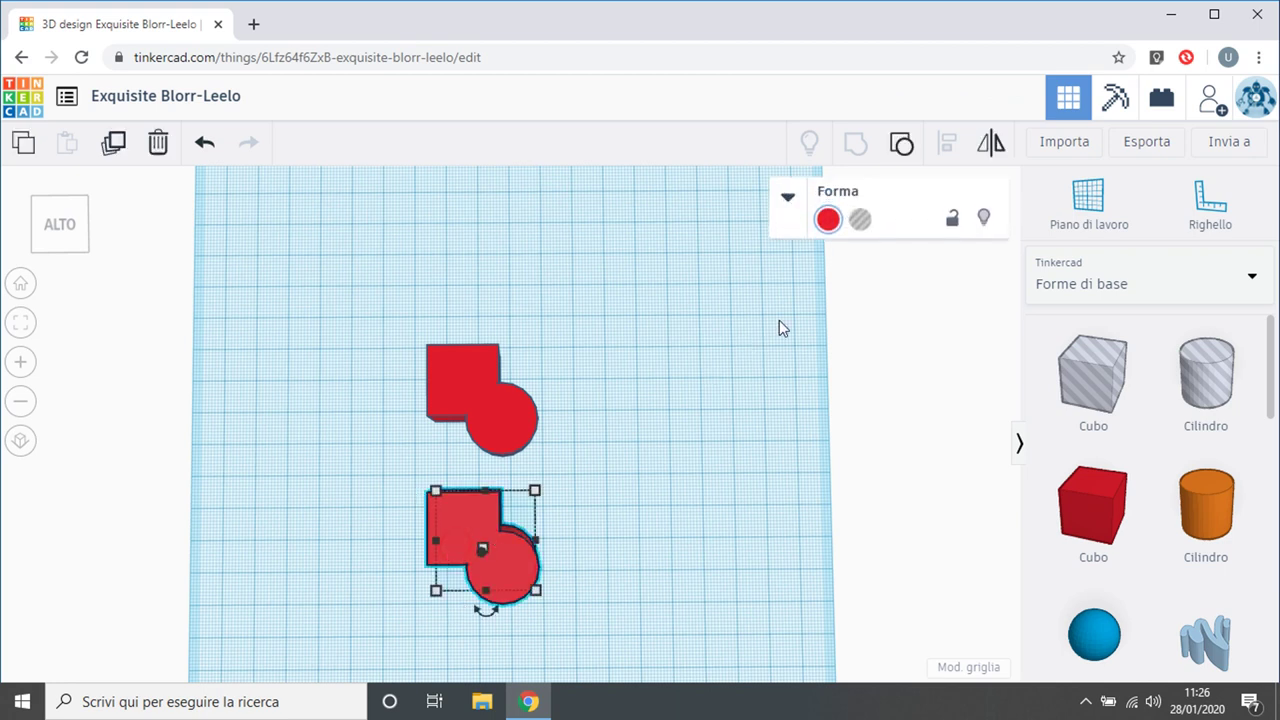
left_click(993, 148)
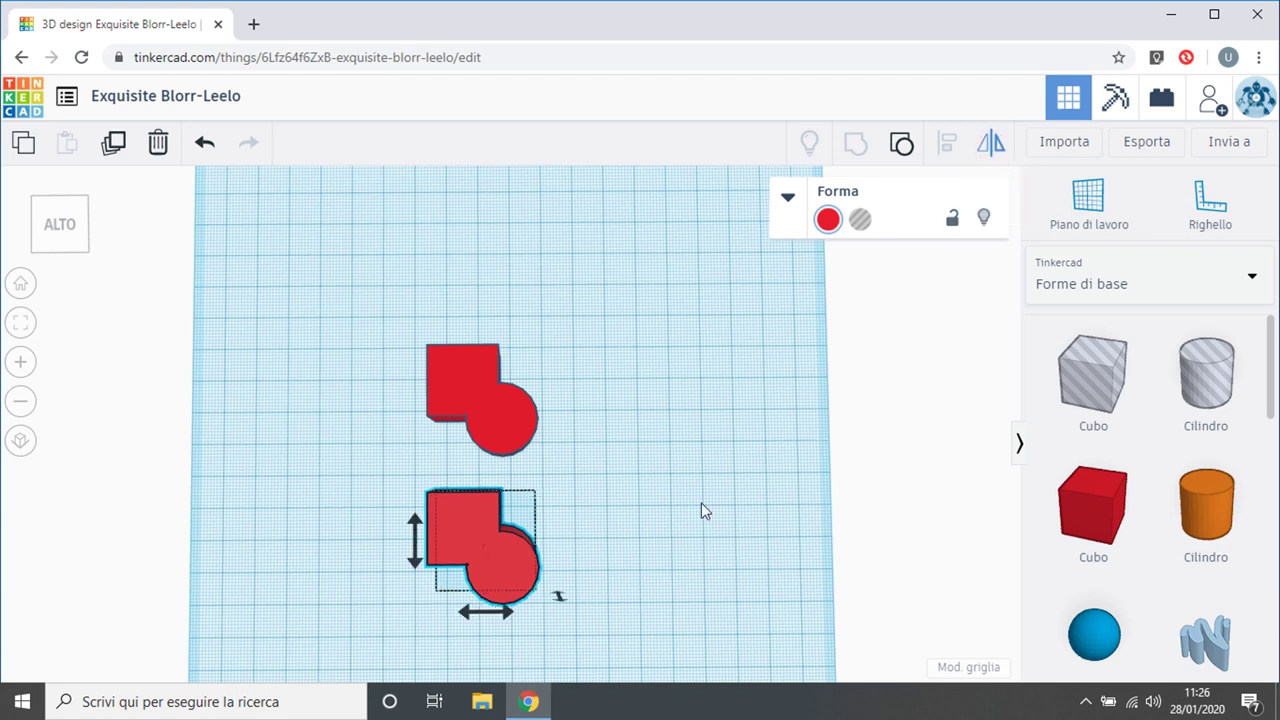
right_click_drag(700, 509, 754, 506)
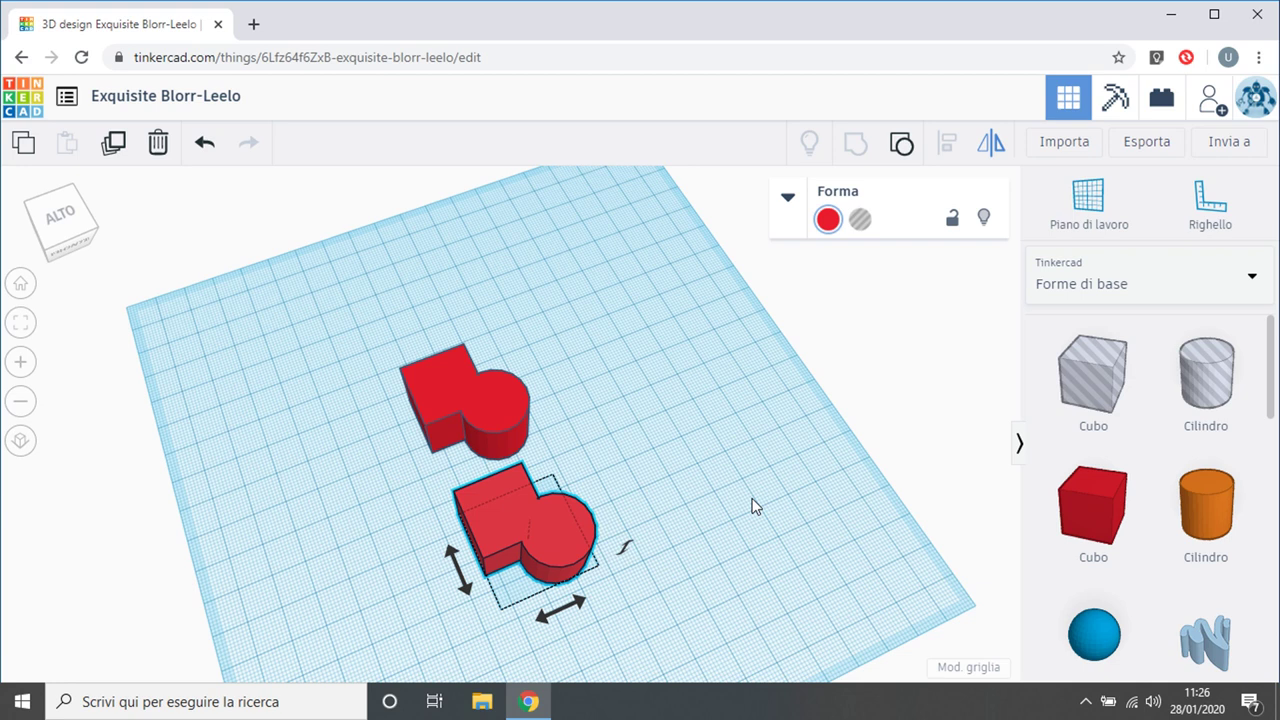
left_click(463, 580)
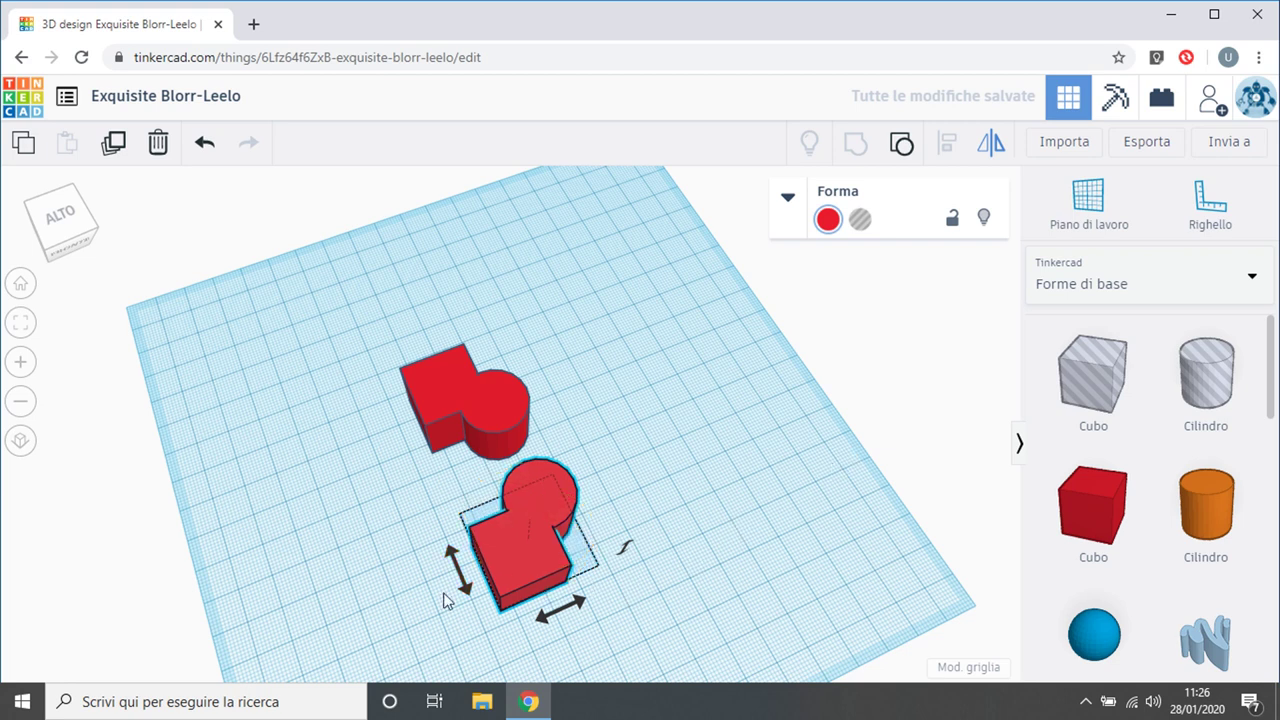
left_click(460, 580)
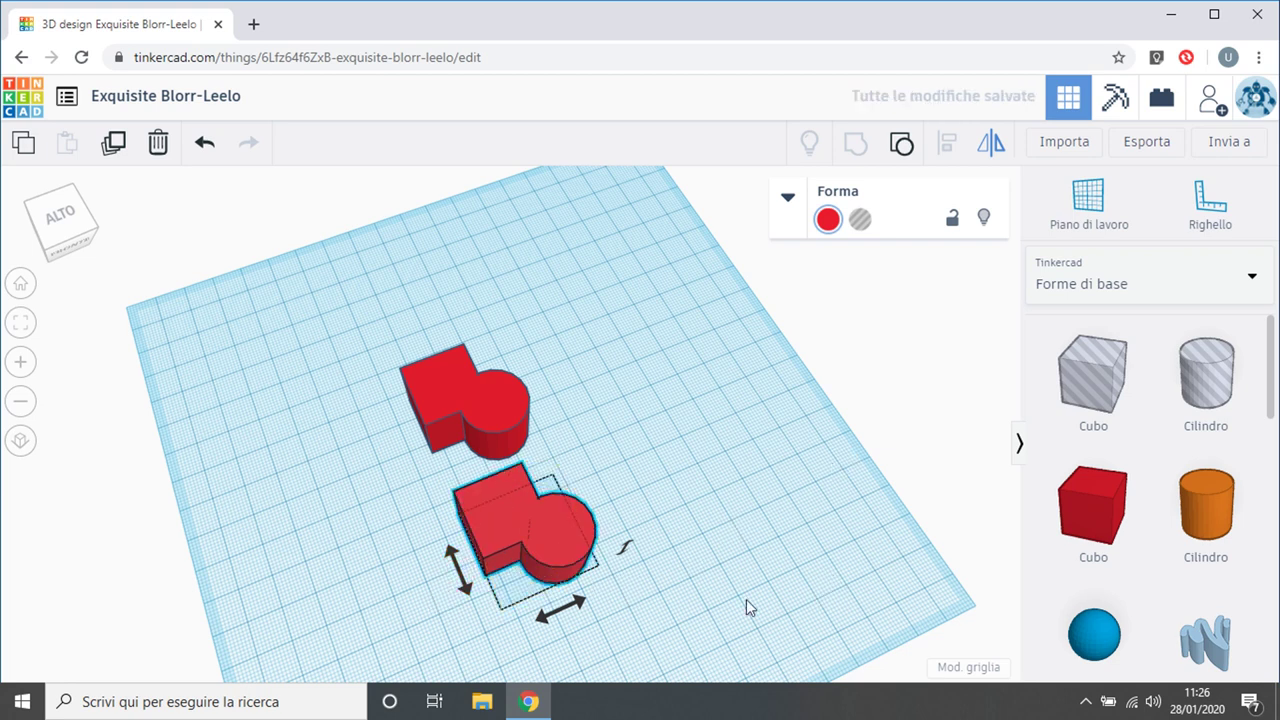
Try mirroring the front box-and-cylinder group left to right and back, and also along the vertical axis.
left_click(568, 612)
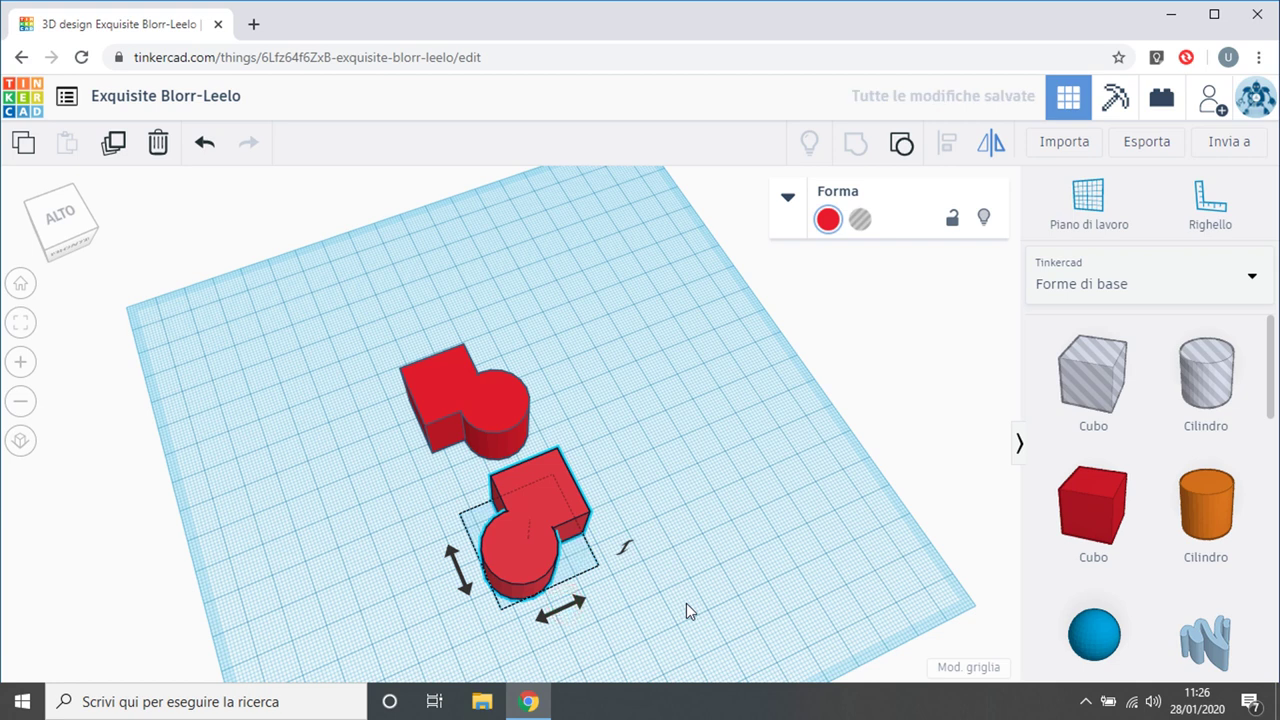
left_click(556, 617)
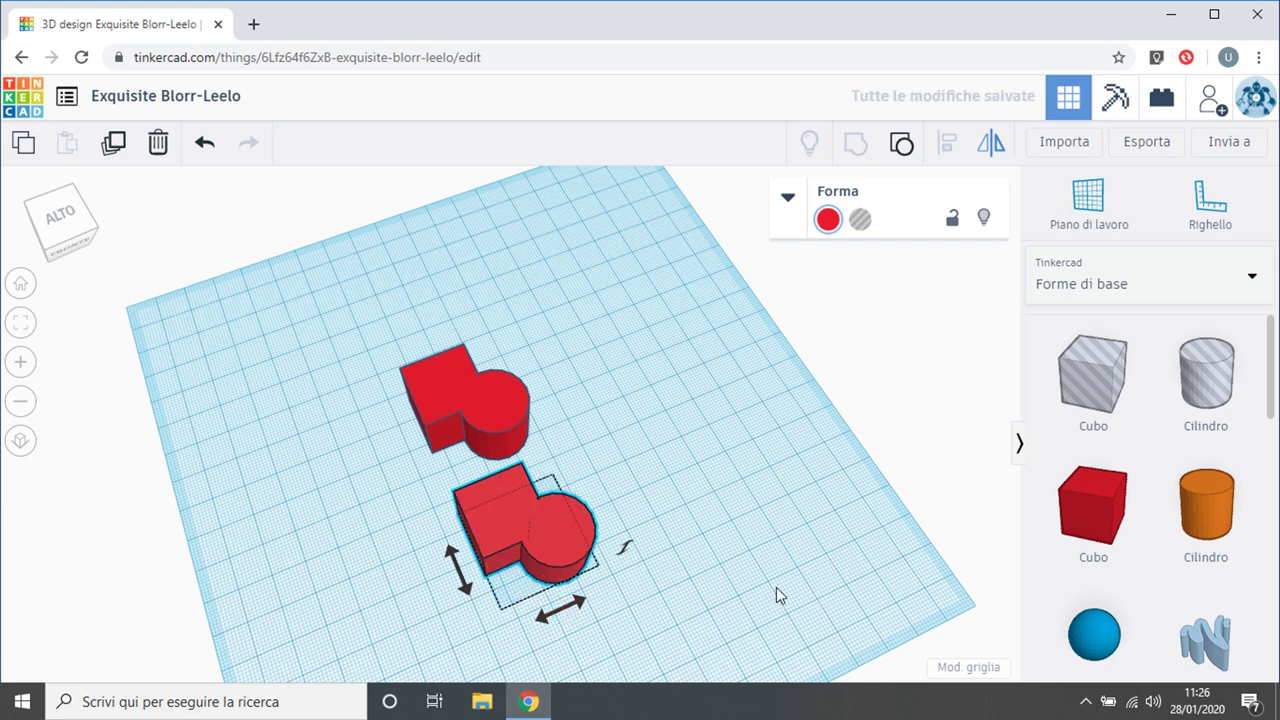
left_click(624, 548)
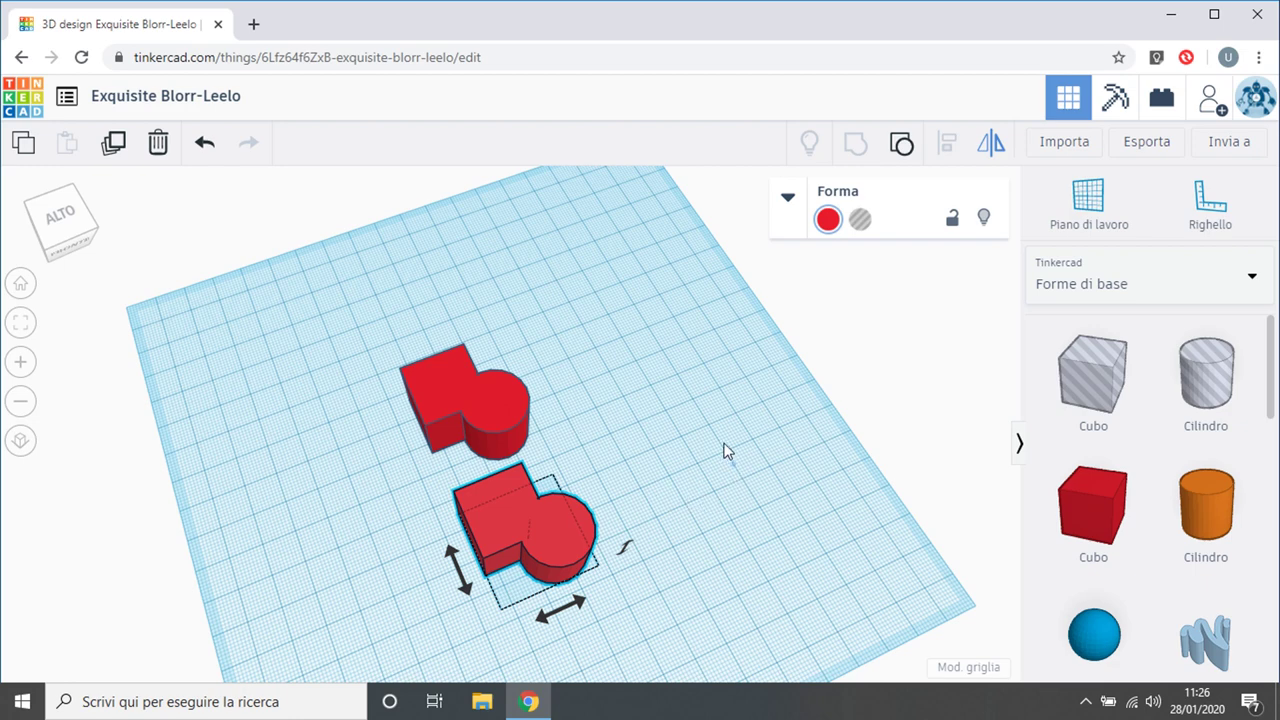
right_click_drag(723, 449, 711, 406)
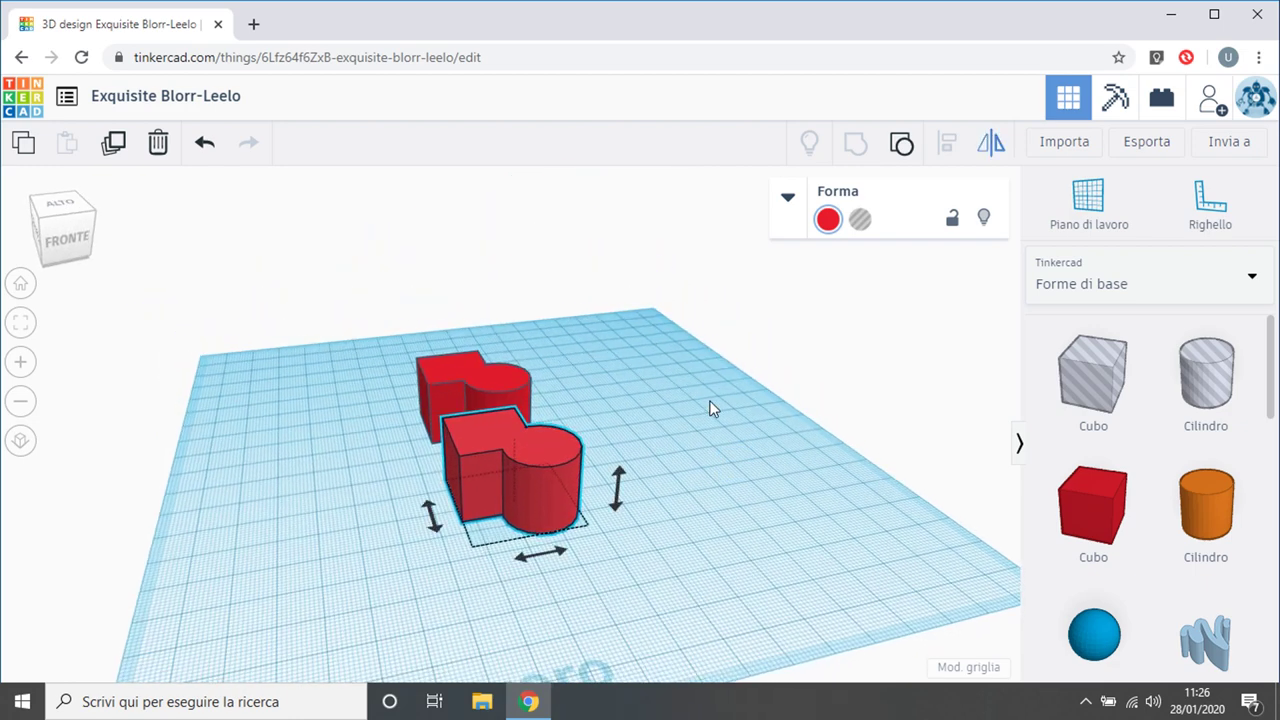
left_click(543, 558)
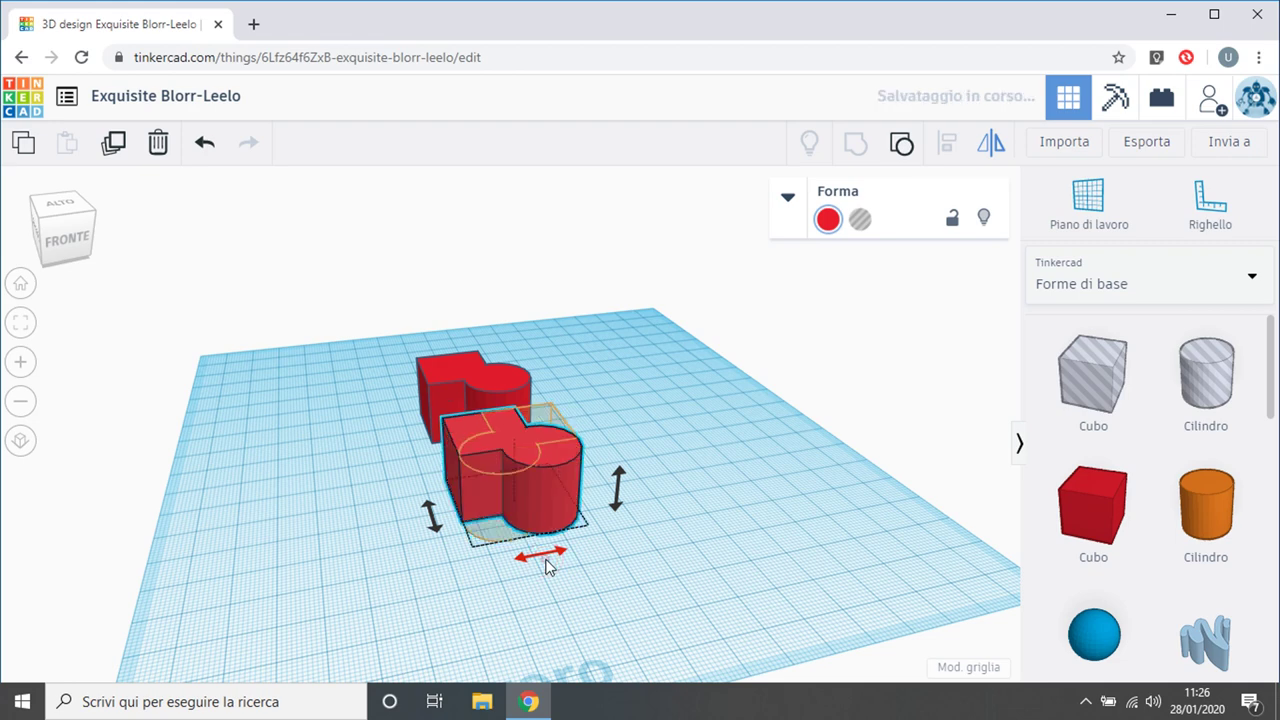
left_click(789, 495)
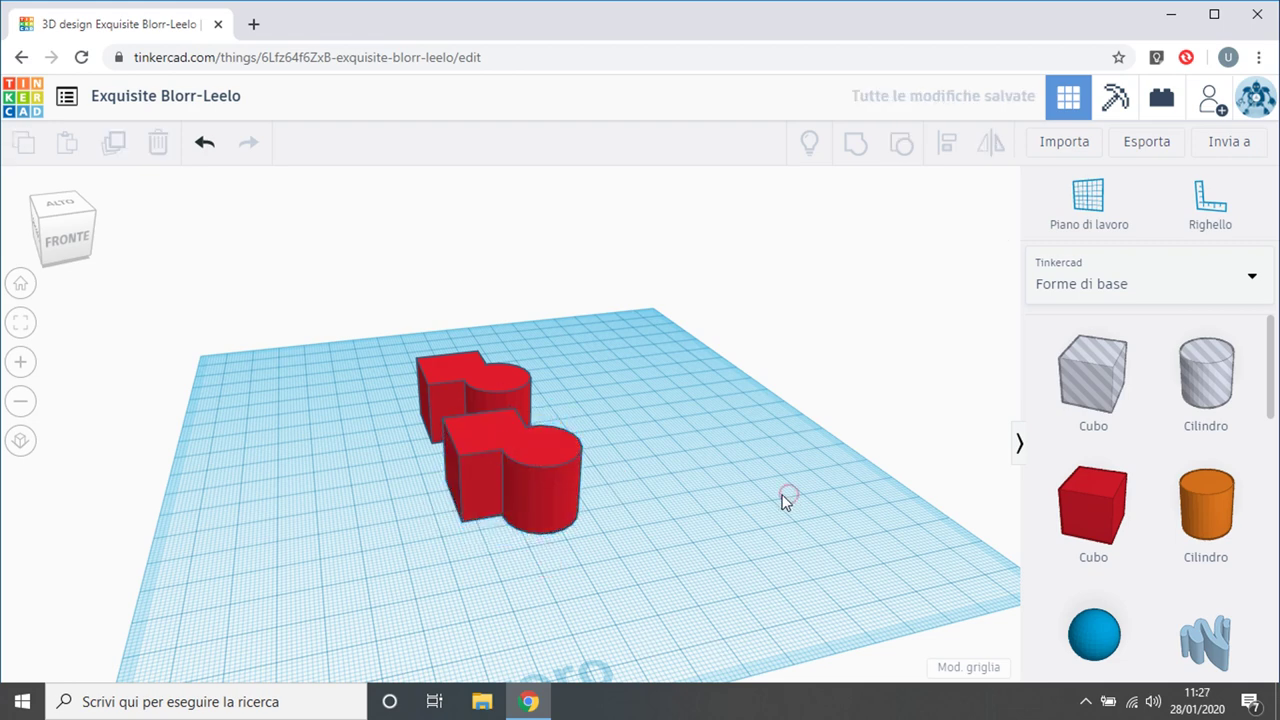
Rotate the front box-and-cylinder group half a turn on the workplane so its cylinder sits at the back left.
right_click_drag(769, 531, 489, 550)
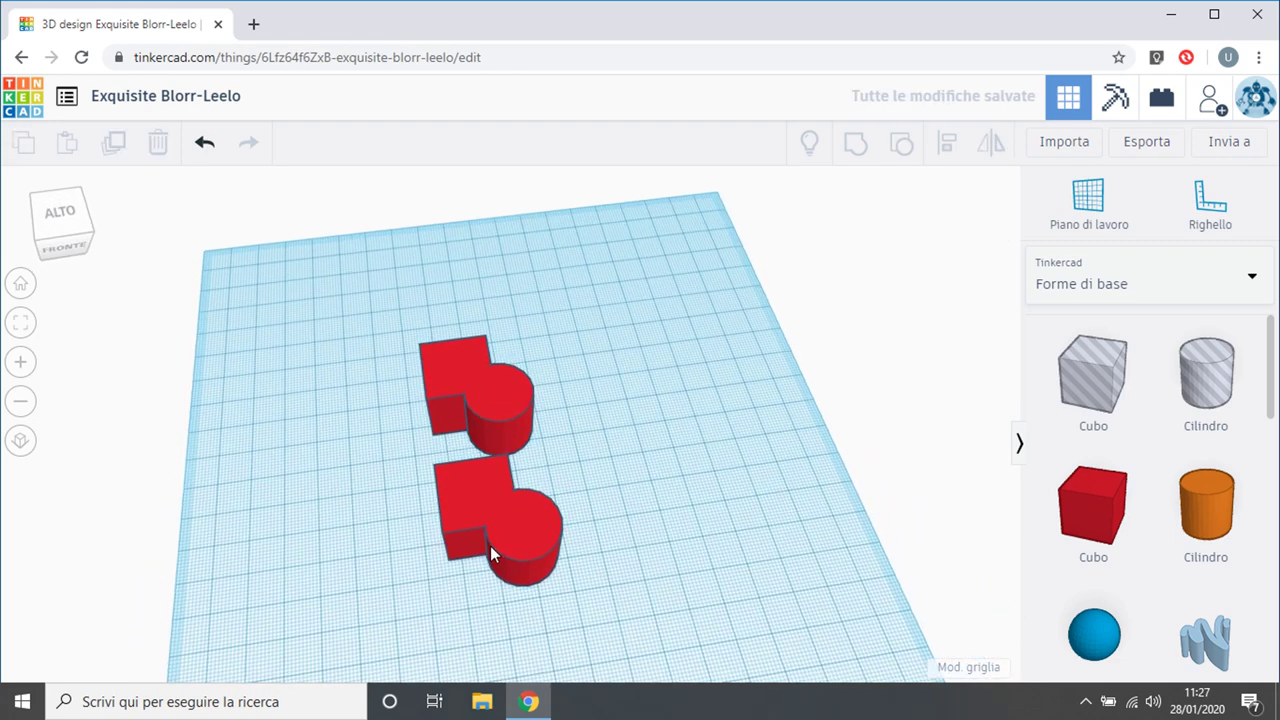
left_click(490, 546)
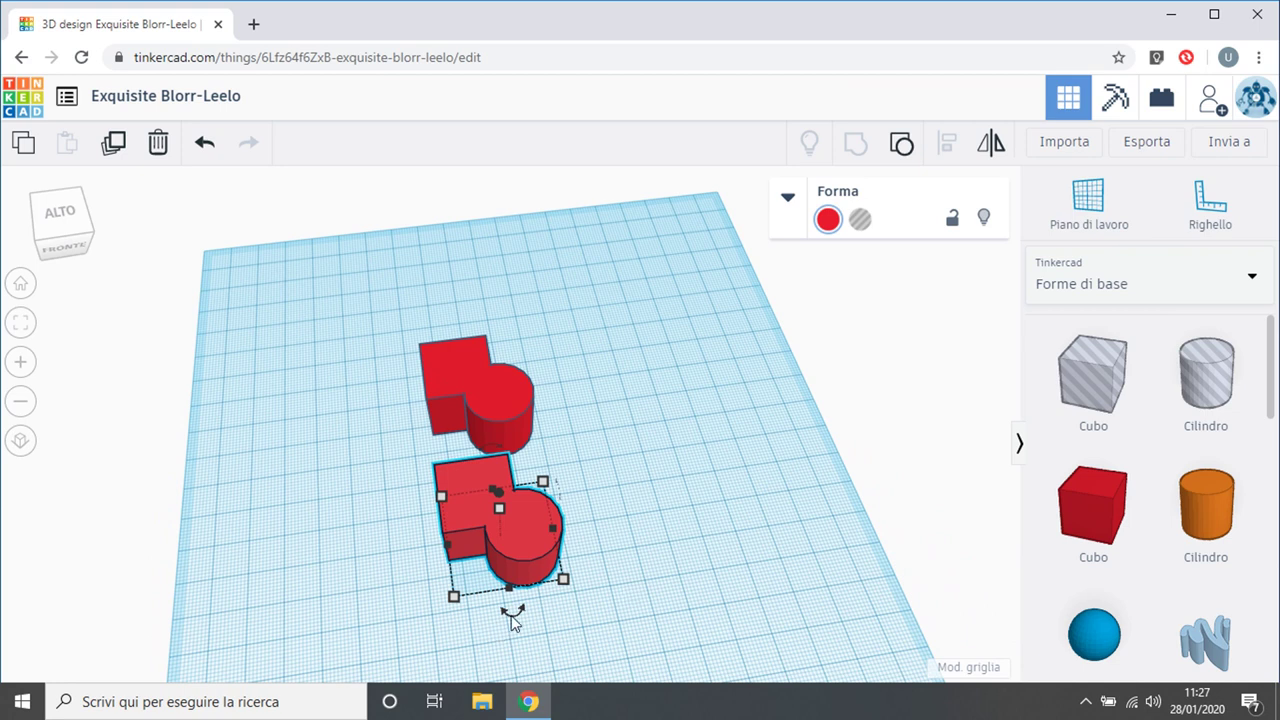
left_click_drag(512, 617, 489, 474)
left_click(700, 508)
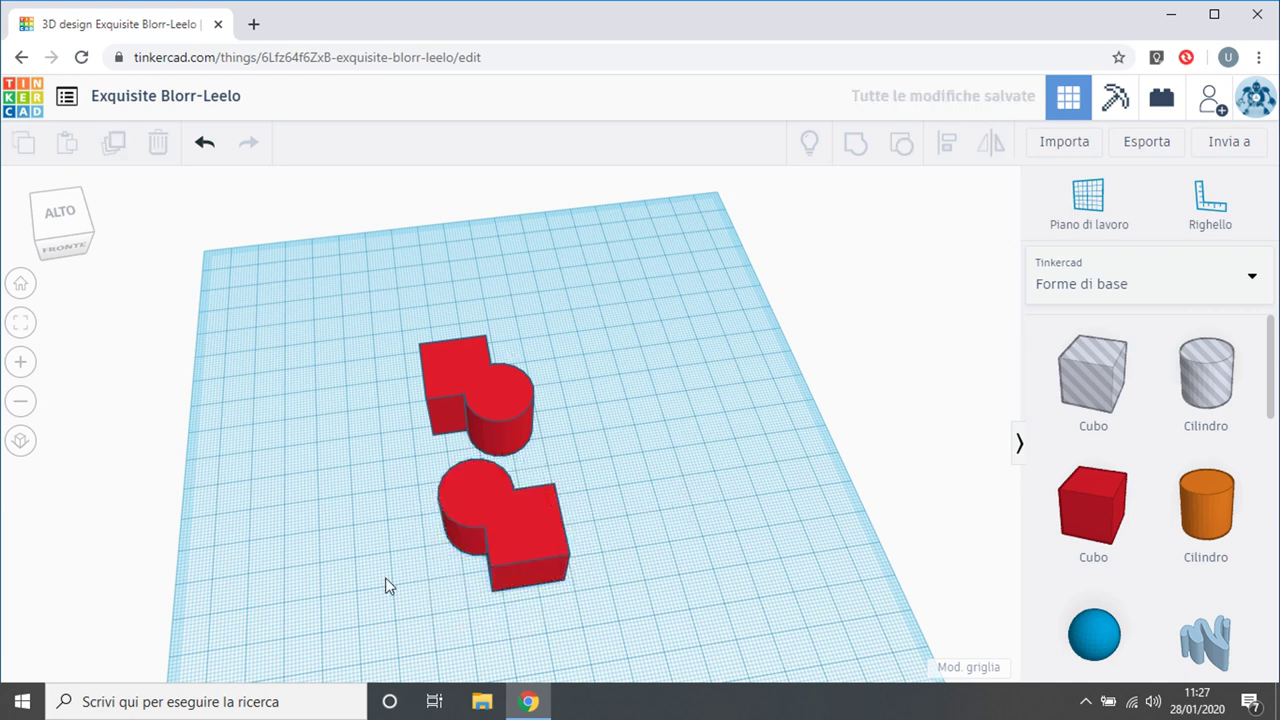
left_click(531, 499)
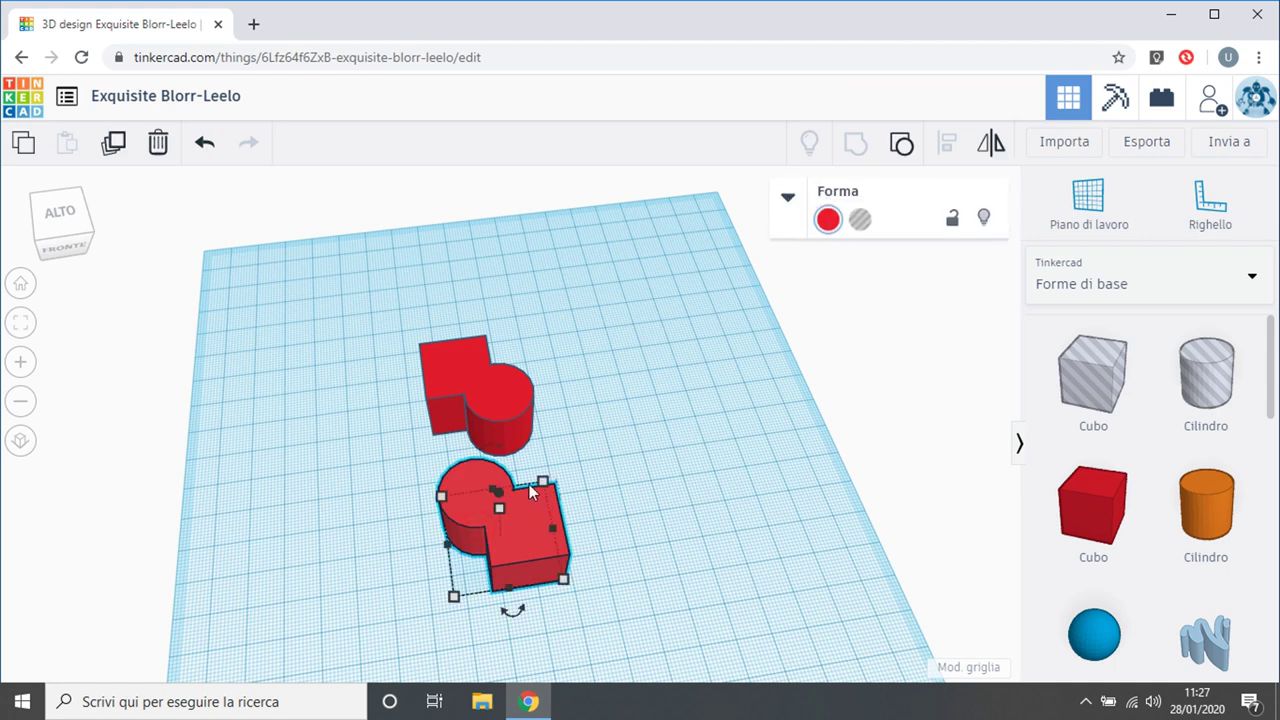
left_click(588, 492)
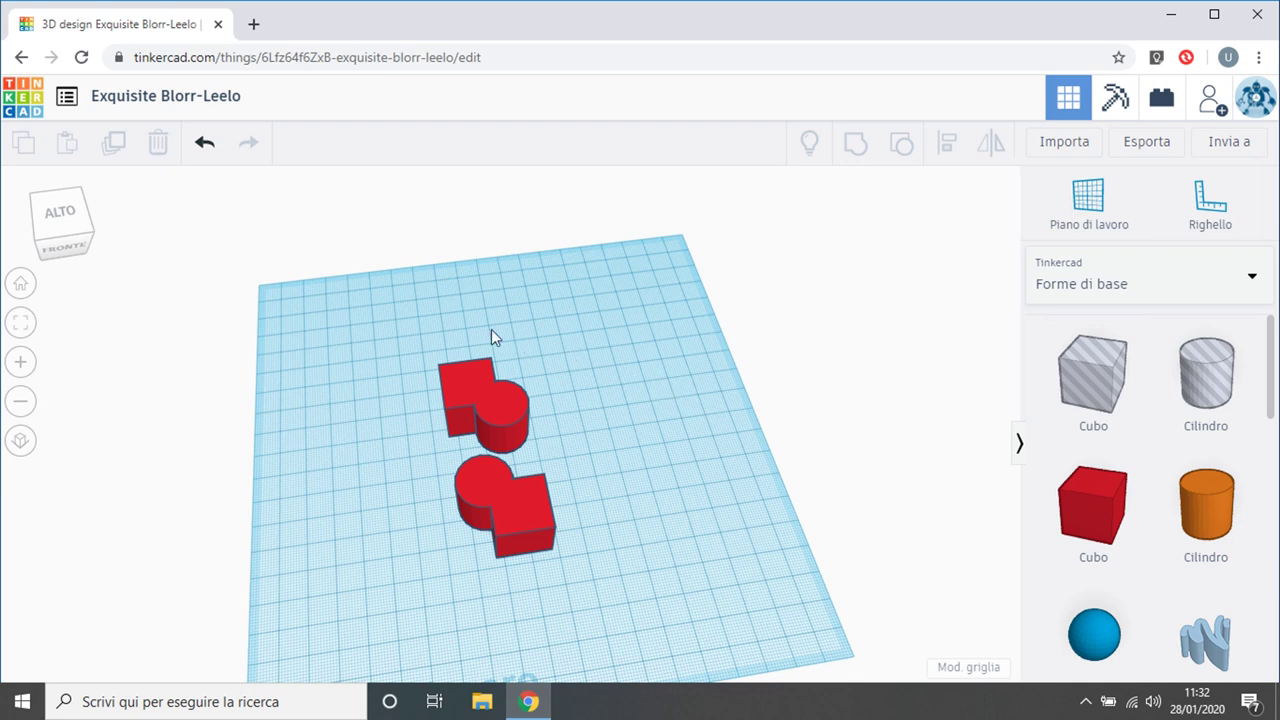
Delete both box-and-cylinder groups from the workplane.
left_click_drag(349, 334, 578, 554)
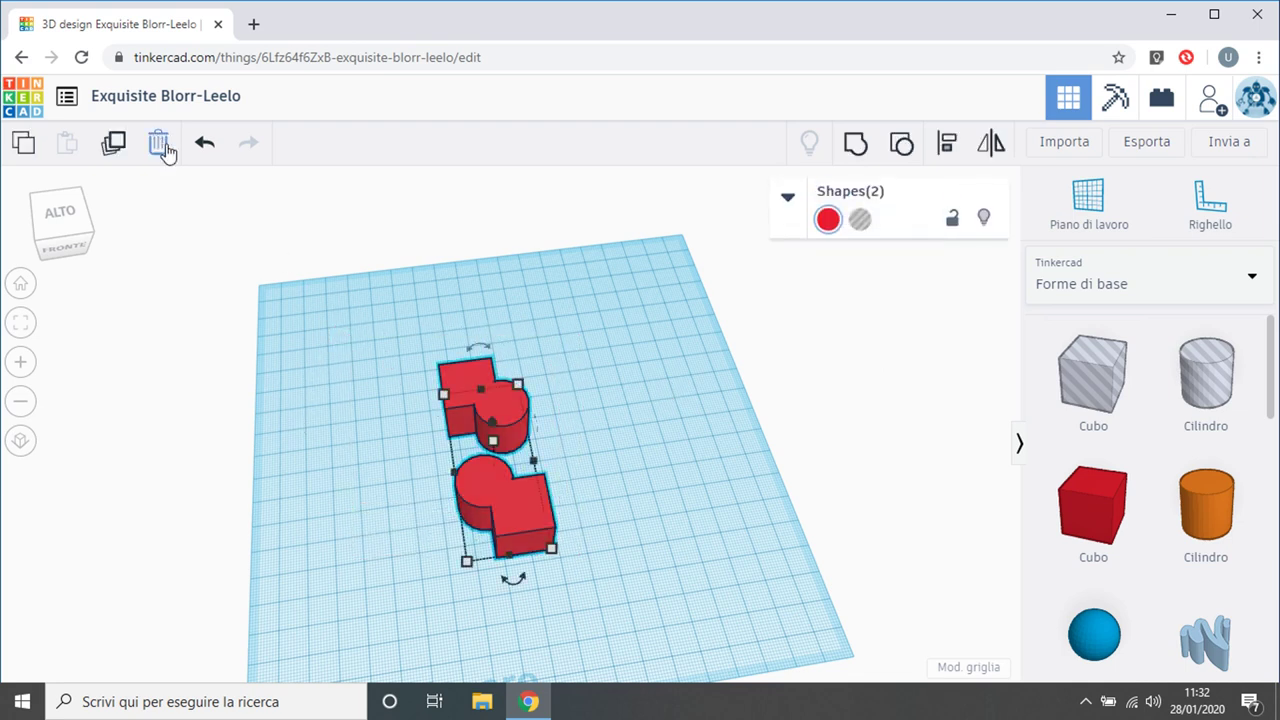
left_click(158, 142)
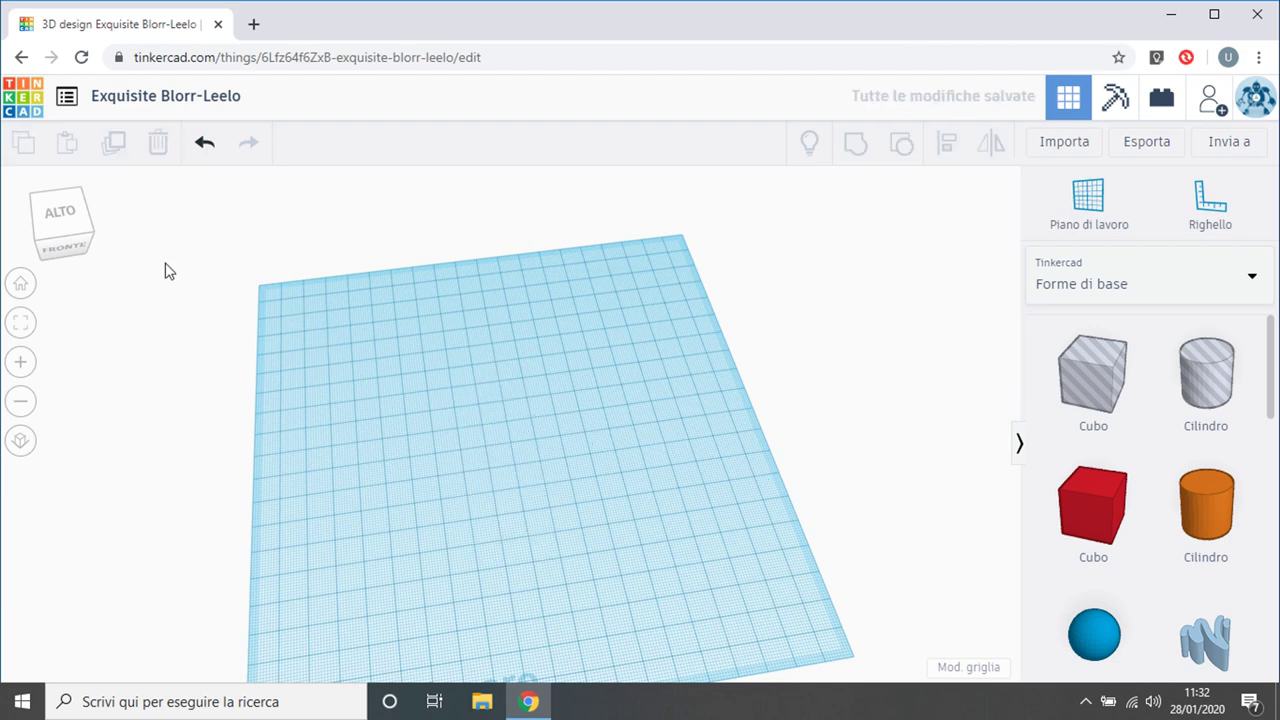
Place a Scribble shape from the basic shapes on the front part of the empty workplane.
left_click(22, 285)
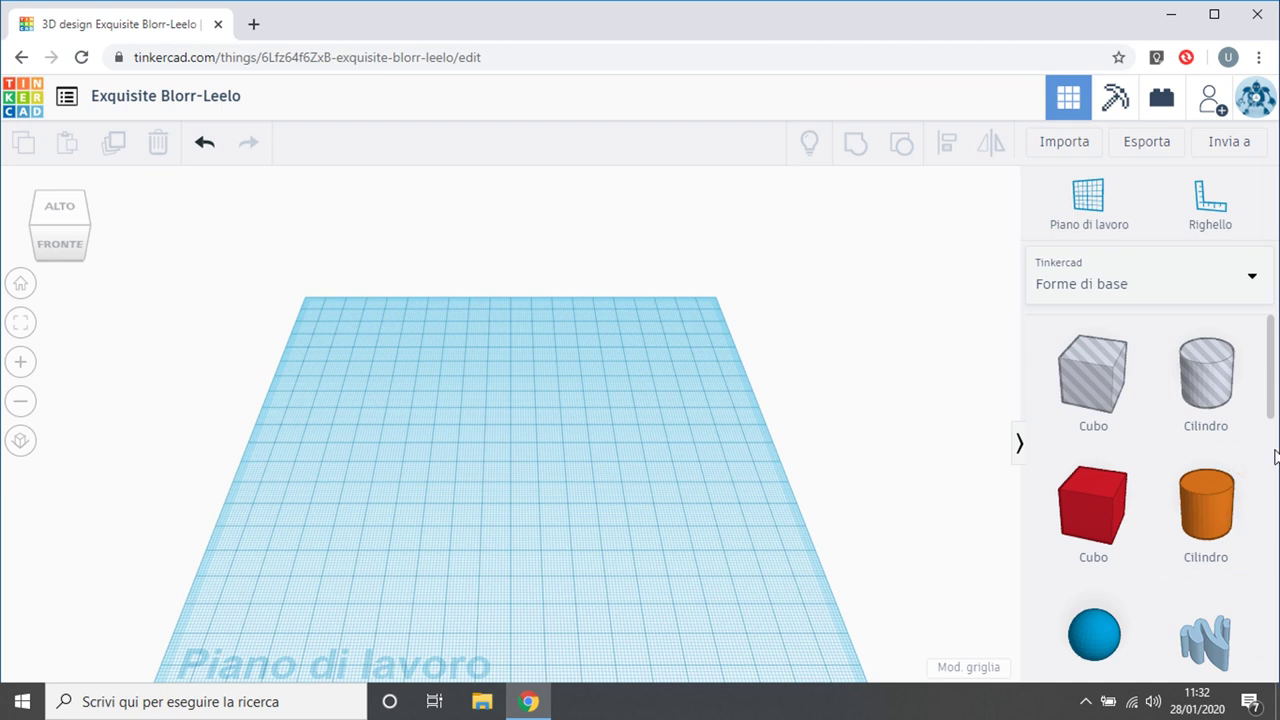
scroll(1272, 403, "down", 1)
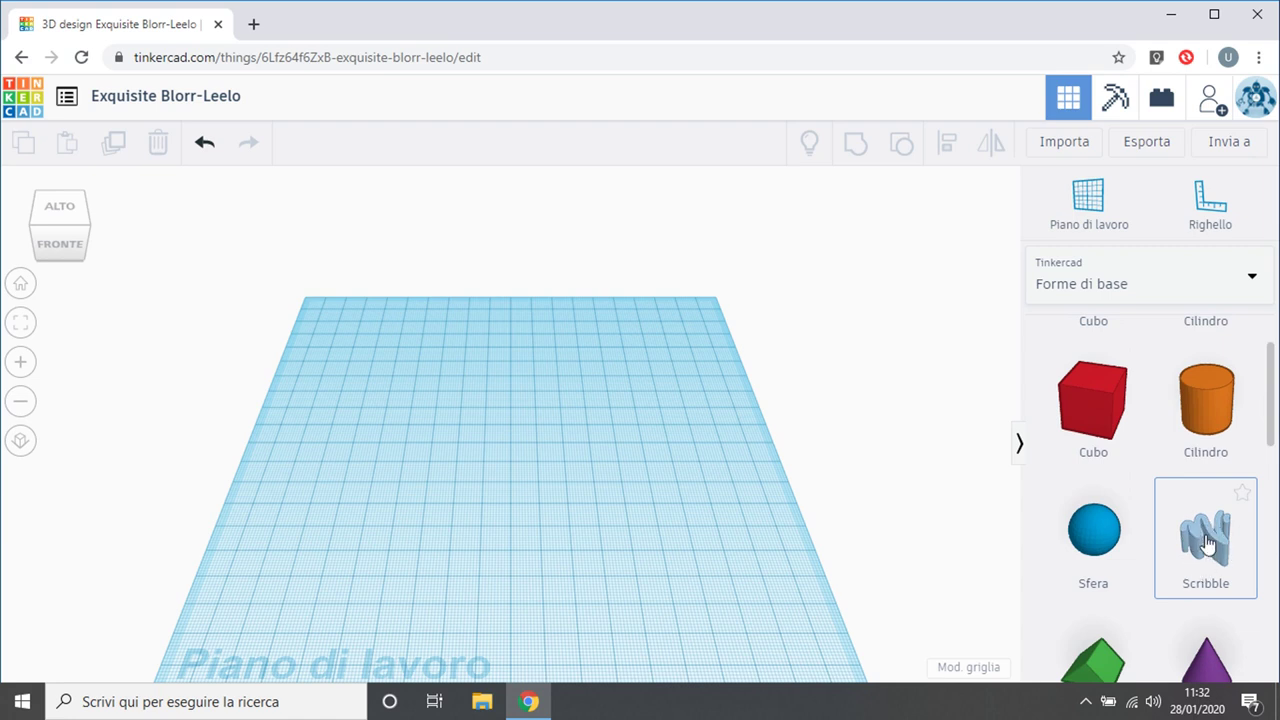
mouse_move(1209, 555)
left_mouse_down()
mouse_move(1066, 486)
mouse_move(706, 509)
mouse_move(323, 594)
mouse_move(461, 467)
mouse_move(475, 482)
left_mouse_up()
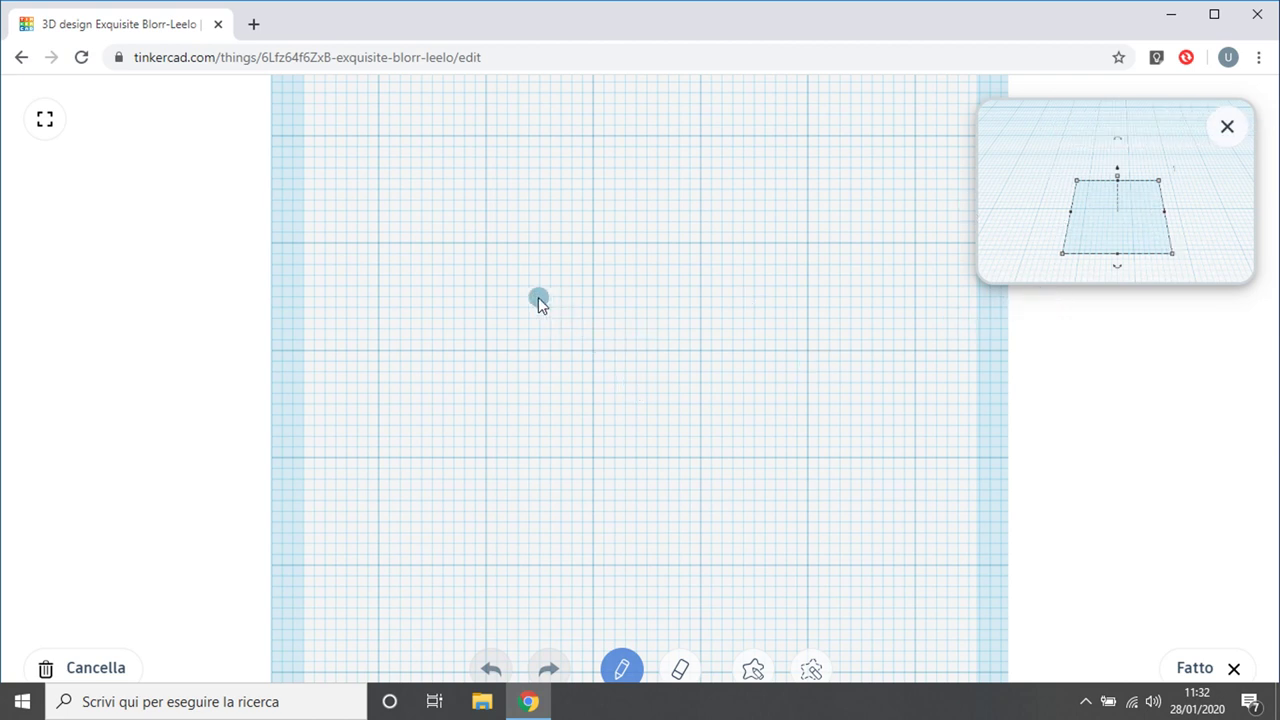
Draw a closed freehand triangle outline in the middle of the scribble canvas.
mouse_move(479, 244)
left_mouse_down()
mouse_move(489, 409)
mouse_move(509, 482)
mouse_move(776, 469)
mouse_move(806, 479)
mouse_move(492, 252)
left_mouse_up()
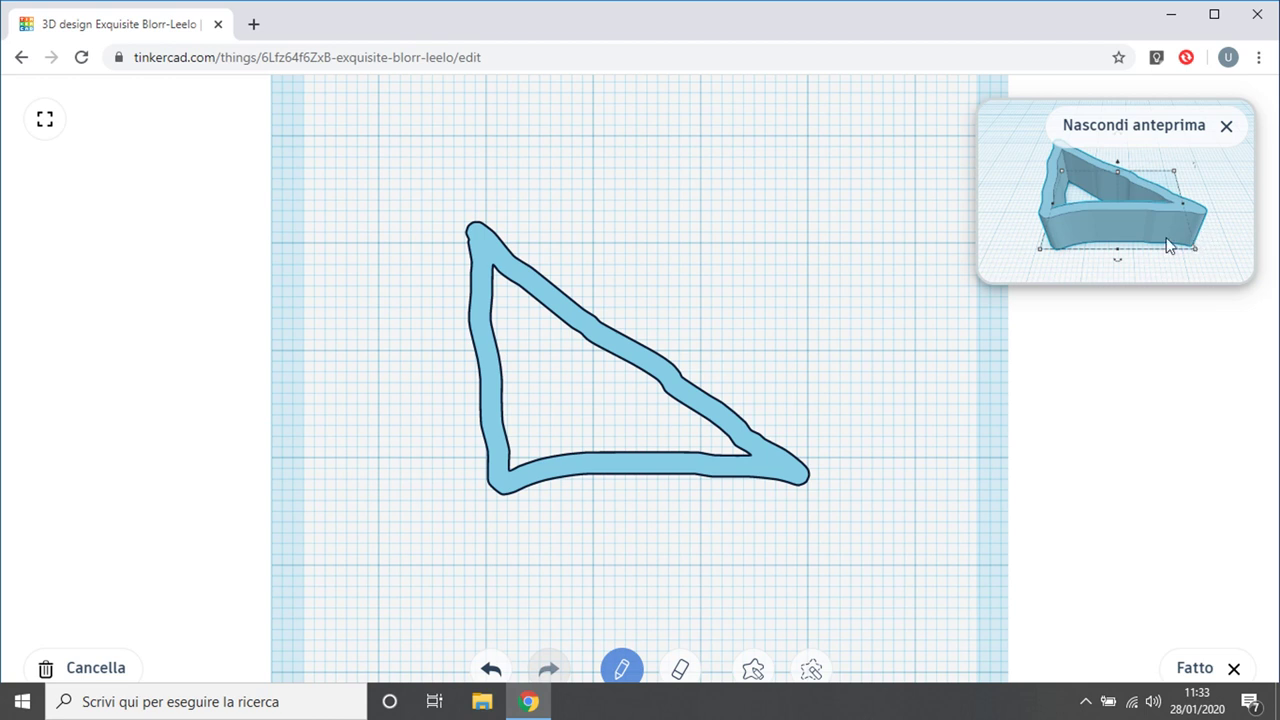
left_click(1121, 318)
left_click(1166, 463)
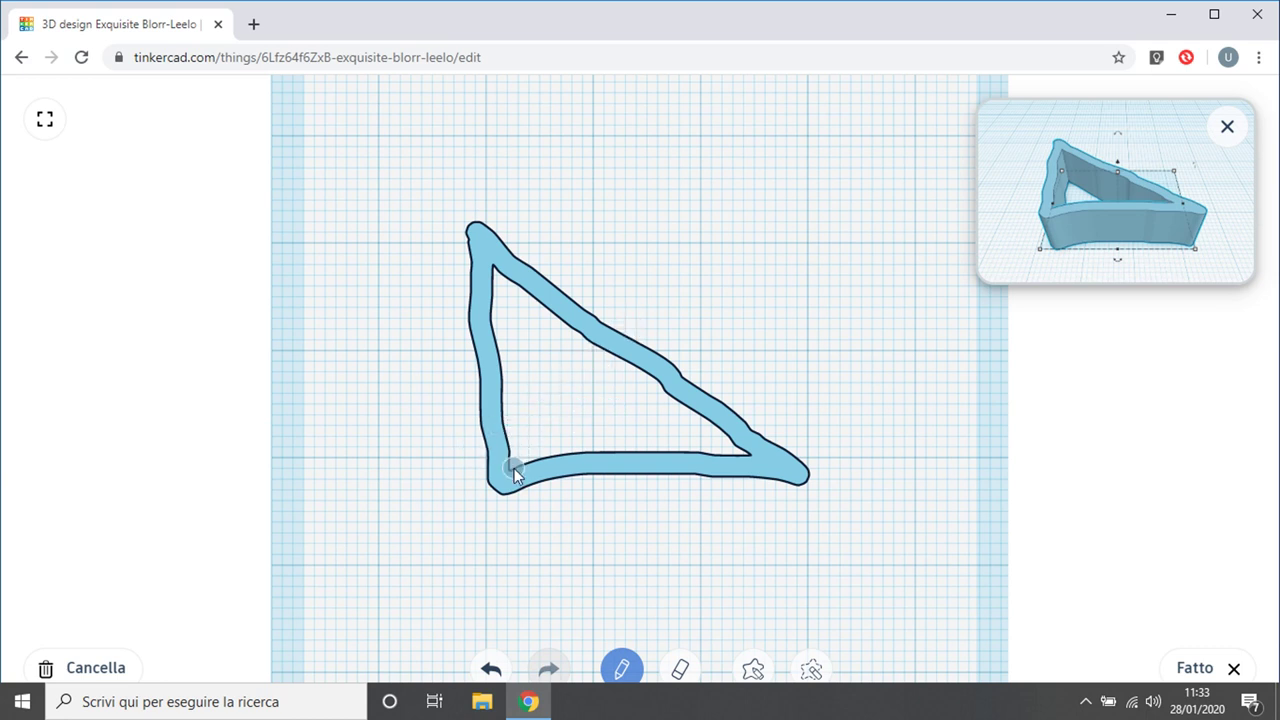
Draw a diagonal stroke from the triangle's lower left corner to its long side and erase that stroke.
left_click_drag(512, 468, 628, 352)
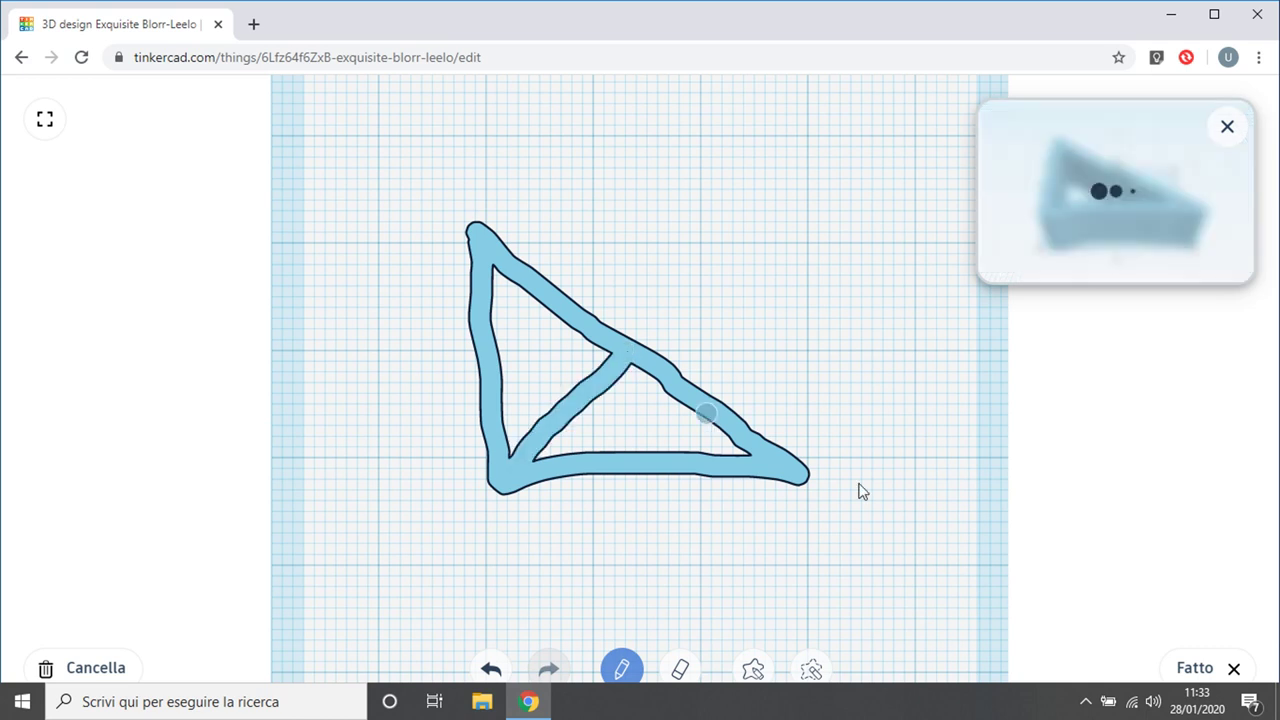
left_click(680, 668)
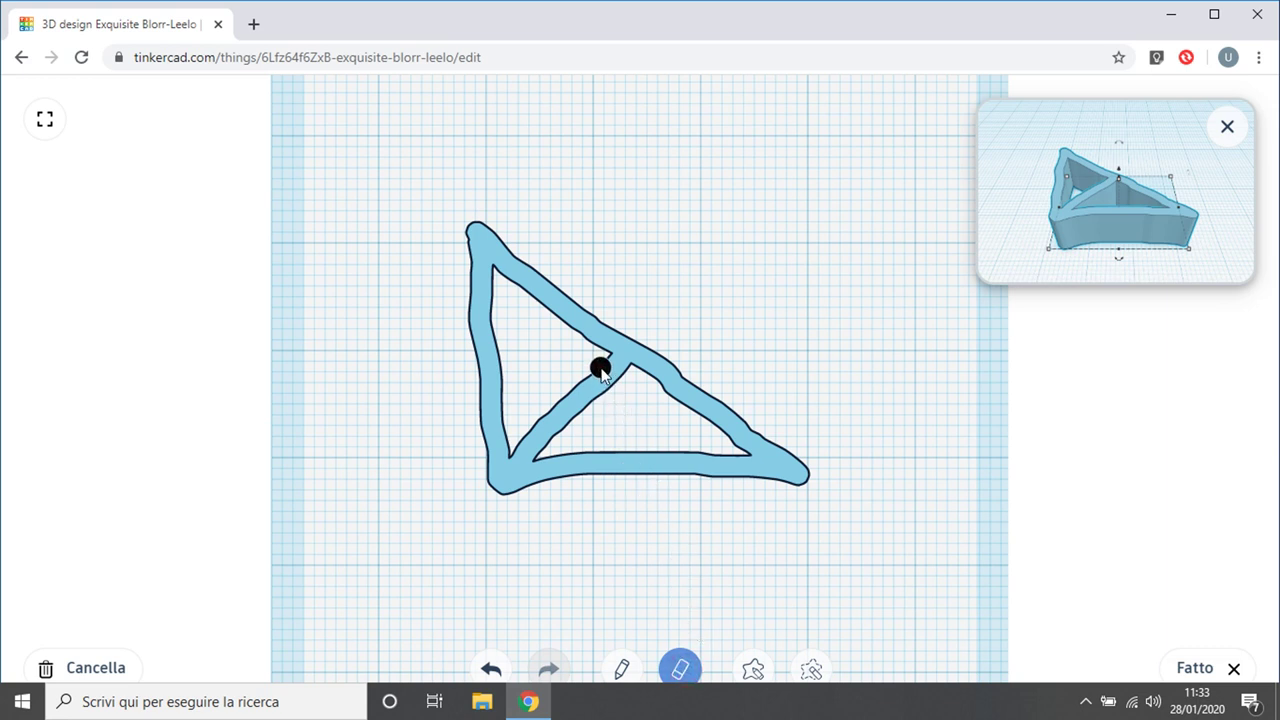
mouse_move(600, 368)
left_mouse_down()
mouse_move(620, 374)
mouse_move(609, 366)
mouse_move(520, 443)
mouse_move(574, 426)
mouse_move(616, 382)
mouse_move(614, 366)
mouse_move(597, 362)
mouse_move(517, 452)
mouse_move(540, 449)
mouse_move(517, 449)
left_mouse_up()
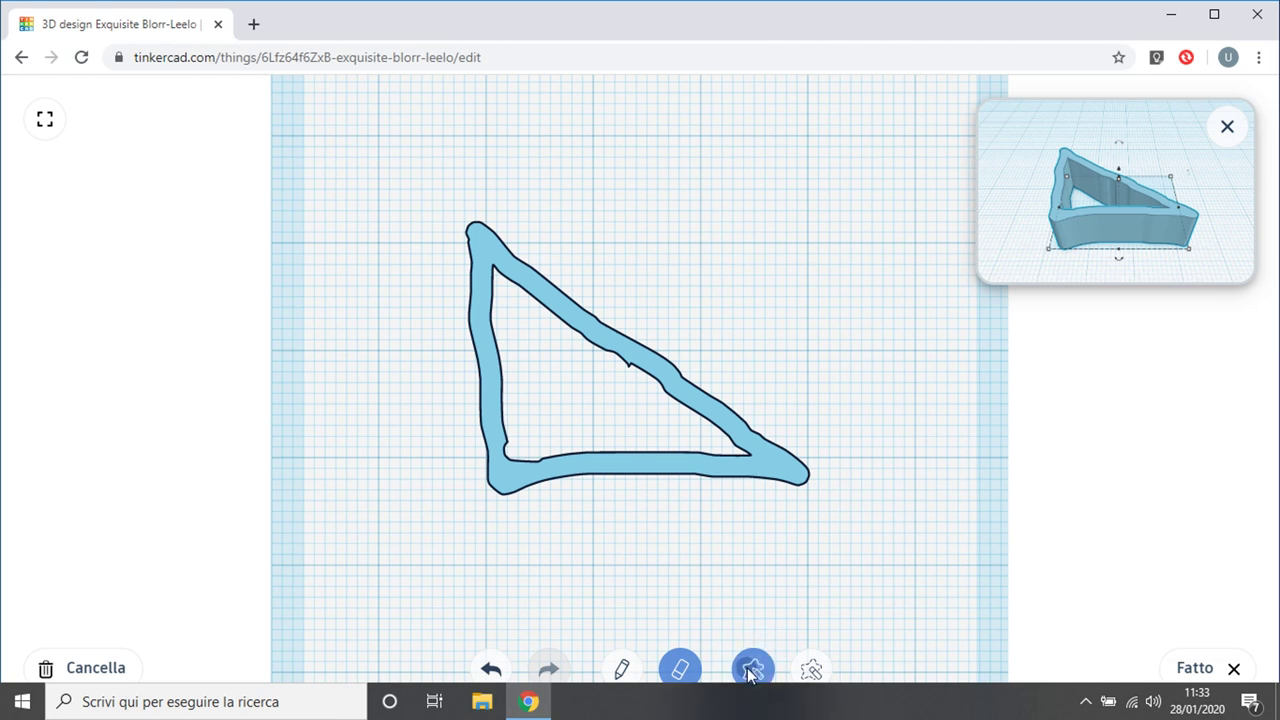
Draw several freehand filled shapes above, beside and over the triangle outline with the filled shape tool.
left_click(752, 670)
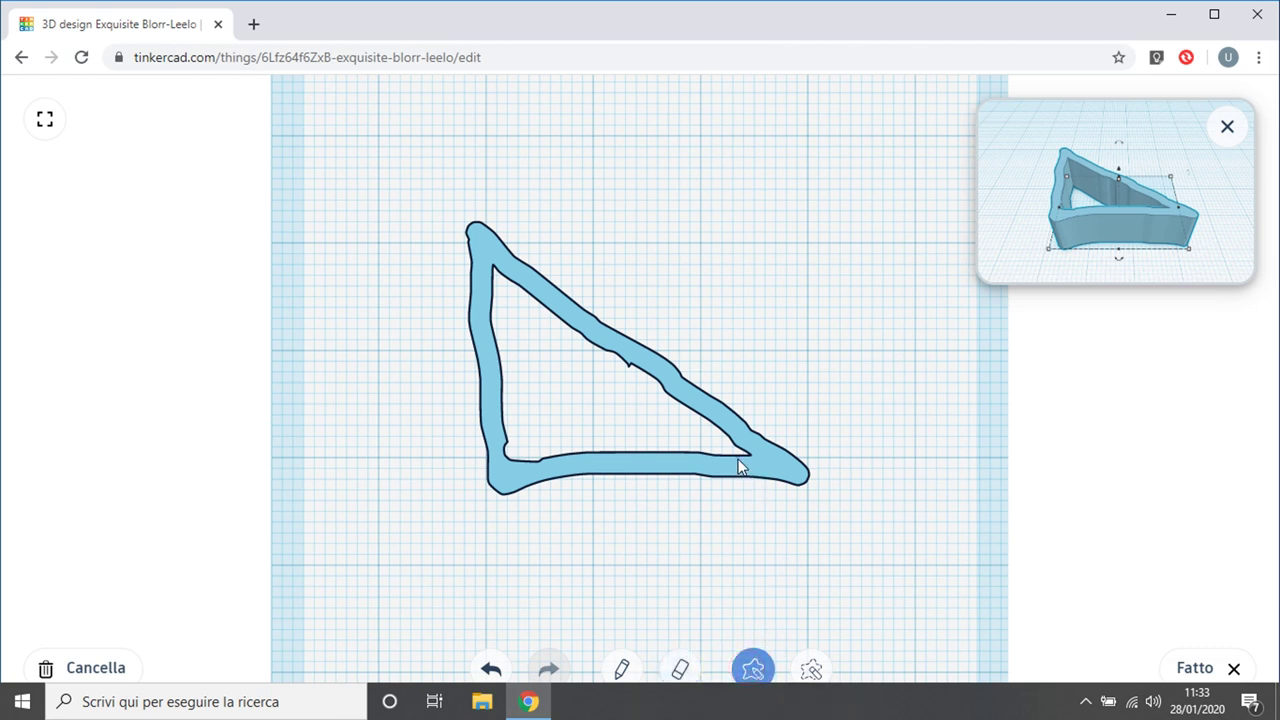
mouse_move(680, 140)
left_mouse_down()
mouse_move(705, 232)
mouse_move(733, 266)
mouse_move(815, 232)
mouse_move(823, 186)
mouse_move(806, 118)
mouse_move(762, 98)
mouse_move(671, 104)
mouse_move(646, 173)
mouse_move(537, 165)
mouse_move(475, 135)
mouse_move(460, 142)
mouse_move(463, 183)
mouse_move(568, 209)
mouse_move(681, 288)
mouse_move(747, 289)
mouse_move(811, 213)
left_mouse_up()
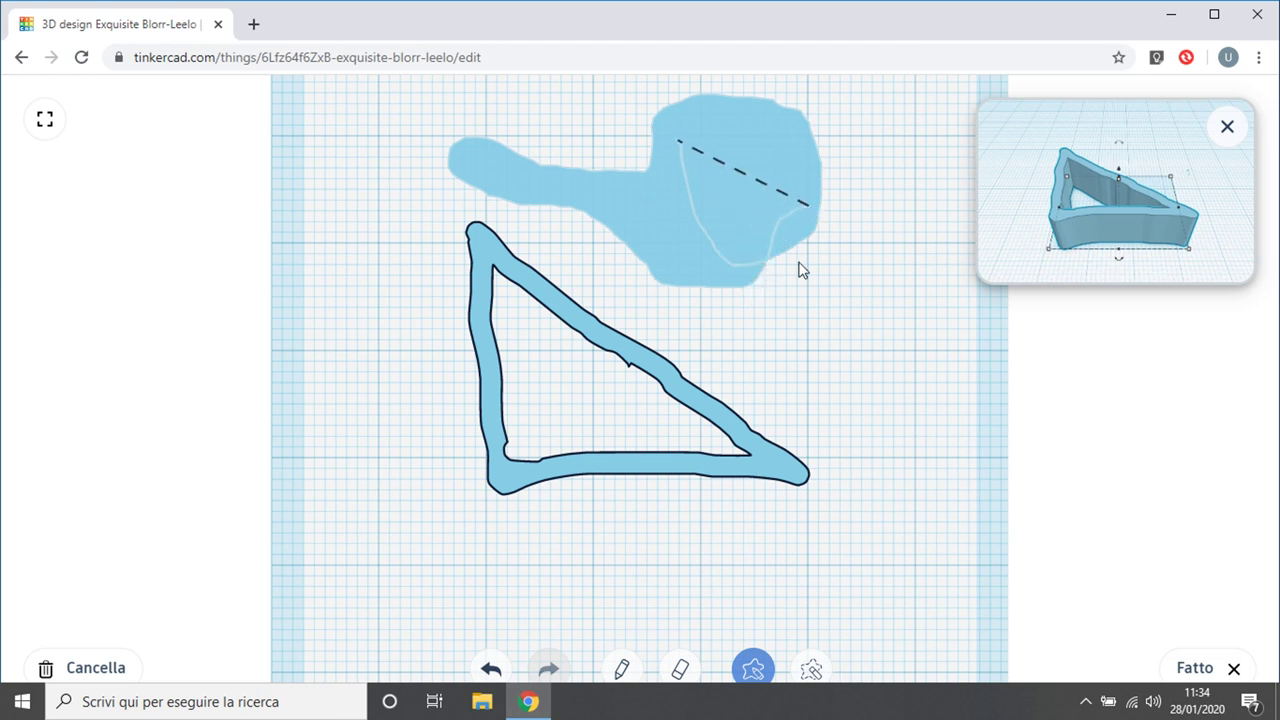
mouse_move(800, 268)
left_mouse_down()
mouse_move(837, 310)
mouse_move(854, 389)
mouse_move(966, 371)
mouse_move(931, 289)
mouse_move(908, 266)
mouse_move(874, 262)
left_mouse_up()
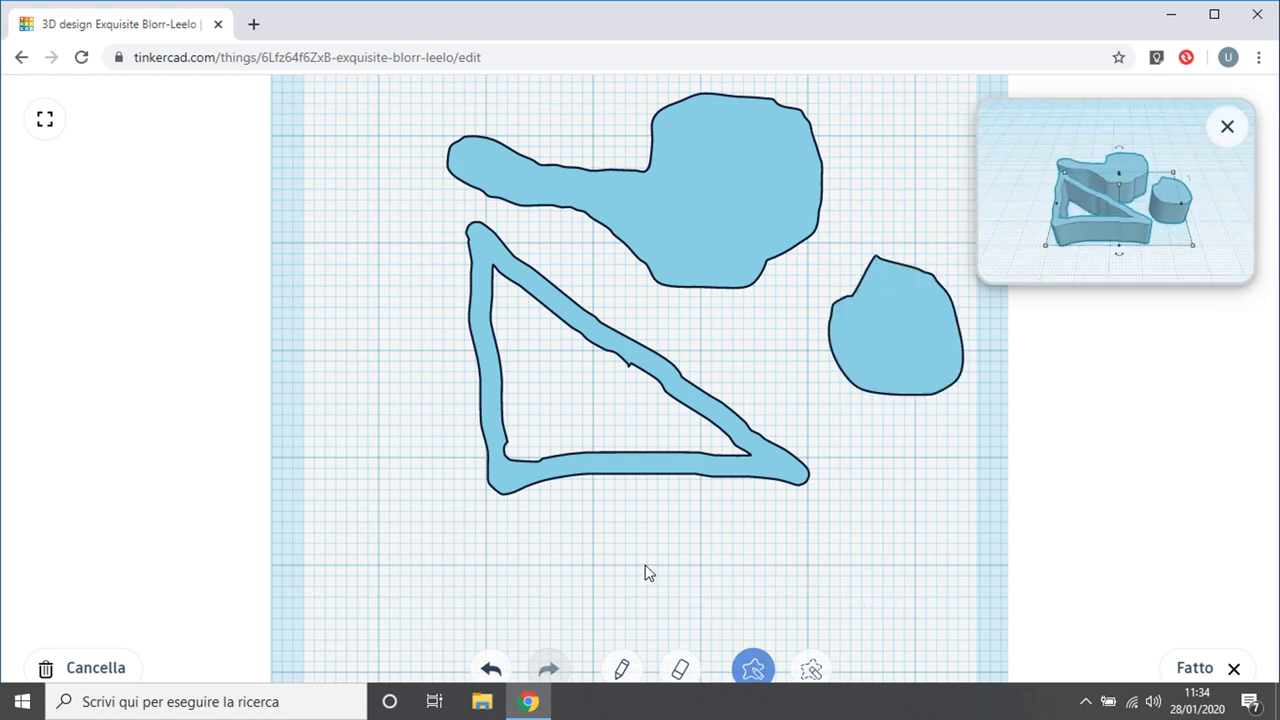
left_click_drag(645, 565, 736, 558)
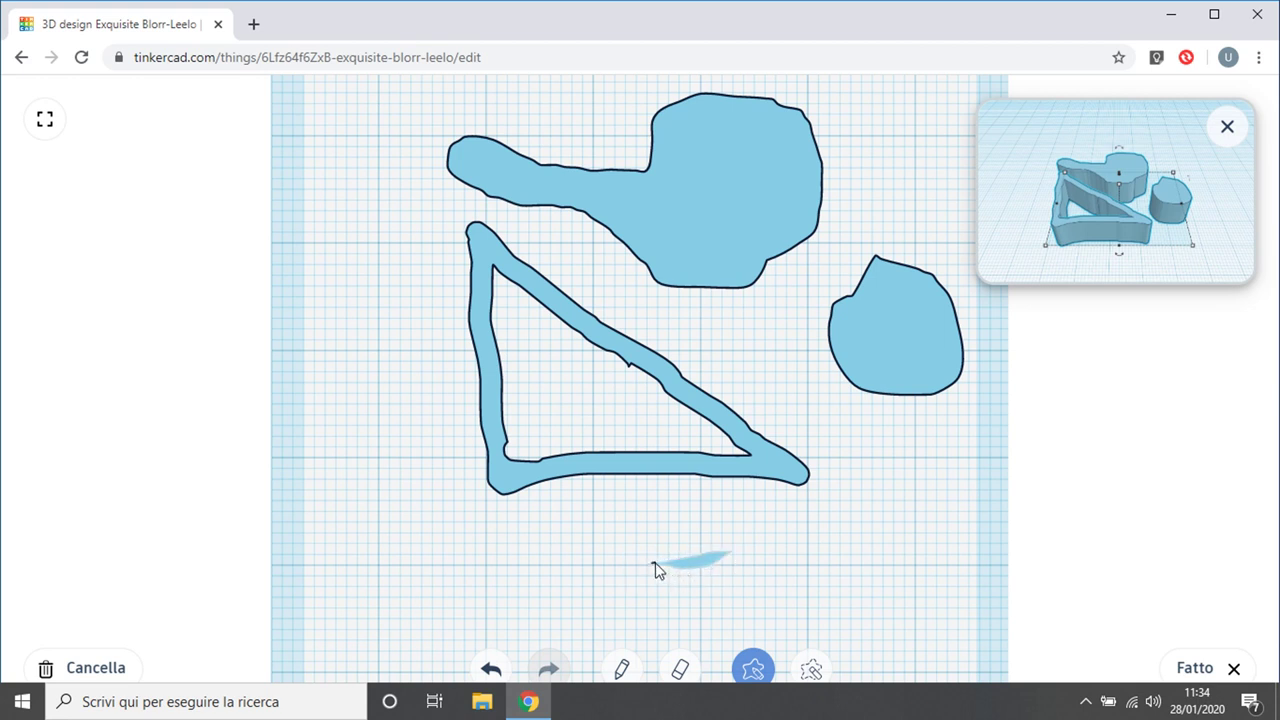
mouse_move(735, 559)
left_mouse_down()
mouse_move(965, 565)
mouse_move(972, 605)
mouse_move(953, 665)
mouse_move(974, 501)
mouse_move(912, 392)
mouse_move(828, 334)
mouse_move(731, 301)
mouse_move(540, 278)
mouse_move(485, 289)
mouse_move(409, 334)
mouse_move(390, 422)
mouse_move(436, 489)
mouse_move(472, 511)
mouse_move(611, 564)
mouse_move(835, 590)
mouse_move(852, 547)
mouse_move(838, 468)
mouse_move(741, 370)
mouse_move(582, 318)
mouse_move(538, 445)
mouse_move(603, 523)
mouse_move(615, 524)
mouse_move(636, 472)
left_mouse_up()
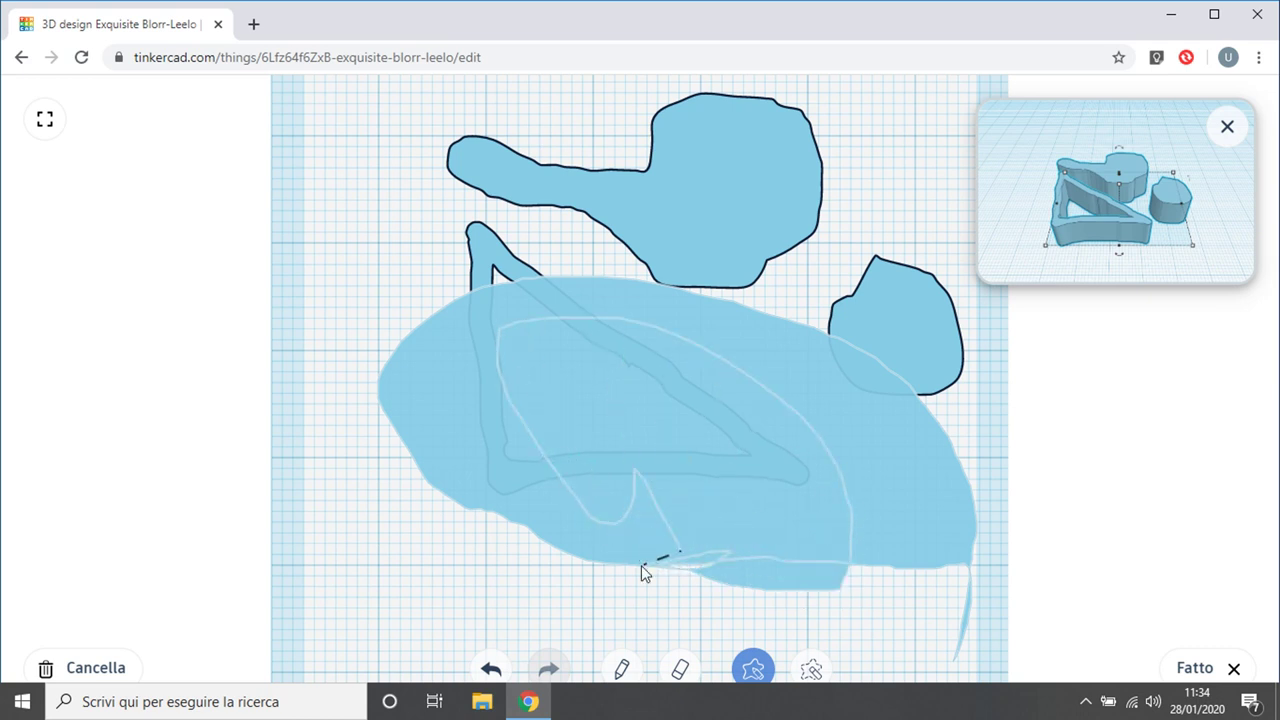
left_click_drag(641, 564, 513, 598)
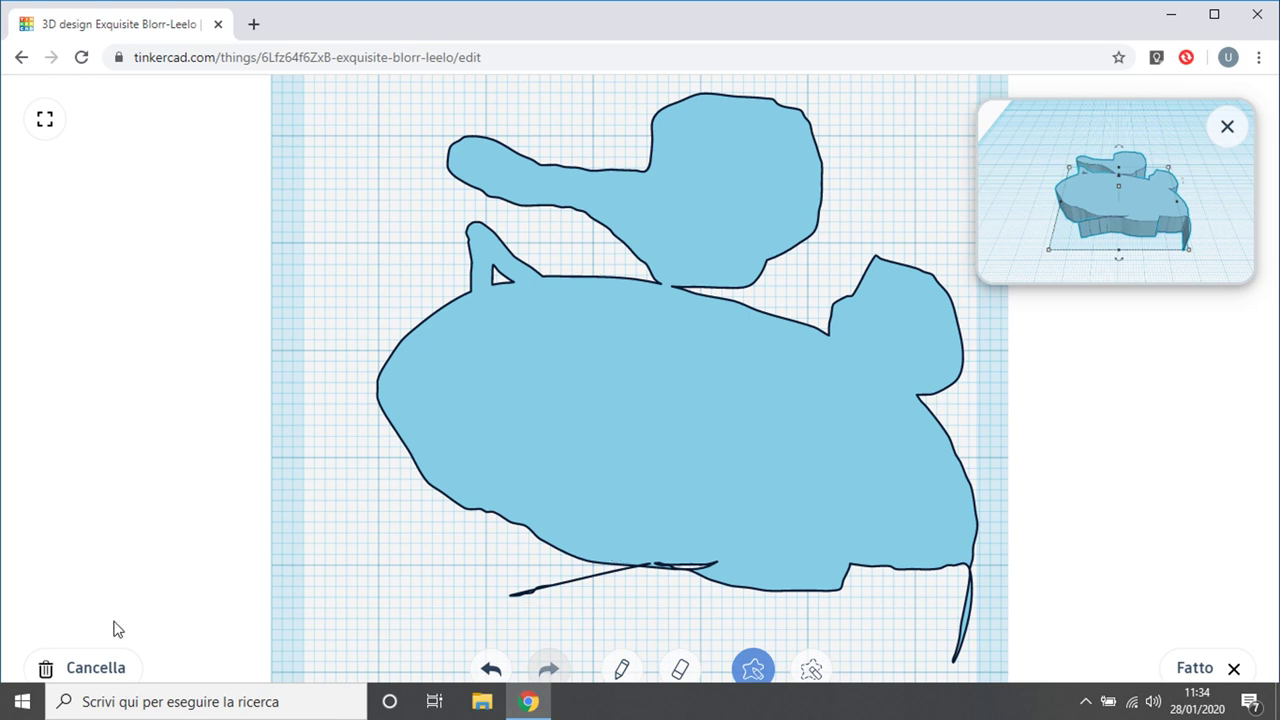
Clear the scribble canvas and draw a large filled heart-like freehand shape in its middle.
left_click(116, 665)
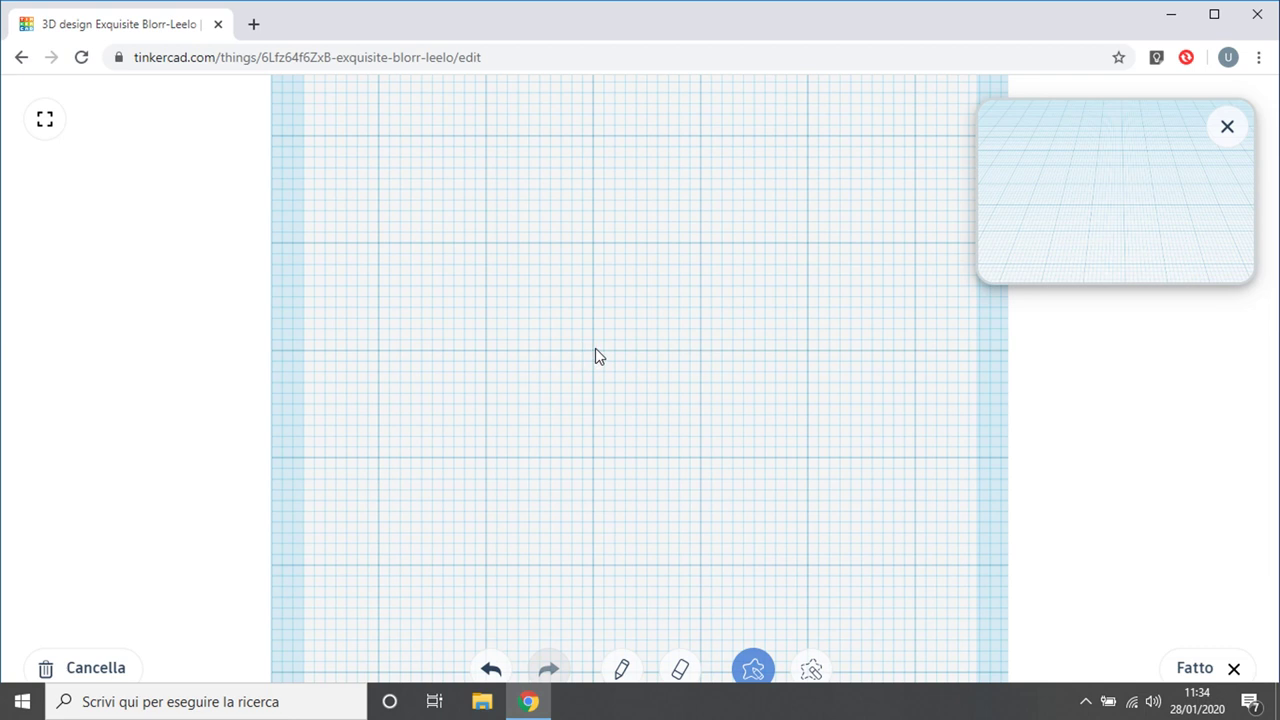
mouse_move(595, 348)
left_mouse_down()
mouse_move(783, 337)
mouse_move(865, 355)
mouse_move(870, 419)
mouse_move(849, 464)
mouse_move(763, 530)
mouse_move(585, 561)
mouse_move(495, 547)
mouse_move(432, 484)
mouse_move(413, 384)
mouse_move(416, 279)
mouse_move(521, 170)
mouse_move(570, 166)
mouse_move(653, 231)
mouse_move(657, 286)
mouse_move(736, 245)
mouse_move(816, 248)
mouse_move(881, 318)
mouse_move(858, 380)
left_mouse_up()
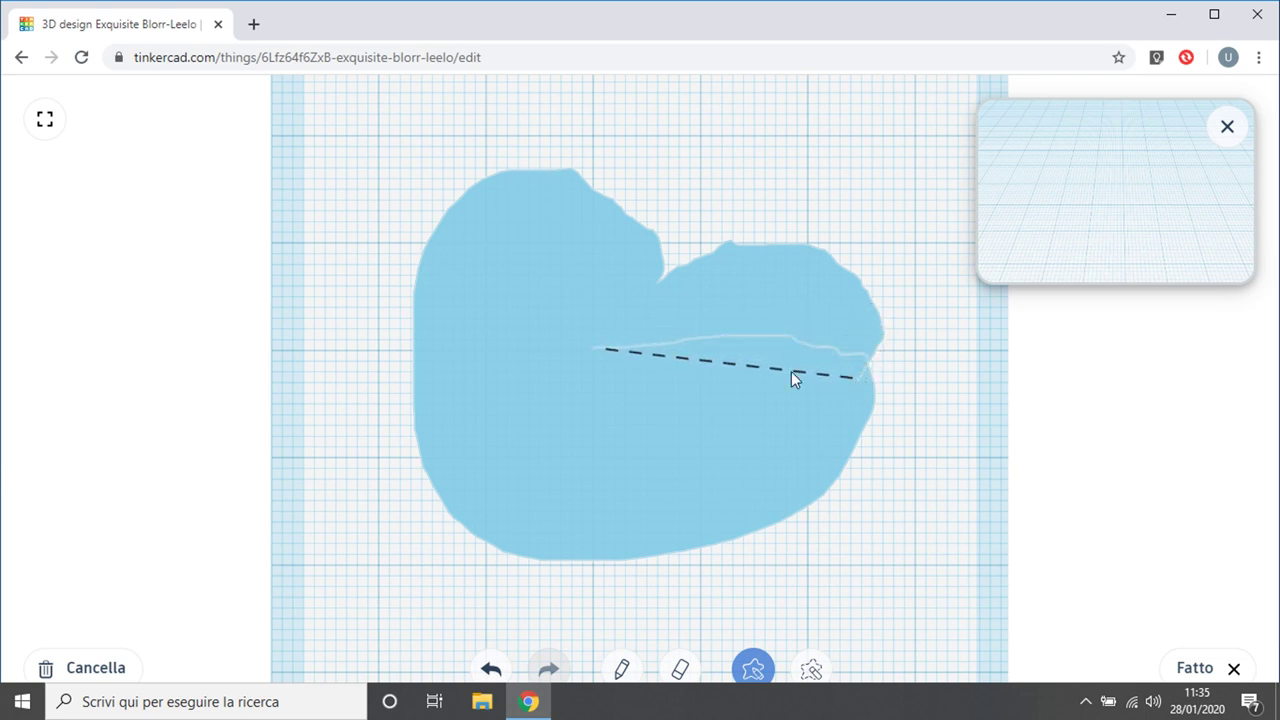
Cut an oval hole into the middle of the filled shape and a wedge from its left edge with the shape eraser.
left_click(815, 668)
left_click_drag(615, 402, 705, 386)
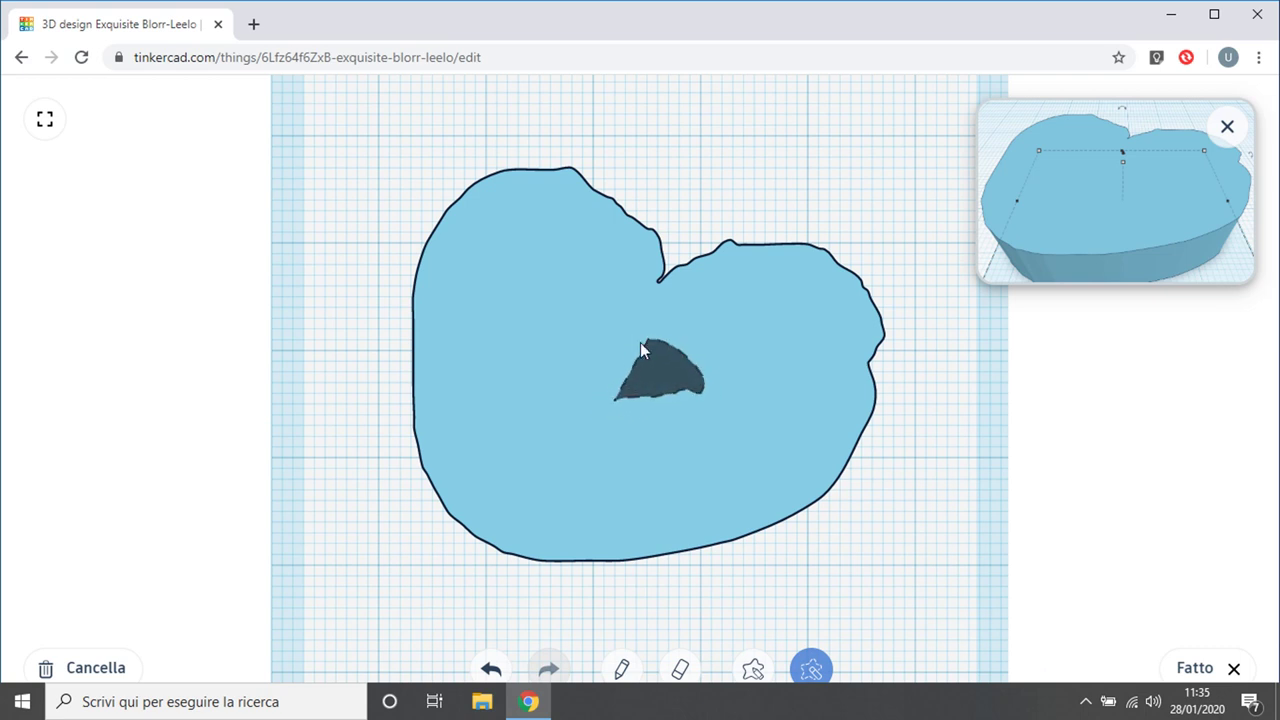
mouse_move(592, 370)
left_mouse_down()
mouse_move(566, 420)
mouse_move(637, 473)
mouse_move(709, 429)
mouse_move(698, 361)
mouse_move(640, 334)
mouse_move(604, 339)
mouse_move(529, 396)
left_mouse_up()
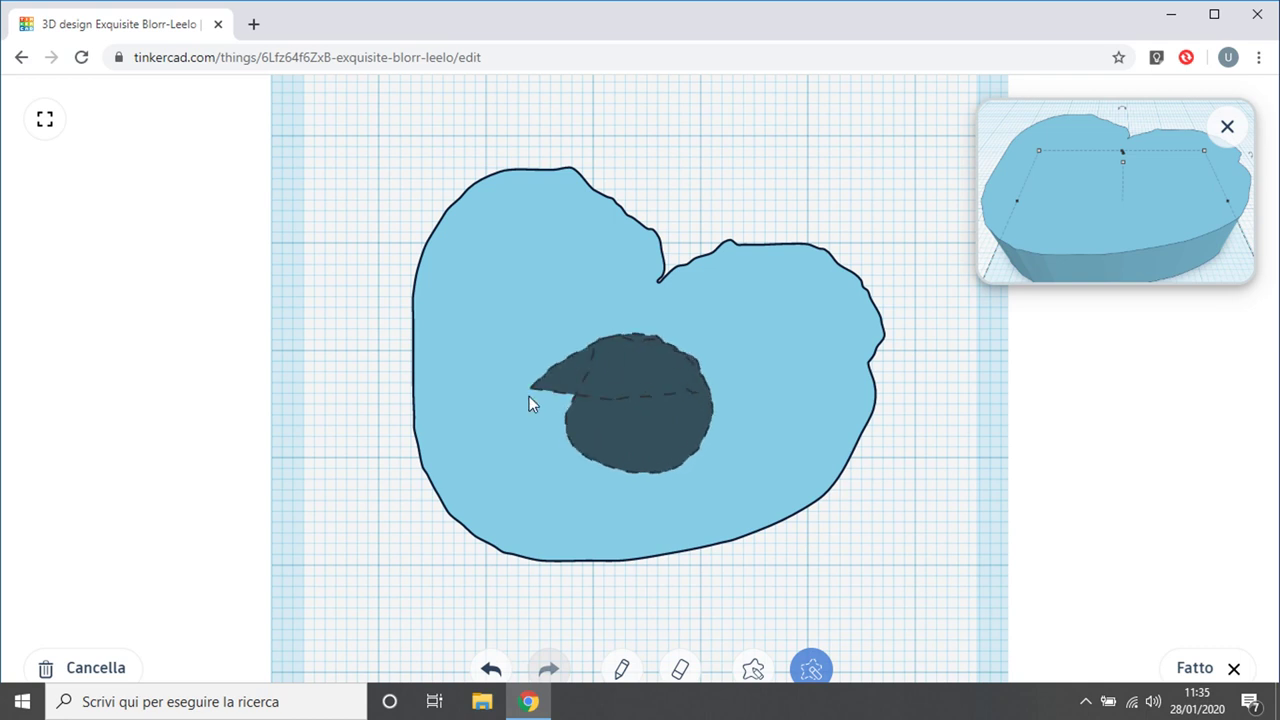
mouse_move(603, 465)
left_mouse_down()
mouse_move(686, 453)
mouse_move(703, 422)
left_mouse_up()
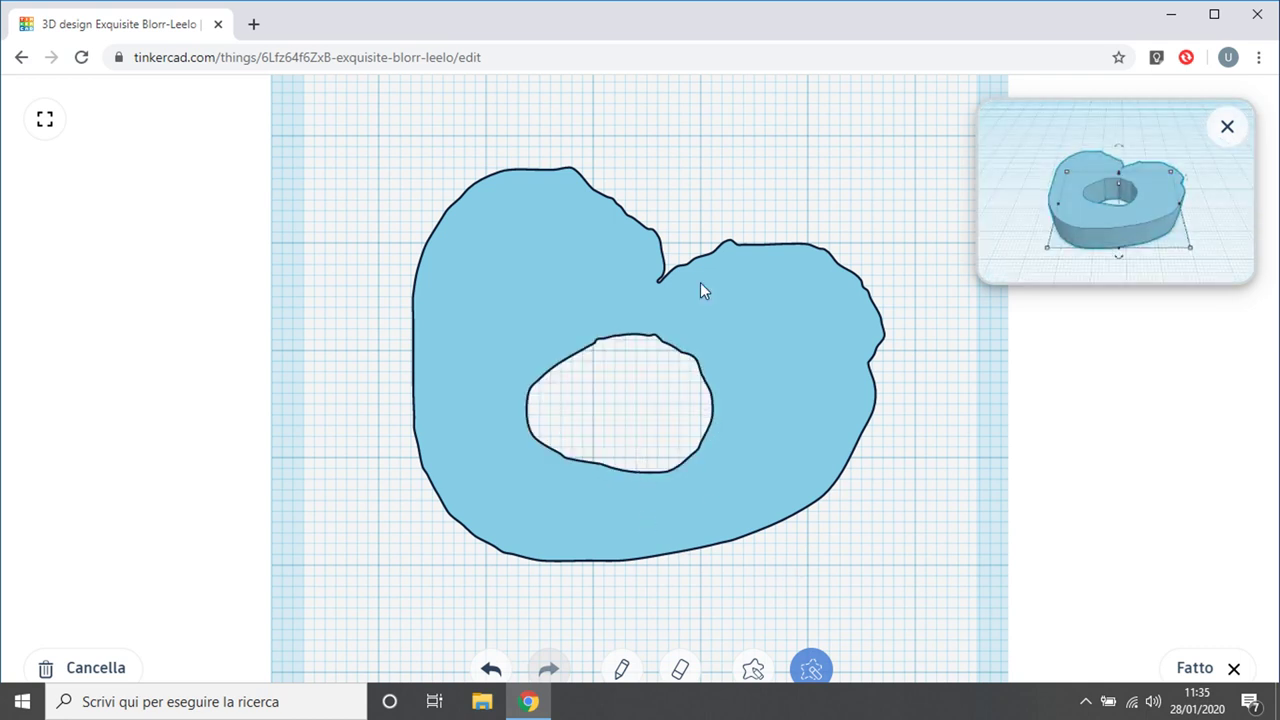
mouse_move(374, 96)
left_mouse_down()
mouse_move(354, 180)
mouse_move(389, 437)
mouse_move(480, 506)
left_mouse_up()
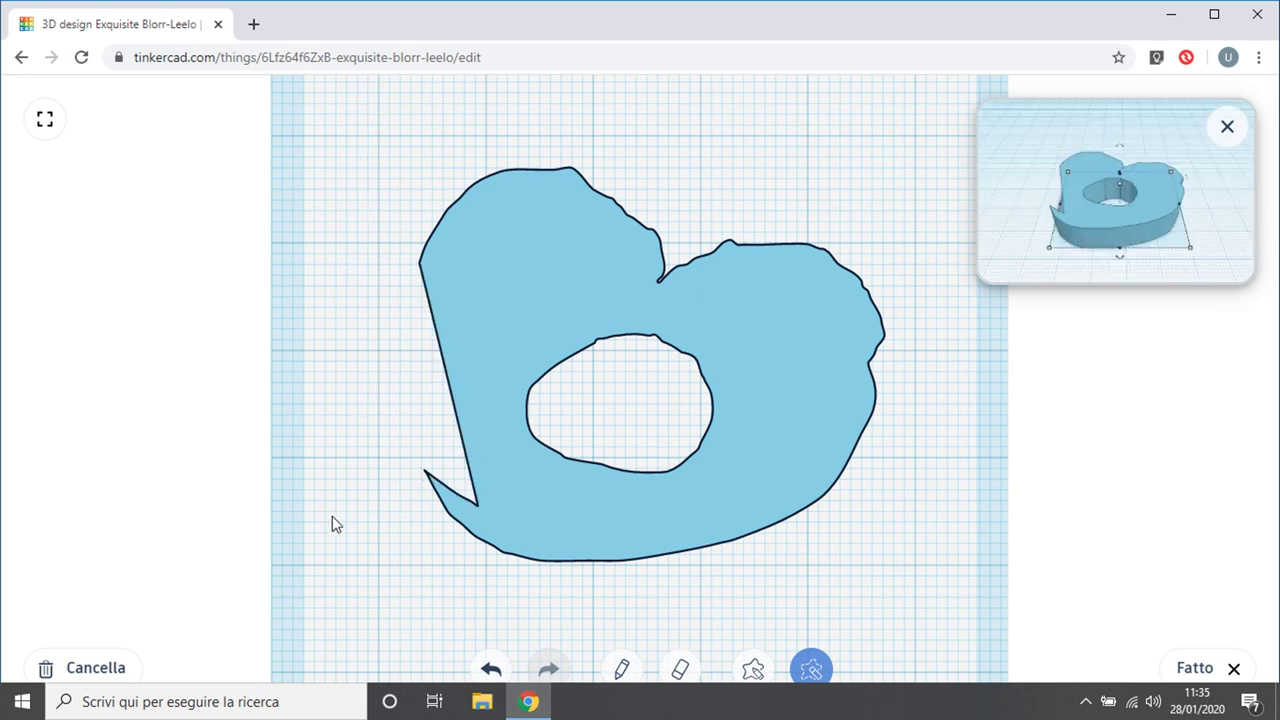
Clear the scribble canvas, draw a long closed triangular outline freehand and finish the scribble.
left_click(45, 669)
left_click(622, 668)
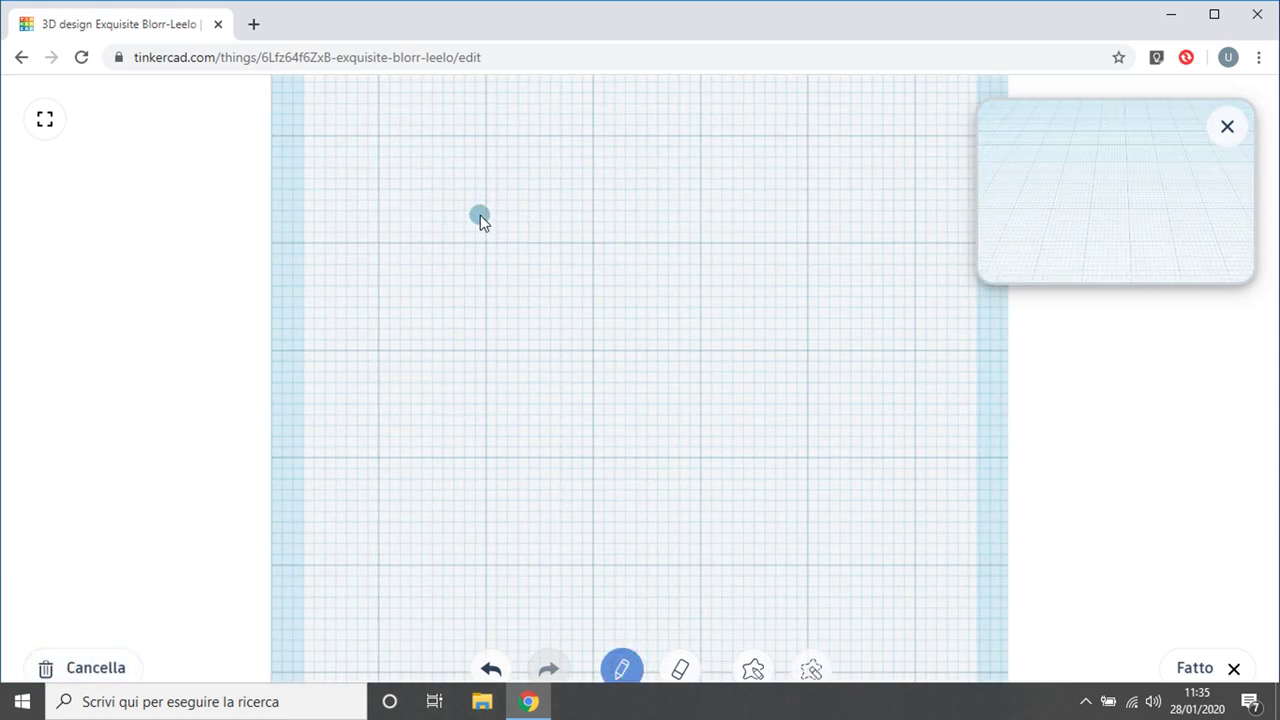
mouse_move(480, 213)
left_mouse_down()
mouse_move(493, 401)
mouse_move(513, 408)
mouse_move(664, 421)
mouse_move(992, 389)
mouse_move(662, 300)
mouse_move(543, 260)
mouse_move(490, 228)
left_mouse_up()
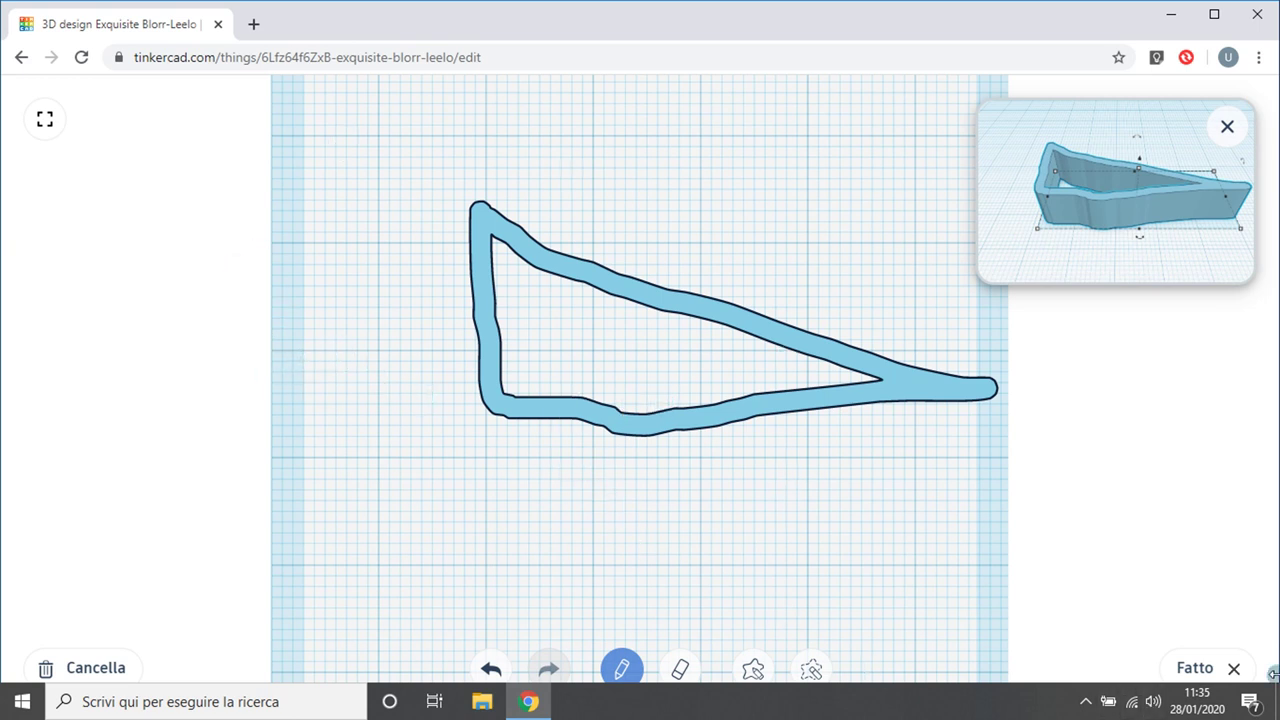
left_click(1200, 668)
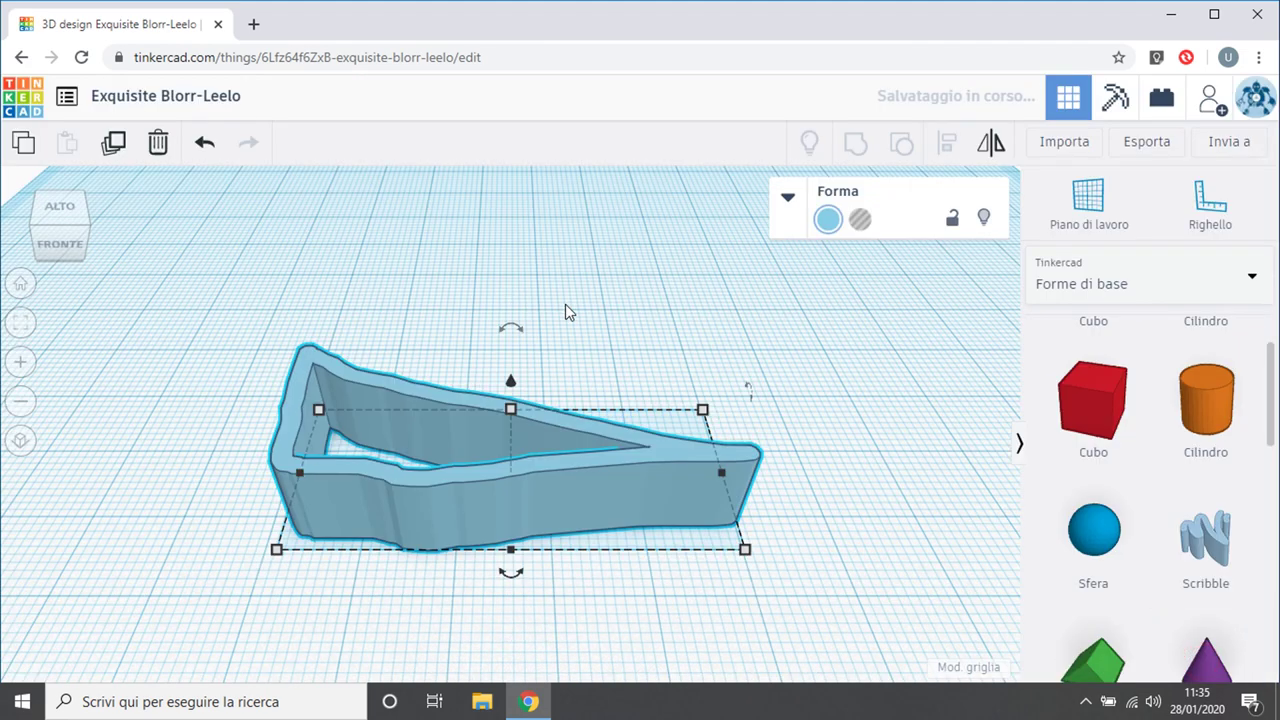
Stretch the scribble shape toward the back of the workplane and shorten its width to about 43.83 mm.
right_click_drag(565, 310, 571, 350)
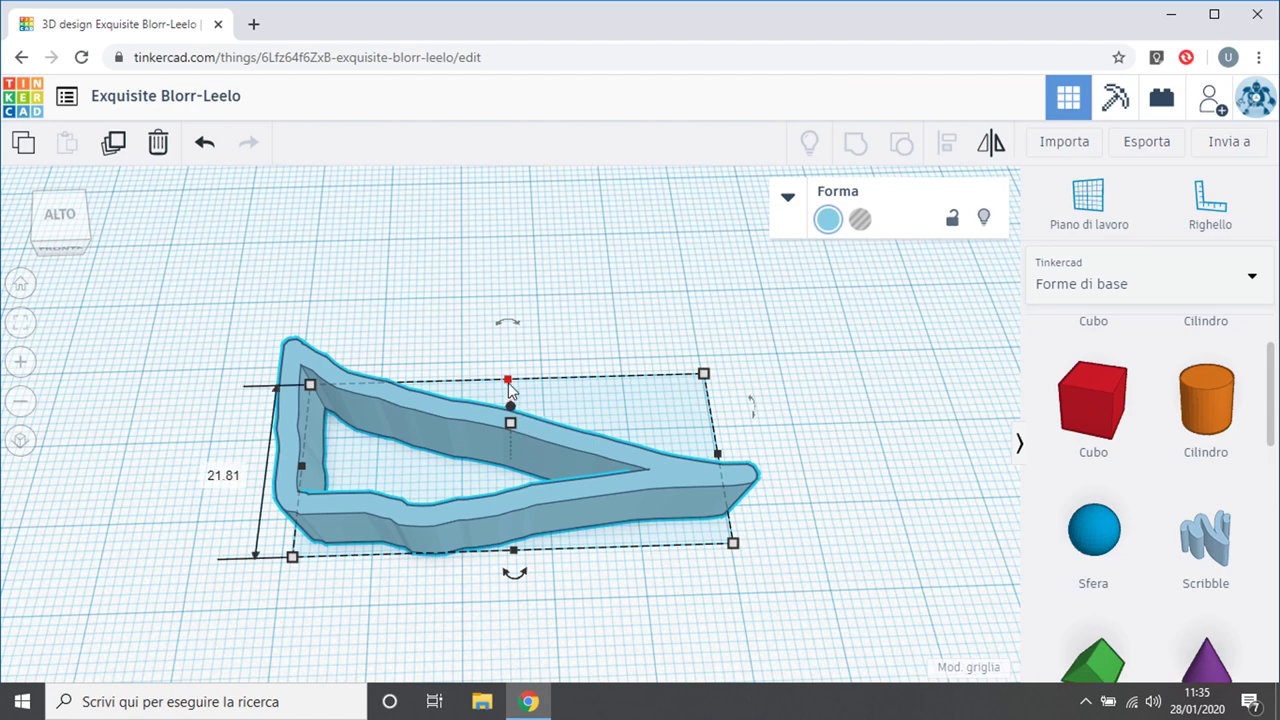
left_click_drag(508, 379, 479, 366)
left_click_drag(715, 439, 671, 443)
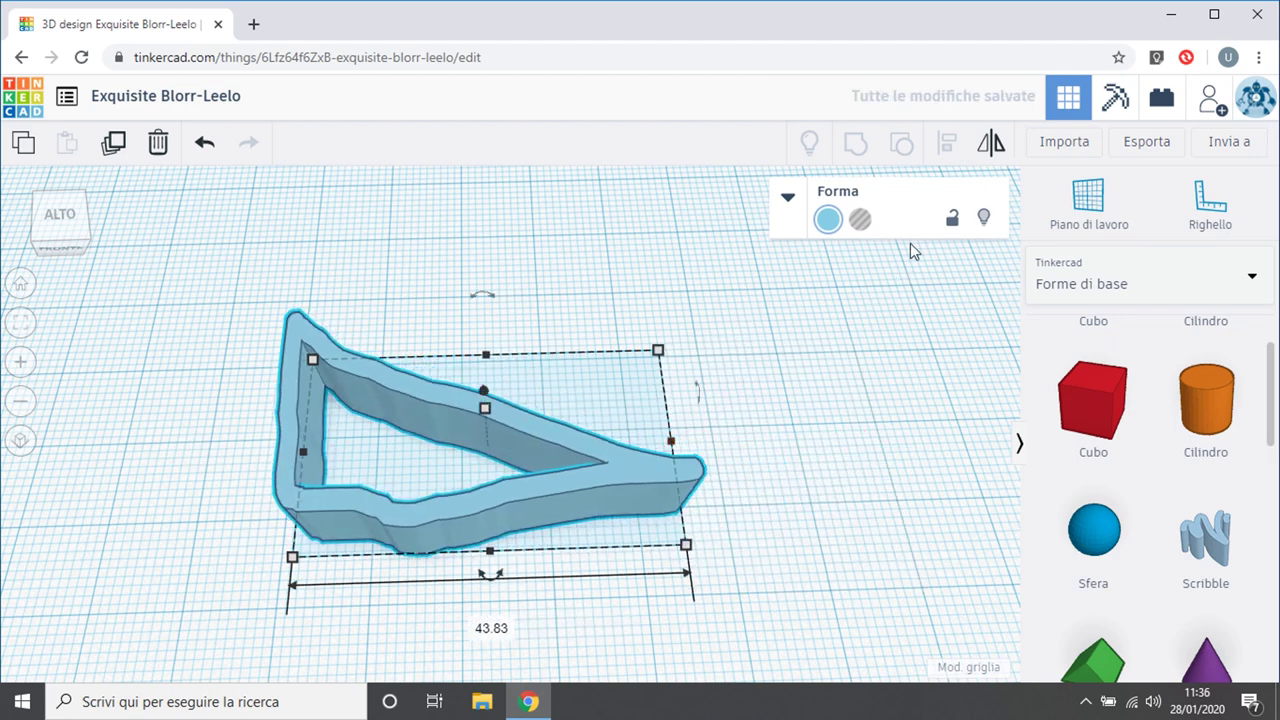
Turn the scribble shape into a hole and back into a solid, and deselect it.
left_click(859, 219)
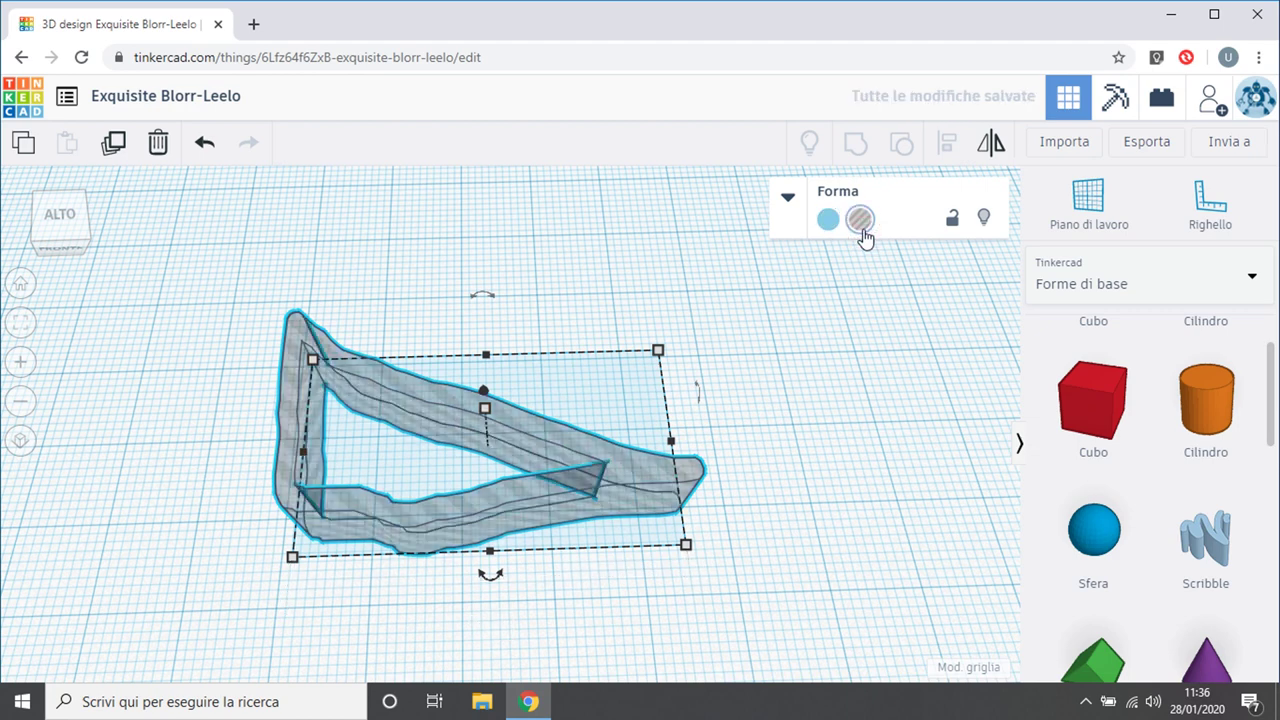
left_click(829, 220)
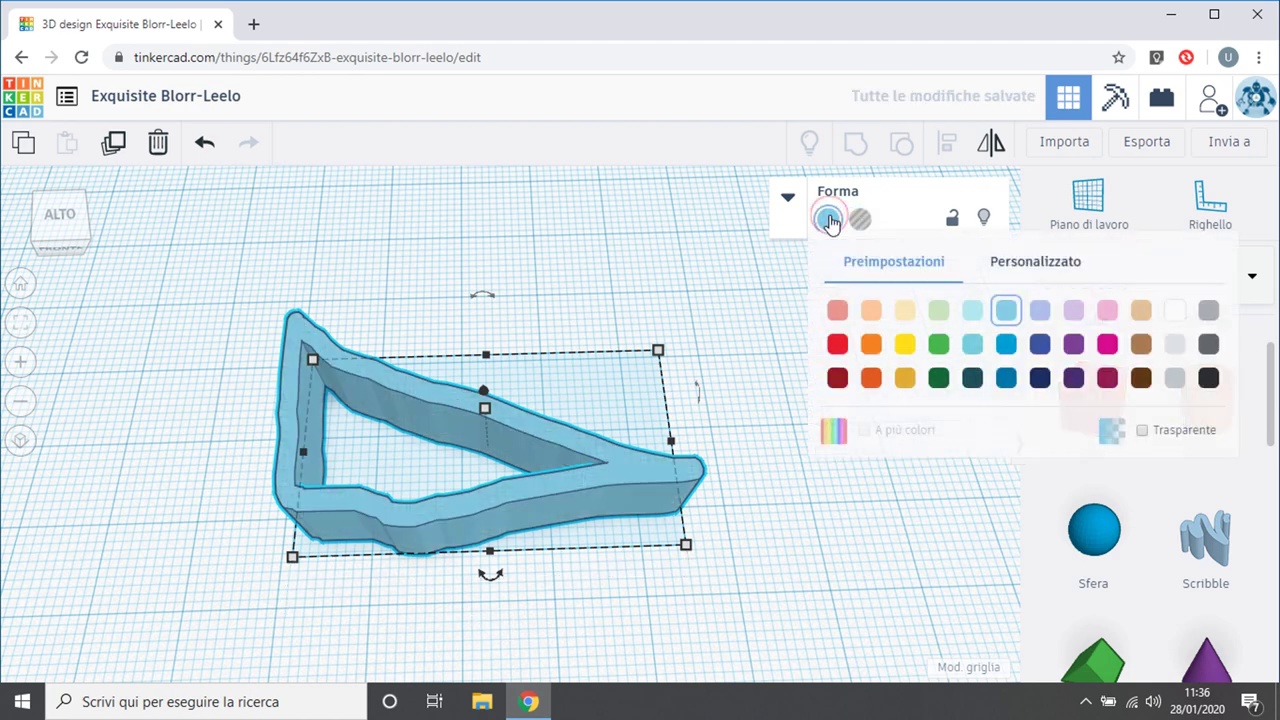
left_click(772, 582)
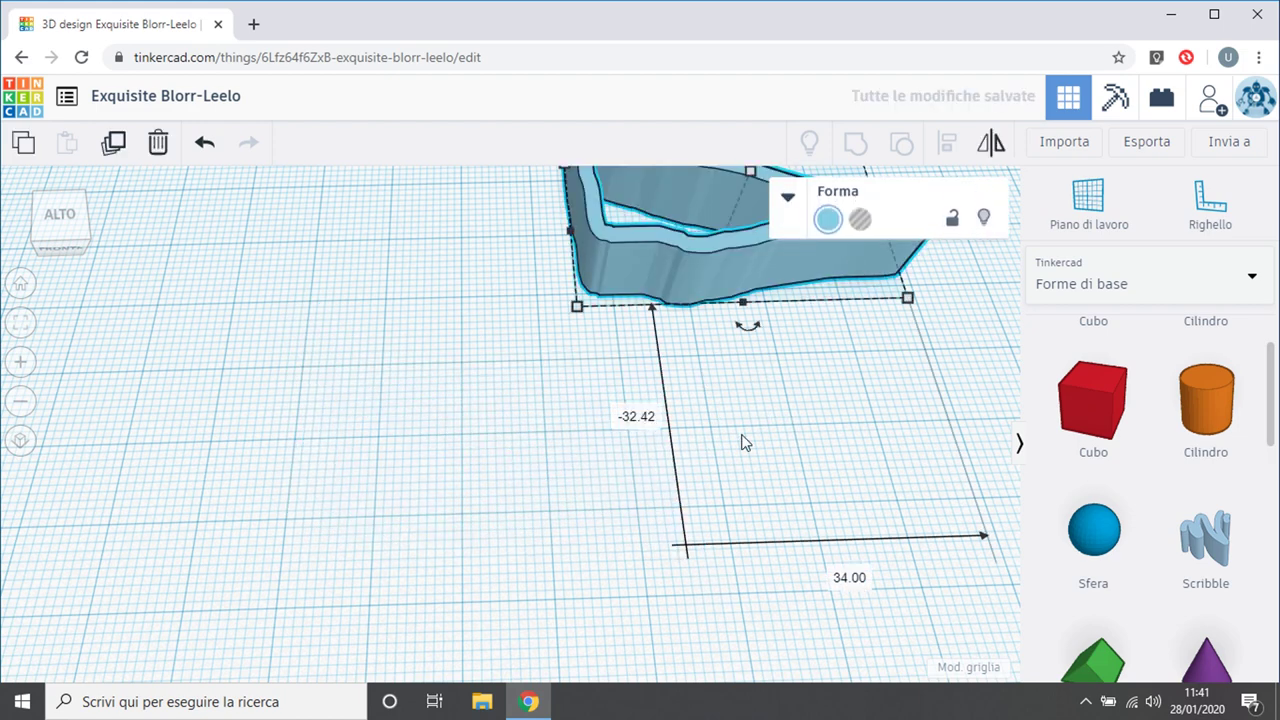
left_click(469, 440)
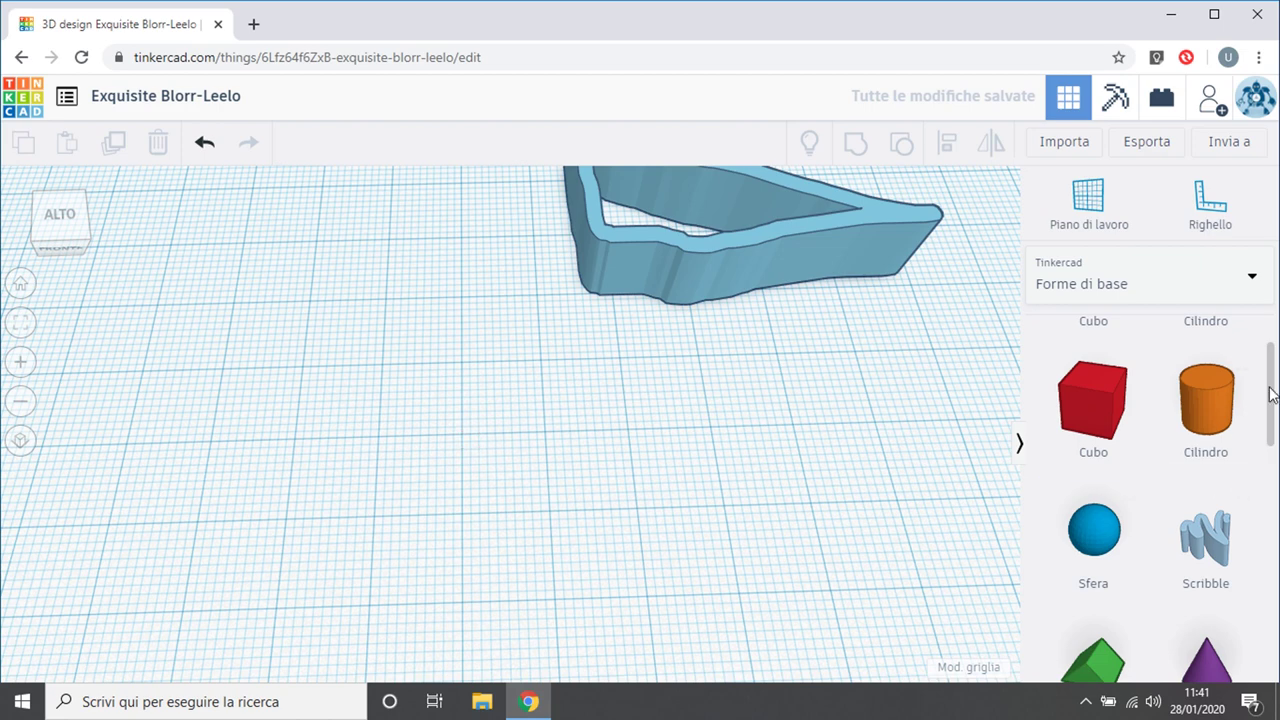
Place a Text shape from the basic shapes on the workplane in front of the scribble shape.
left_click_drag(1268, 396, 1277, 487)
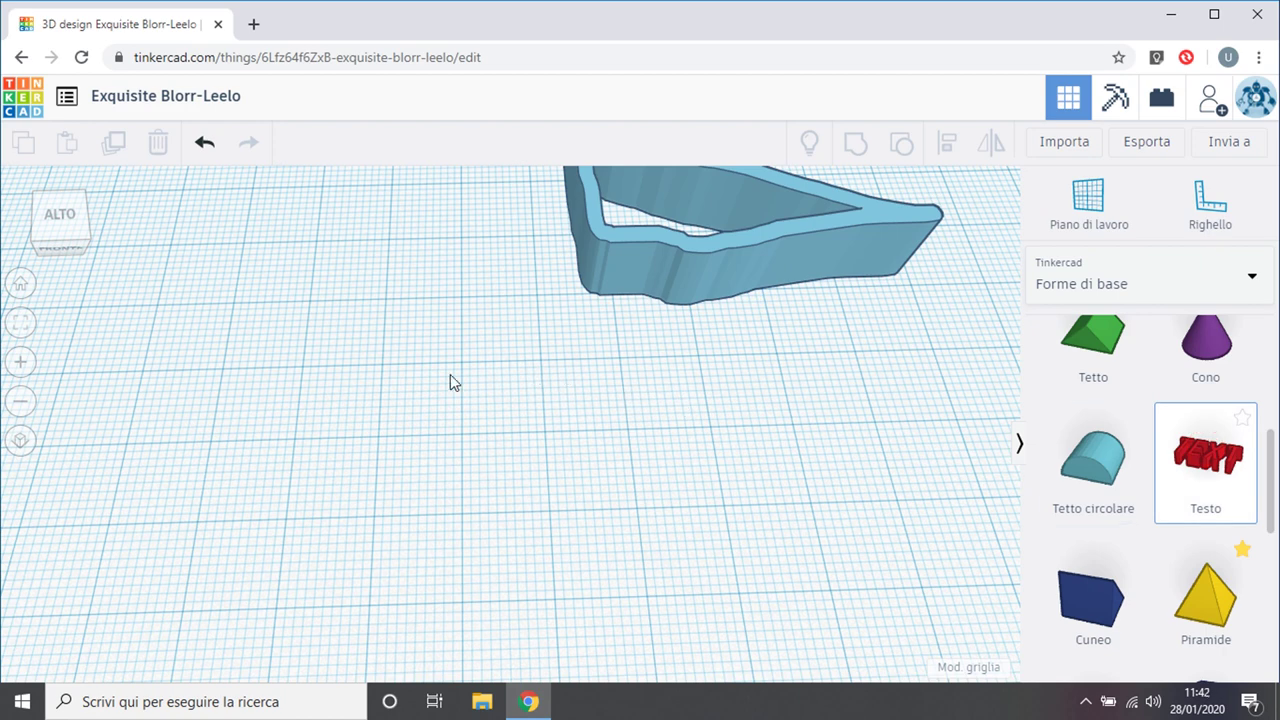
left_click_drag(201, 488, 335, 507)
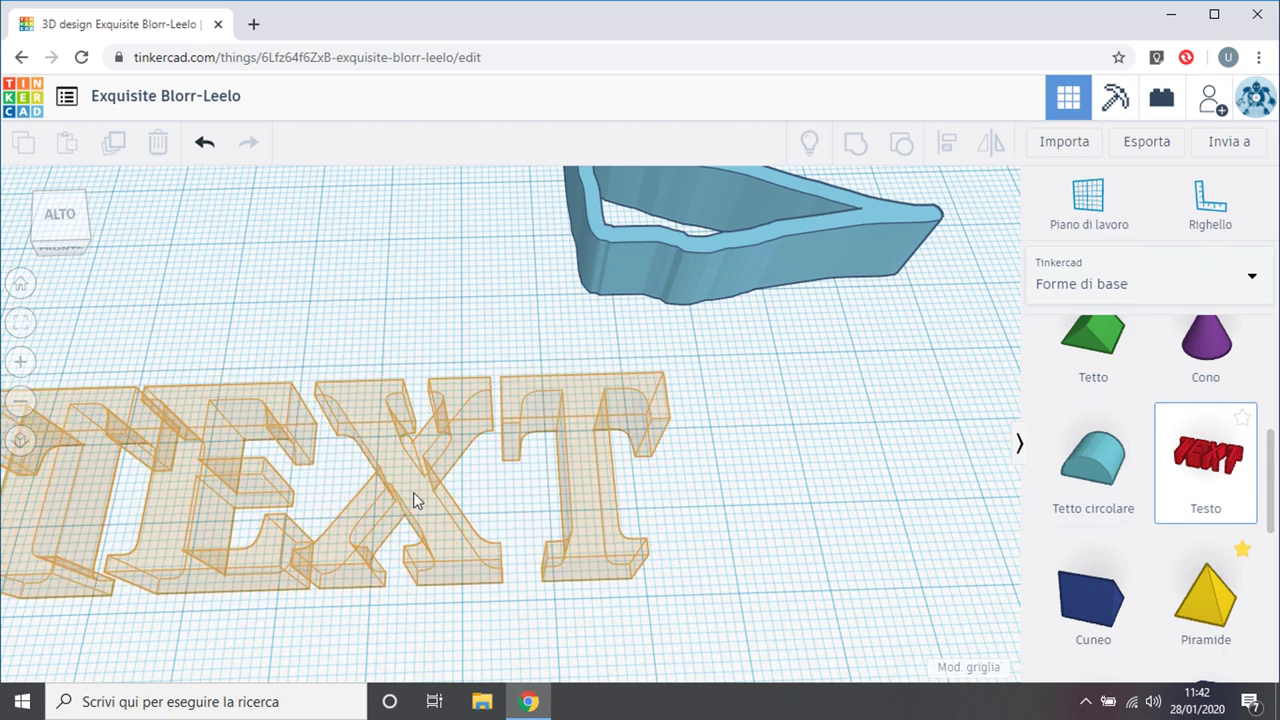
left_click_drag(413, 492, 414, 491)
scroll(414, 491, "down", 3)
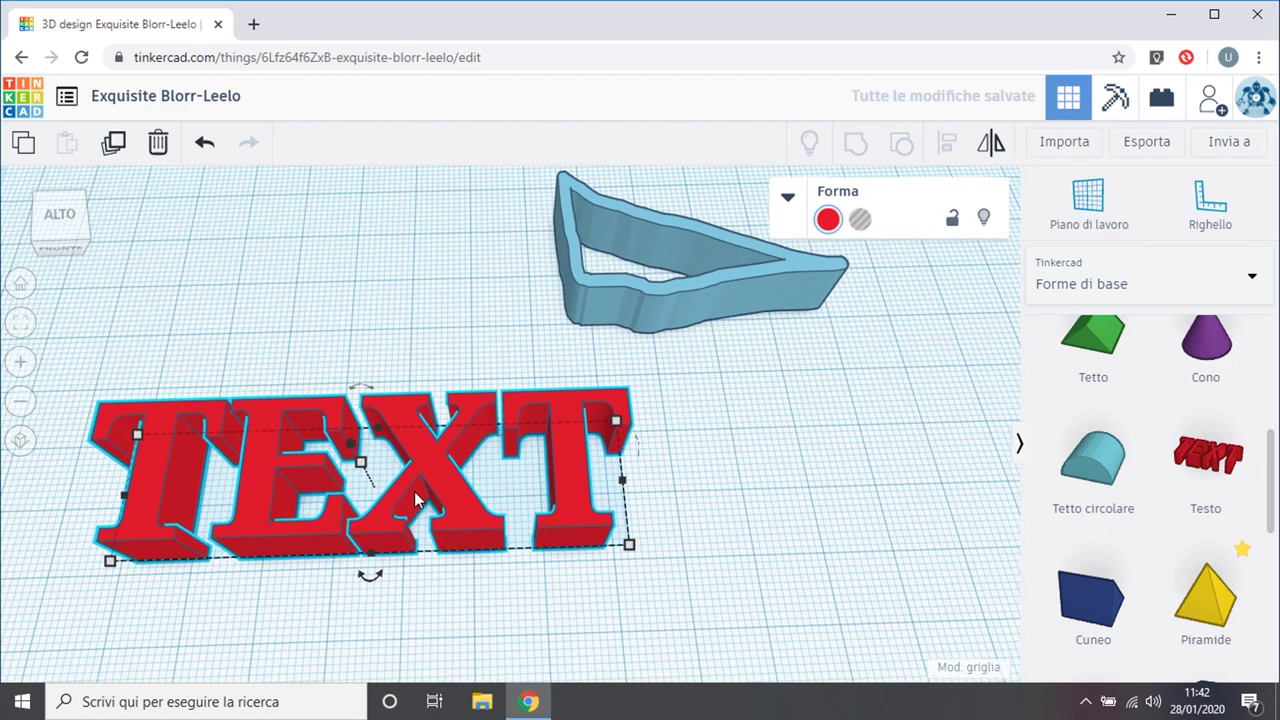
Change the wording of the text shape to "ciao".
left_click(788, 197)
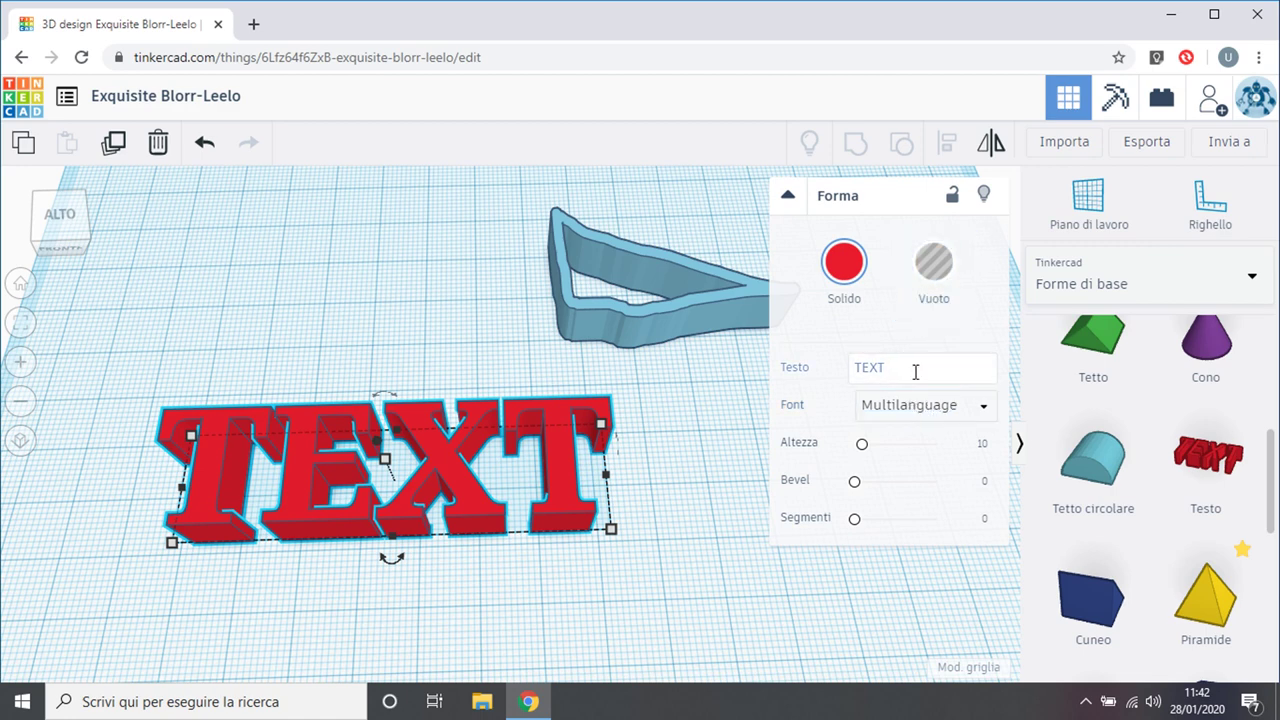
left_click(915, 372)
double_click(909, 369)
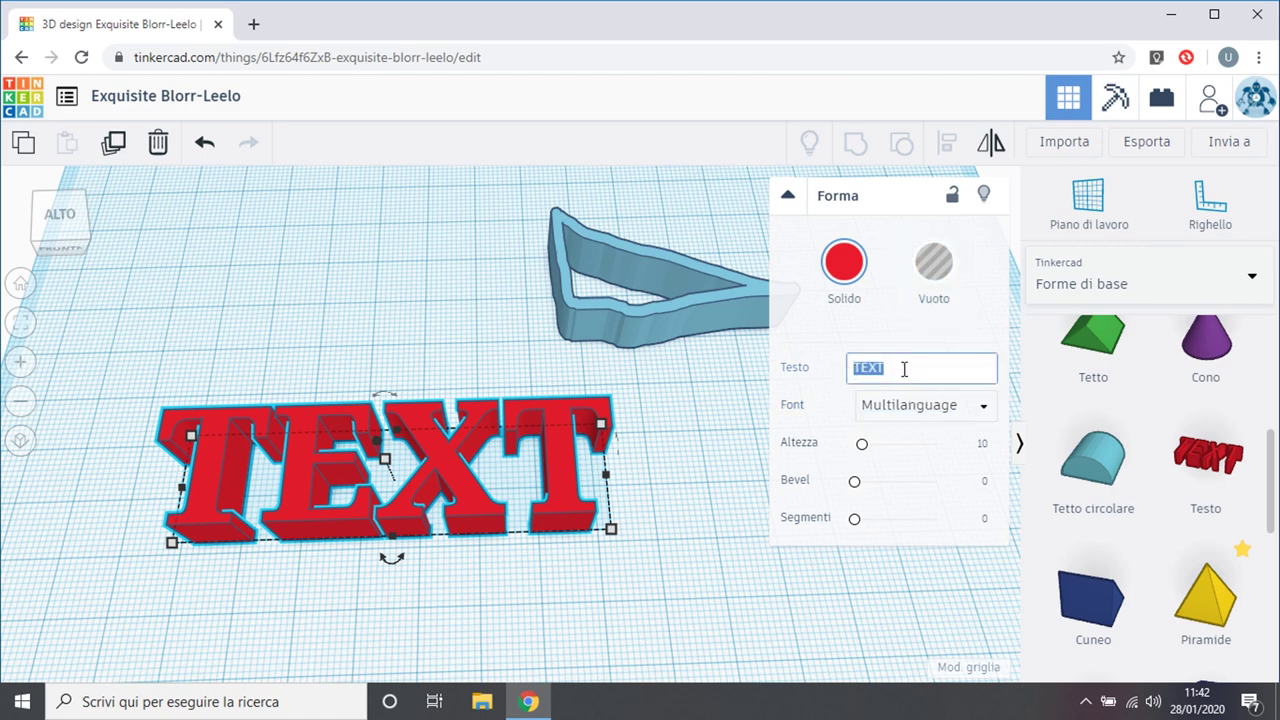
key("BackSpace")
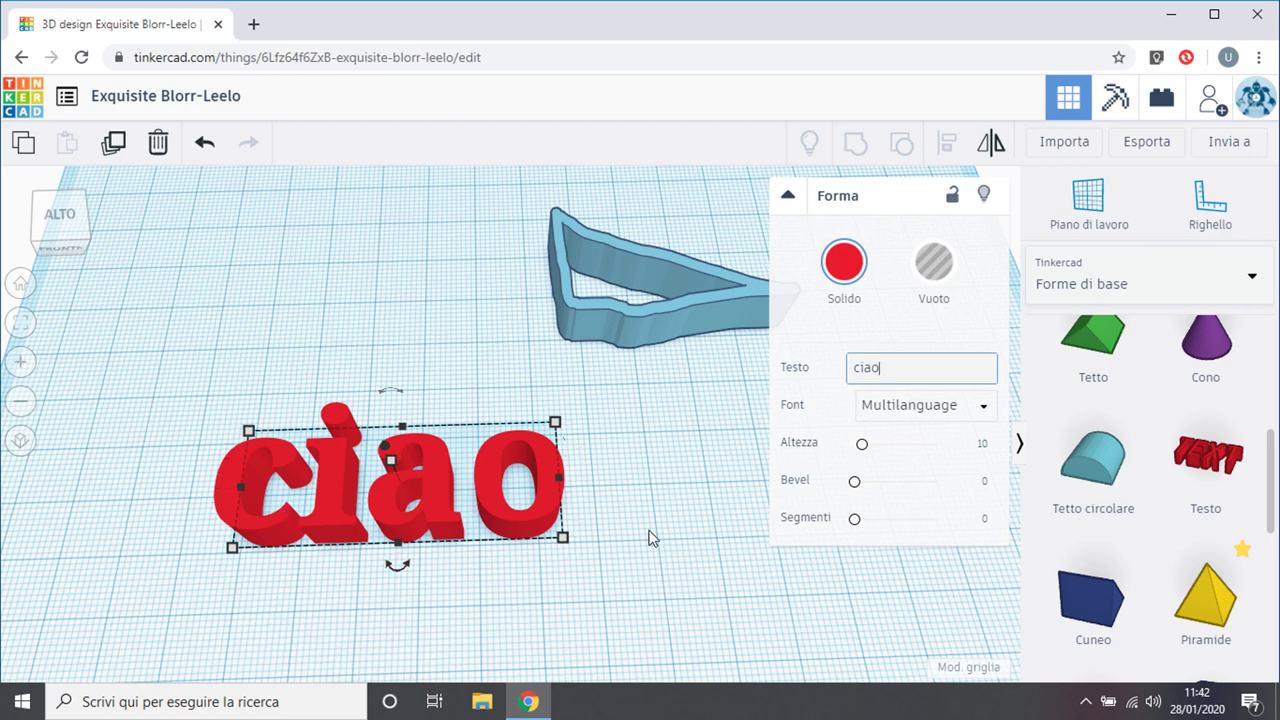
Try the Sans and Sans Mono fonts on the "ciao" text and set its font to Serif.
left_click(984, 406)
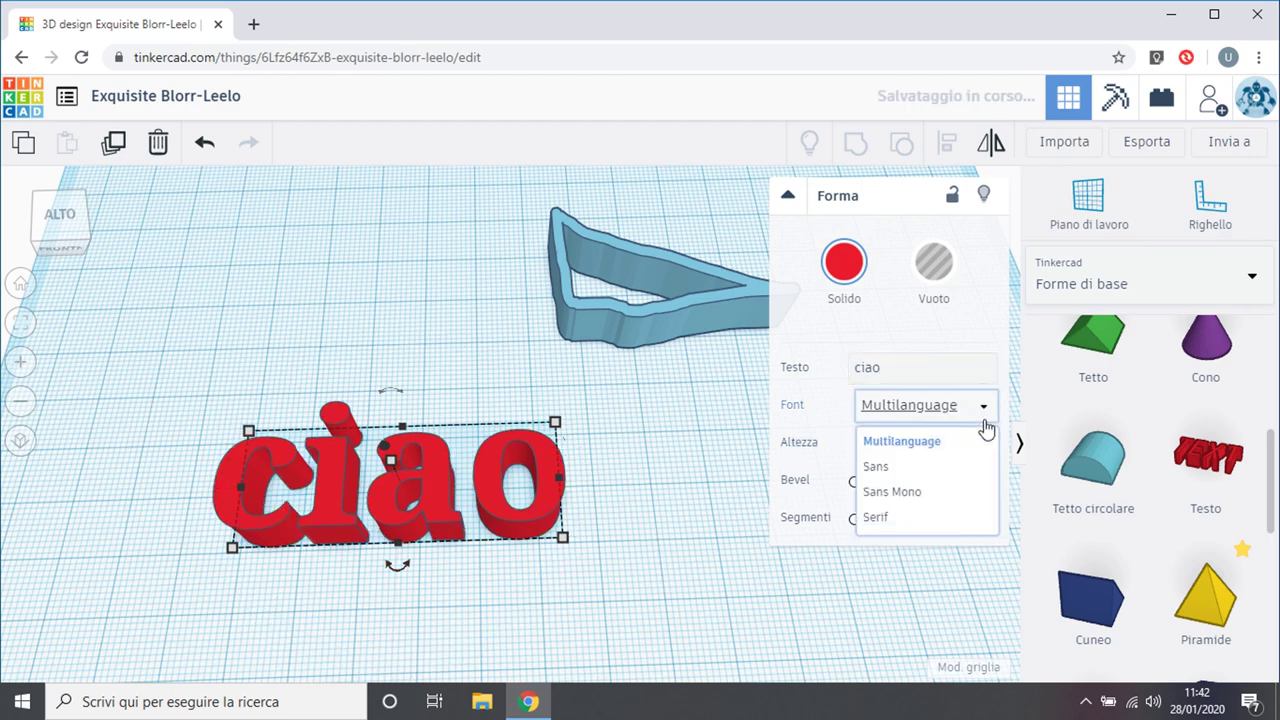
left_click(968, 476)
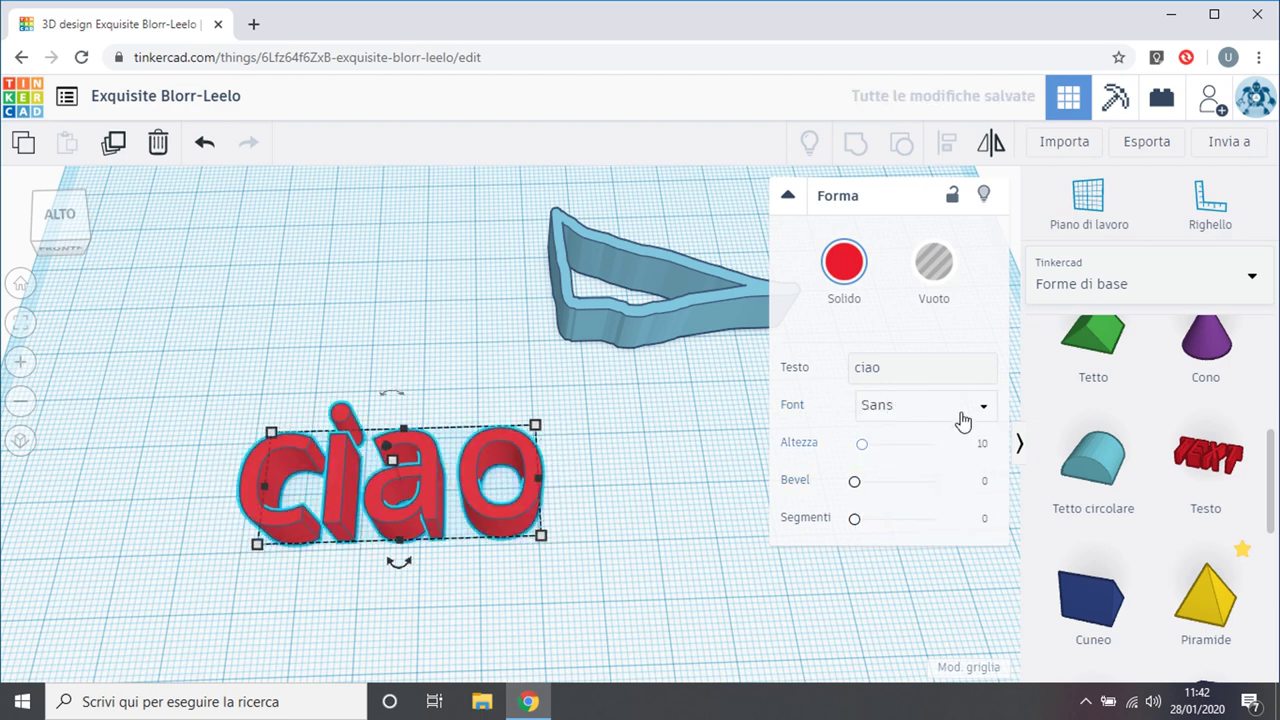
left_click(922, 495)
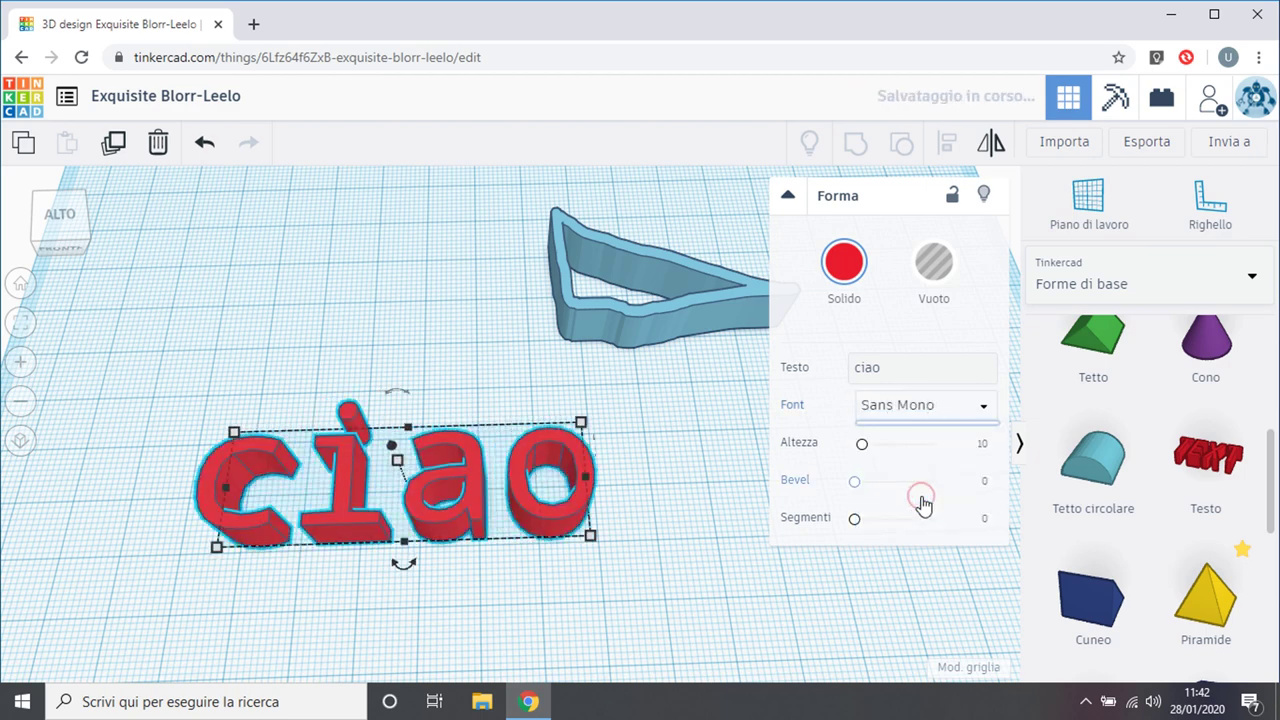
left_click(951, 406)
left_click(922, 518)
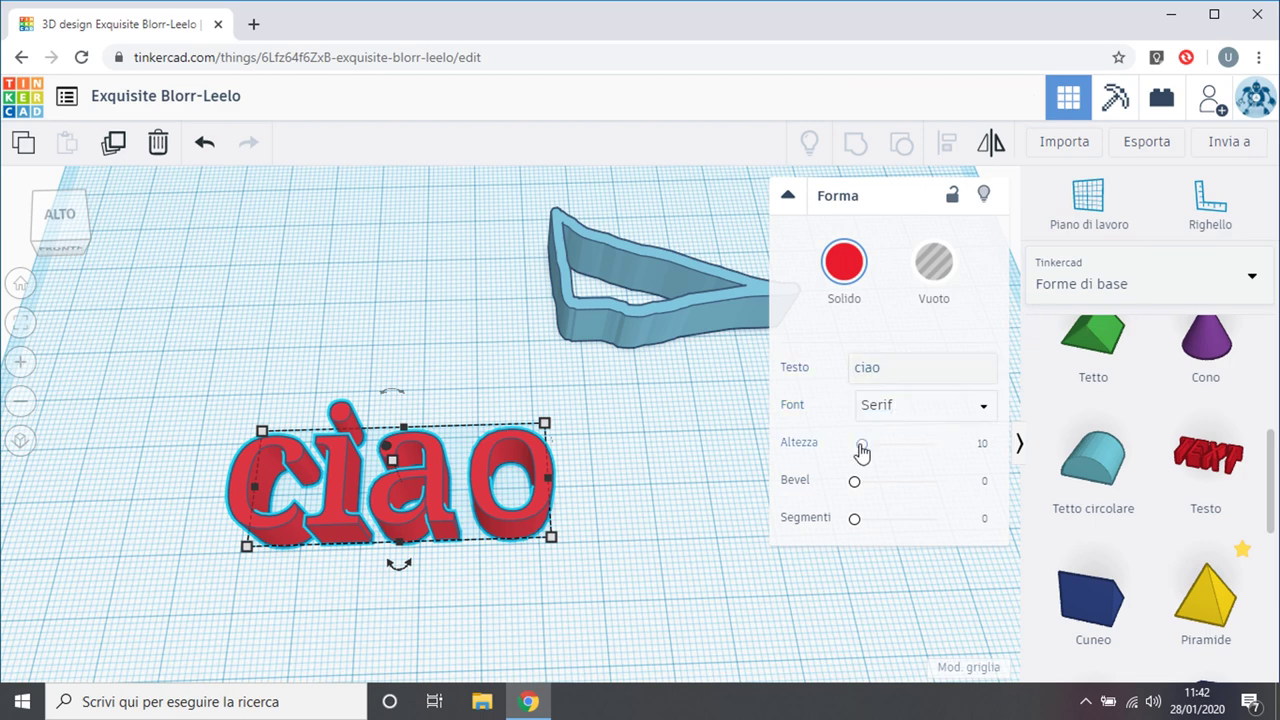
Examine the separate letters of the "ciao" text from above and from several angles.
left_click(640, 475)
right_click_drag(646, 586, 645, 620)
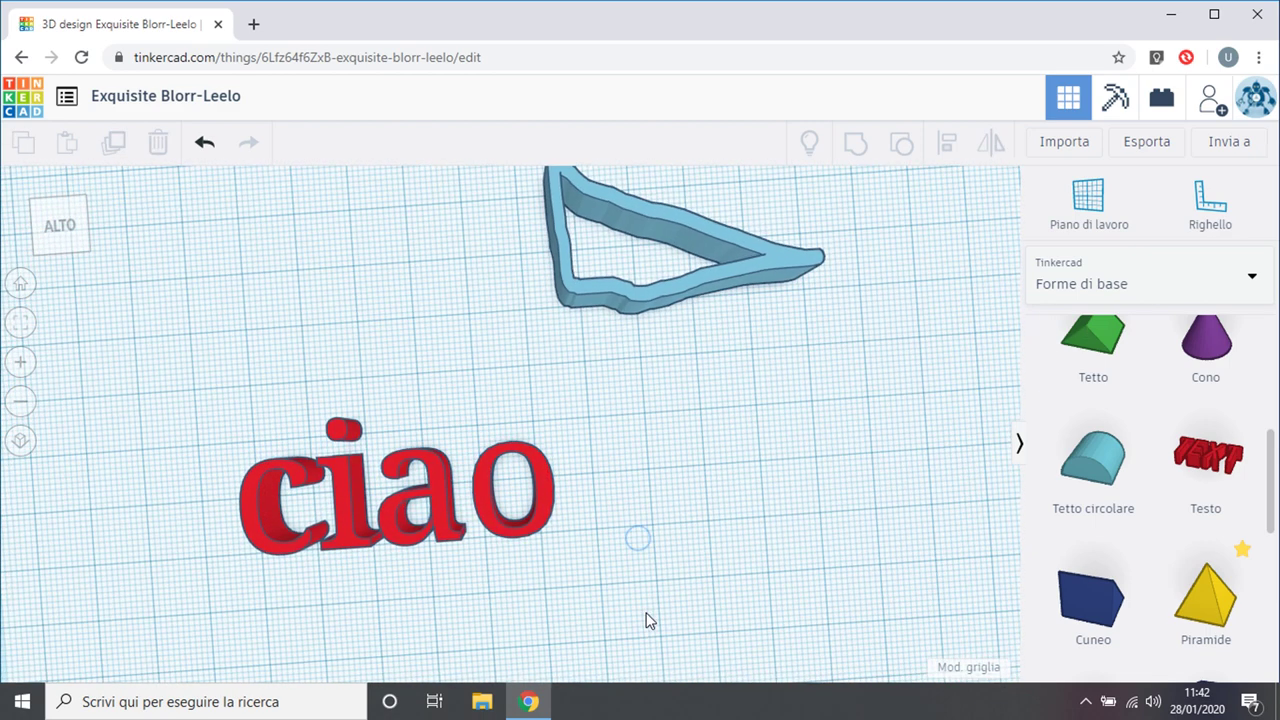
right_click_drag(655, 552, 461, 585)
key("ctrl+z")
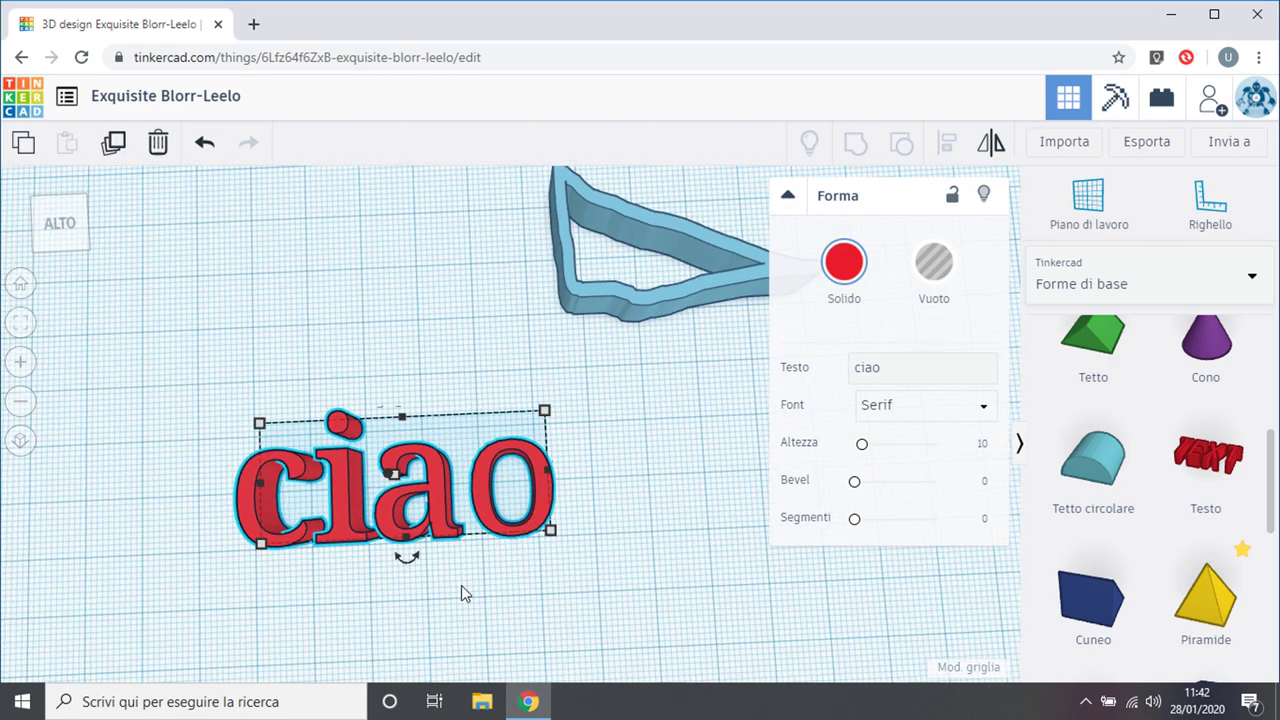
left_click(345, 578)
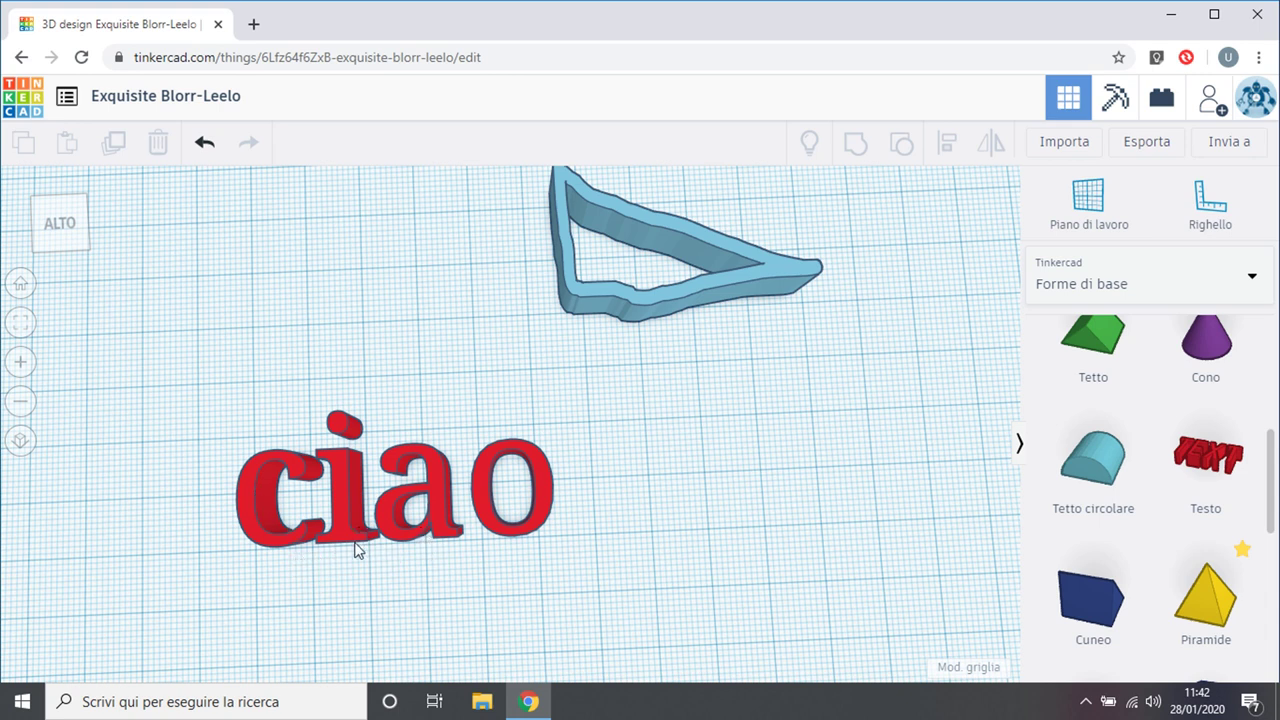
right_click_drag(418, 540, 519, 490)
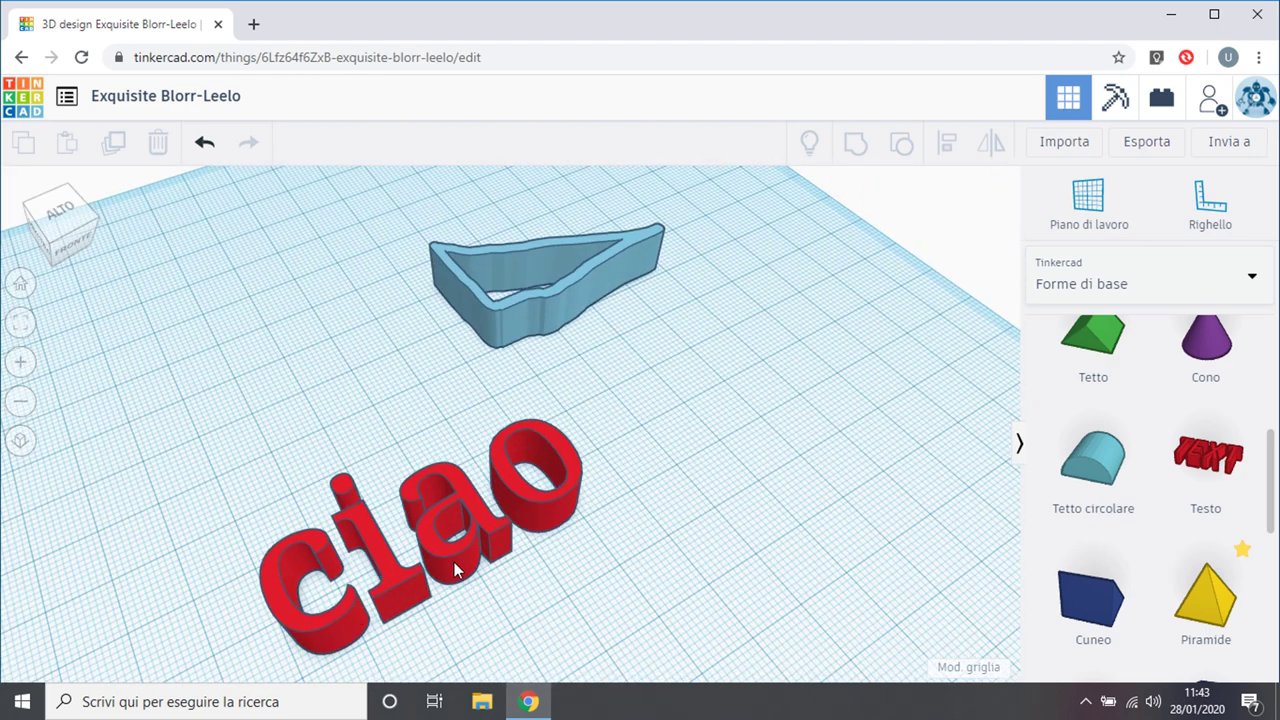
right_click_drag(600, 520, 340, 480)
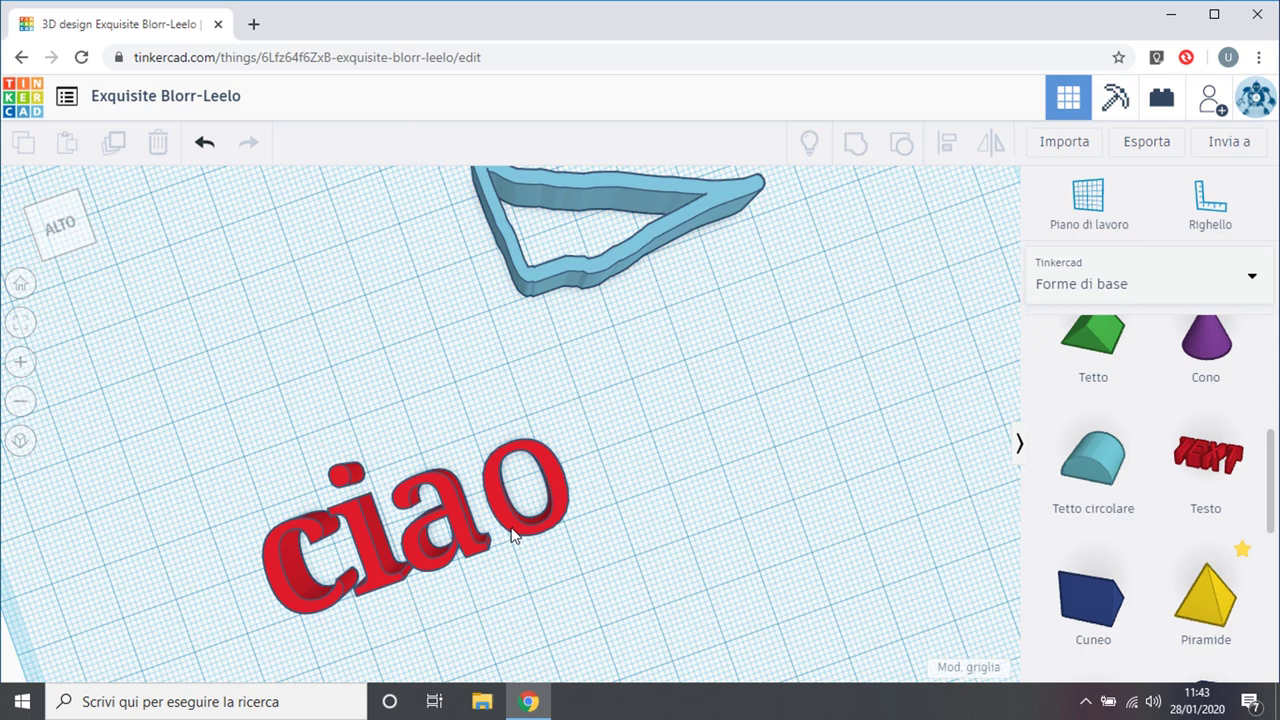
right_click_drag(316, 573, 306, 496)
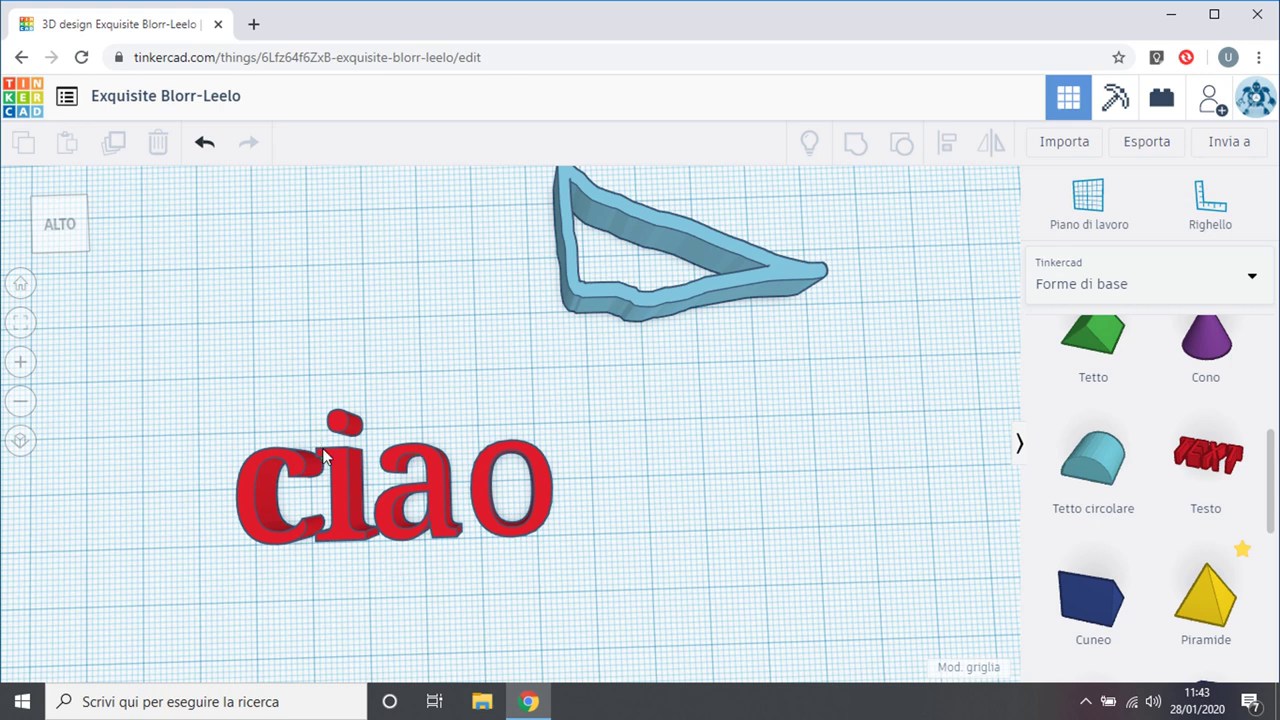
Place a solid box beside the letter c of the "ciao" text and lower its height to 2 mm.
scroll(1180, 452, "up", 5)
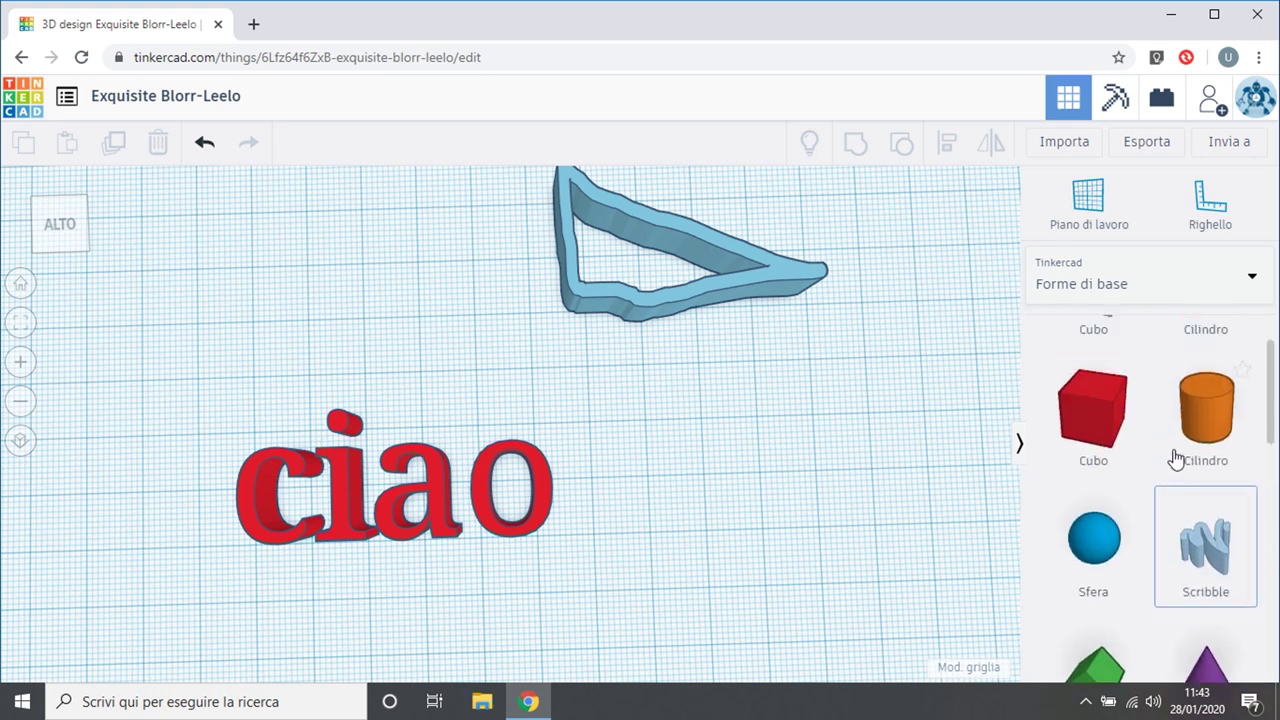
left_click_drag(1085, 535, 133, 496)
right_click_drag(227, 584, 239, 526)
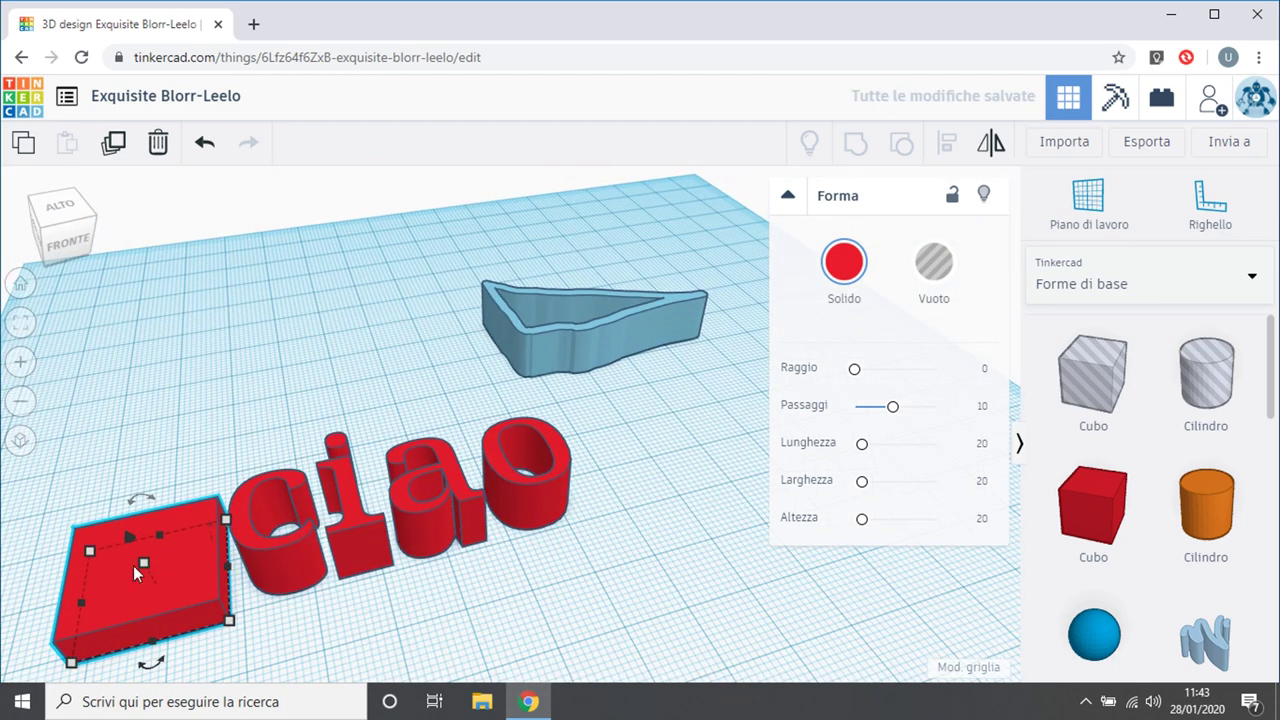
left_click_drag(141, 565, 149, 583)
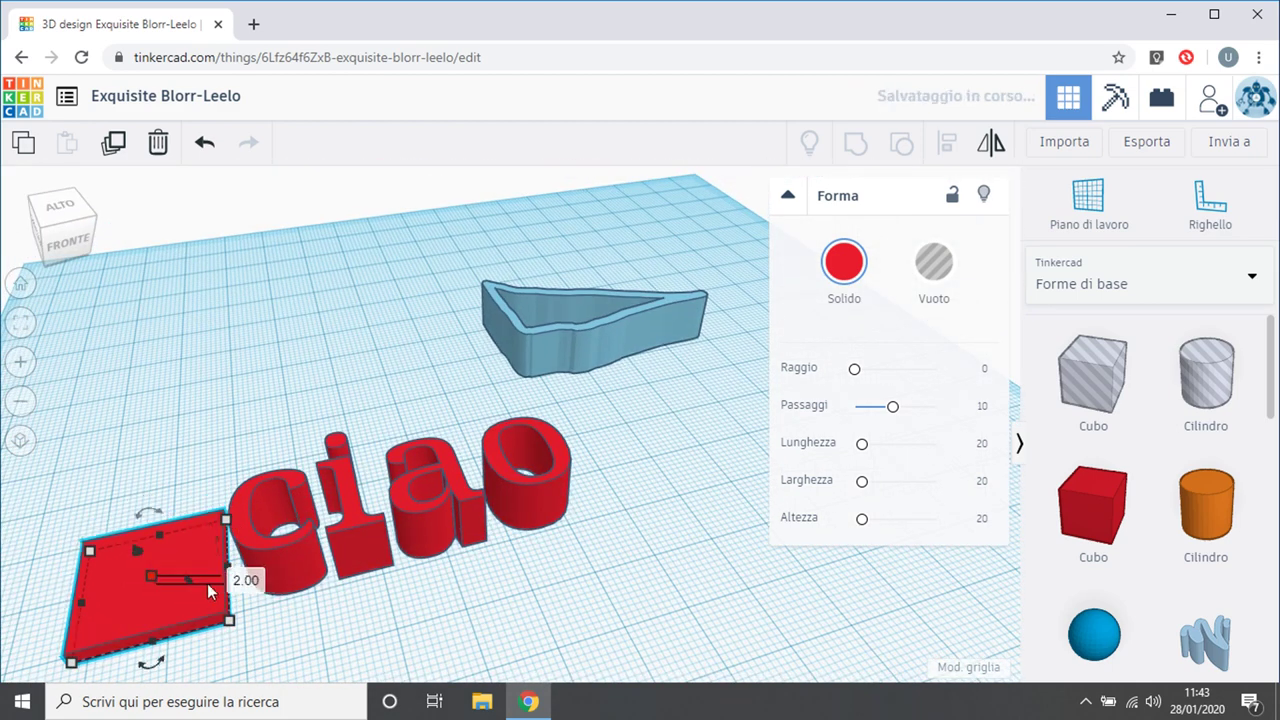
left_click(233, 577)
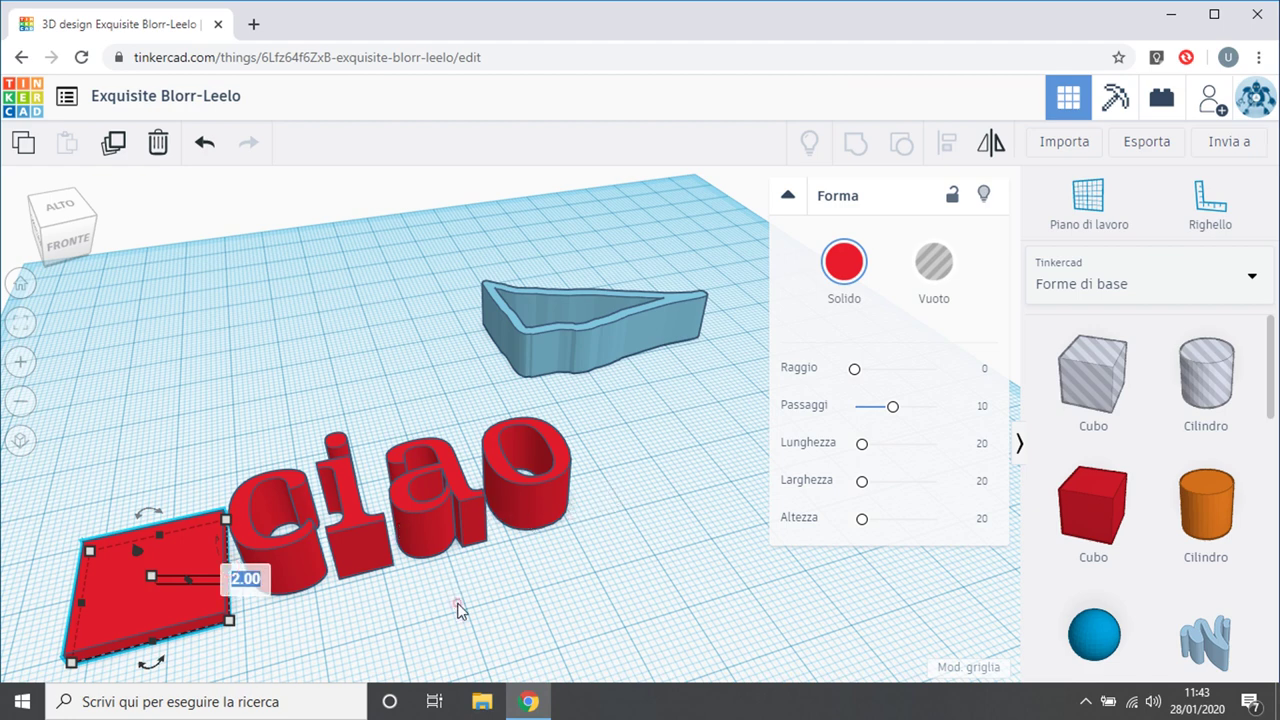
left_click(237, 573)
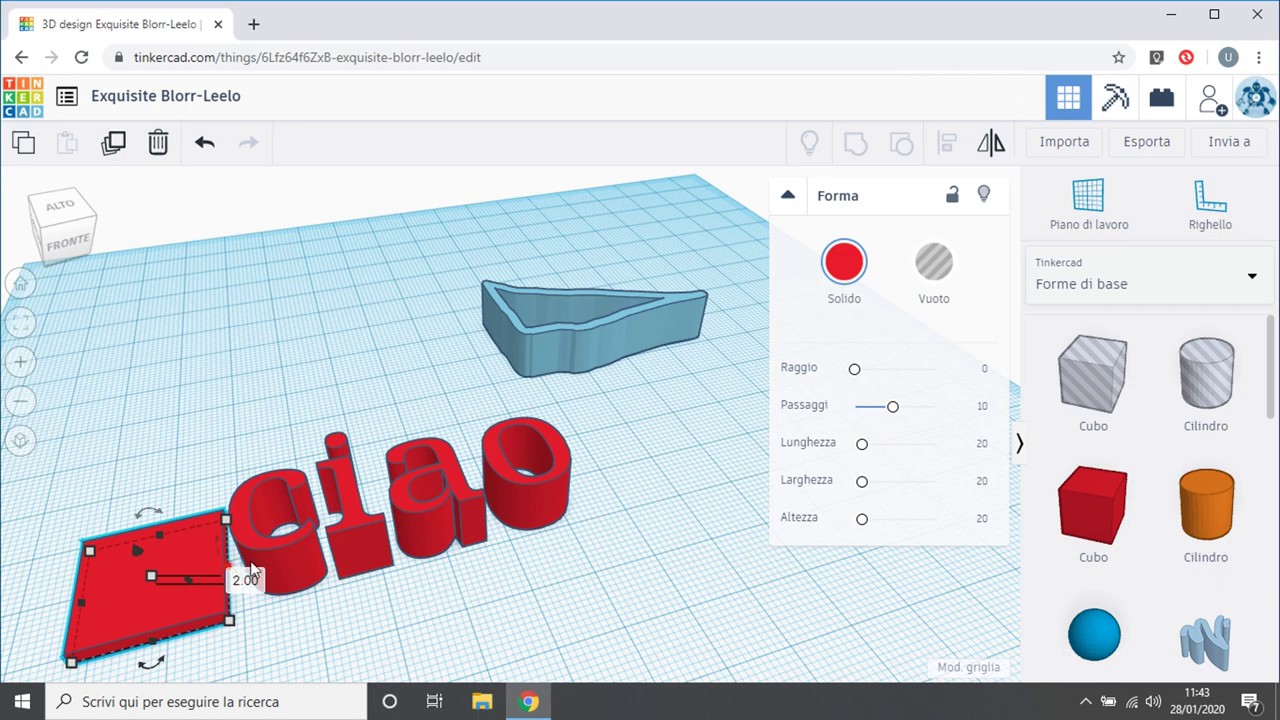
Stretch the thin plate under the whole "ciao" text, making it 63 mm long and 24 mm deep.
left_click_drag(226, 519, 563, 455)
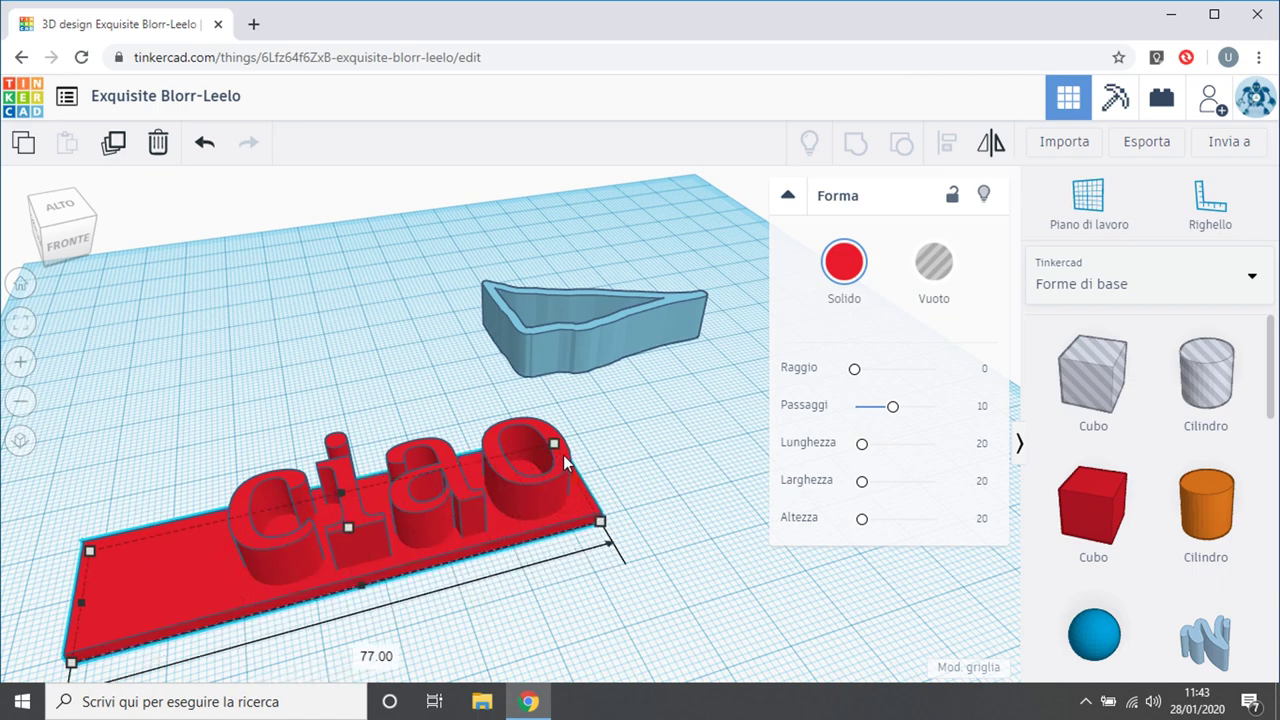
right_click_drag(563, 455, 177, 617)
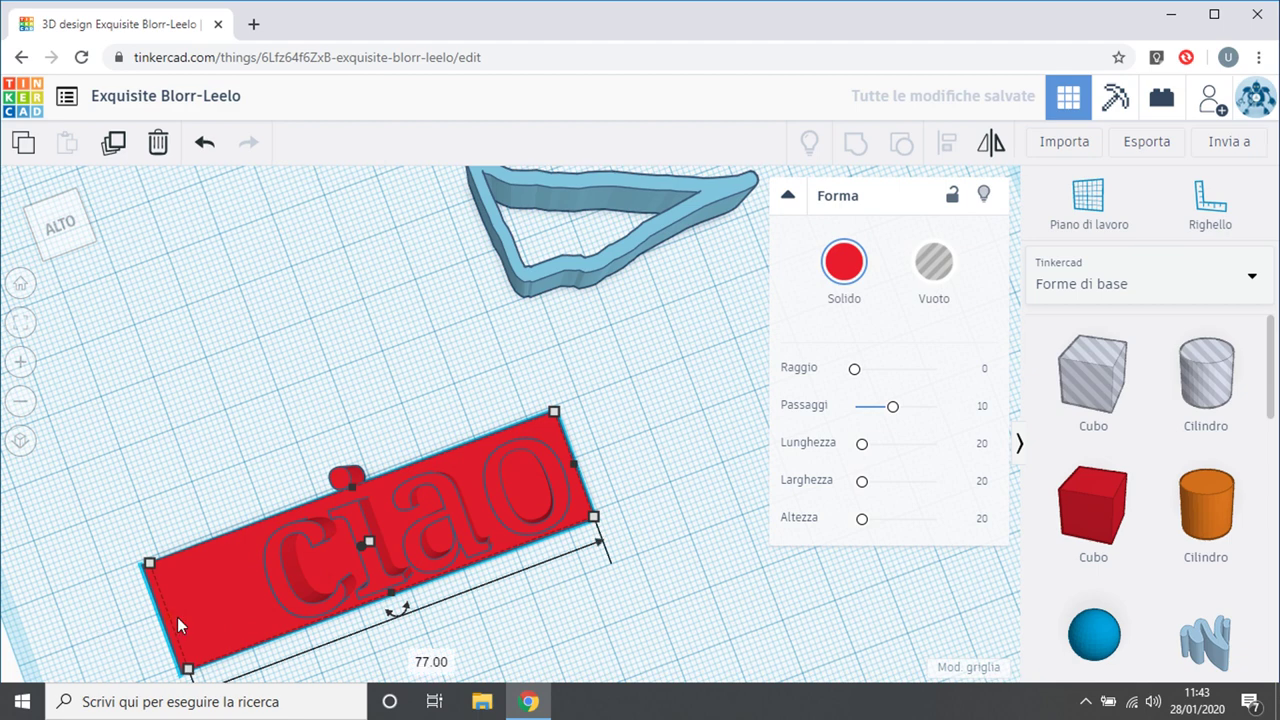
left_click_drag(177, 617, 240, 590)
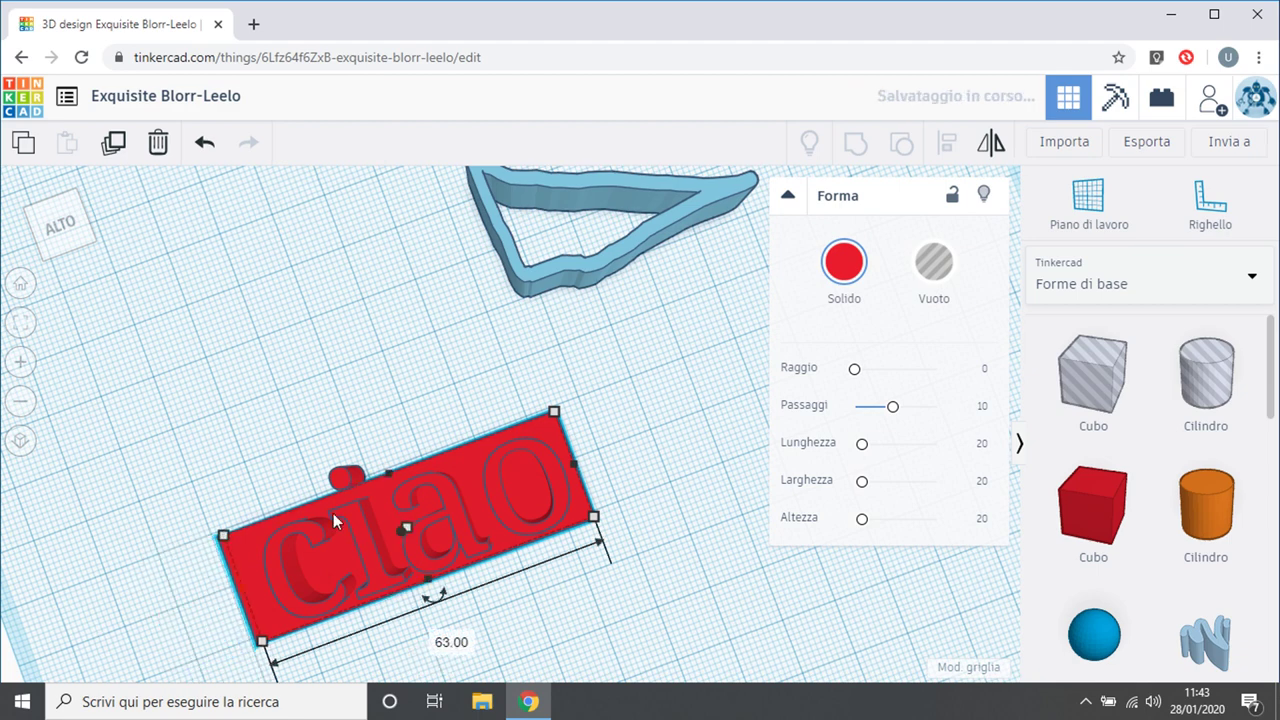
left_click_drag(384, 469, 379, 441)
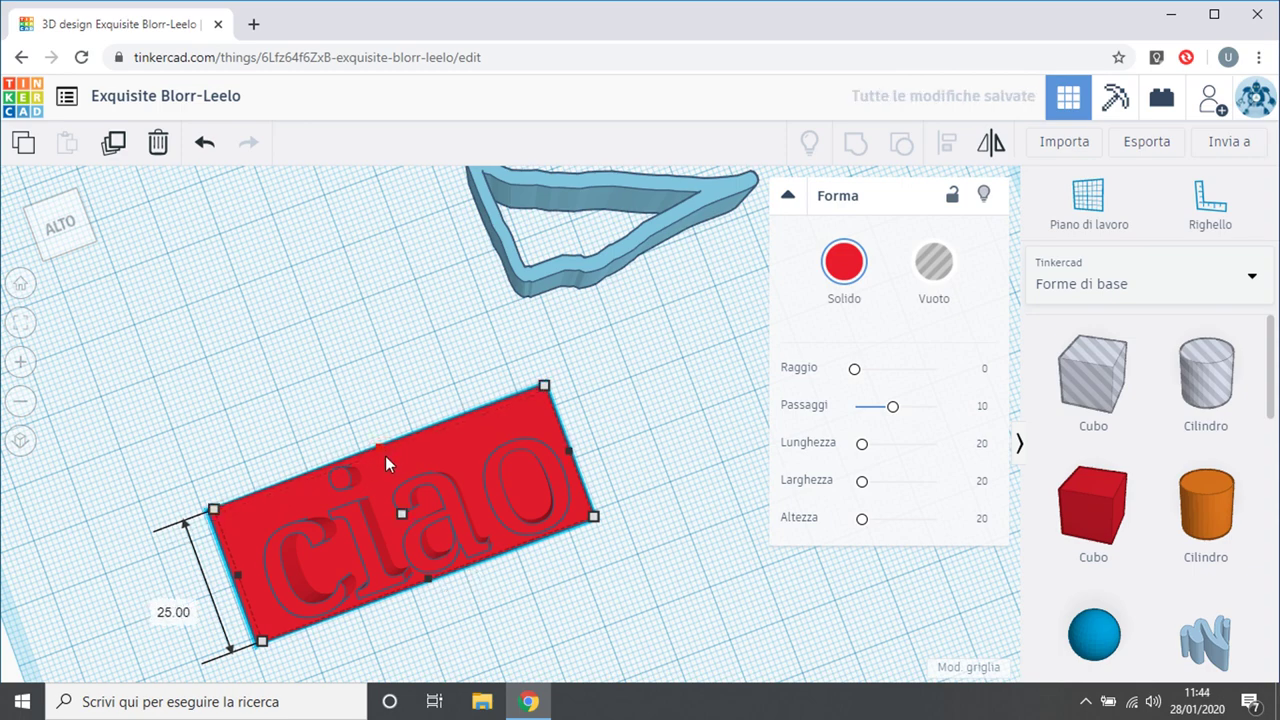
left_click_drag(386, 457, 391, 471)
Narrow the plate to a 4 mm deep strip that joins the lower edges of the "ciao" letters.
right_click_drag(478, 598, 462, 531)
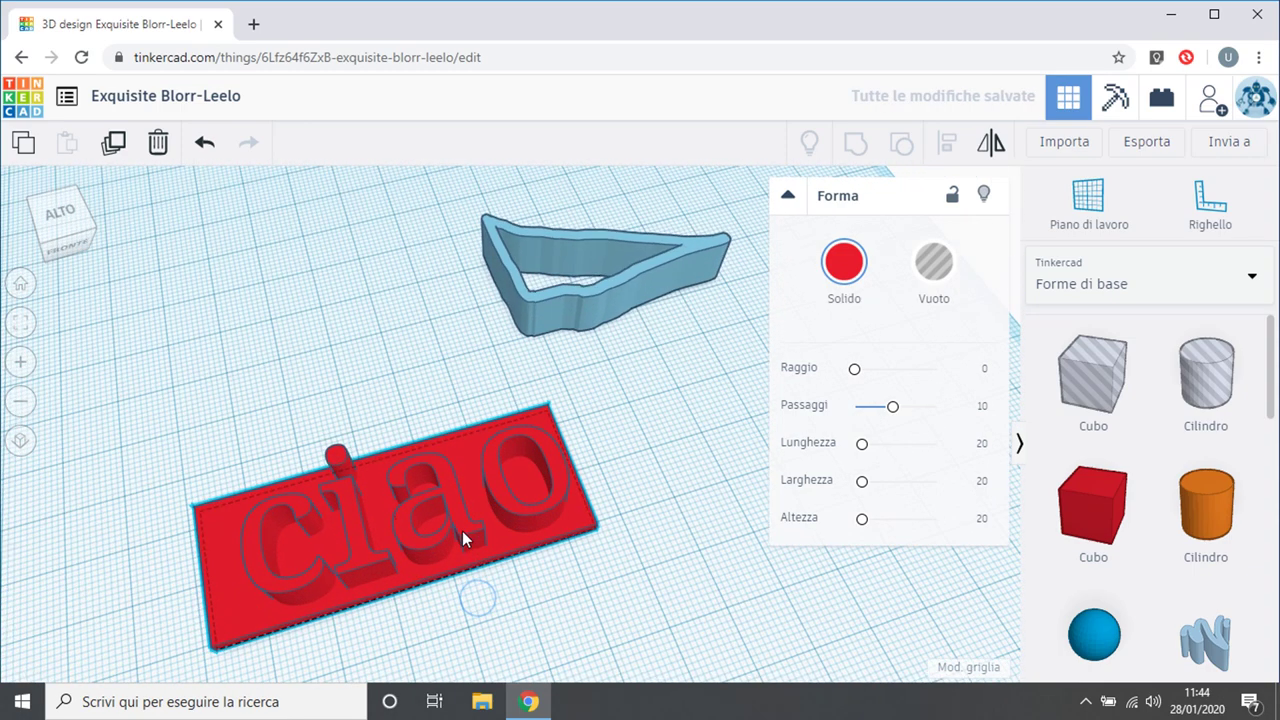
scroll(462, 531, "up", 1)
scroll(431, 544, "up", 2)
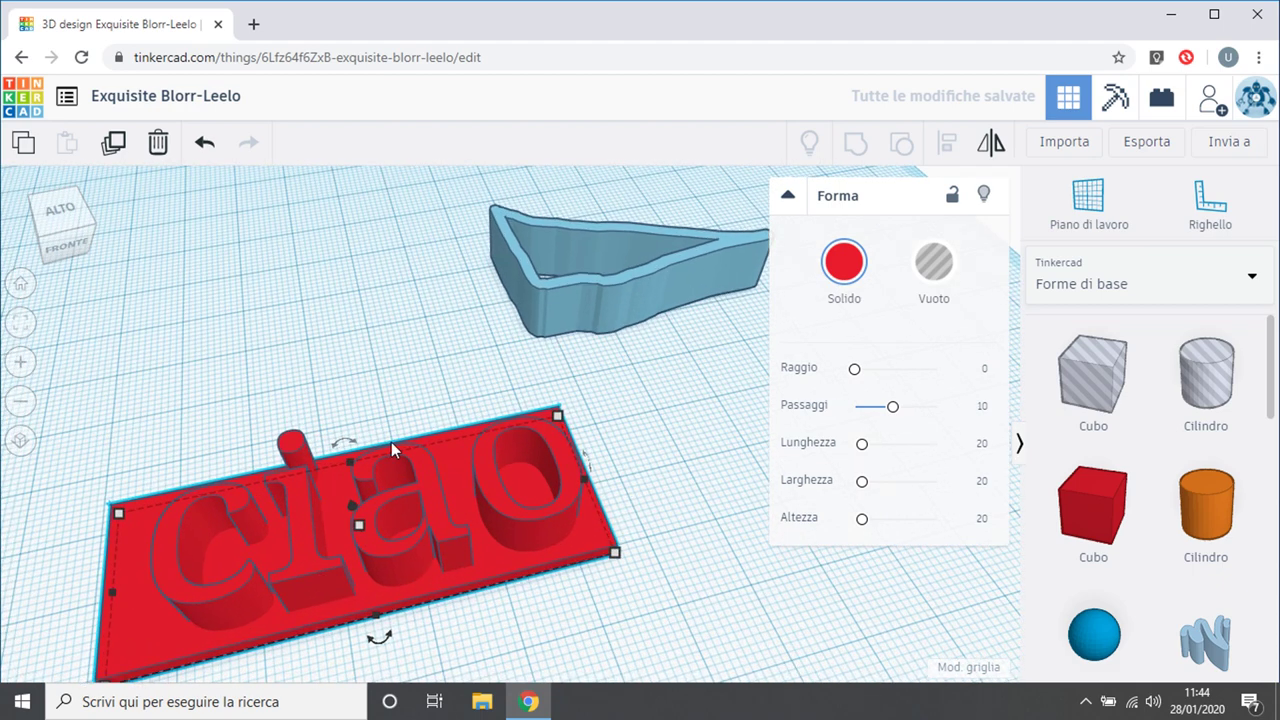
right_click_drag(436, 411, 389, 449)
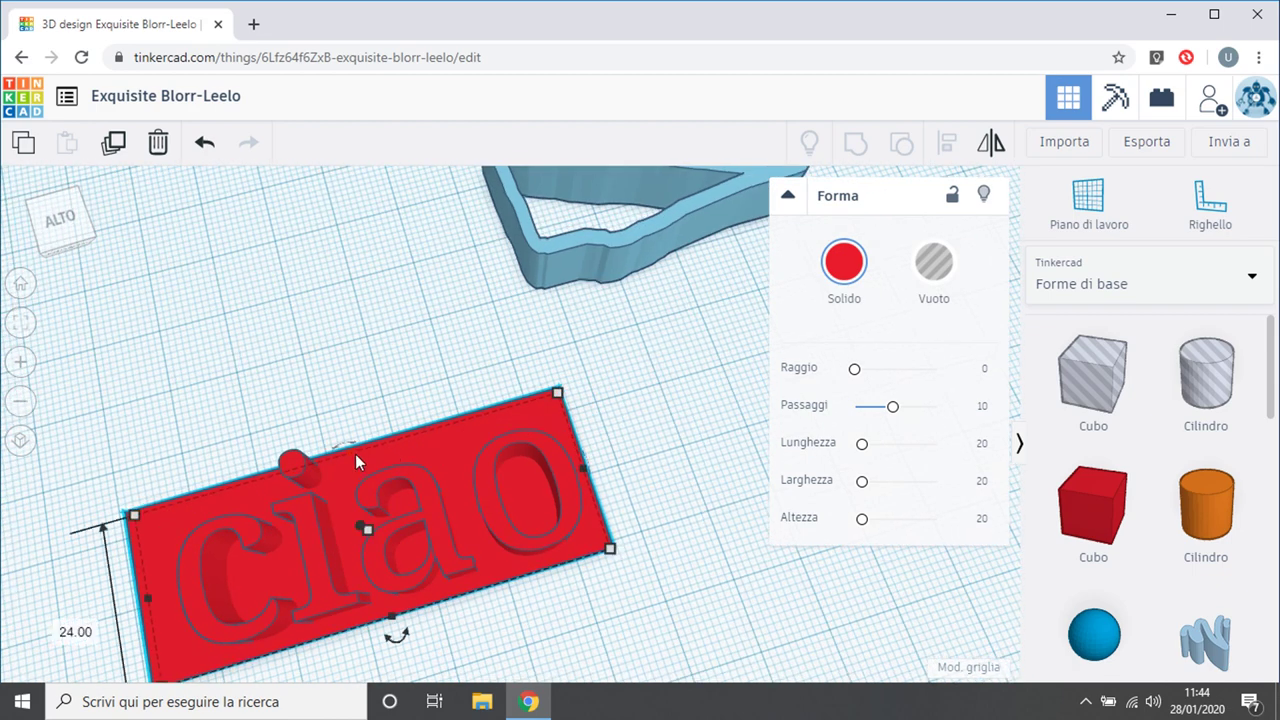
left_click_drag(355, 454, 396, 596)
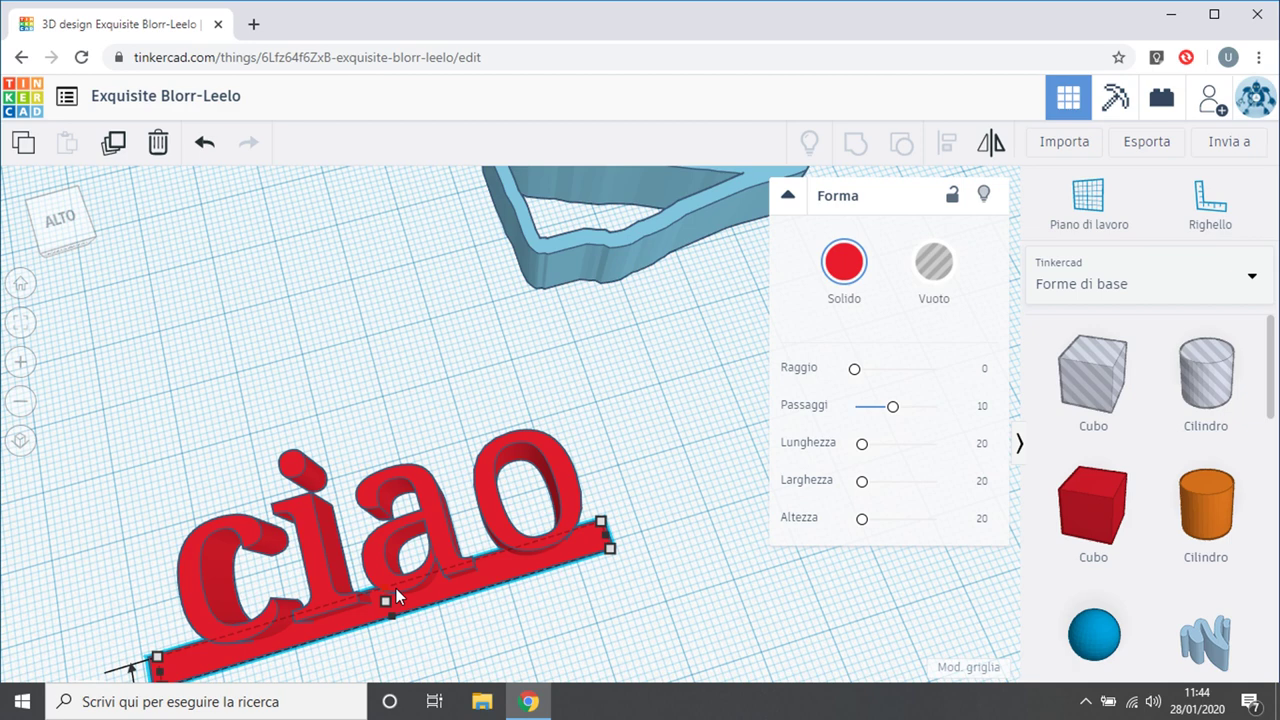
left_click_drag(396, 596, 396, 593)
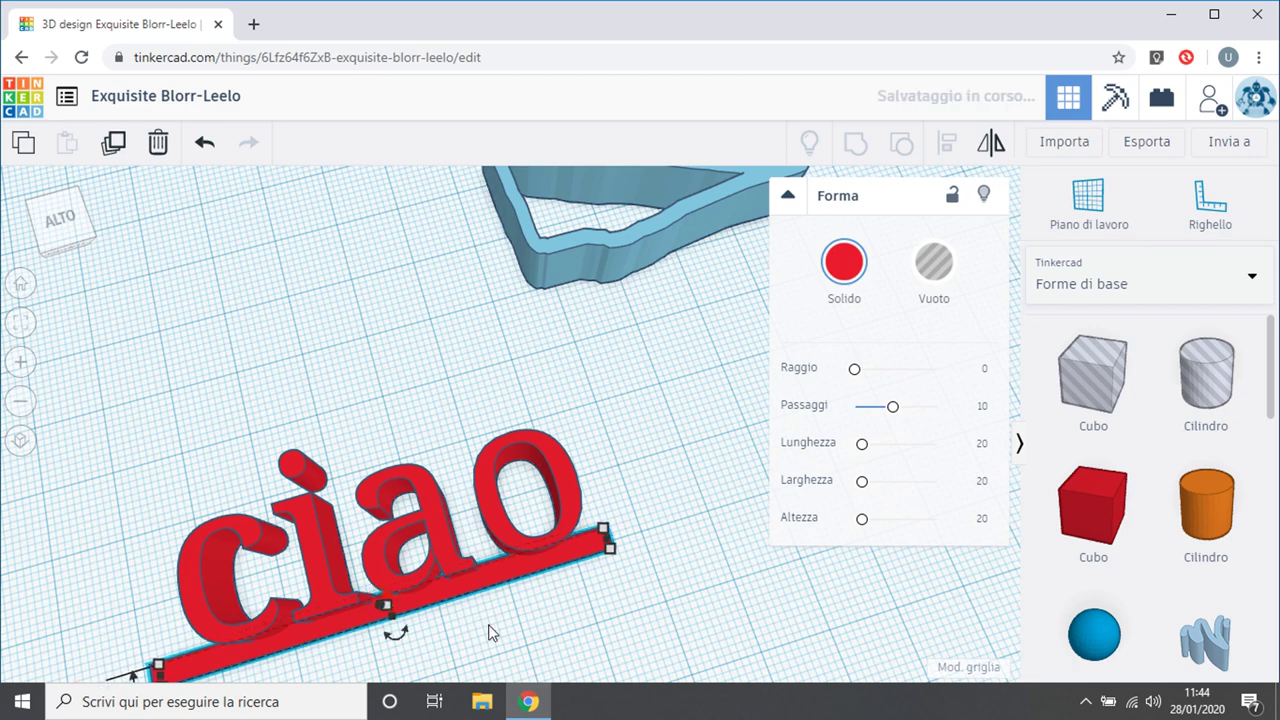
scroll(489, 625, "up", 3)
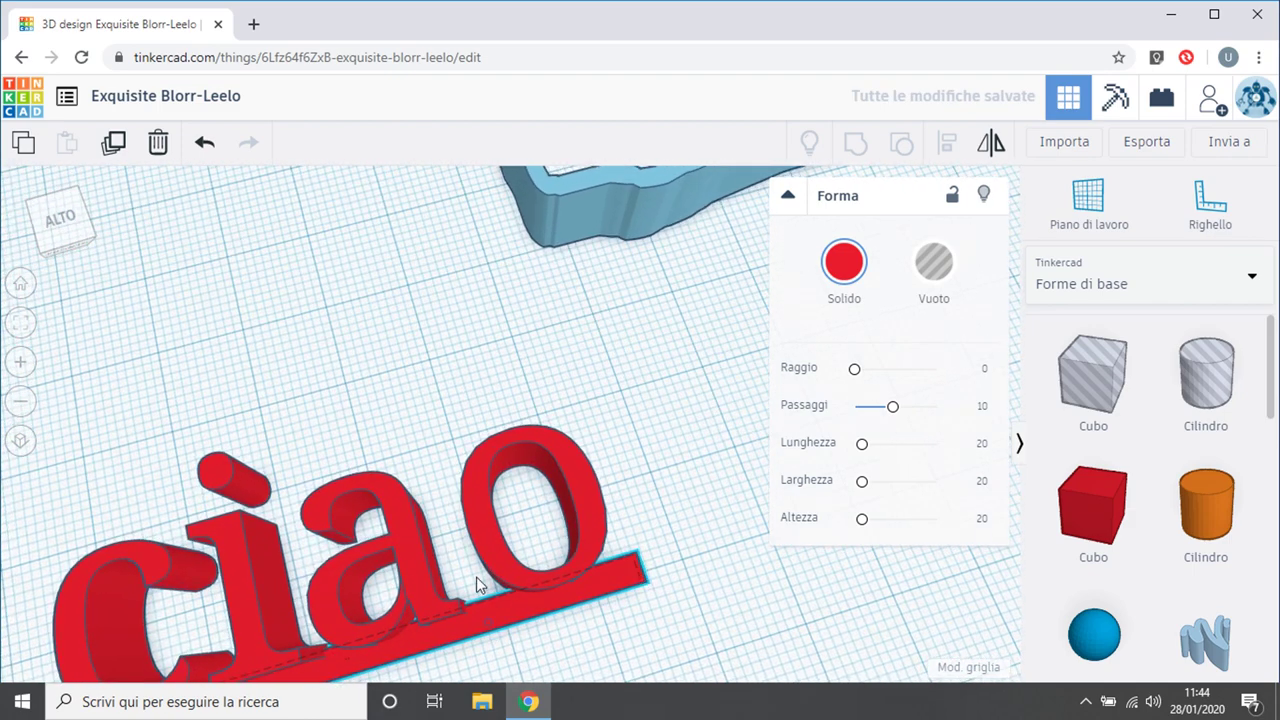
right_click_drag(476, 577, 319, 555)
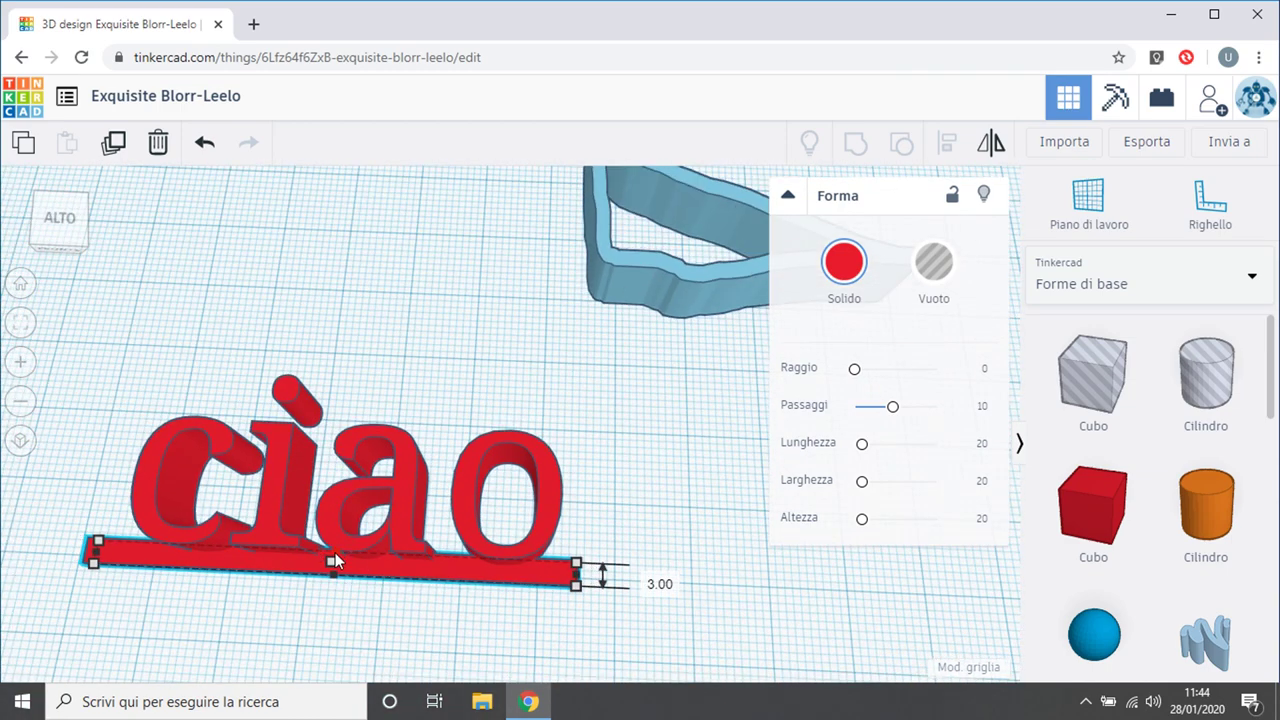
left_click_drag(336, 548, 337, 545)
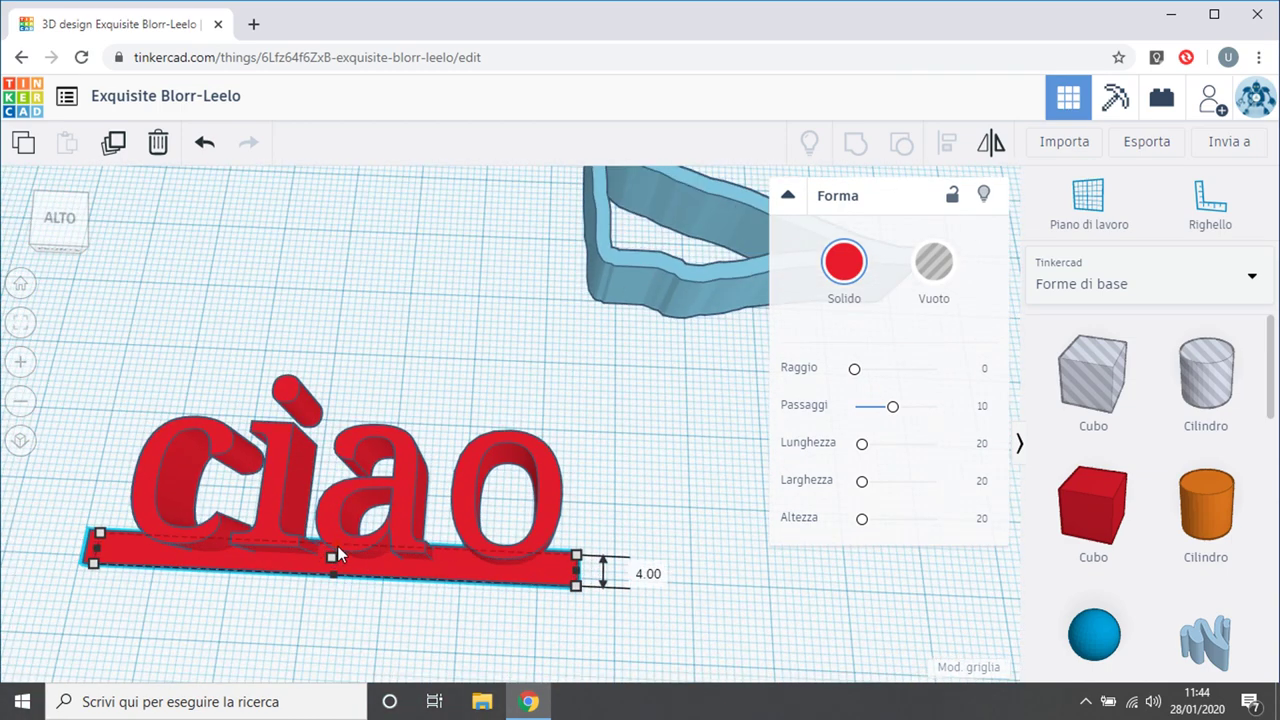
left_click(322, 618)
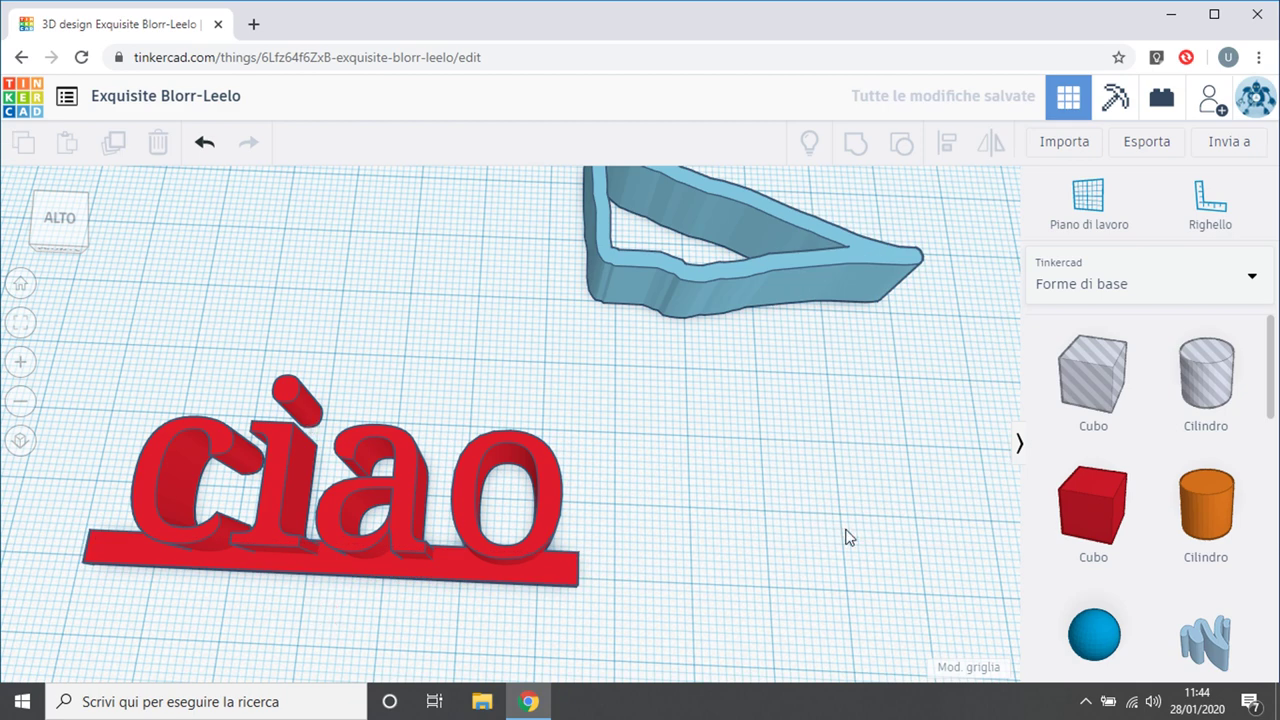
Place another box behind the "ciao" text, reduce its height and shrink it to a 3 by 6 mm bar.
left_click(1092, 490)
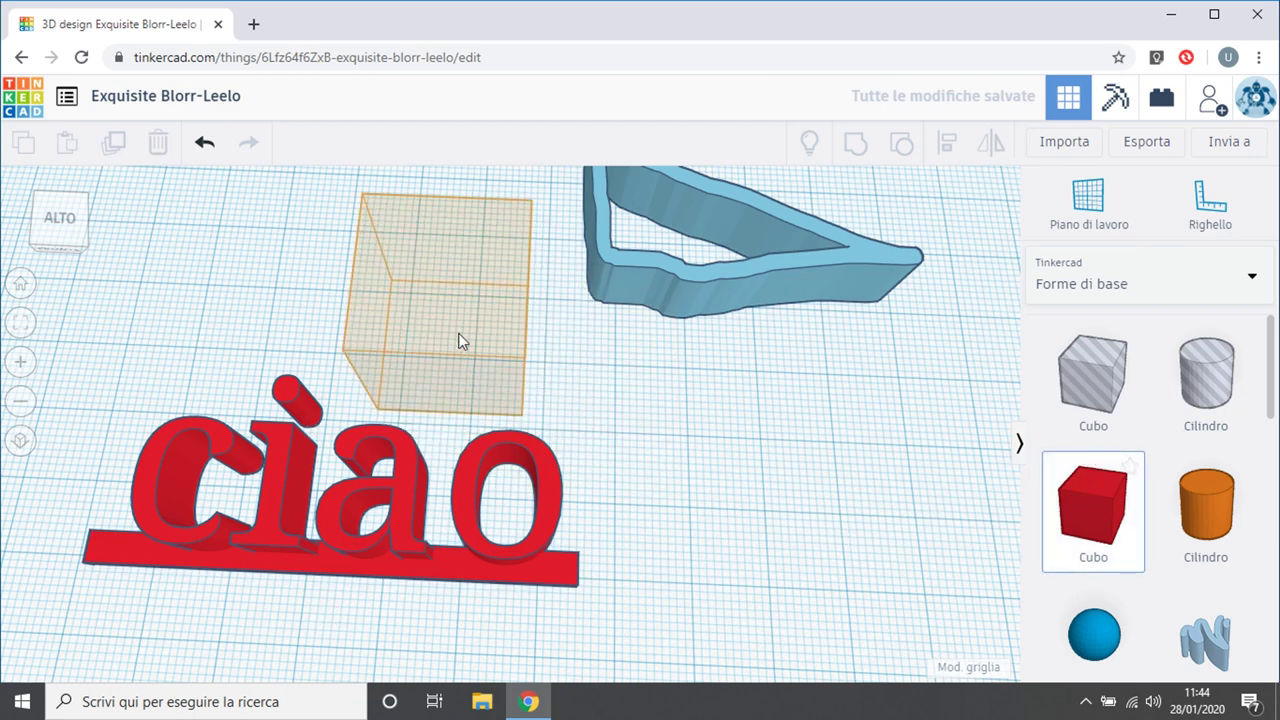
left_click(541, 345)
left_click_drag(523, 346, 377, 306)
right_click_drag(510, 362, 460, 255)
left_click_drag(446, 236, 433, 334)
mouse_move(363, 405)
right_mouse_down()
mouse_move(385, 402)
mouse_move(356, 397)
right_mouse_up()
left_click_drag(356, 397, 353, 394)
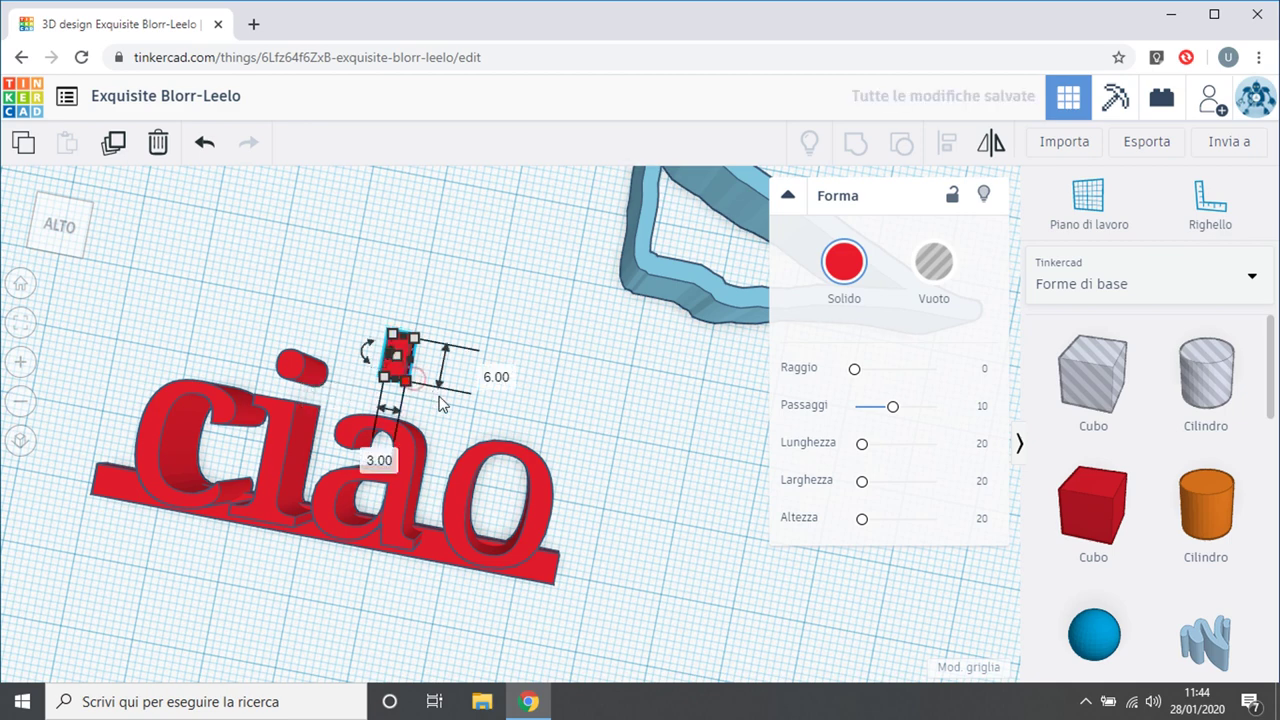
left_click(493, 317)
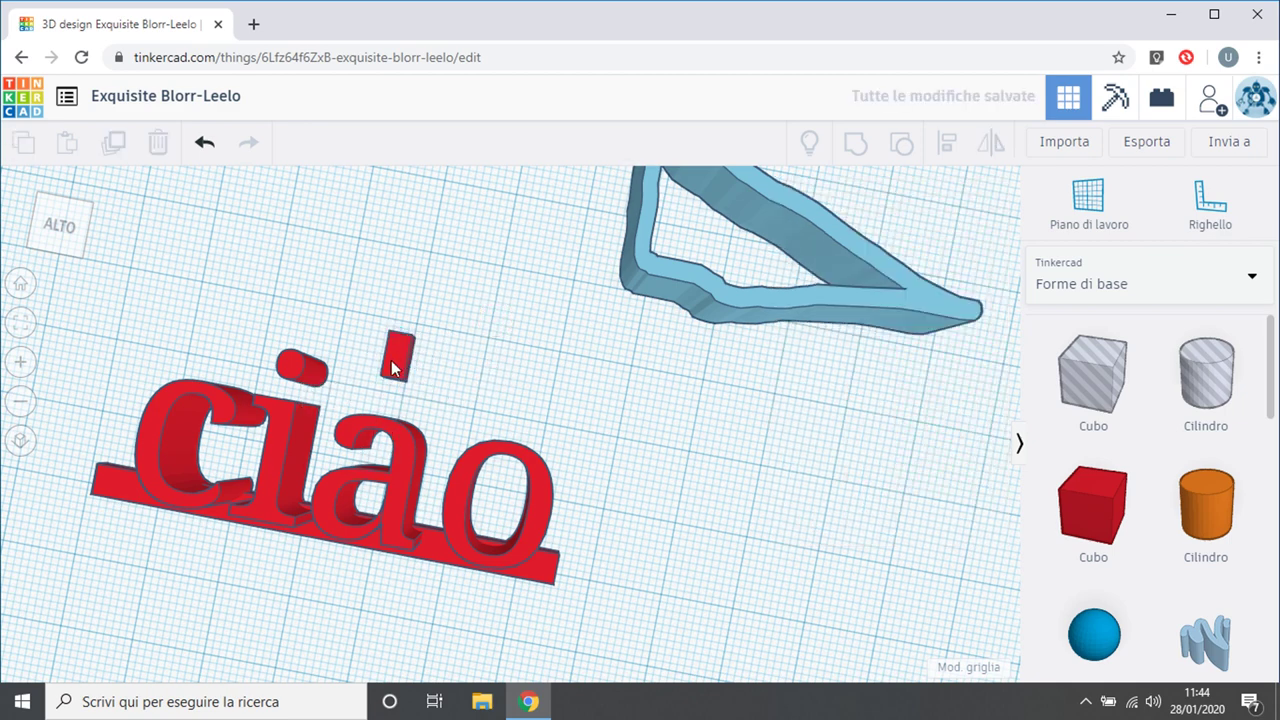
Move the small bar 11 mm sideways and 8 mm forward so it connects the dot of the i to its stem.
left_click_drag(393, 368, 306, 399)
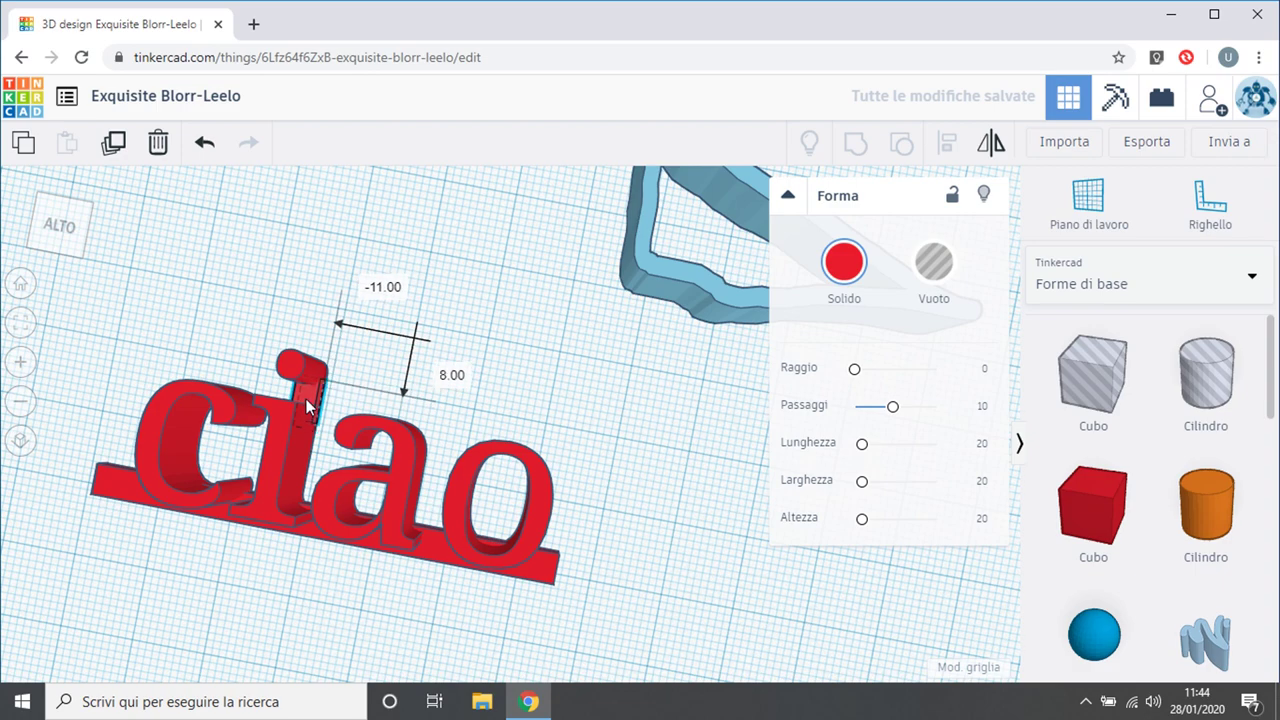
left_click(463, 318)
right_click_drag(237, 486, 419, 372)
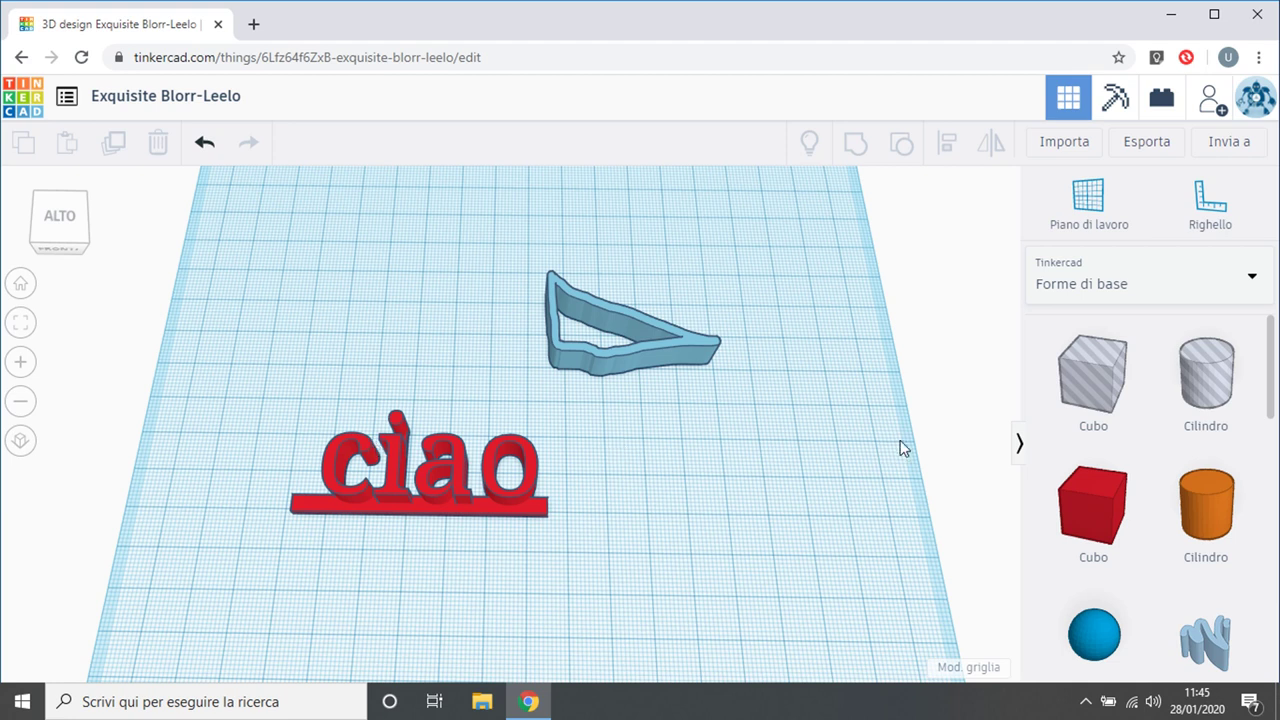
Browse the remaining basic shapes in the library, down to the stars, icosahedron and ring.
scroll(1100, 475, "down", 2)
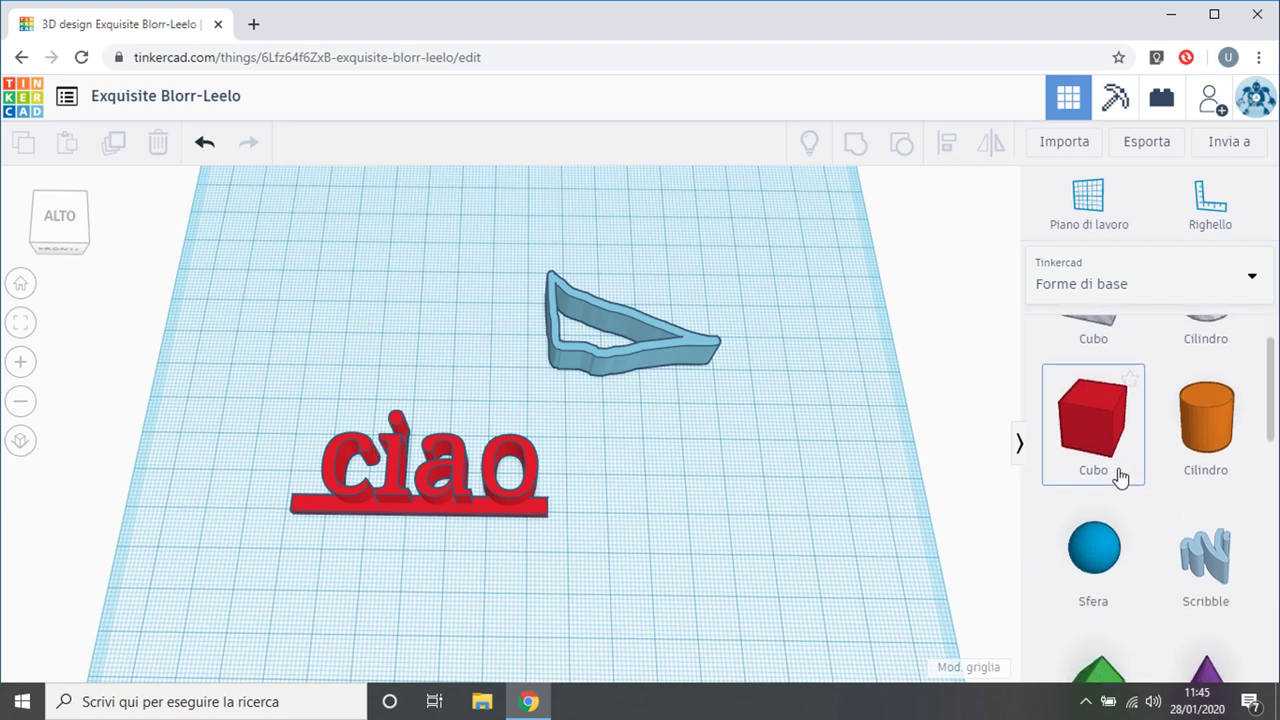
scroll(1124, 477, "down", 5)
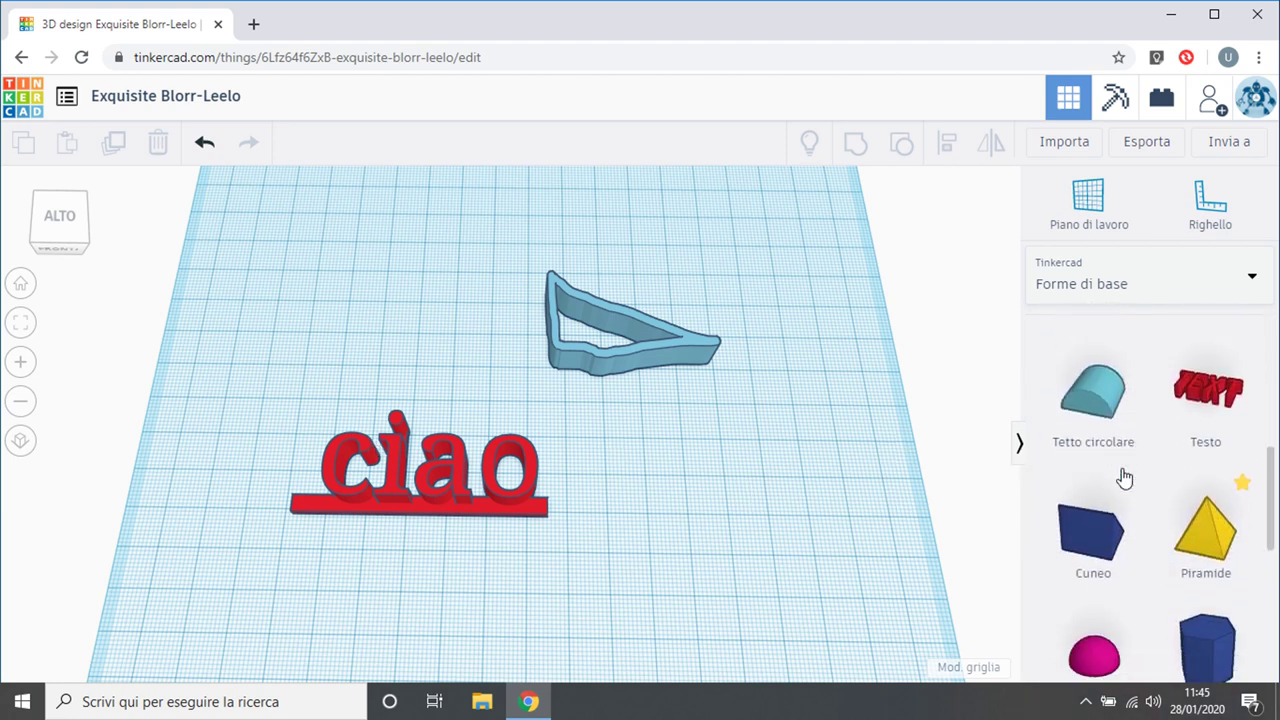
scroll(1124, 477, "down", 3)
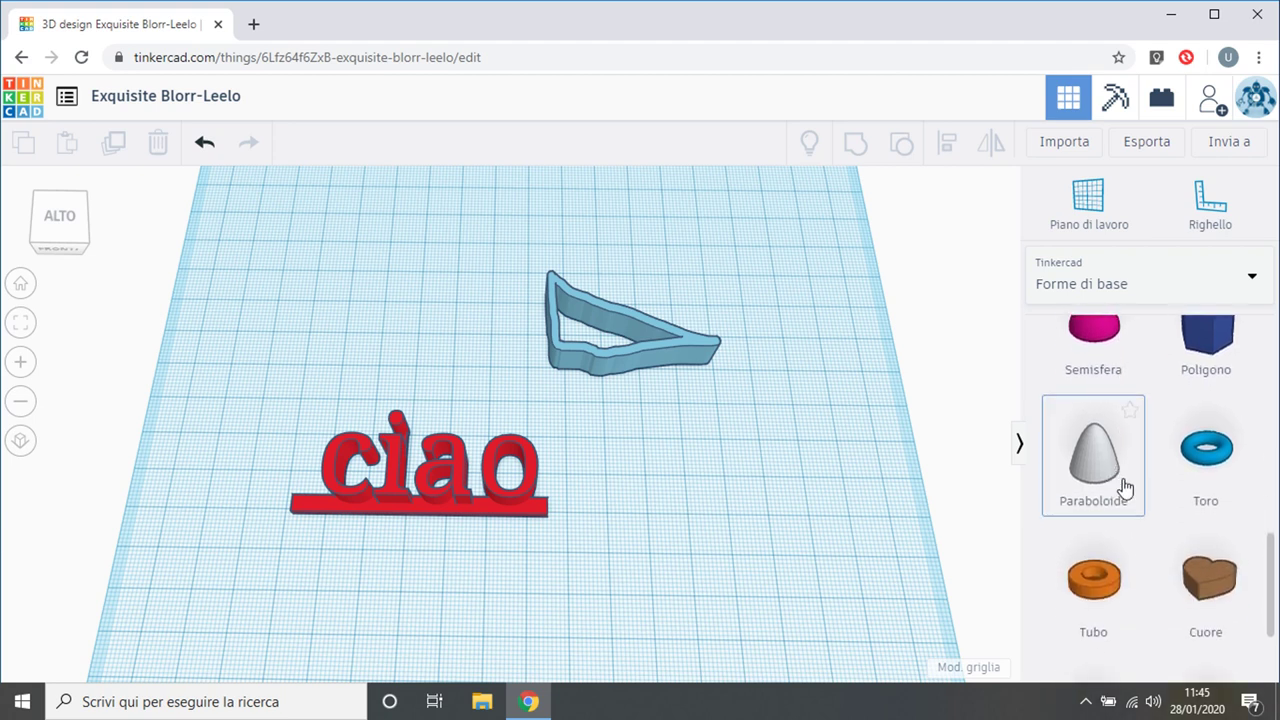
scroll(1131, 490, "down", 3)
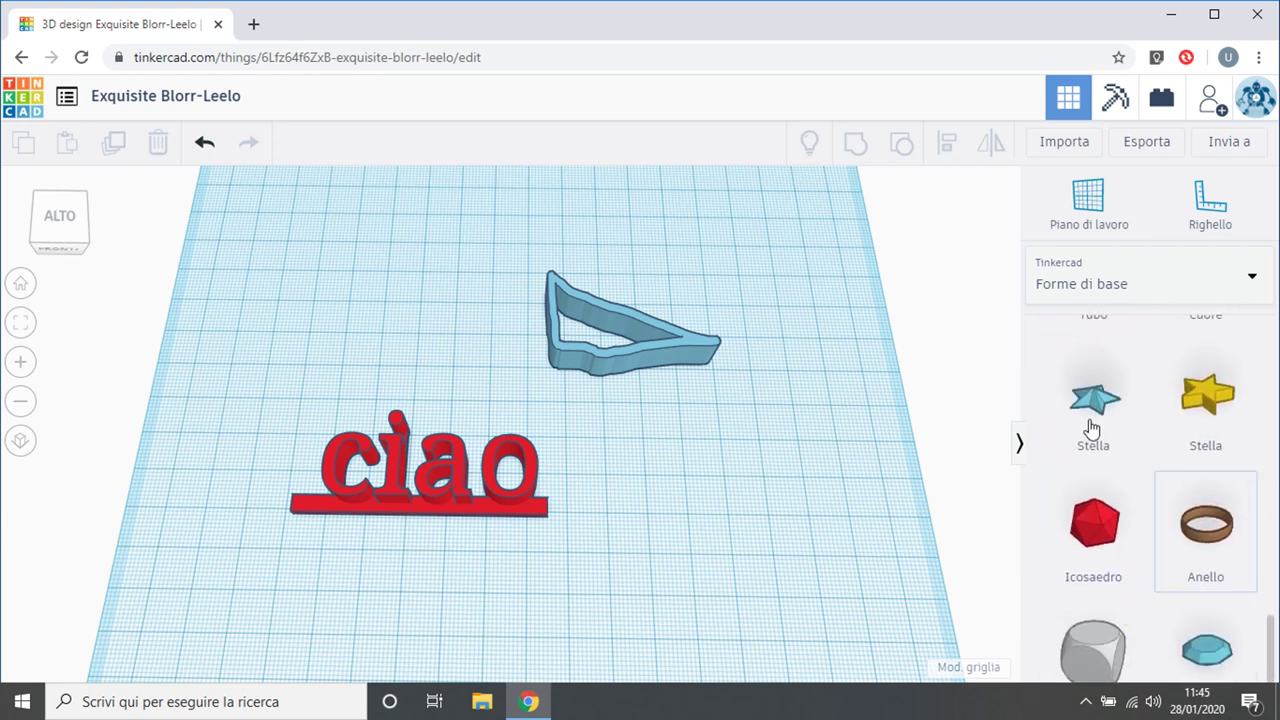
left_click_drag(1094, 429, 1010, 362)
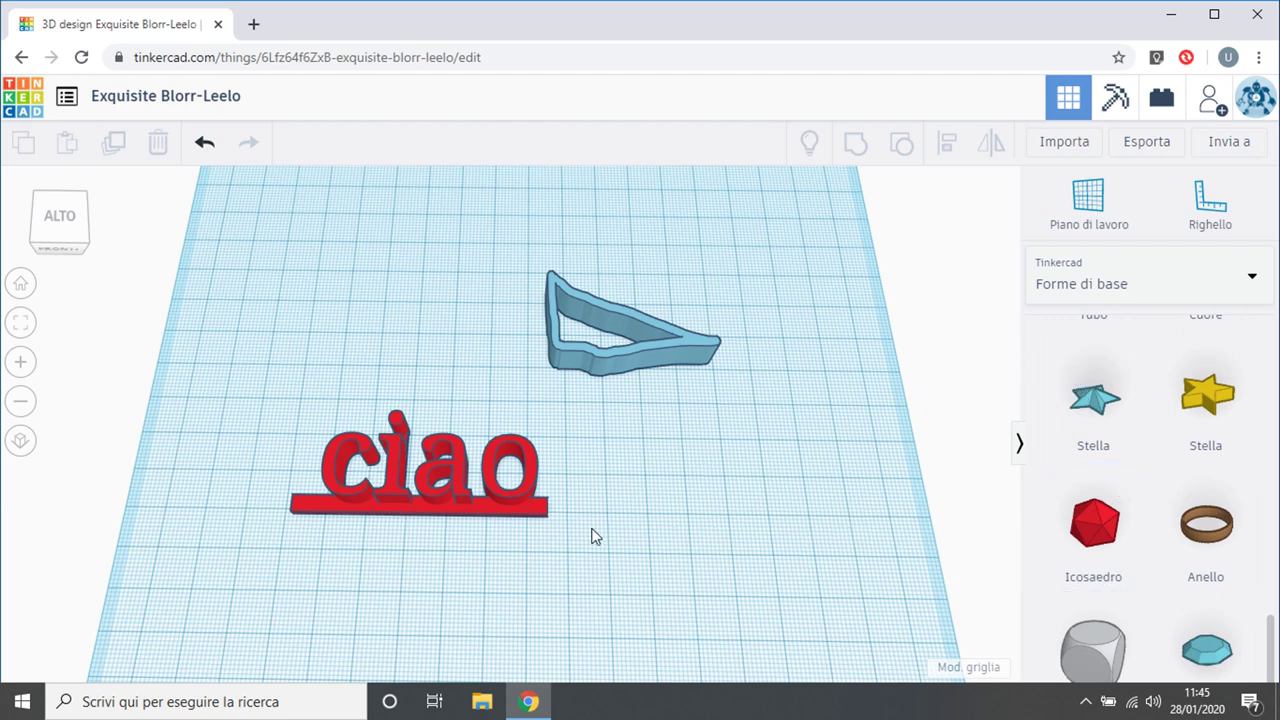
scroll(592, 537, "up", 2)
scroll(592, 537, "down", 3)
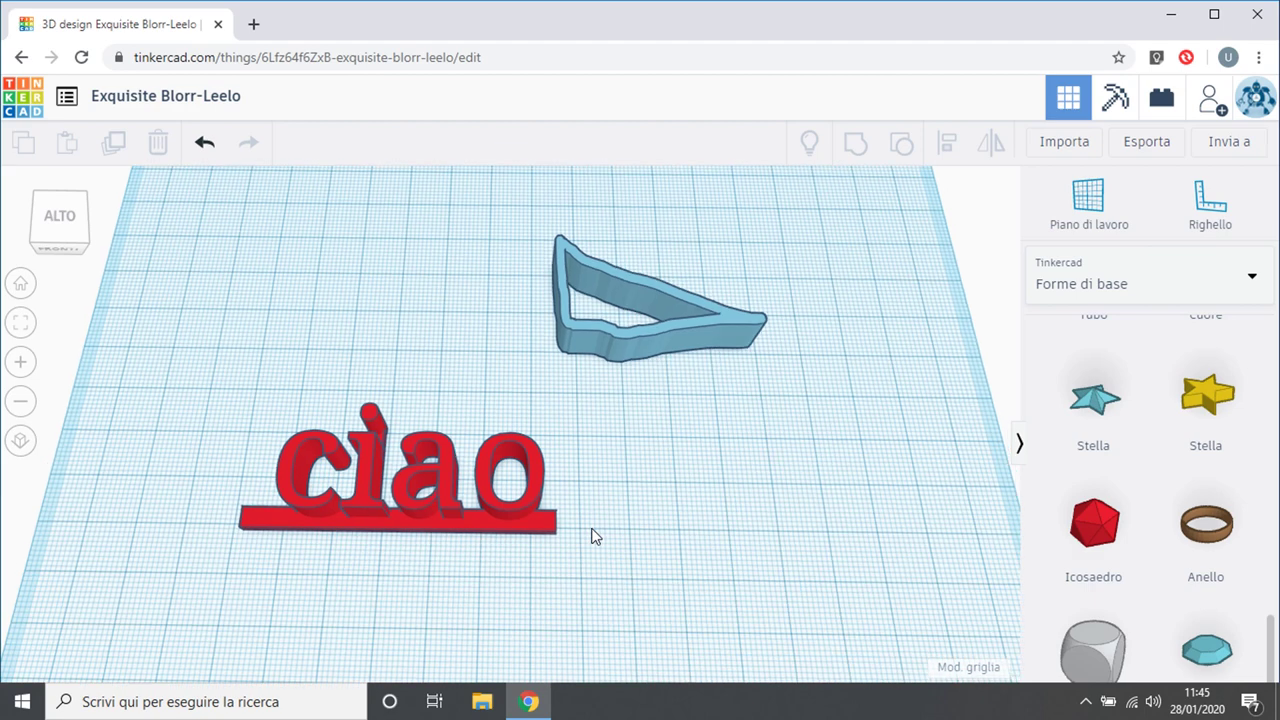
Delete all shapes on the workplane and return to the home view.
left_click_drag(821, 593, 166, 182)
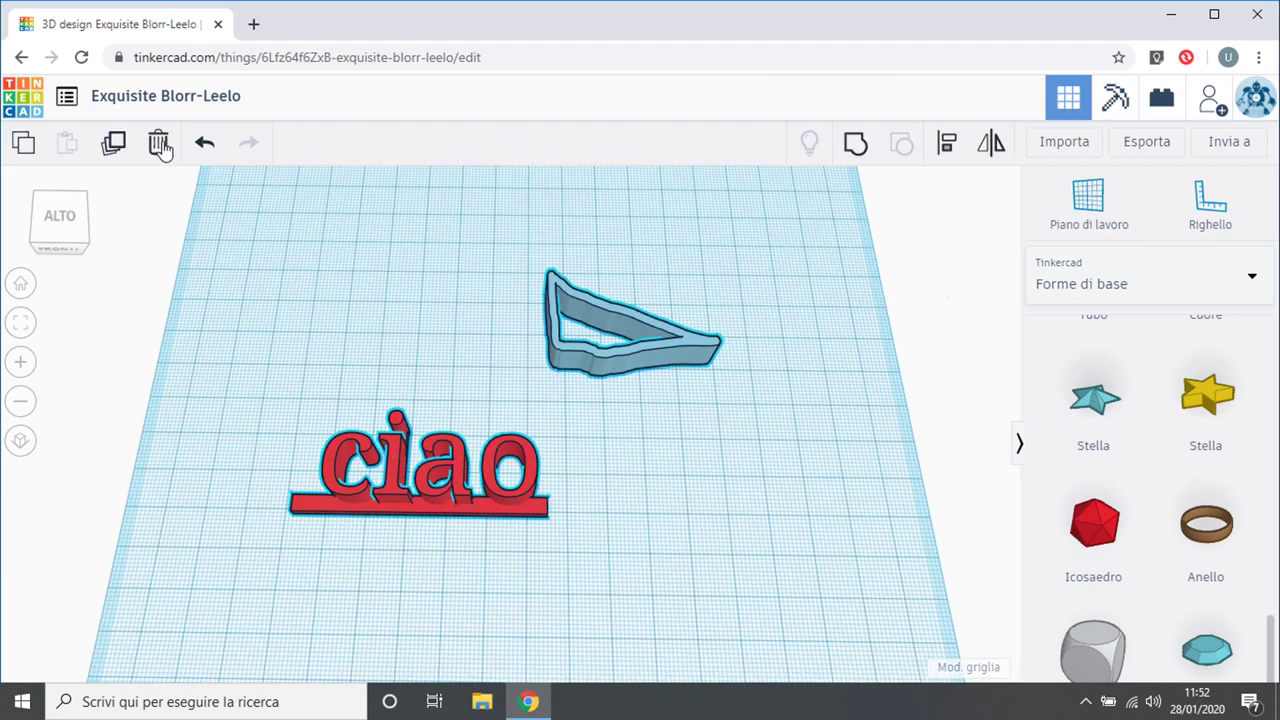
left_click(158, 142)
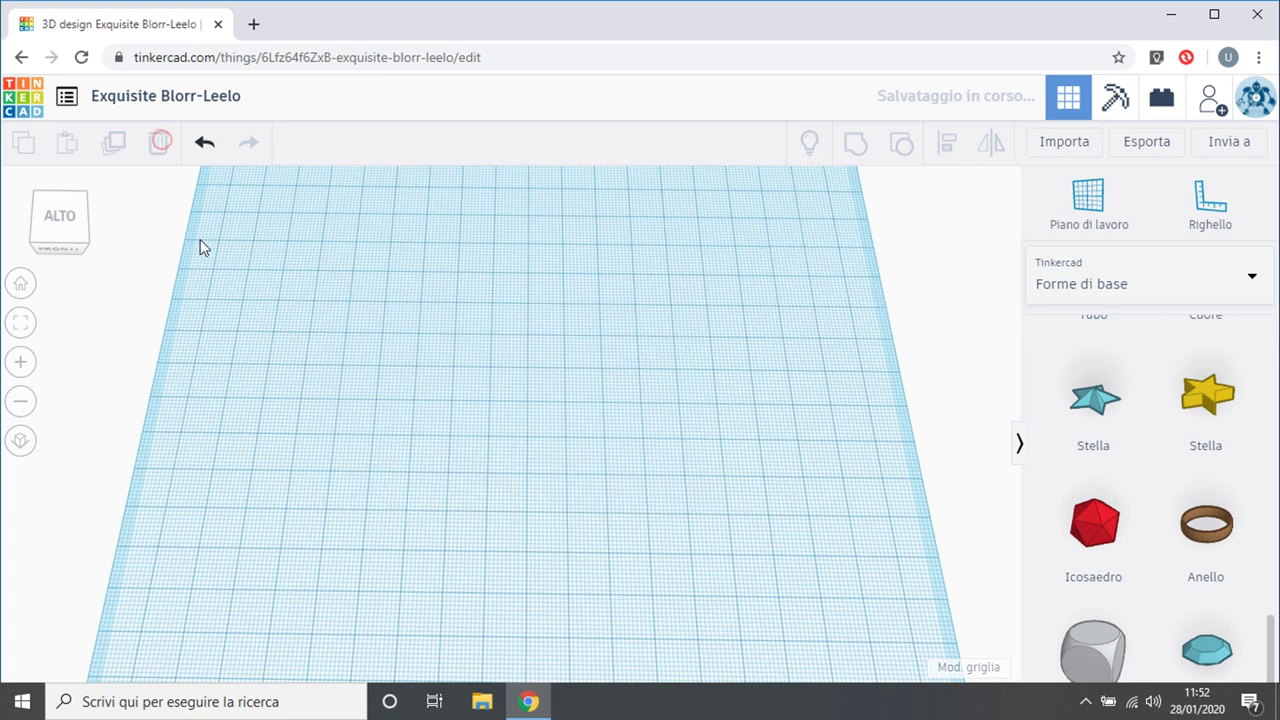
left_click(15, 287)
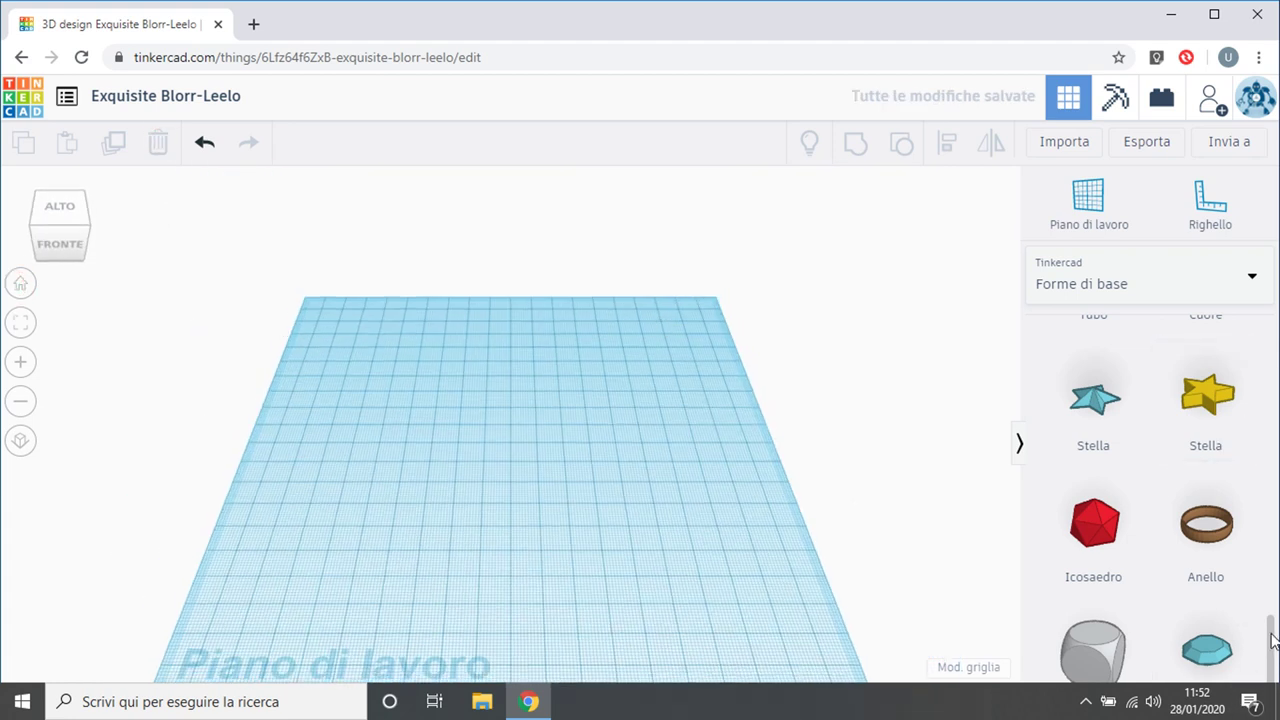
Place a solid Cone from the basic shapes near the middle of the empty workplane and check its base dimensions.
mouse_move(1272, 640)
left_mouse_down()
mouse_move(1246, 371)
mouse_move(1270, 308)
mouse_move(1268, 400)
left_mouse_up()
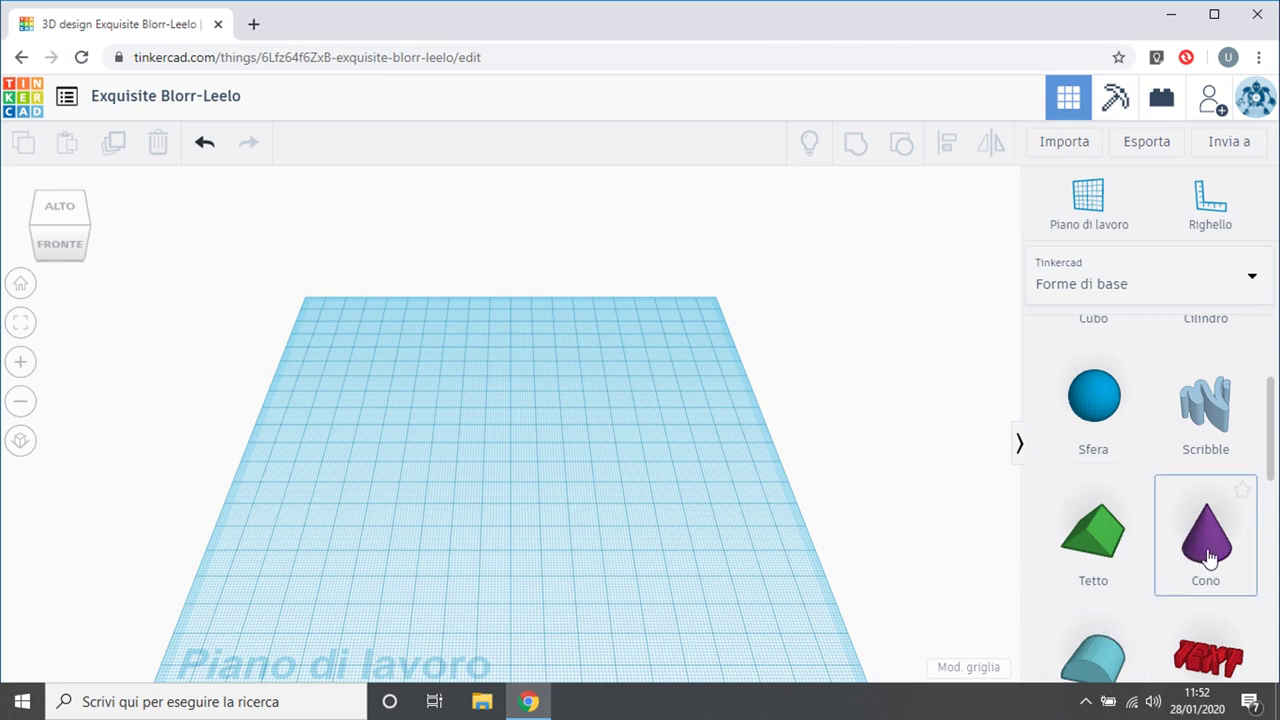
left_click_drag(1208, 556, 535, 440)
right_click_drag(609, 434, 615, 379)
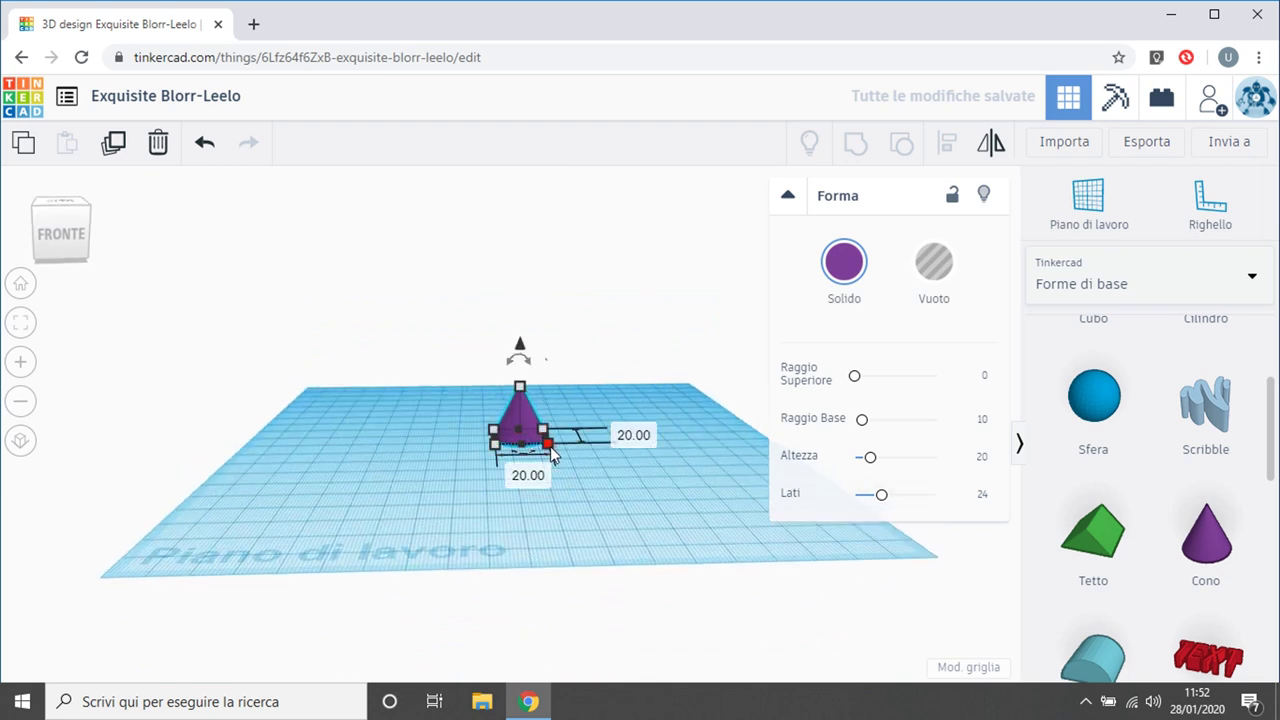
left_click(550, 446)
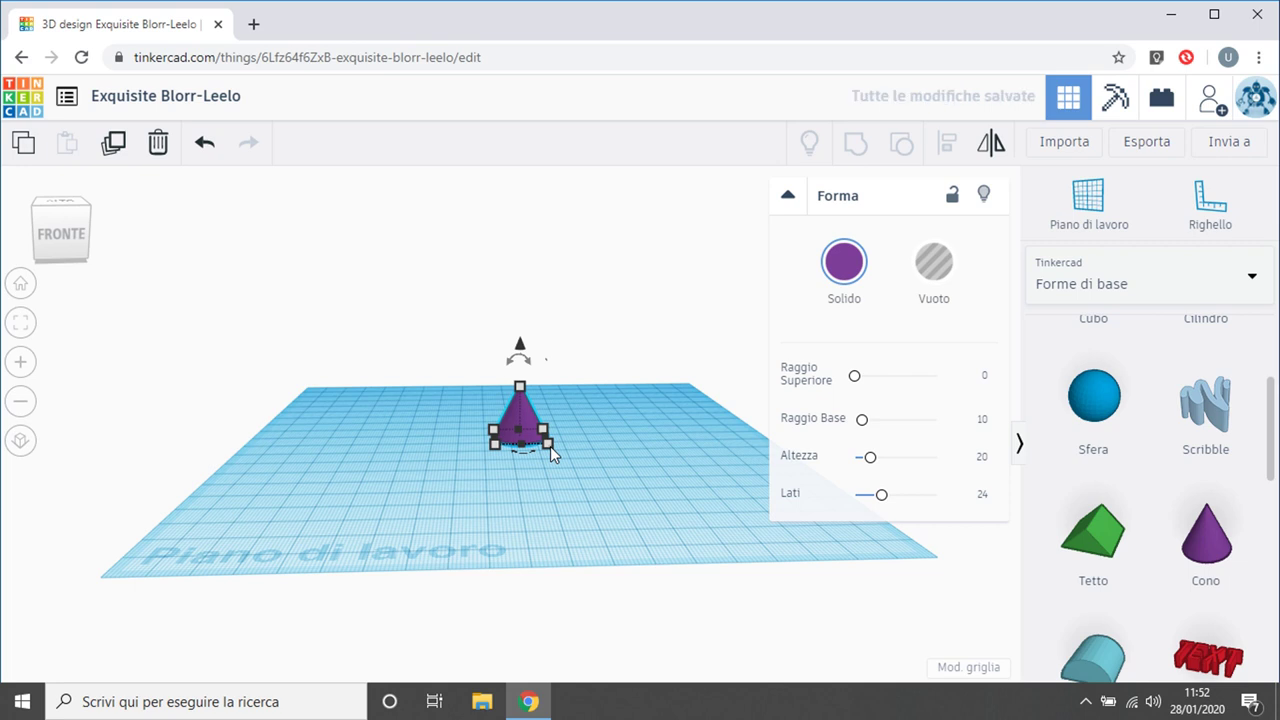
Resize the cone to a 40 by 40 mm base and stretch its height to 50 mm.
left_click(633, 436)
type("40")
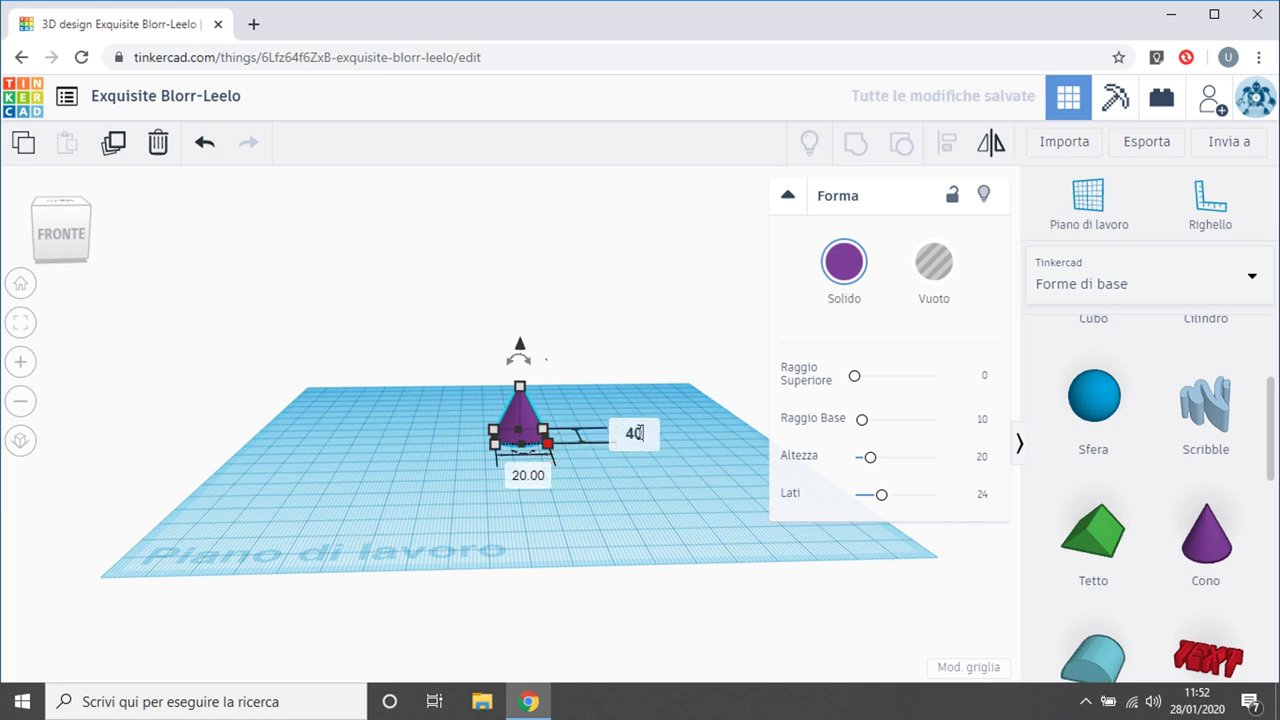
left_click(524, 476)
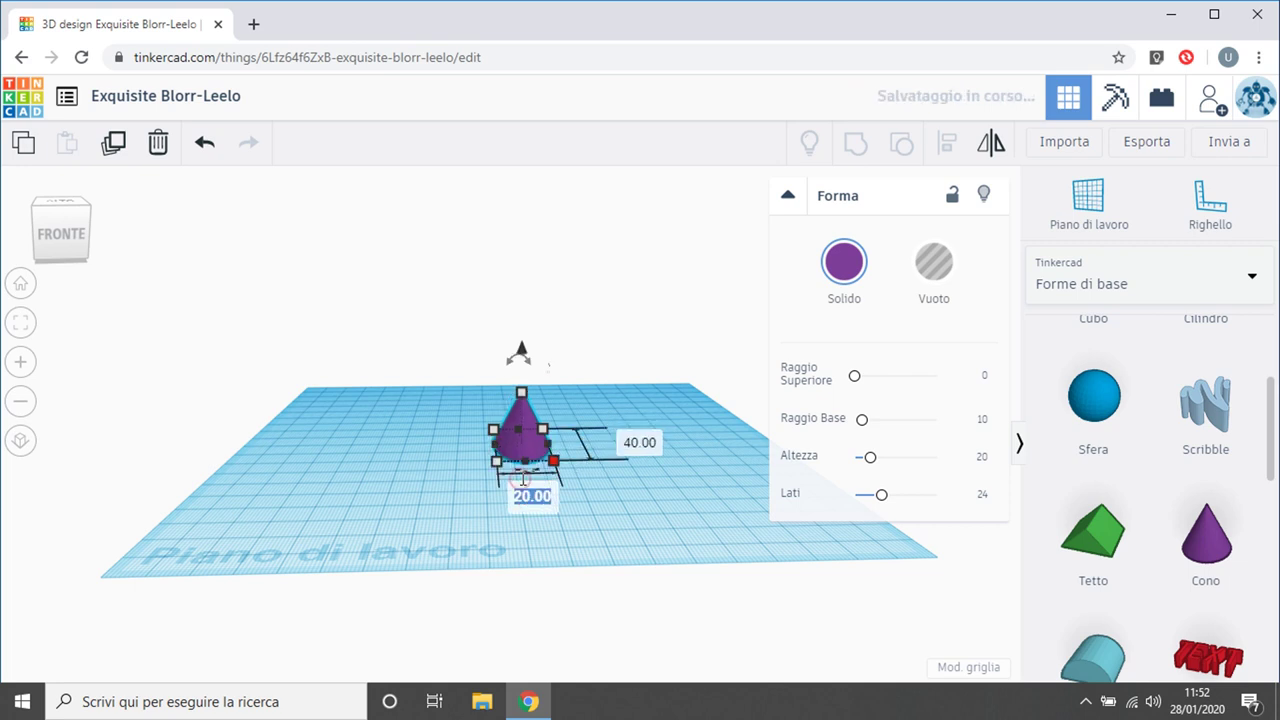
type("40")
key("Return")
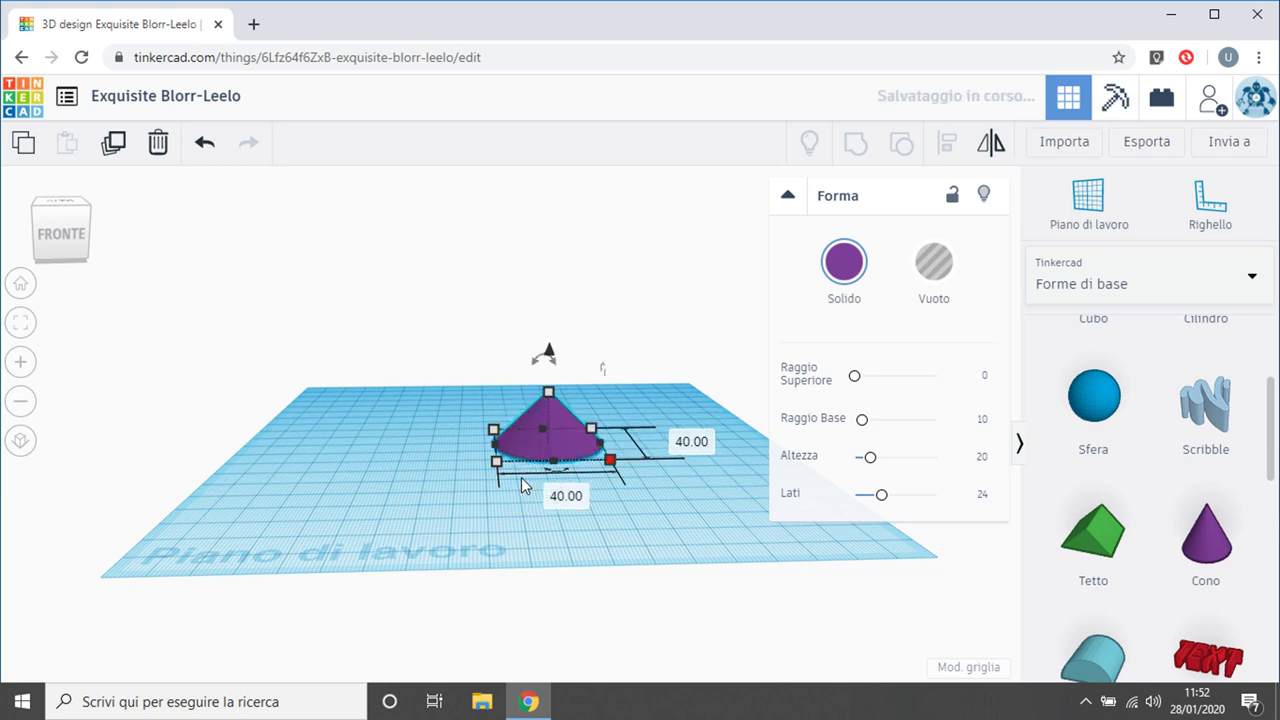
left_click_drag(552, 393, 549, 310)
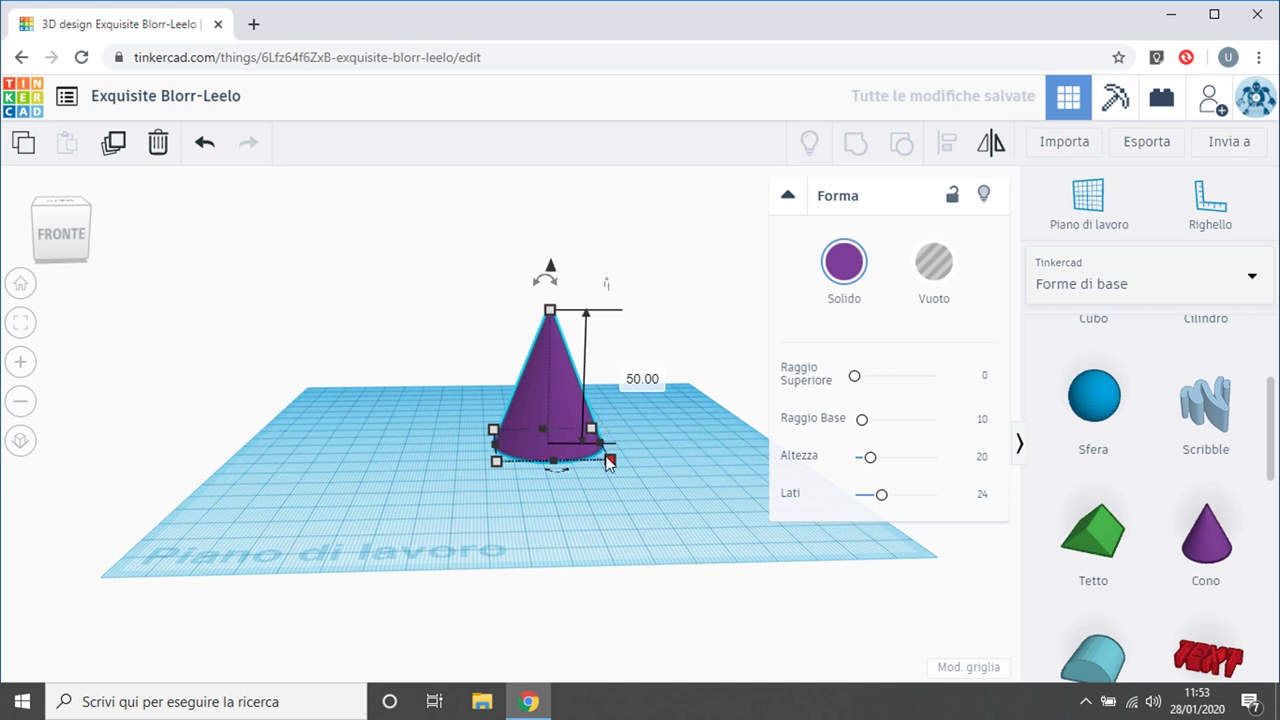
left_click(657, 464)
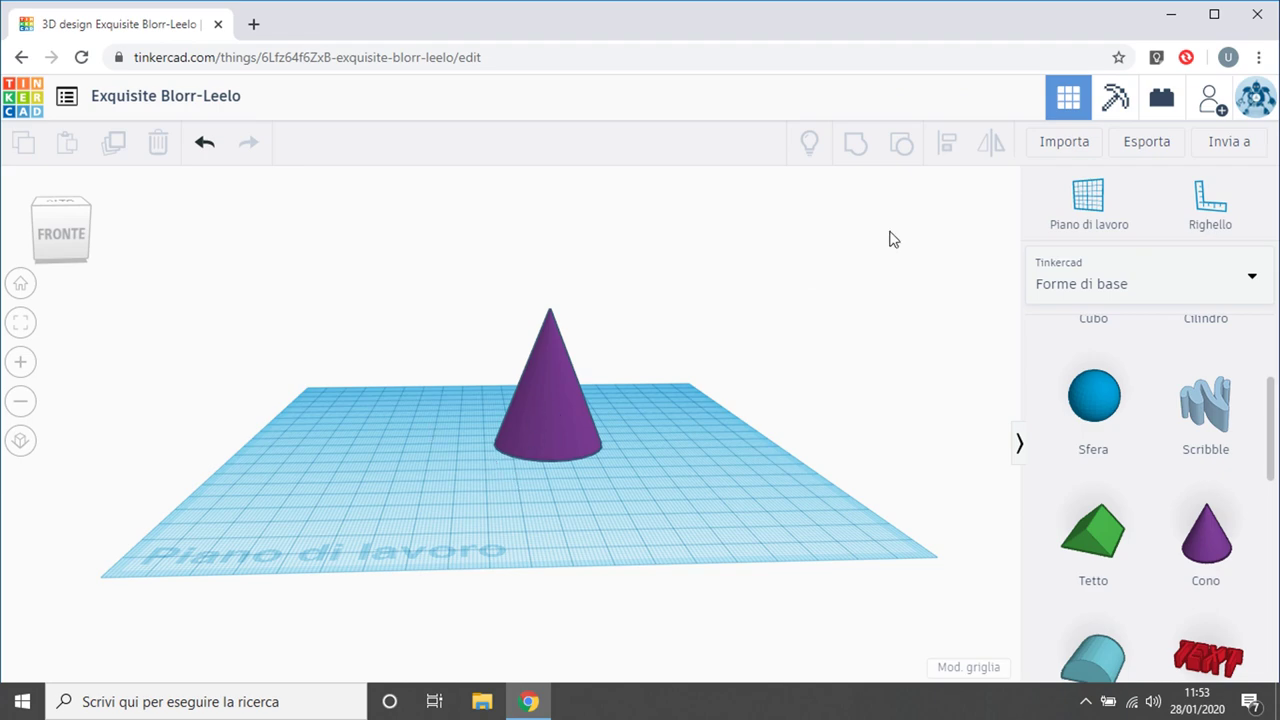
Place a hole Box near the front of the workplane and move the cone to the far corner.
right_click_drag(835, 272, 378, 400)
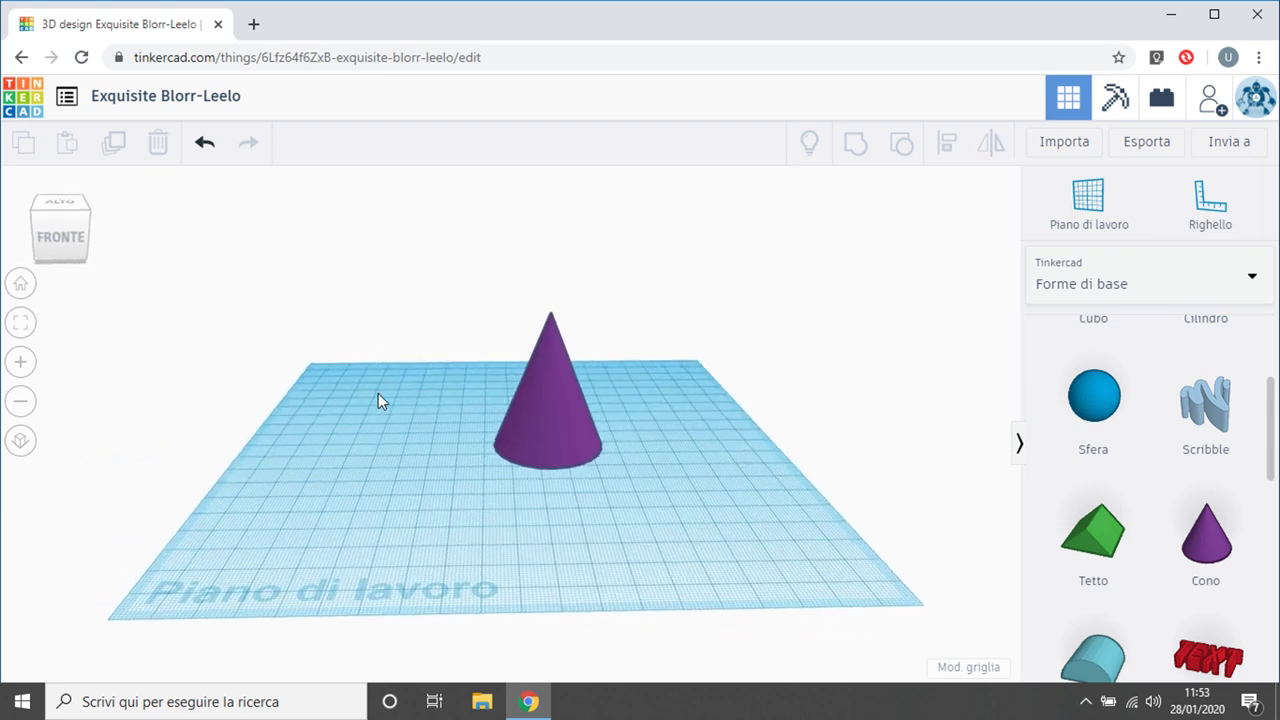
scroll(1100, 514, "up", 3)
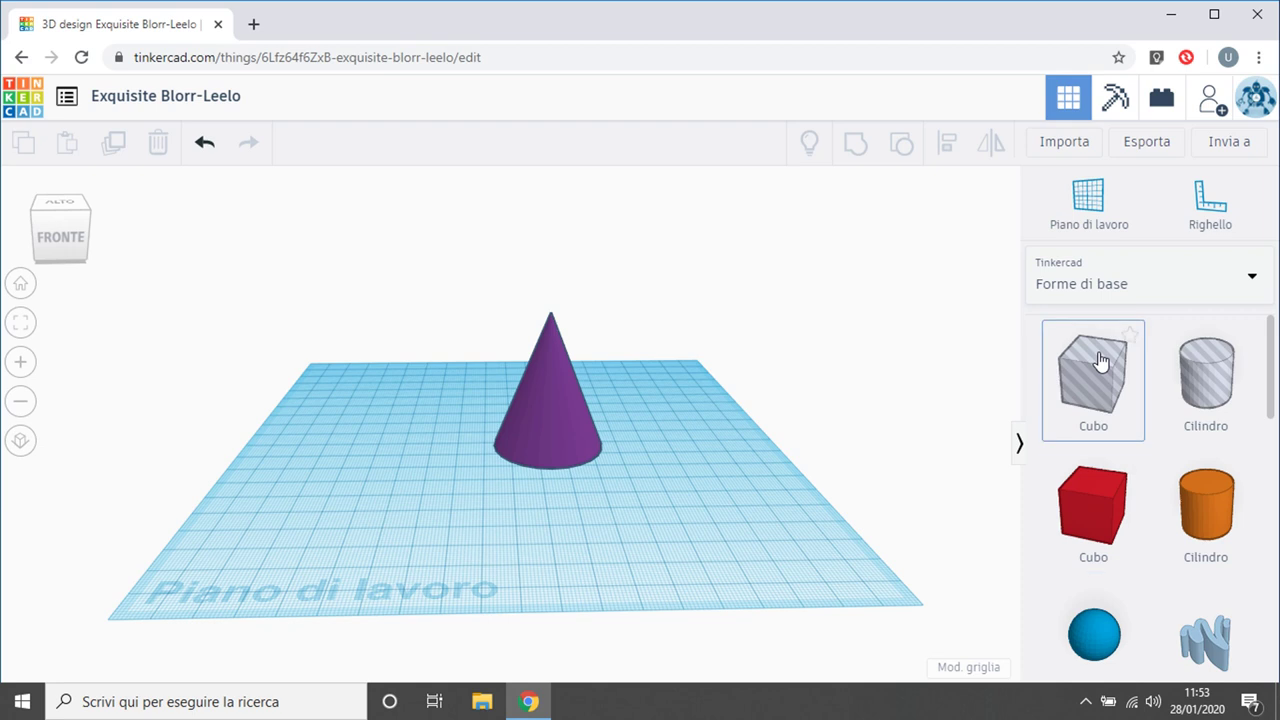
left_click_drag(1098, 360, 420, 538)
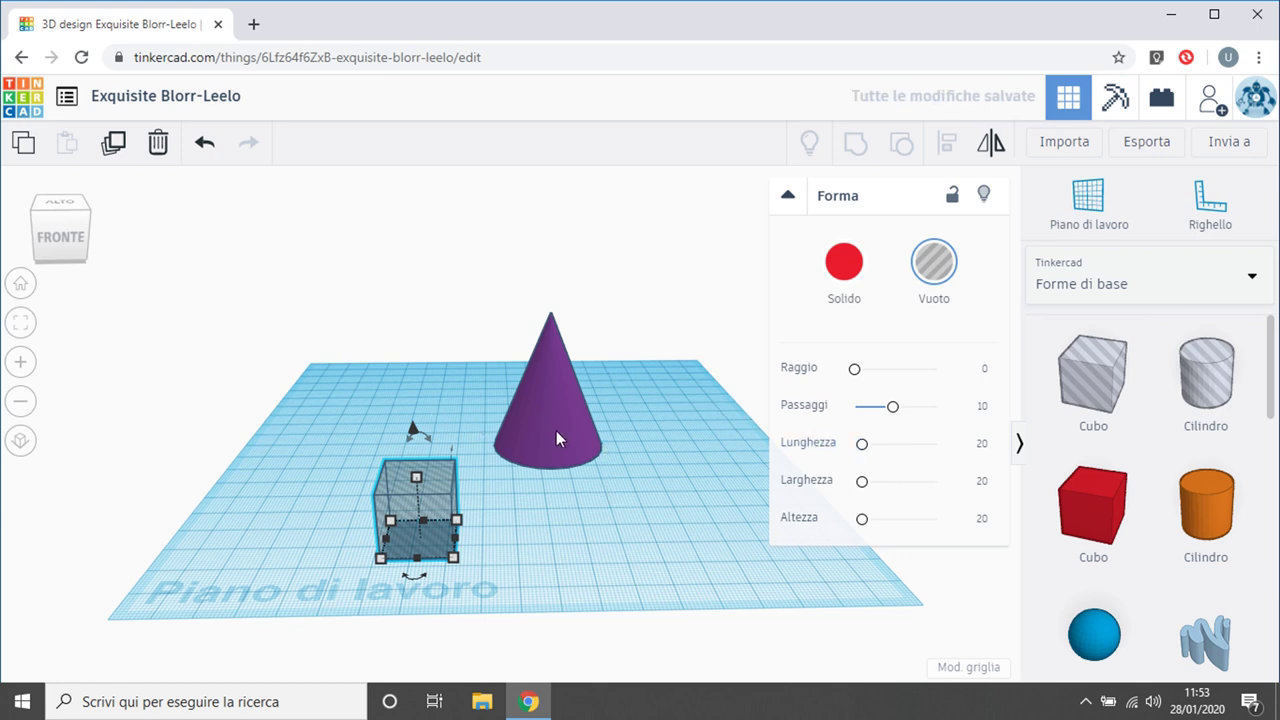
left_click_drag(556, 430, 340, 362)
left_click(310, 463)
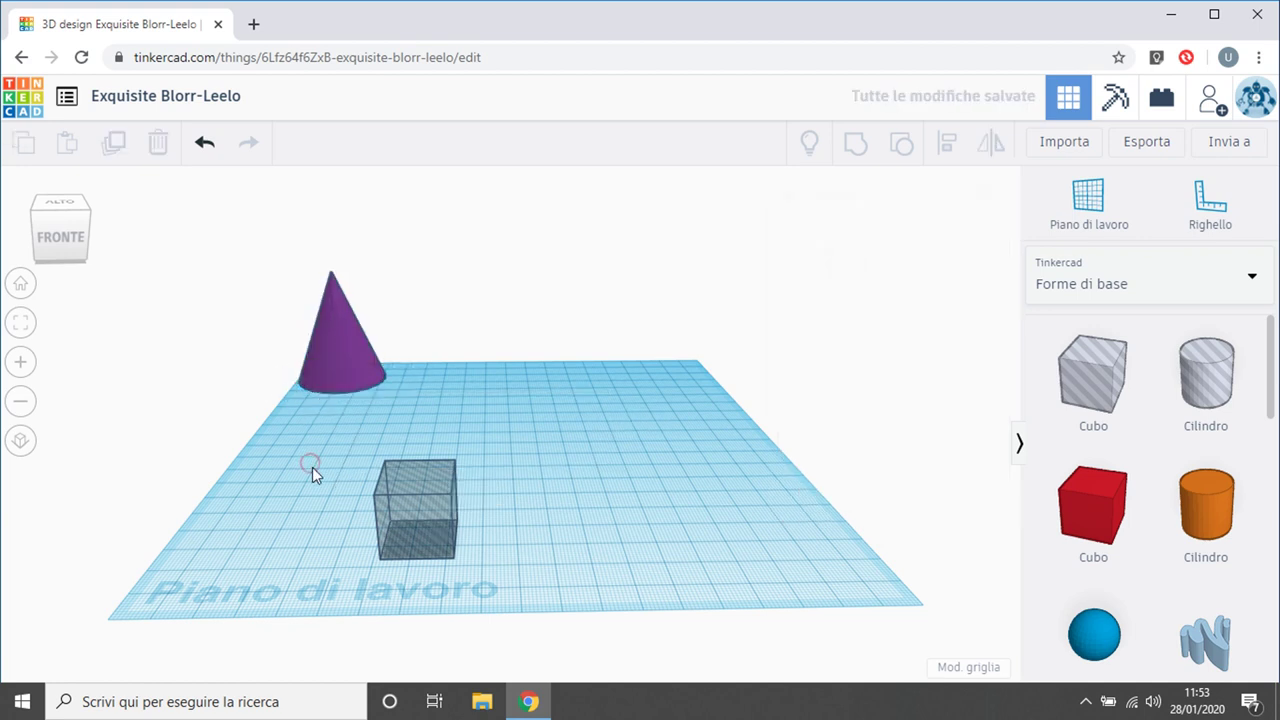
Stretch the hole box sideways and backwards into a large rectangle covering much of the workplane in front of the cone.
left_click(411, 515)
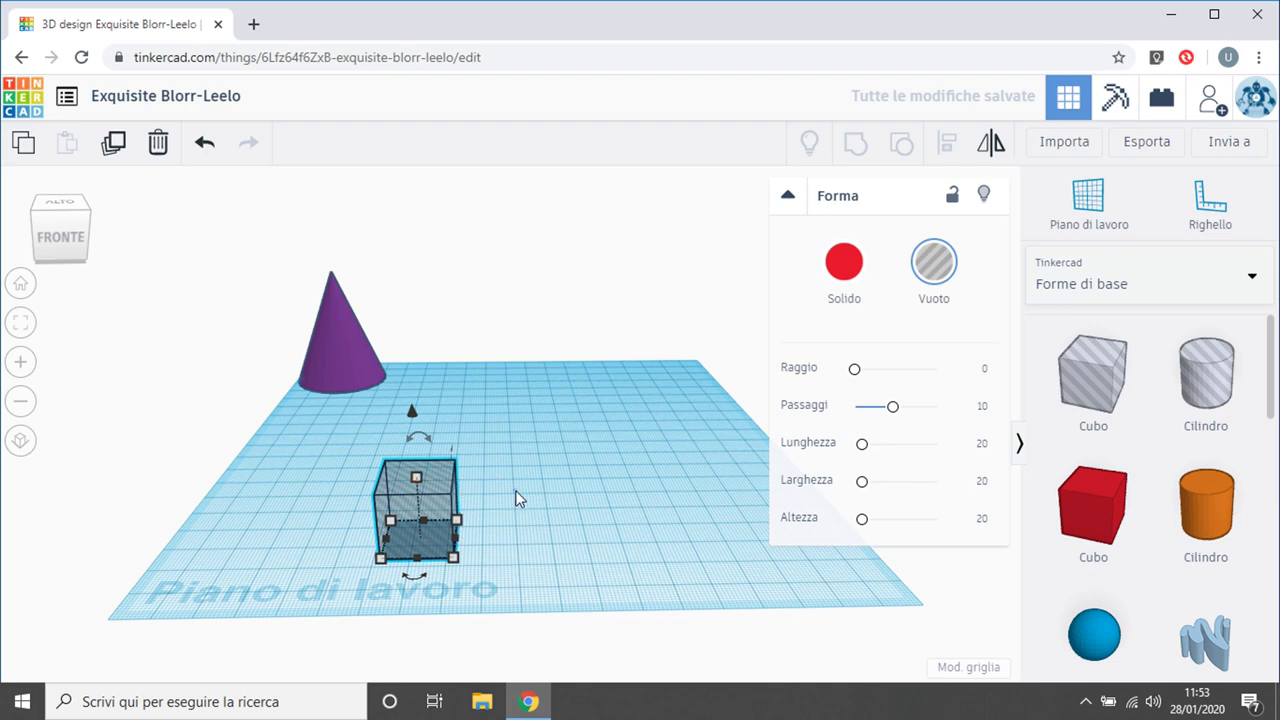
right_click_drag(517, 497, 530, 565)
scroll(530, 565, "down", 2)
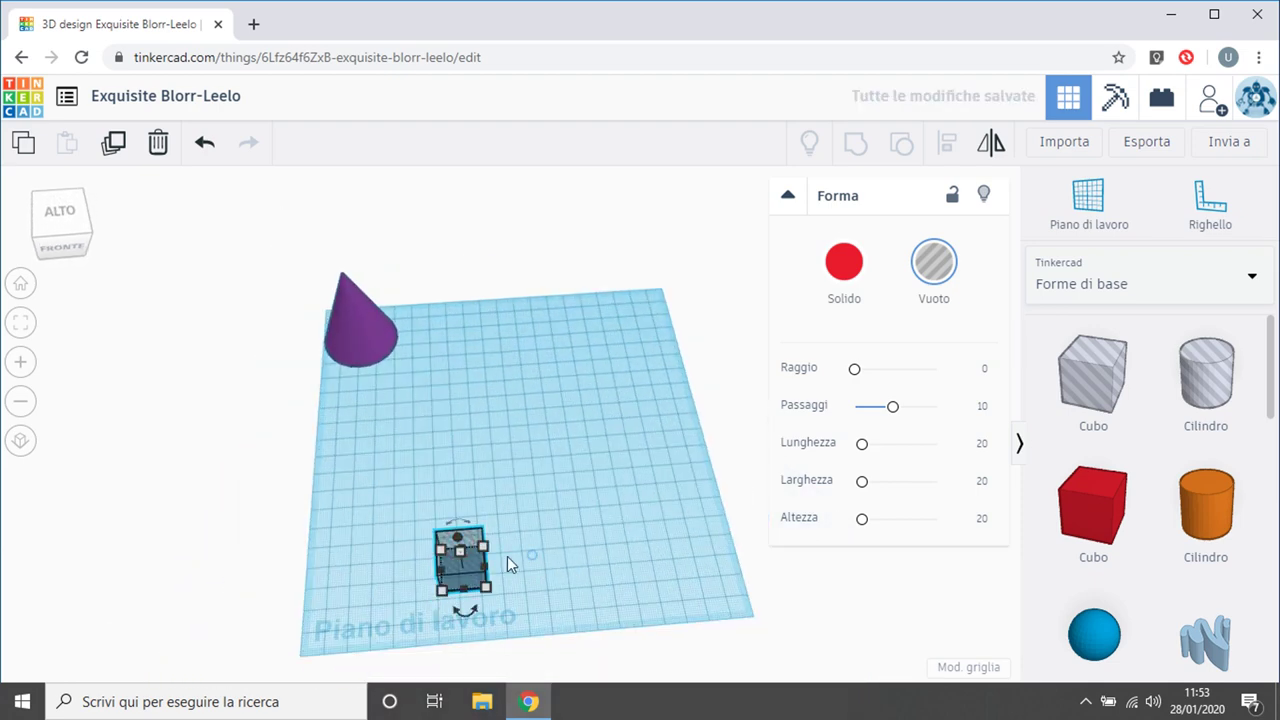
left_click(518, 526)
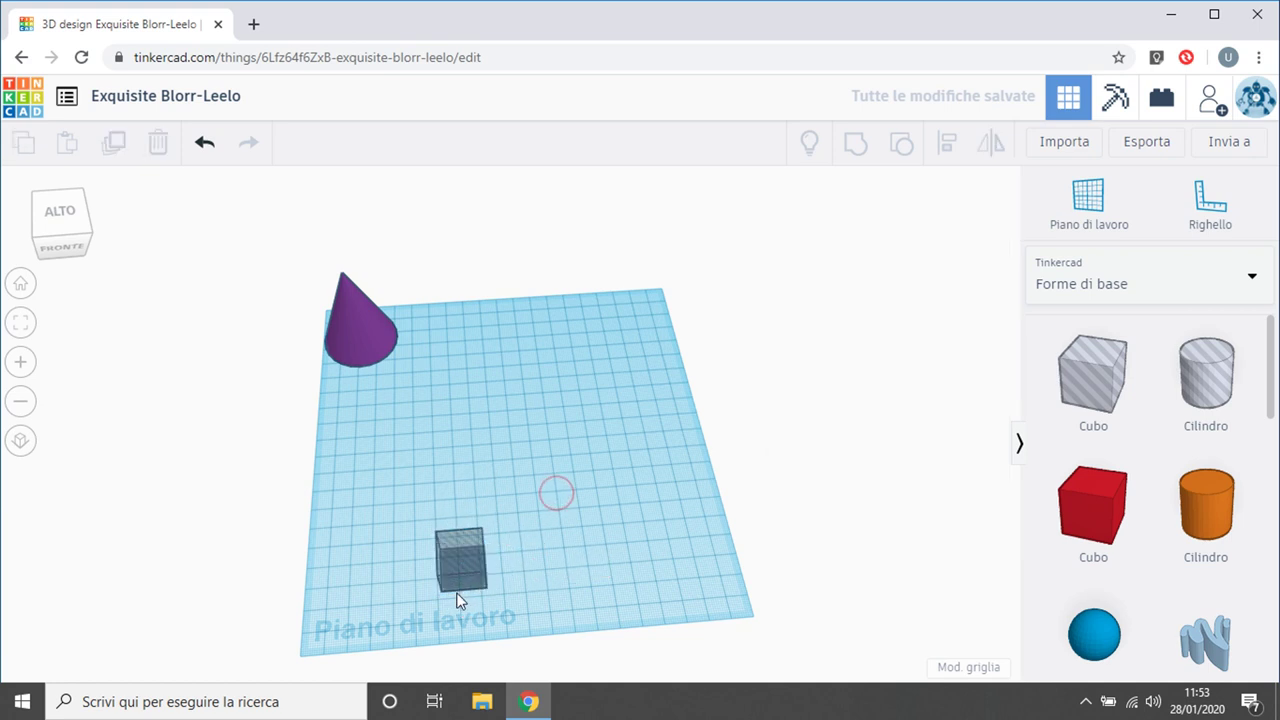
left_click(459, 553)
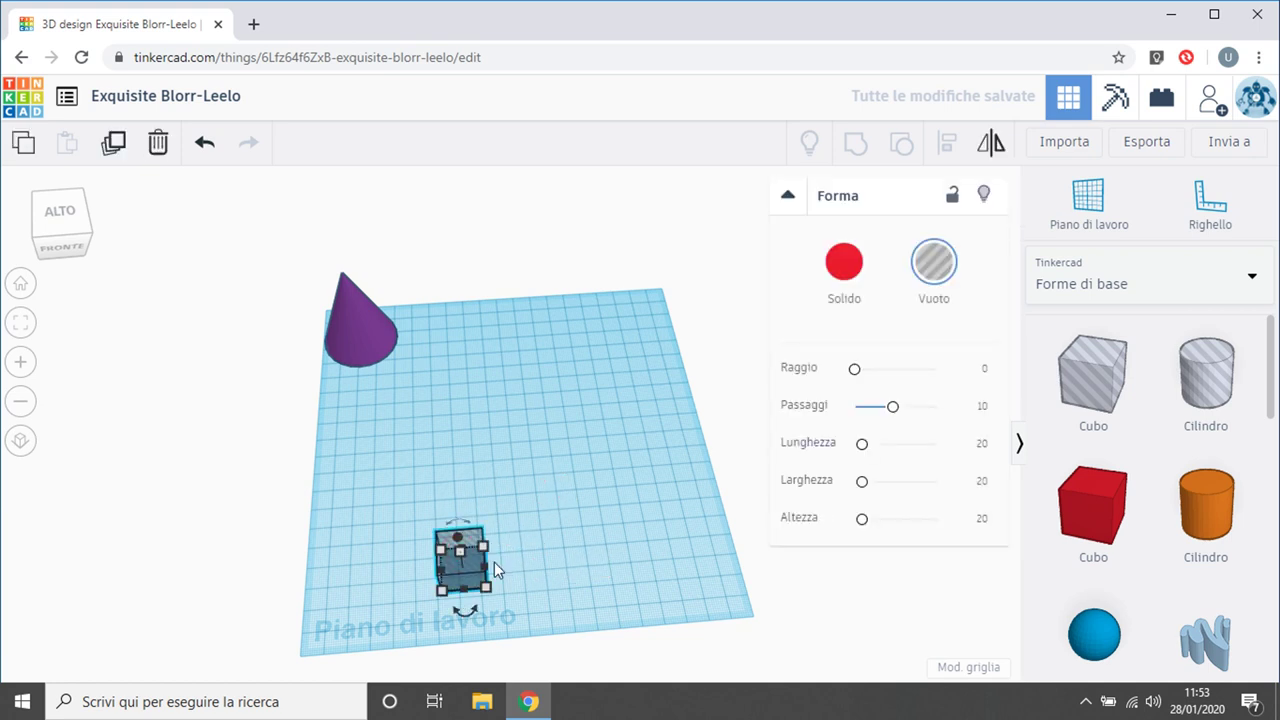
left_click_drag(484, 570, 700, 568)
left_click_drag(566, 543, 547, 396)
Flatten the large hole box into a thin sheet by setting its height to 0.01 mm.
right_click_drag(375, 547, 363, 490)
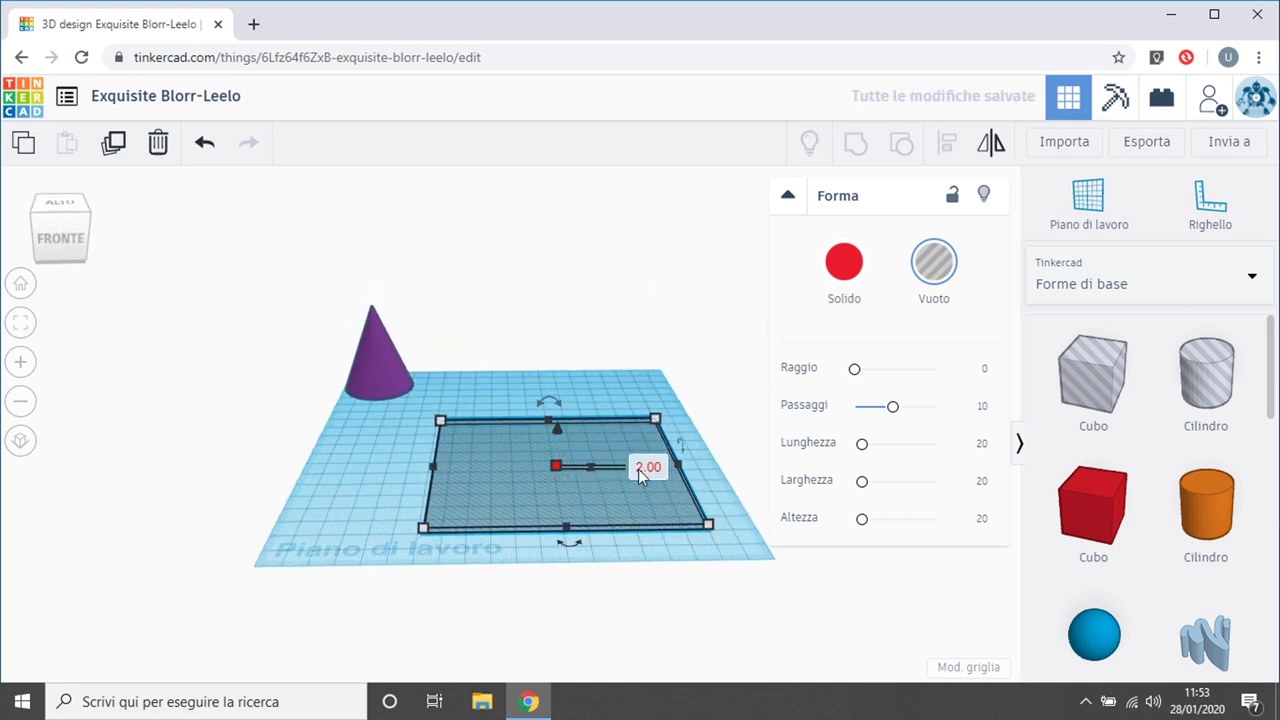
left_click(642, 470)
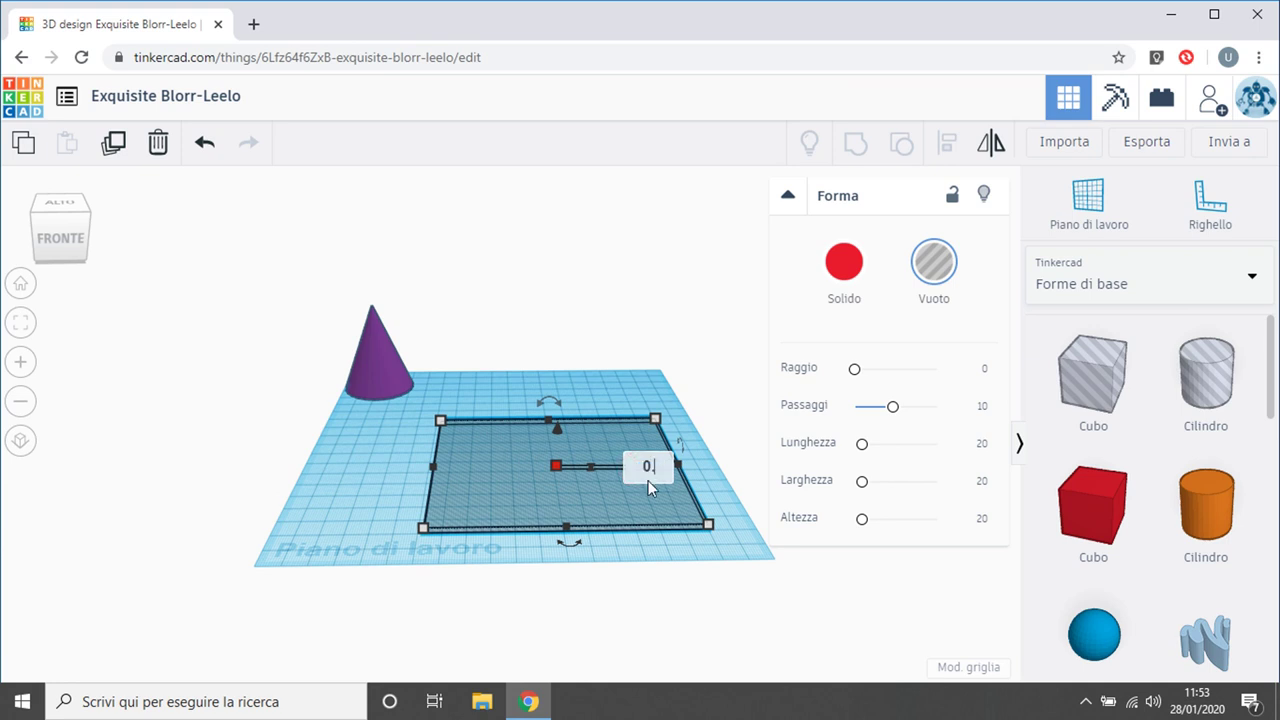
type("0.01")
key("Return")
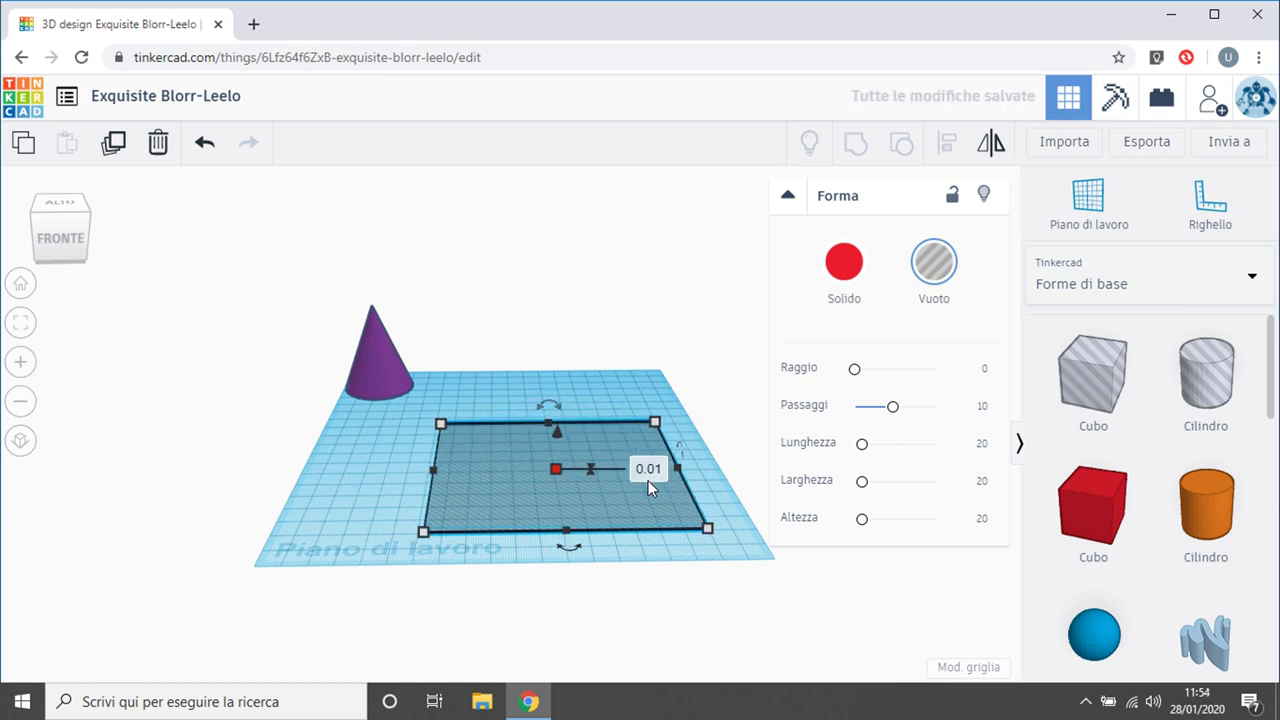
left_click(691, 421)
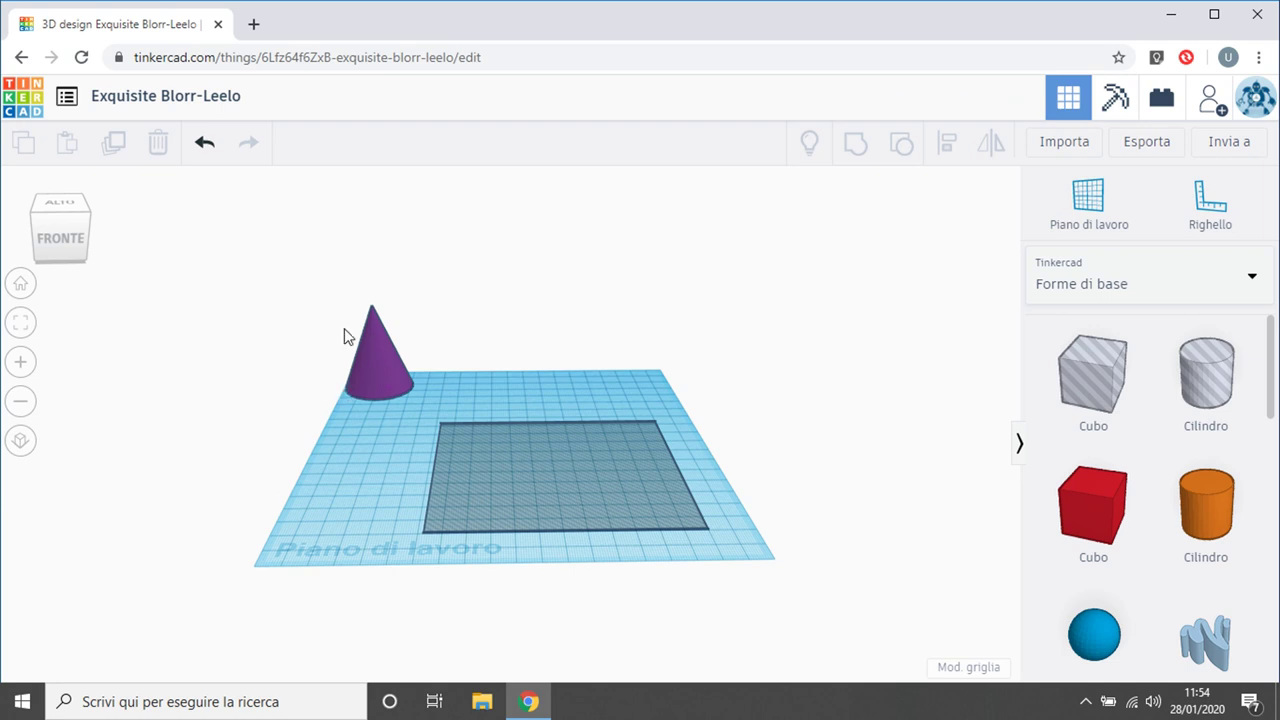
Duplicate the thin hole sheet in place and tilt the copy 22.5° about its front-to-back axis.
left_click(546, 491)
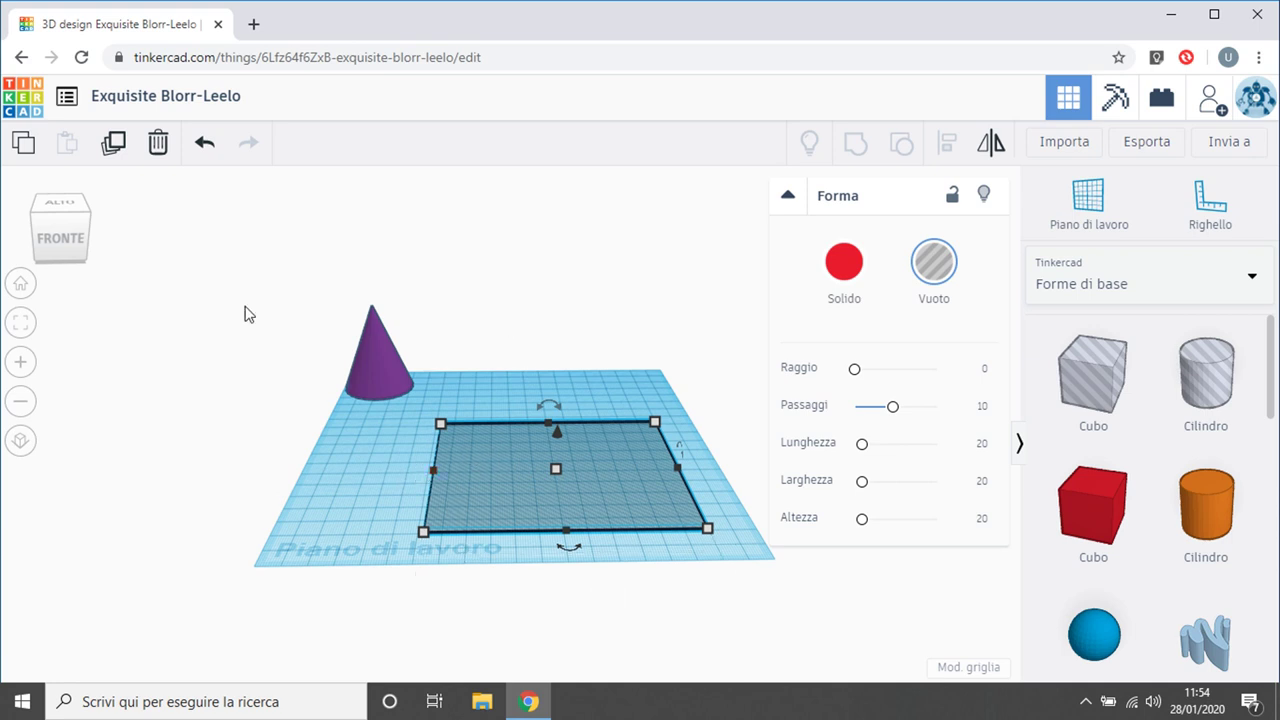
left_click(113, 147)
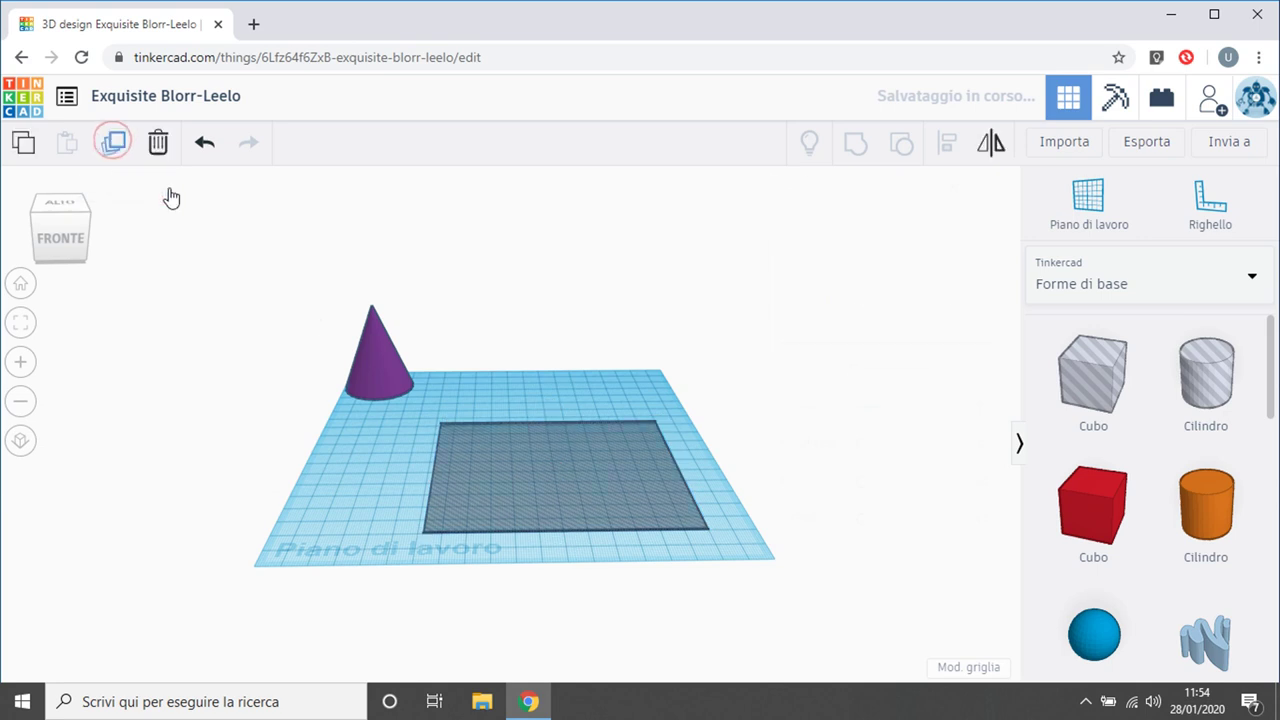
mouse_move(563, 404)
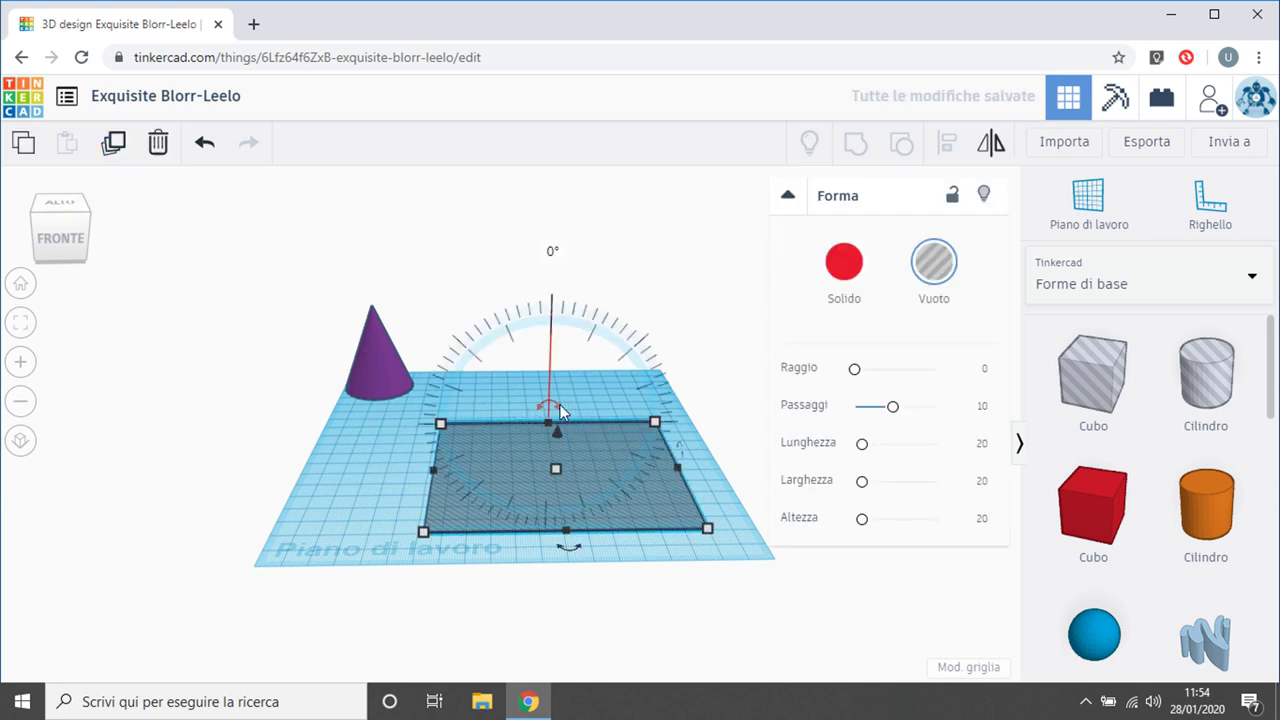
left_click_drag(559, 404, 545, 406)
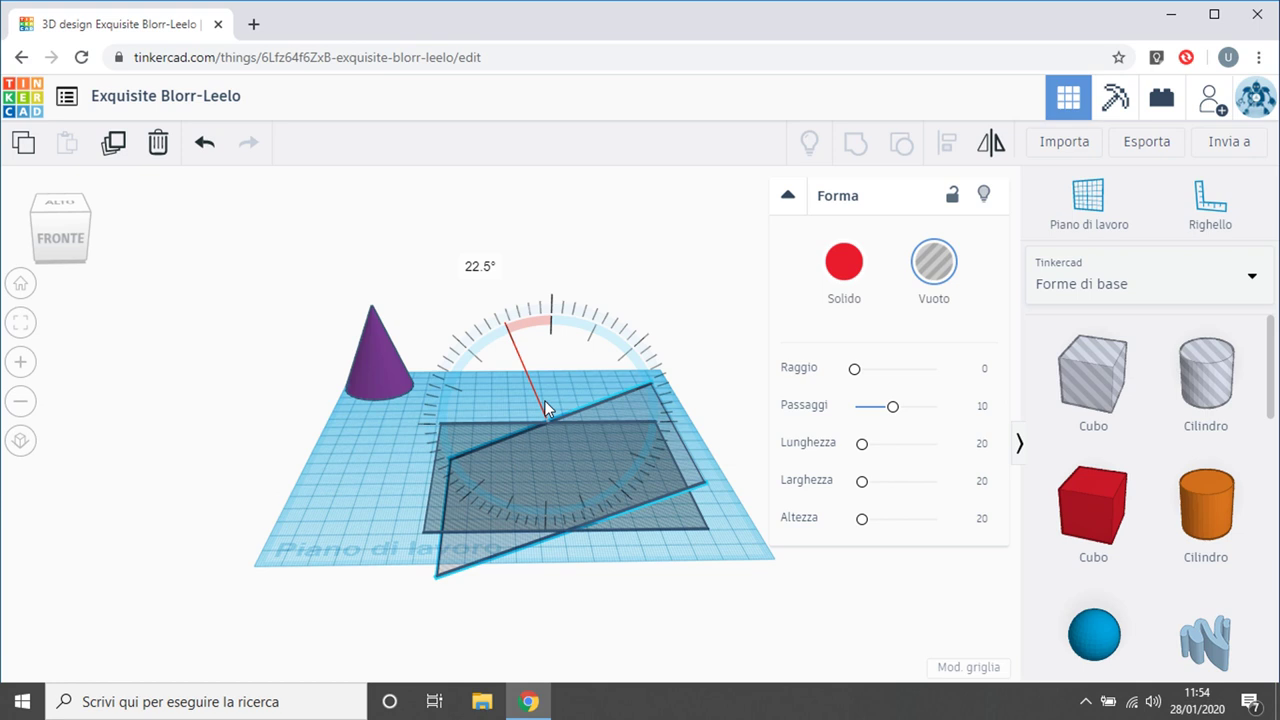
left_click_drag(544, 400, 544, 401)
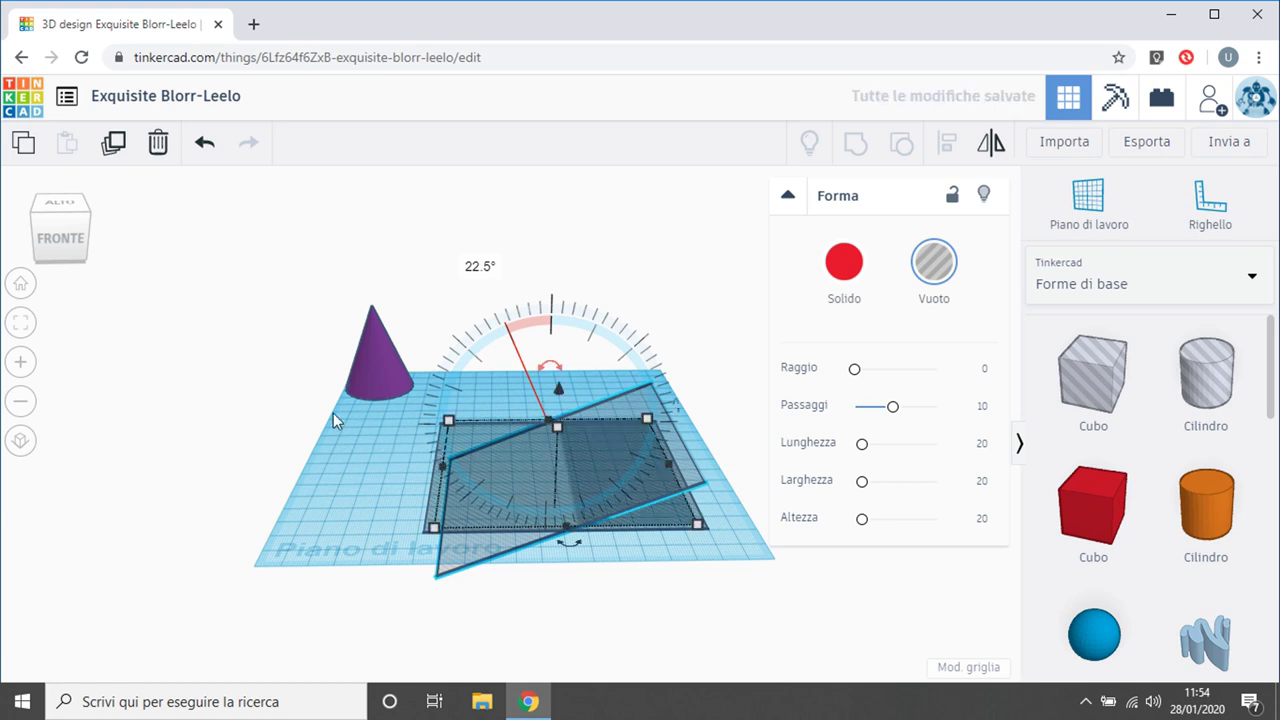
Repeat the rotated duplication until a sheet stands vertical, and inspect the fan of sheets from the front.
left_click(112, 143)
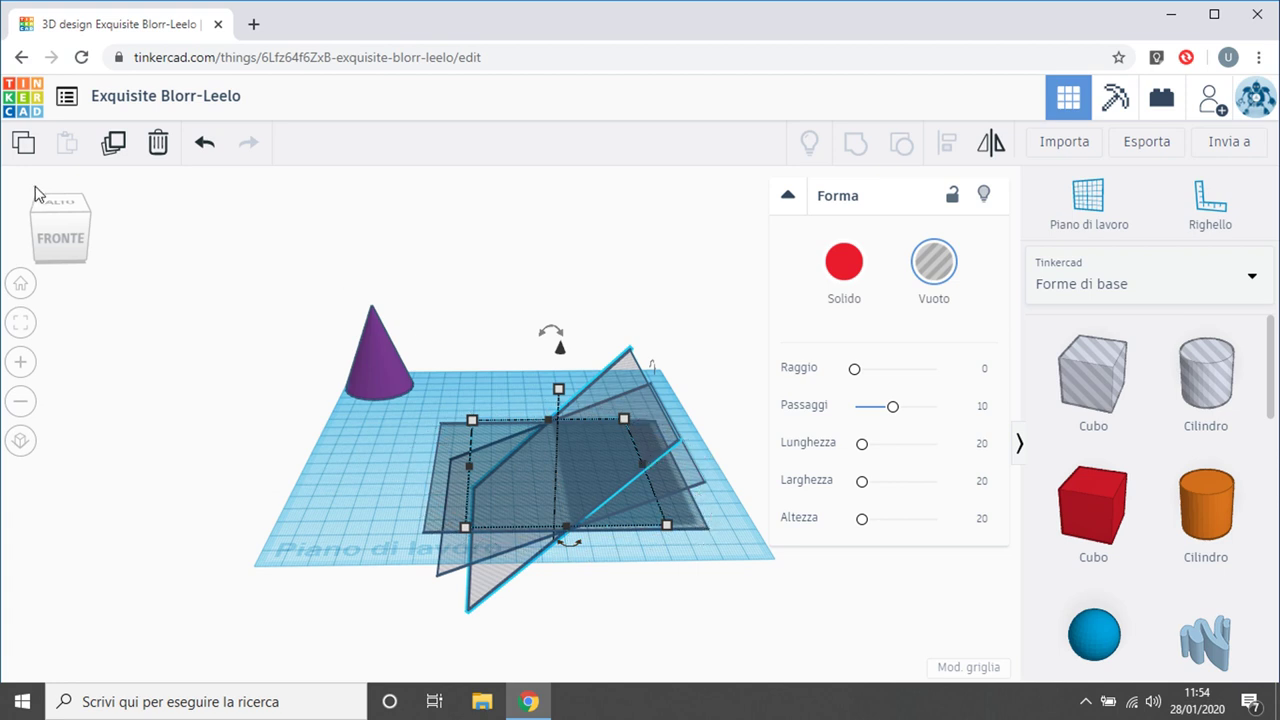
left_click(113, 145)
left_click(113, 145)
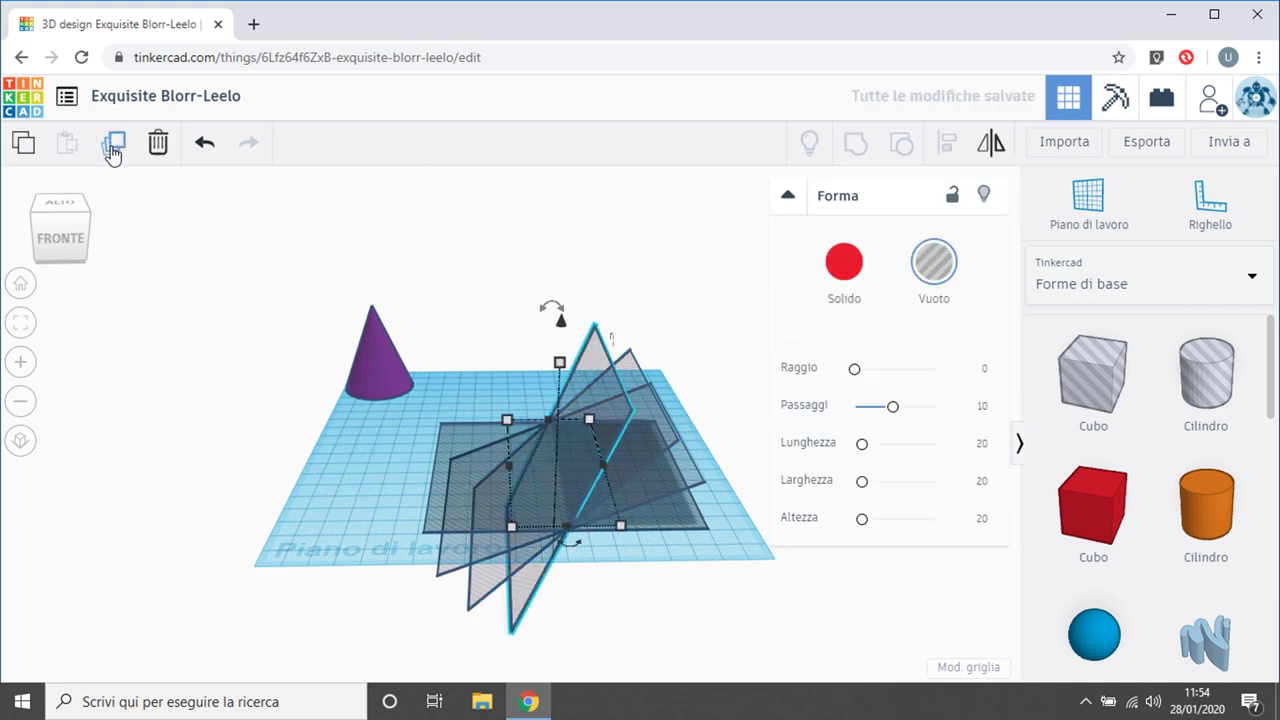
left_click(113, 145)
left_click(113, 145)
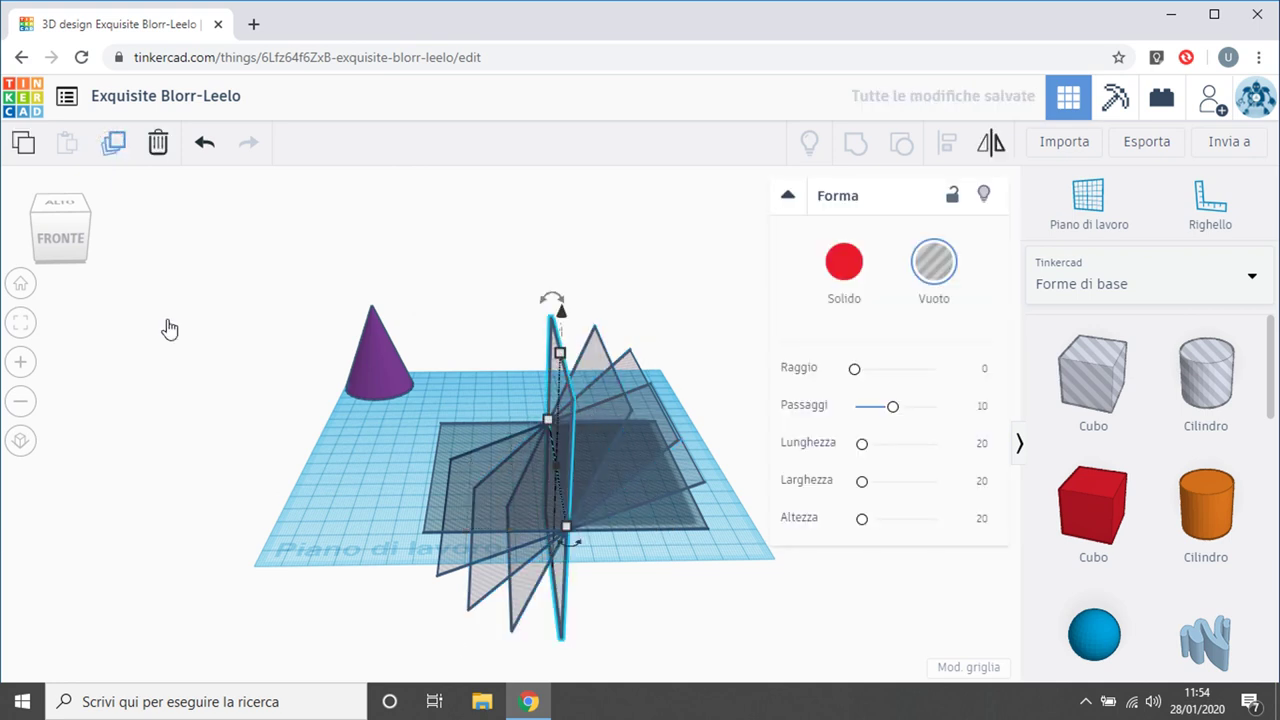
right_click_drag(695, 615, 678, 573)
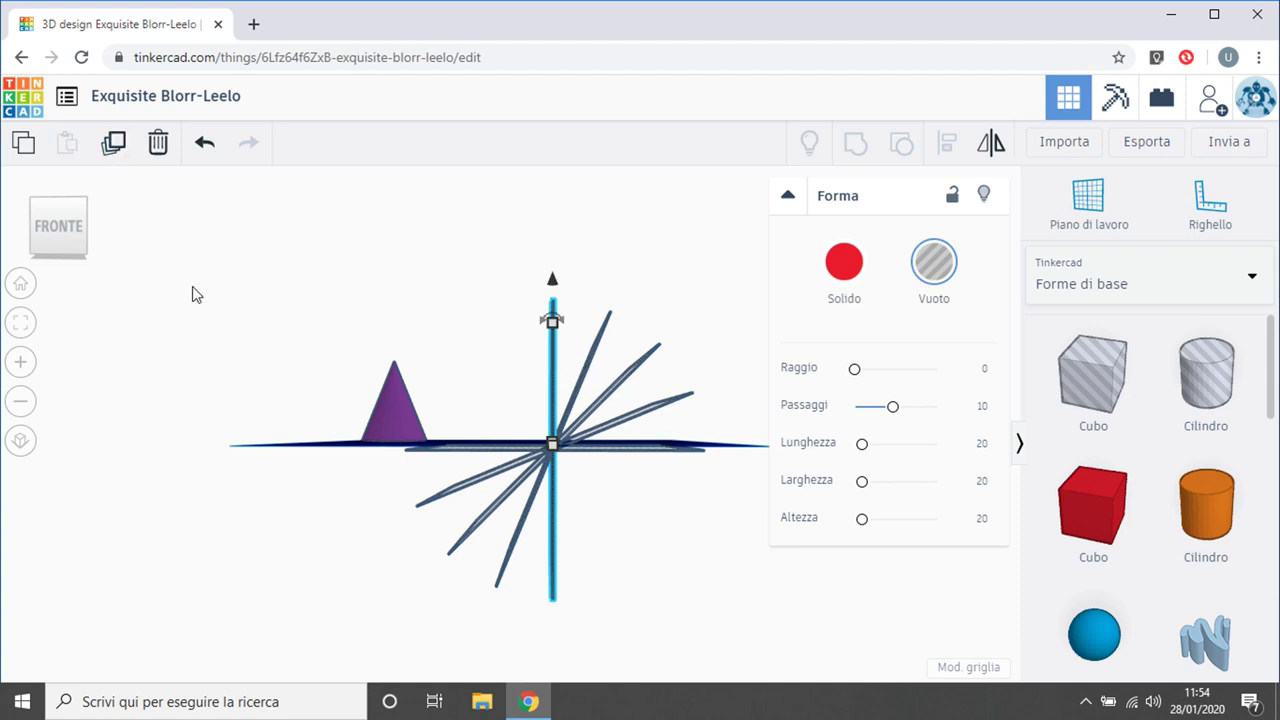
right_click_drag(289, 281, 330, 338)
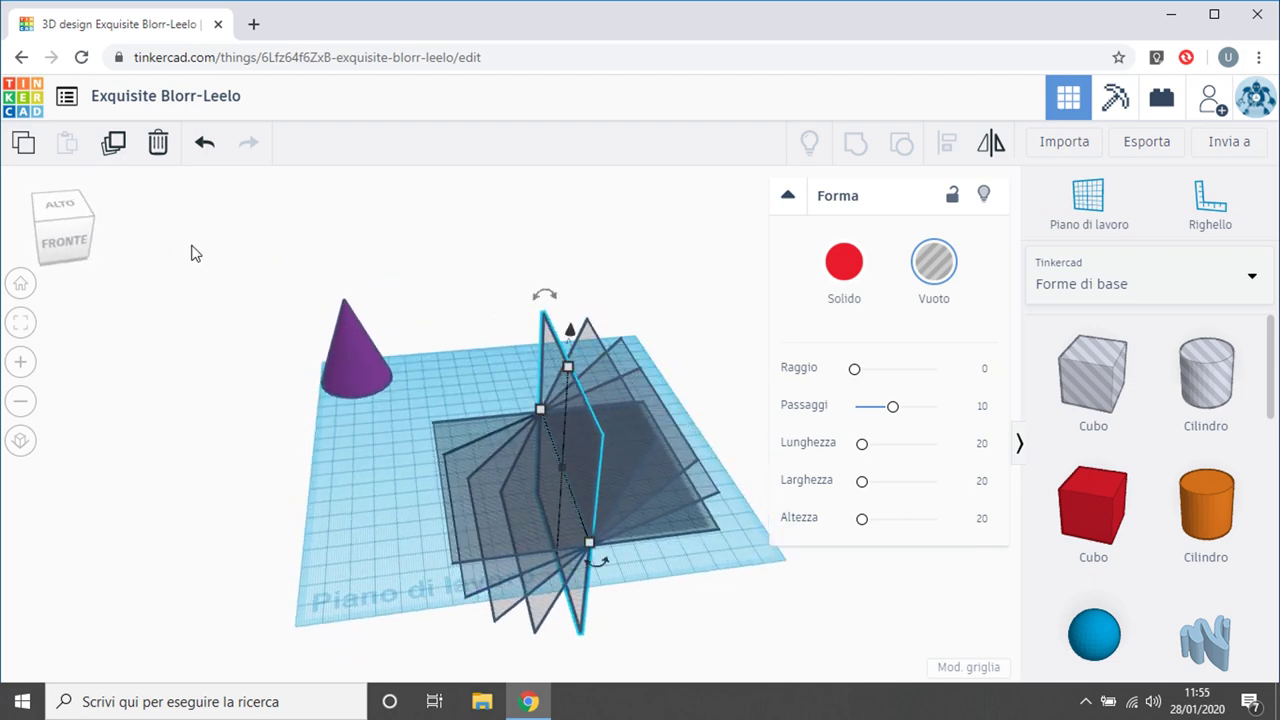
Undo the sheet duplications and the rotation back to the single flat hole sheet.
left_click(203, 143)
left_click(203, 143)
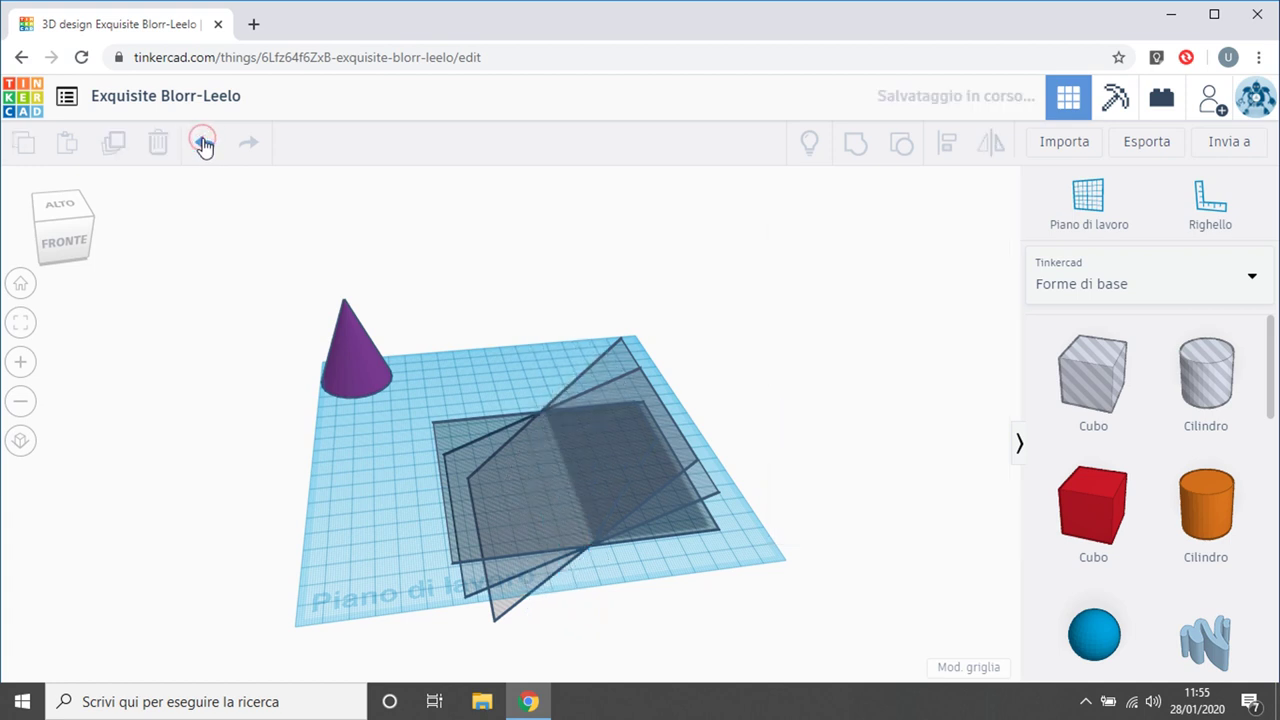
left_click(203, 143)
left_click(203, 143)
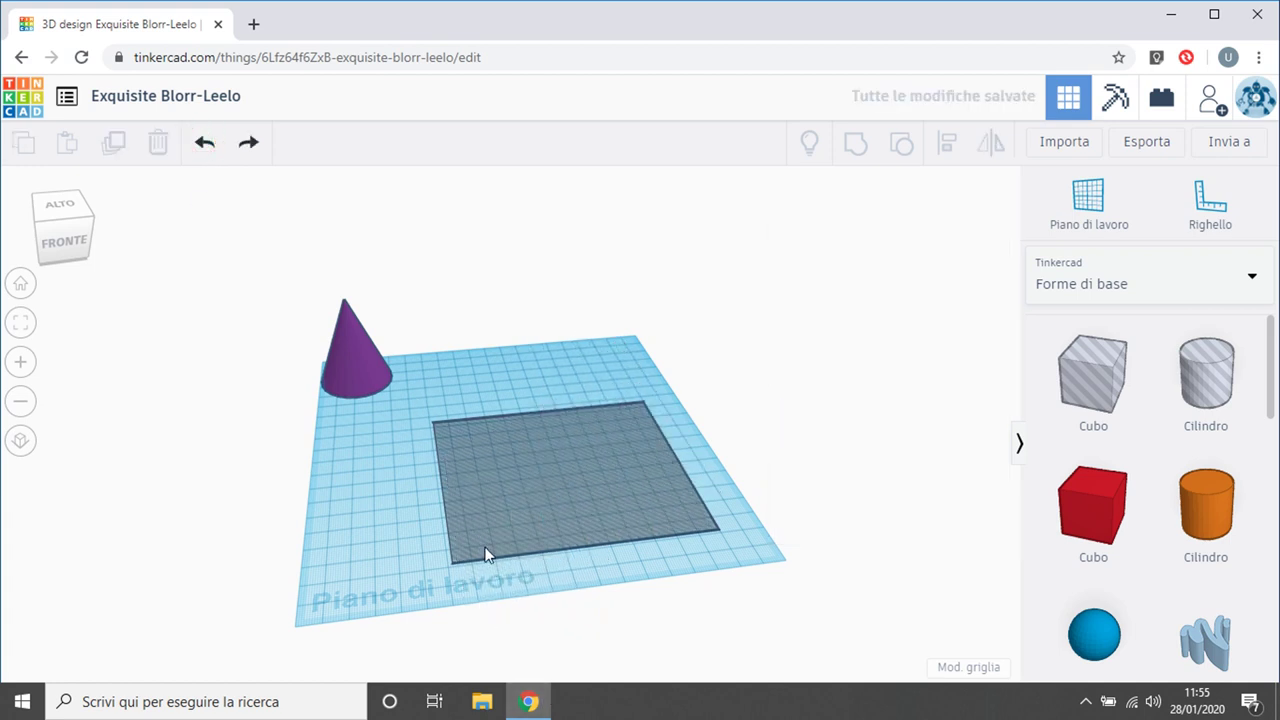
Duplicate the flat hole sheet again and, keeping the copy selected, rotate it 22.5° about its front-to-back axis.
left_click(546, 507)
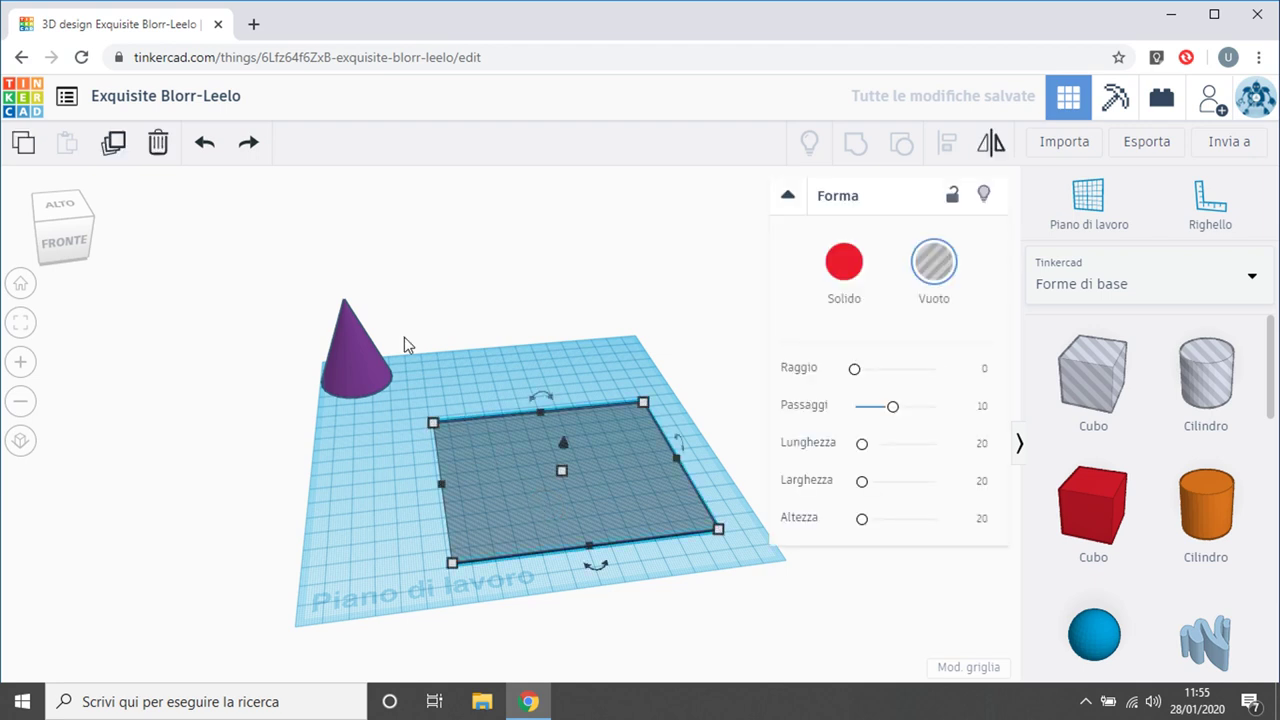
left_click(118, 146)
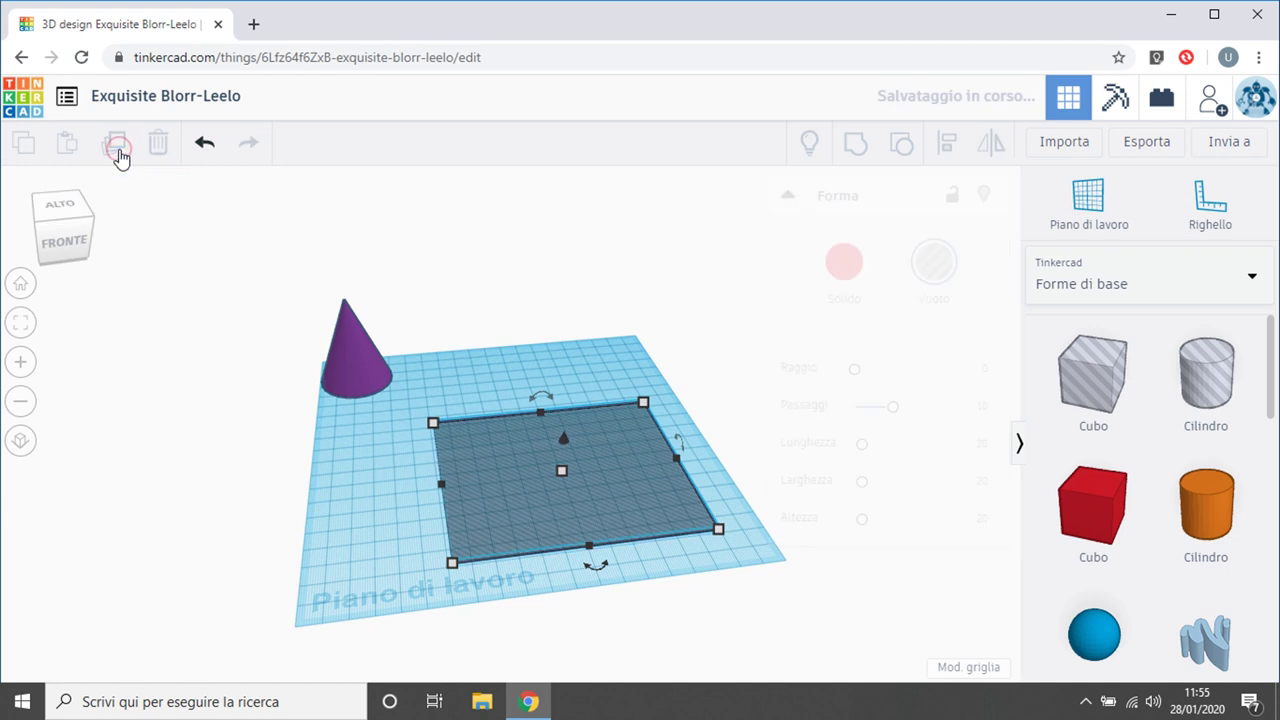
left_click(547, 397)
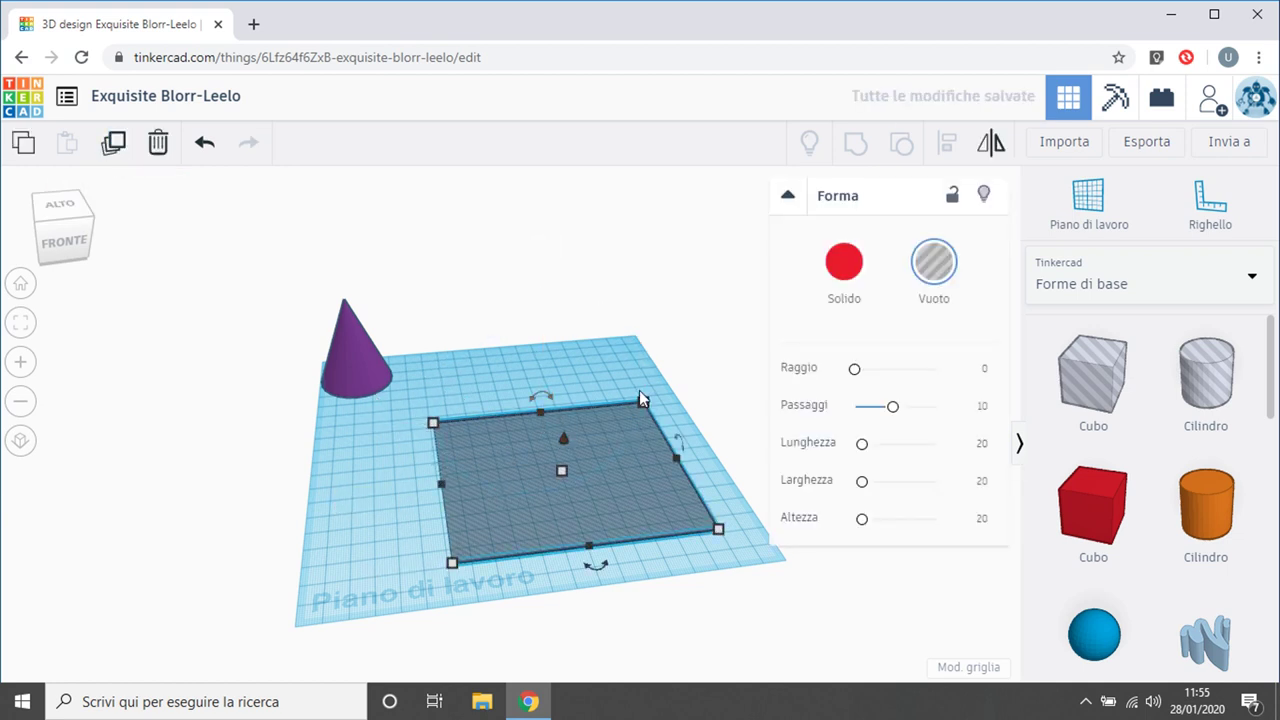
left_click_drag(549, 392, 537, 395)
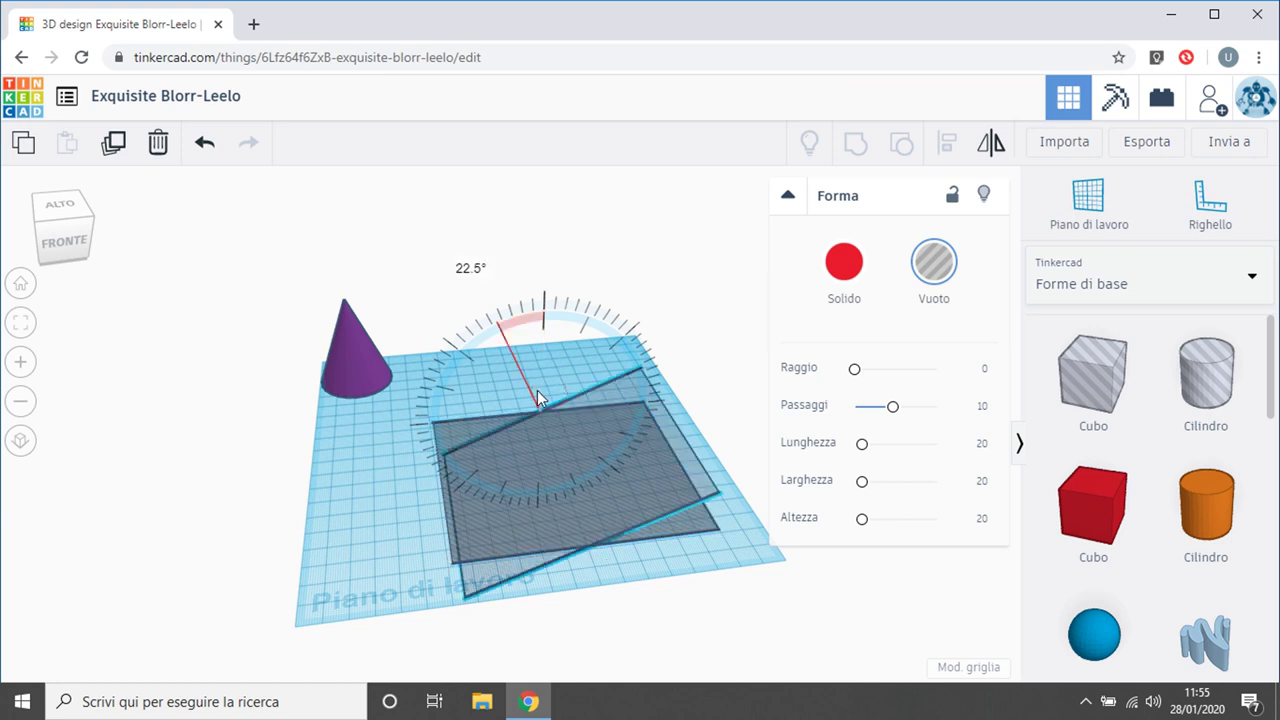
left_click_drag(537, 390, 537, 390)
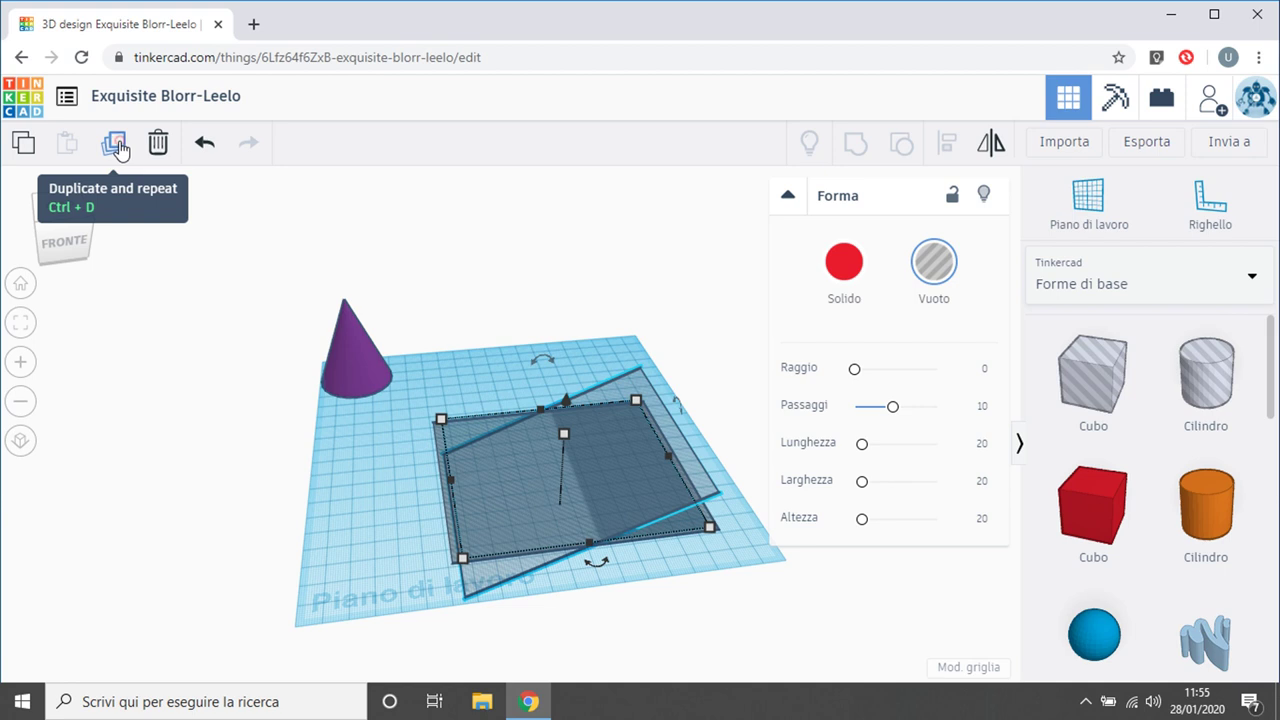
Repeat the 22.5° rotated duplication of the hole sheet until the newest copy stands vertical, completing the fan.
left_click(117, 147)
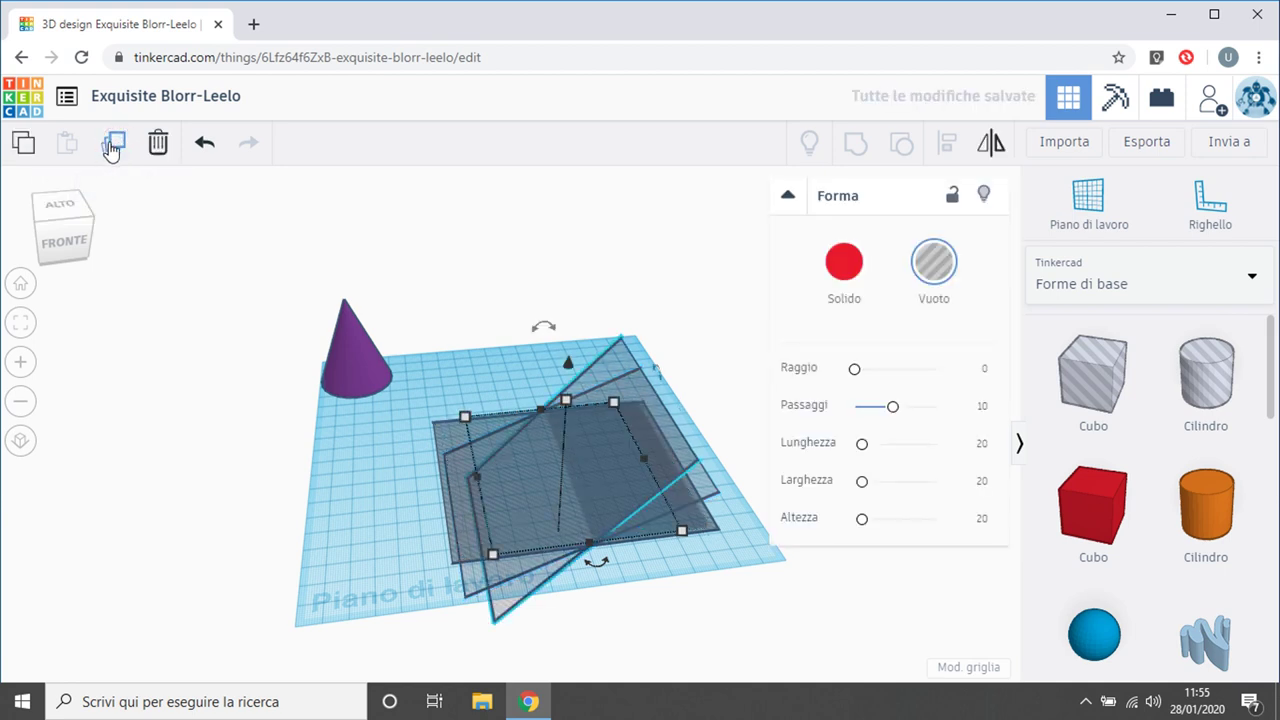
left_click(111, 147)
left_click(111, 147)
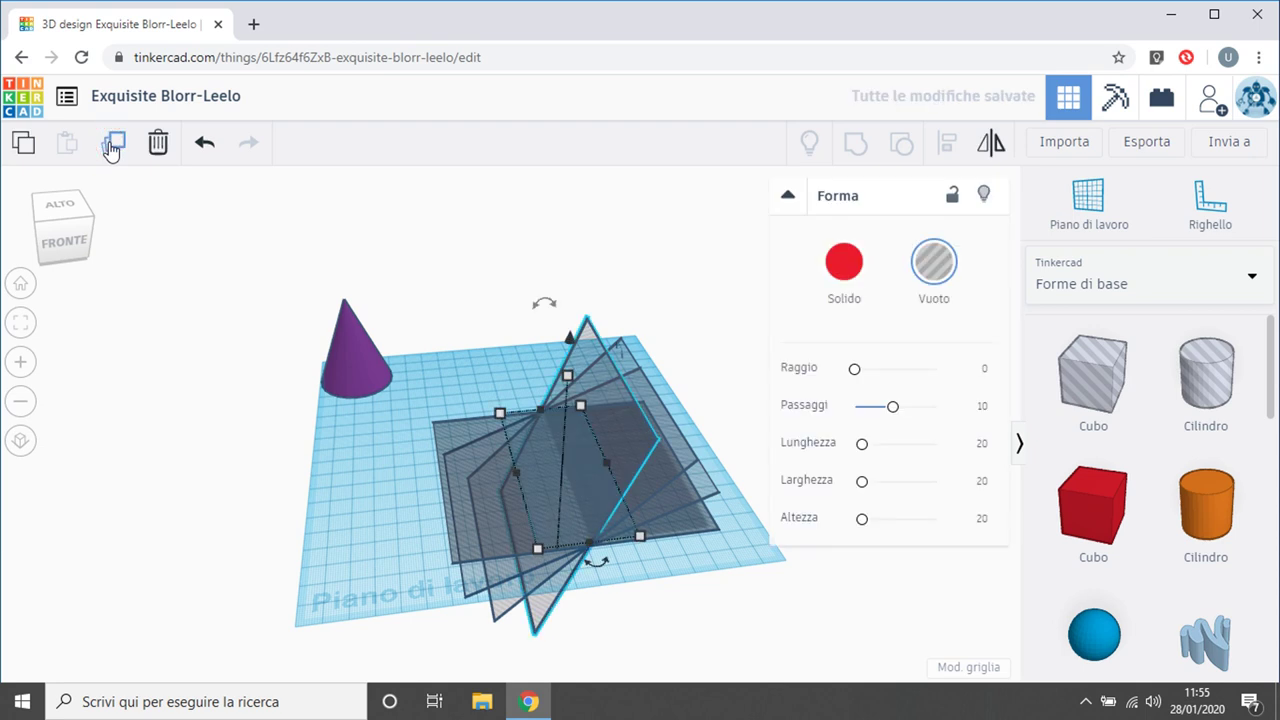
left_click(111, 147)
left_click(111, 147)
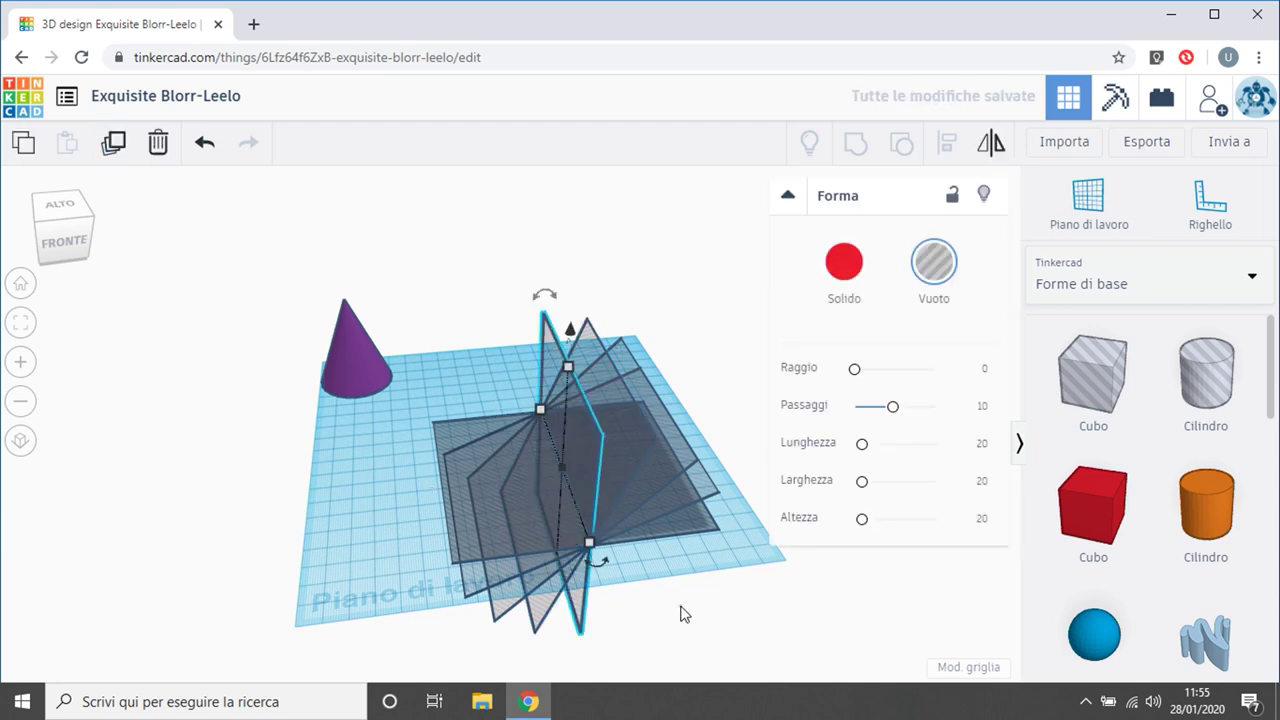
right_click_drag(684, 614, 632, 552)
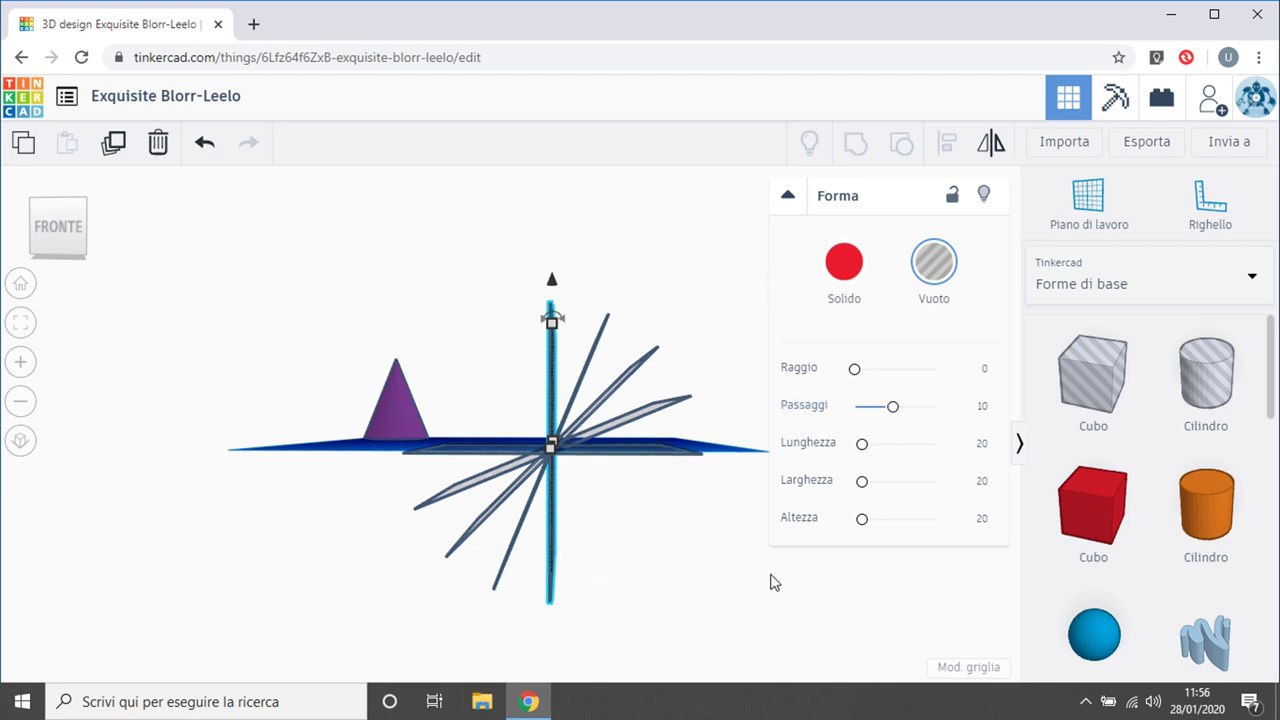
right_click_drag(672, 522, 709, 543)
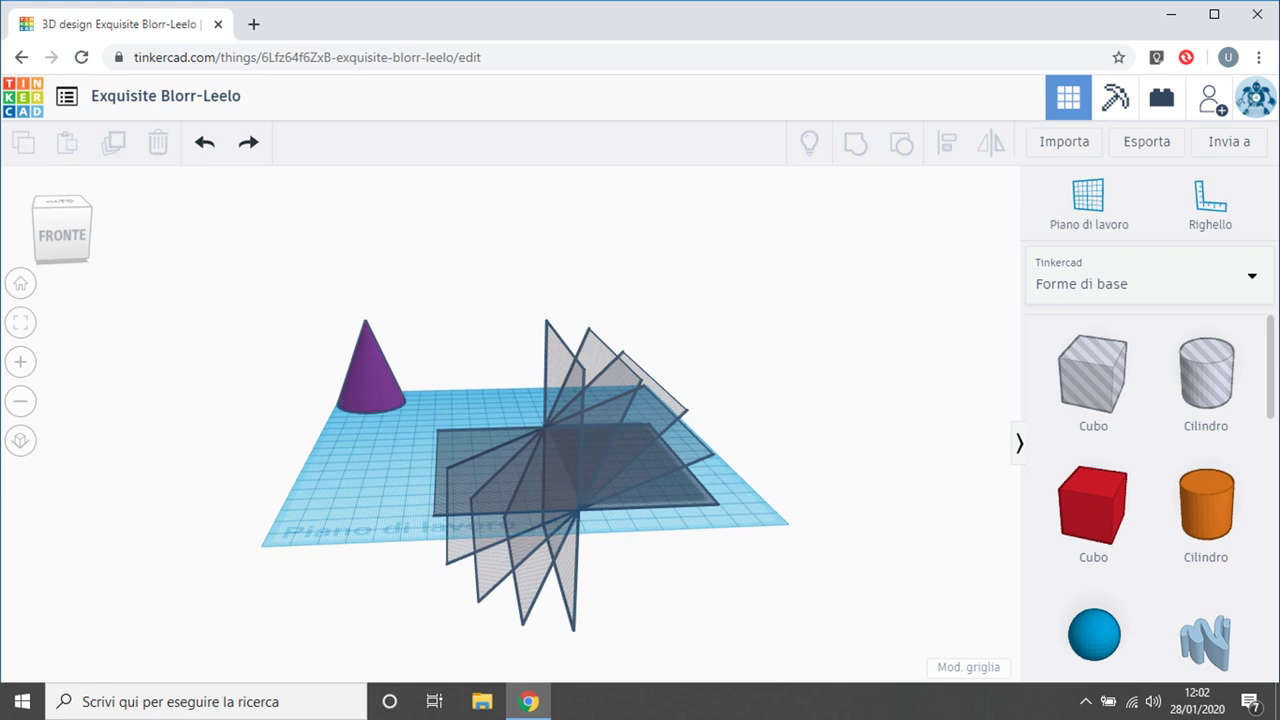
Select the cone and all the hole sheets and align their centres left-to-right and front-to-back.
left_click_drag(214, 251, 835, 655)
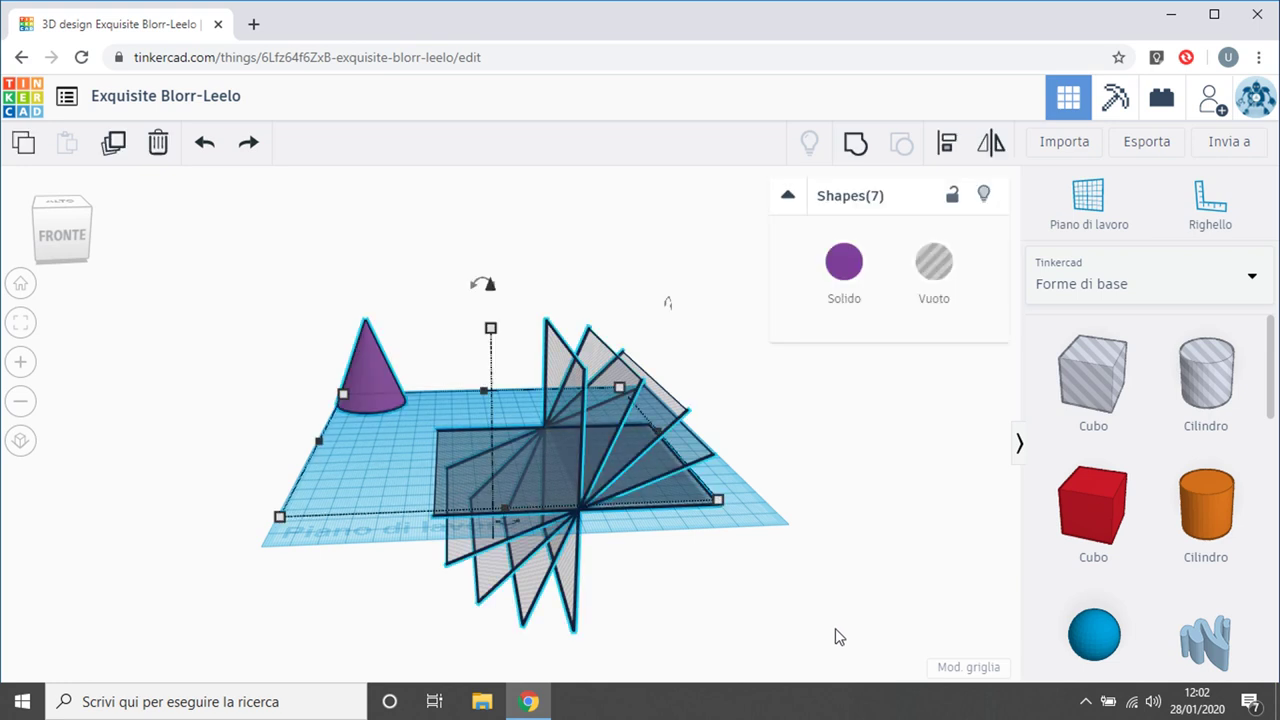
left_click(949, 150)
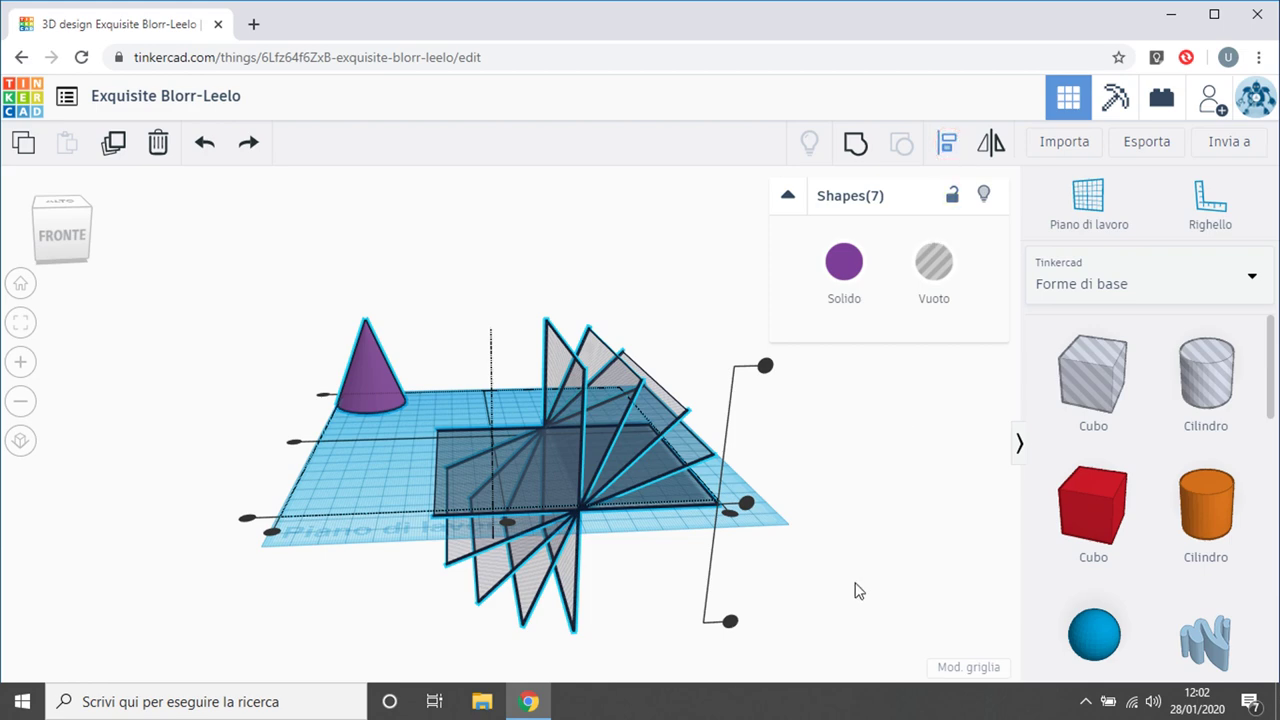
left_click(836, 524)
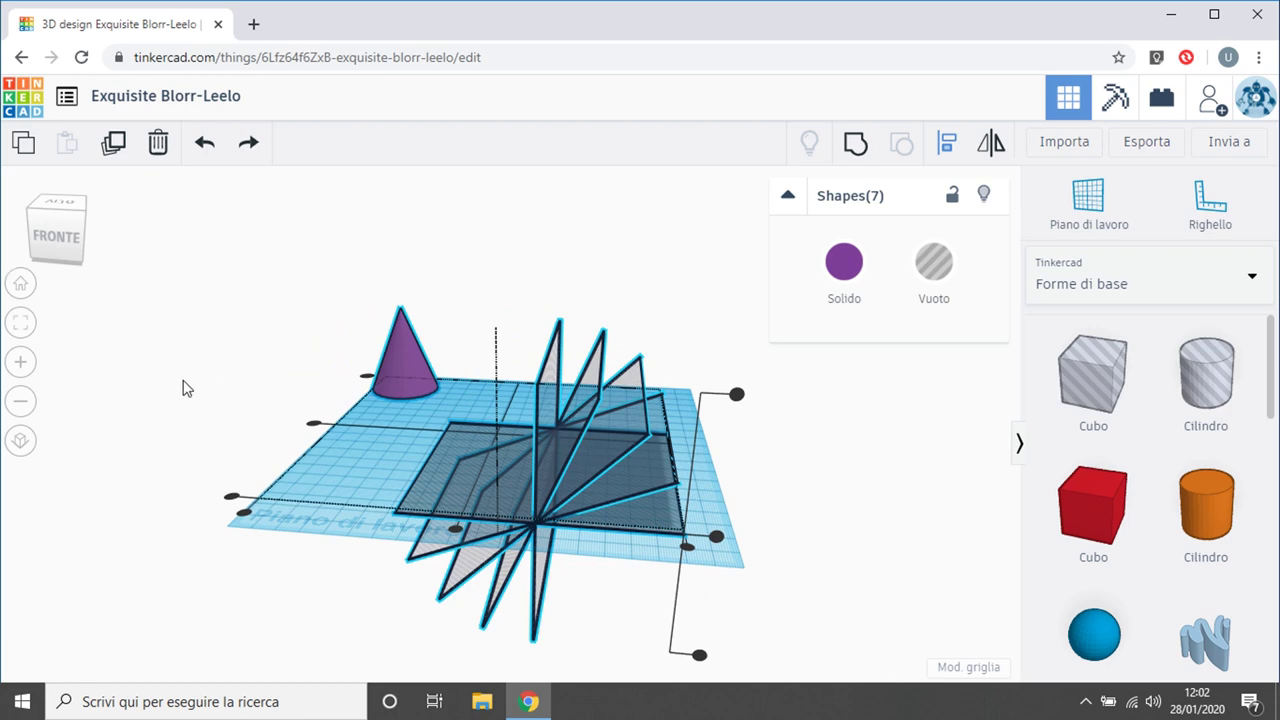
right_click_drag(151, 423, 222, 500)
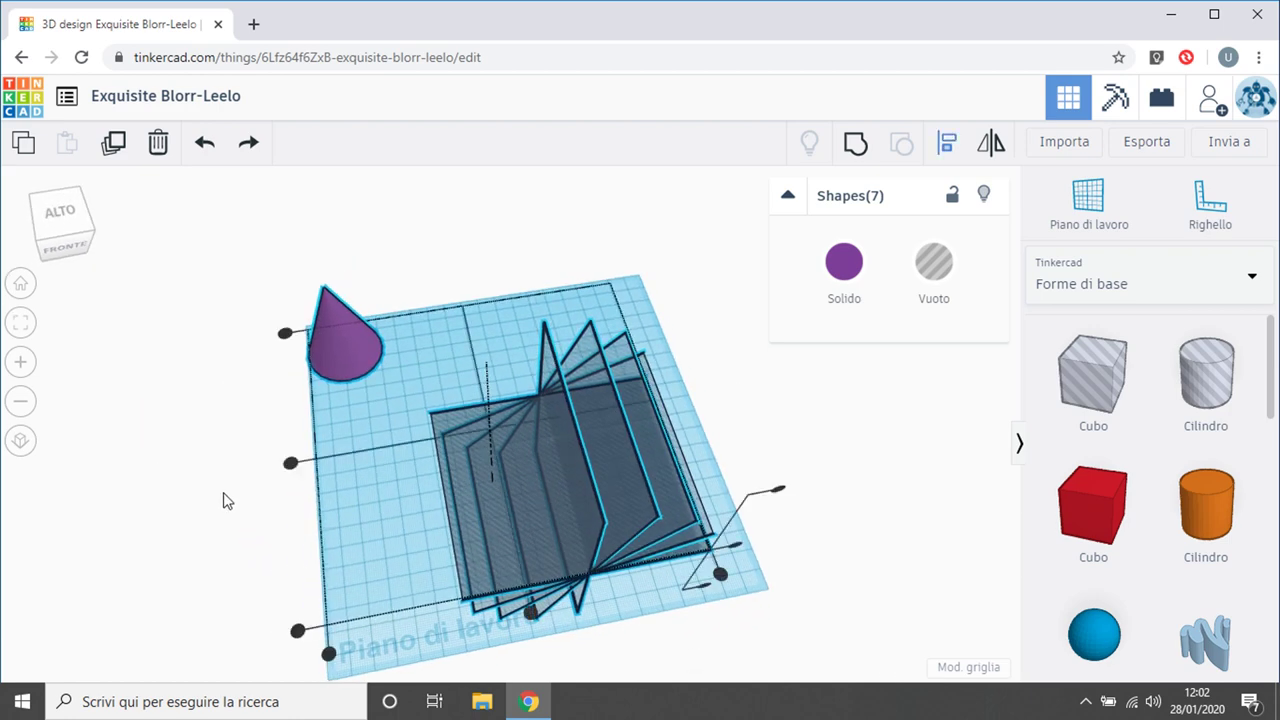
left_click(532, 612)
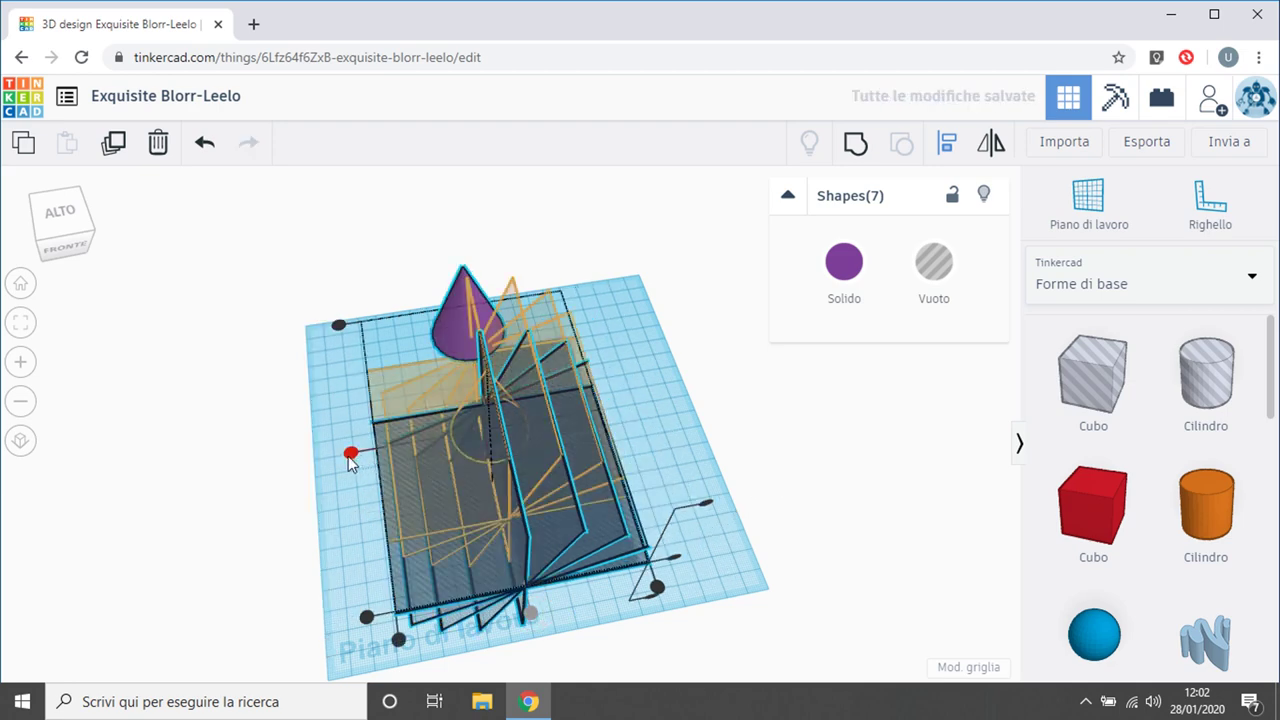
left_click(348, 456)
Align the cone and the hole sheets to their common centre in height, and clear the selection.
right_click_drag(578, 620, 547, 553)
scroll(547, 553, "up", 5)
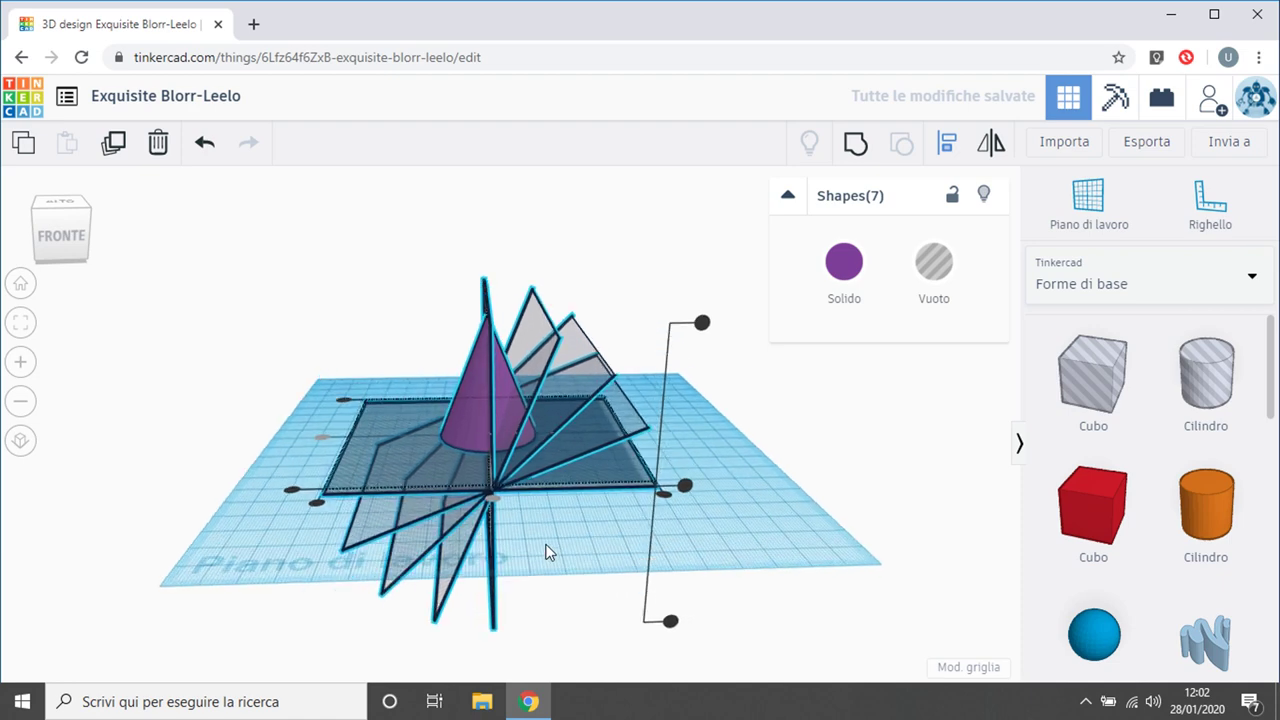
right_click_drag(583, 614, 603, 594)
scroll(603, 594, "down", 3)
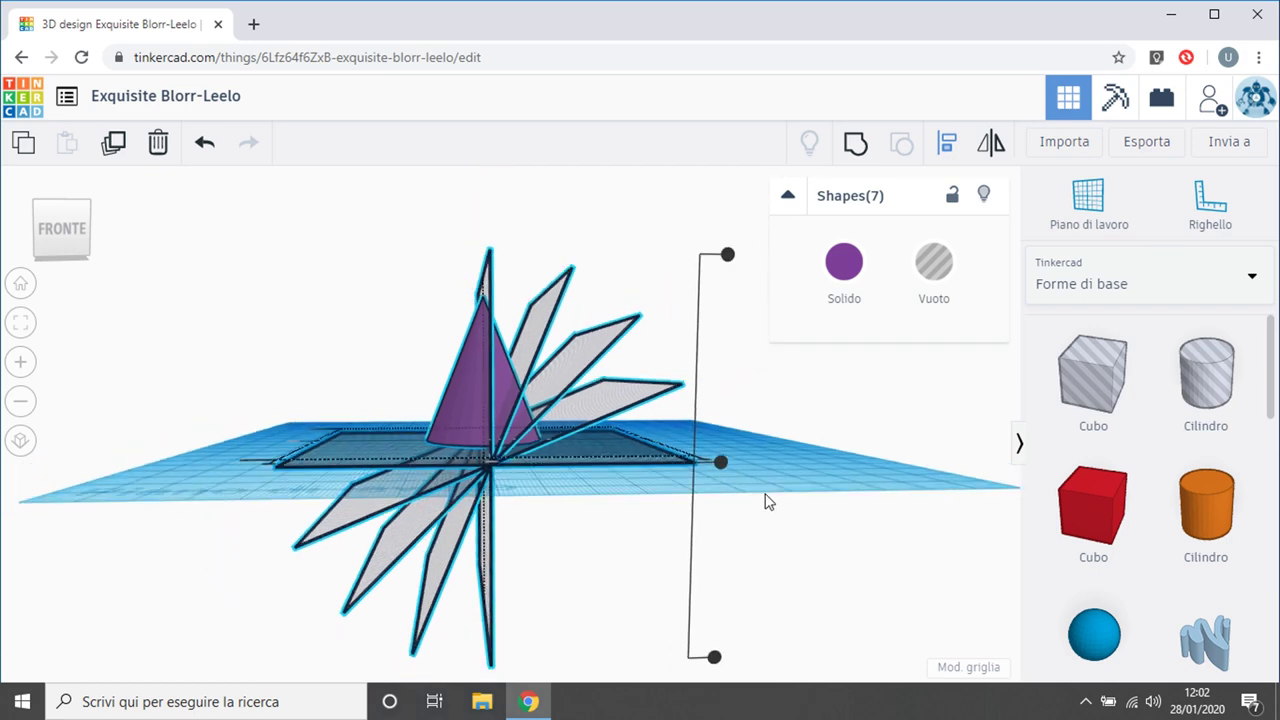
left_click(721, 465)
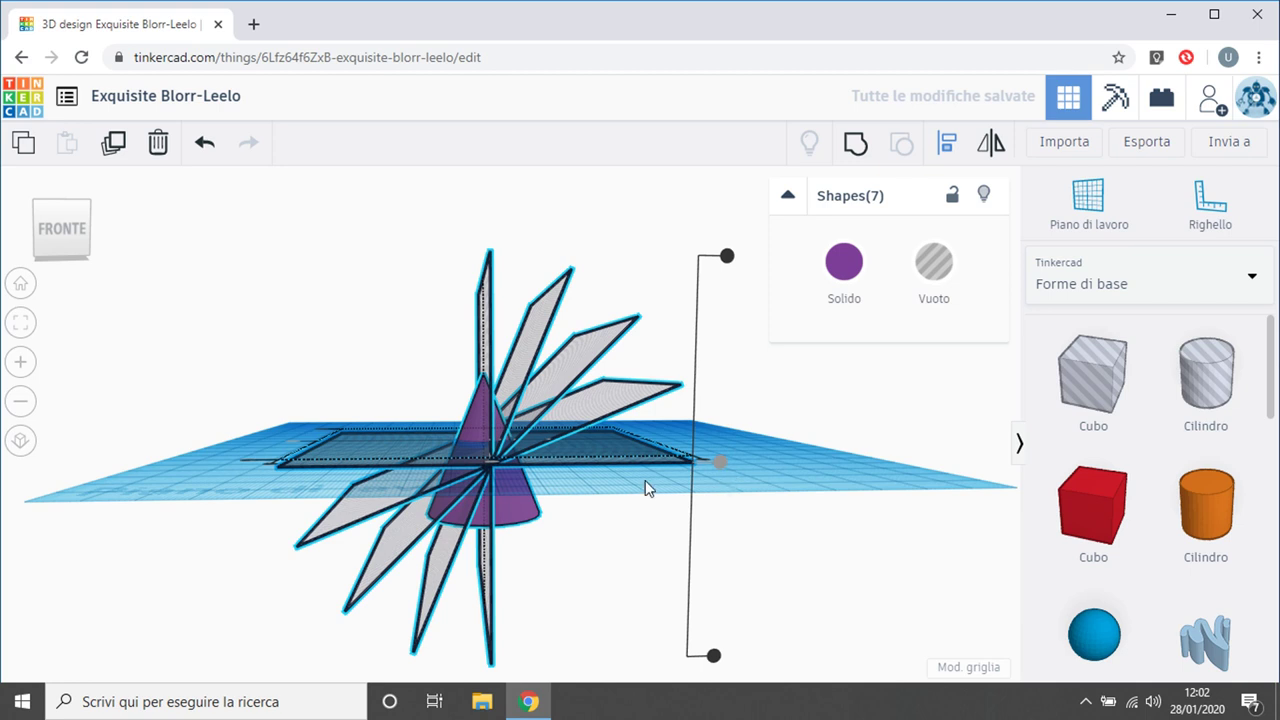
mouse_move(606, 623)
right_mouse_down()
mouse_move(588, 627)
mouse_move(600, 617)
mouse_move(600, 629)
right_mouse_up()
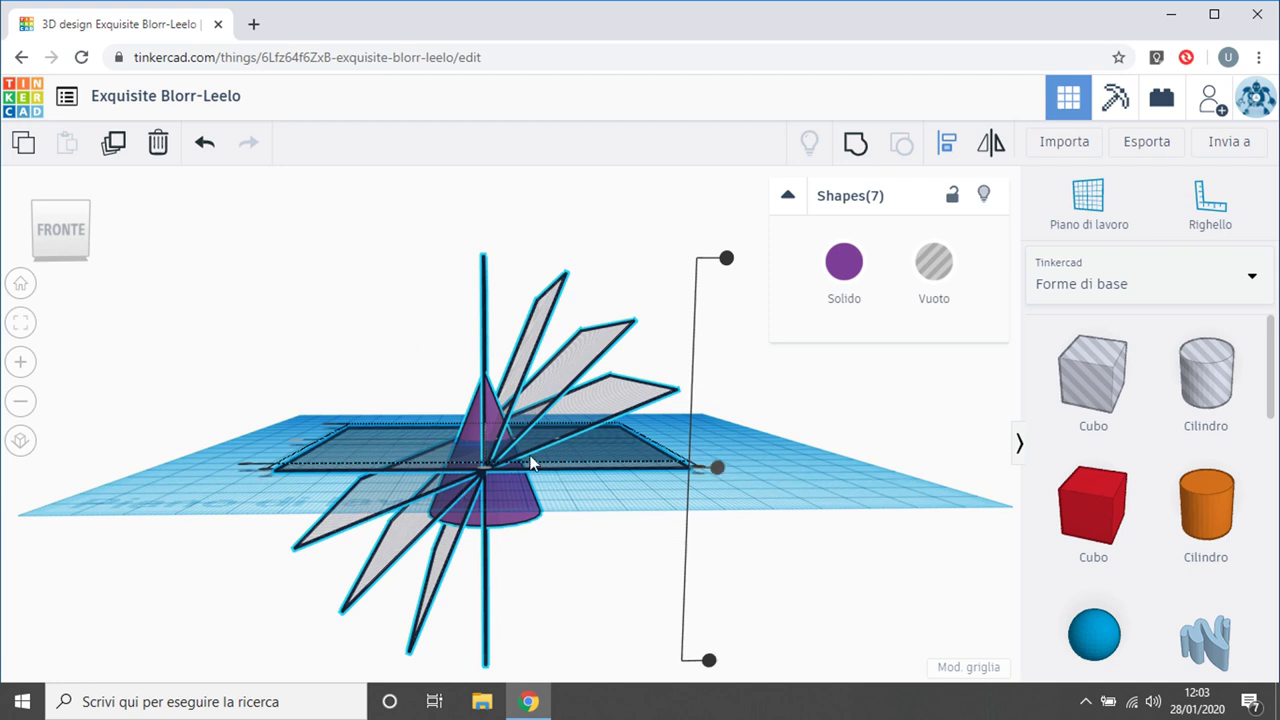
left_click(176, 332)
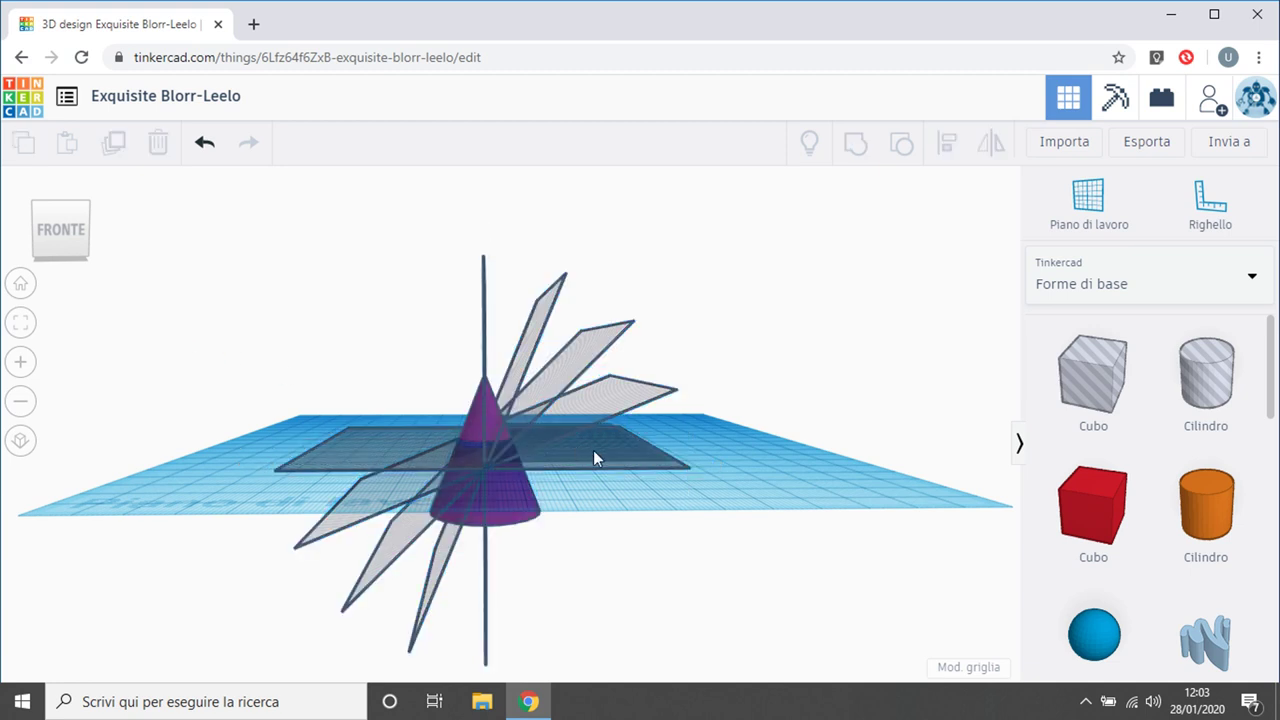
Raise one of the two coincident flat hole sheets 13 mm and deselect it.
left_click(613, 519)
left_click(630, 518)
mouse_move(631, 609)
right_mouse_down()
mouse_move(680, 603)
mouse_move(660, 591)
mouse_move(651, 603)
right_mouse_up()
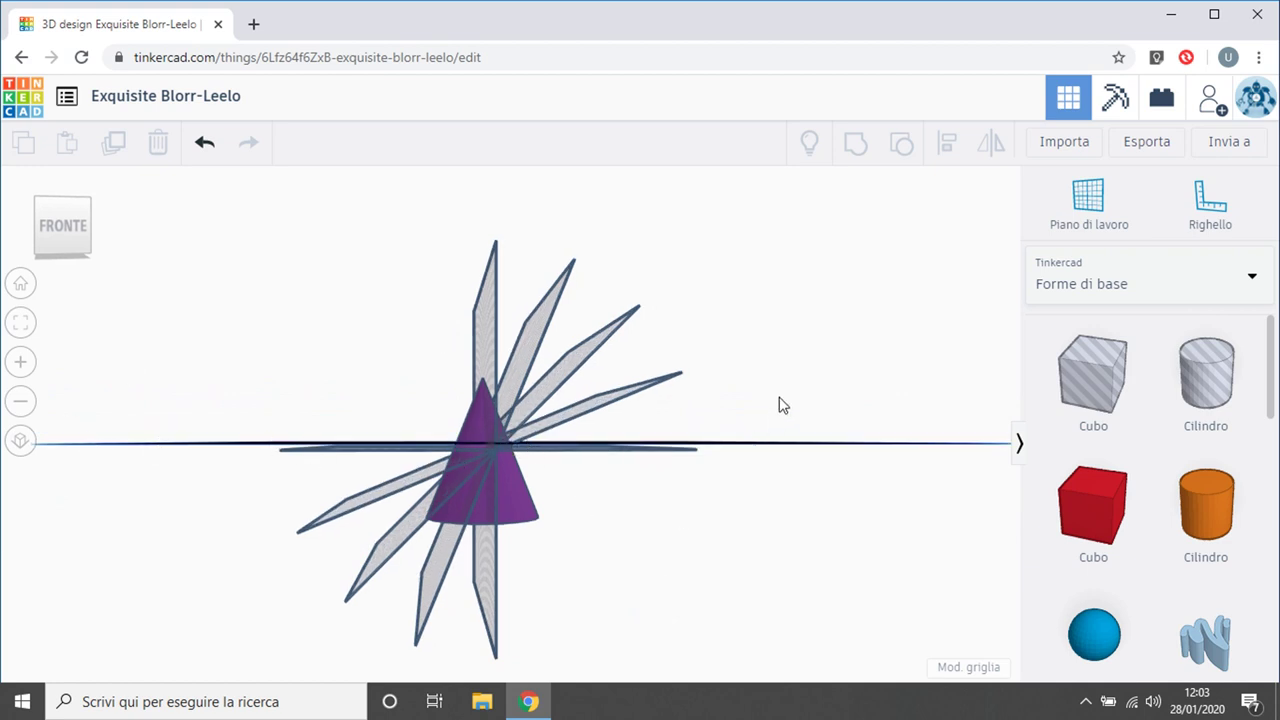
right_click_drag(780, 403, 771, 406)
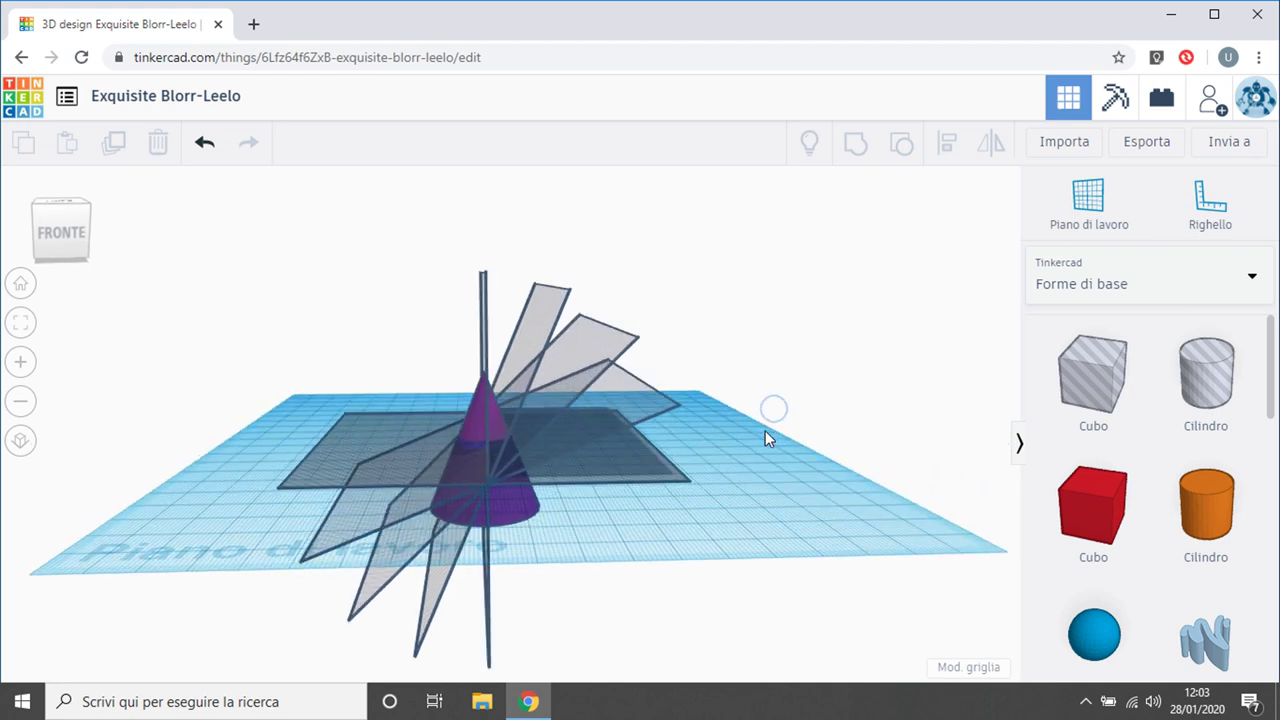
left_click(759, 516)
right_click_drag(763, 512, 762, 496)
right_click_drag(759, 502, 500, 404)
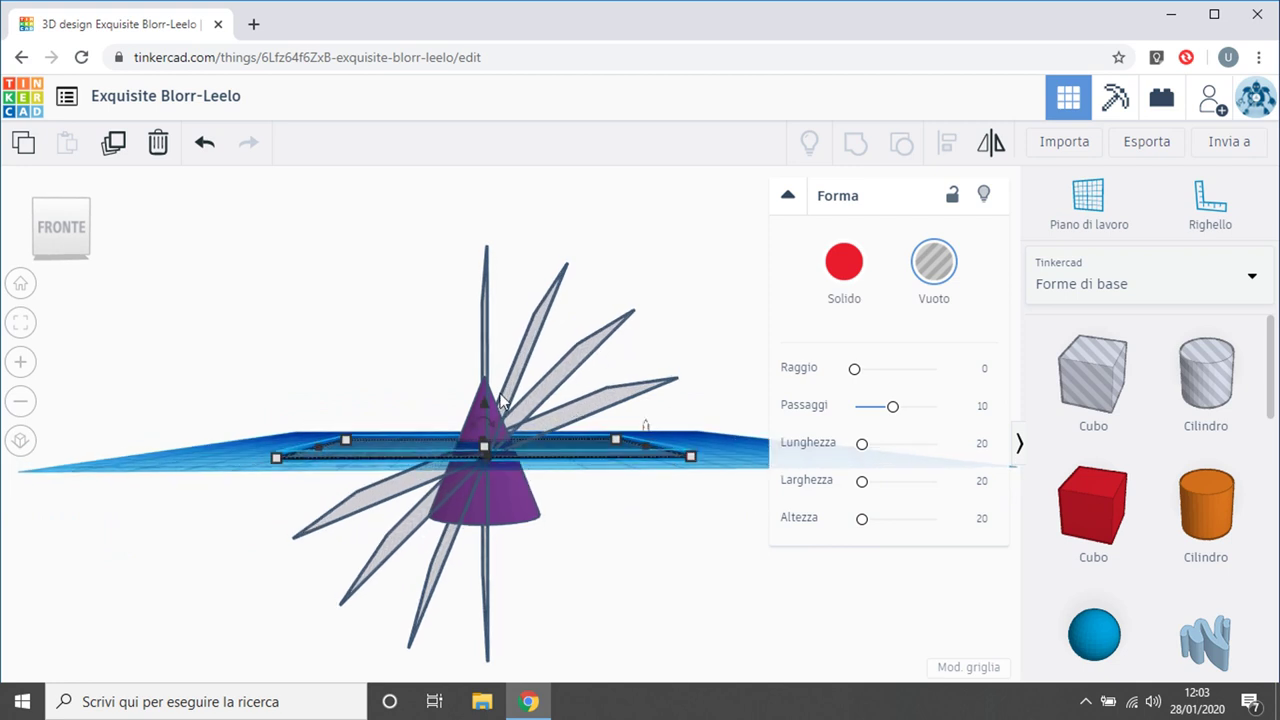
left_click_drag(483, 410, 487, 372)
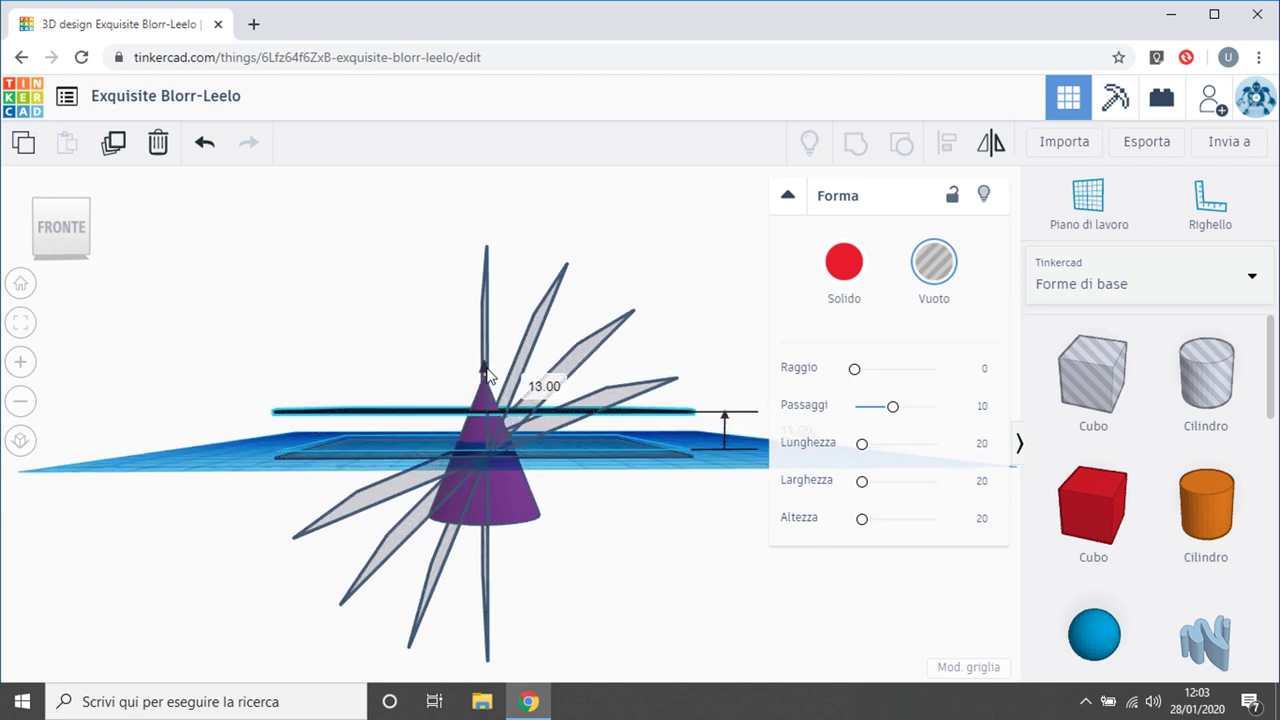
left_click(271, 304)
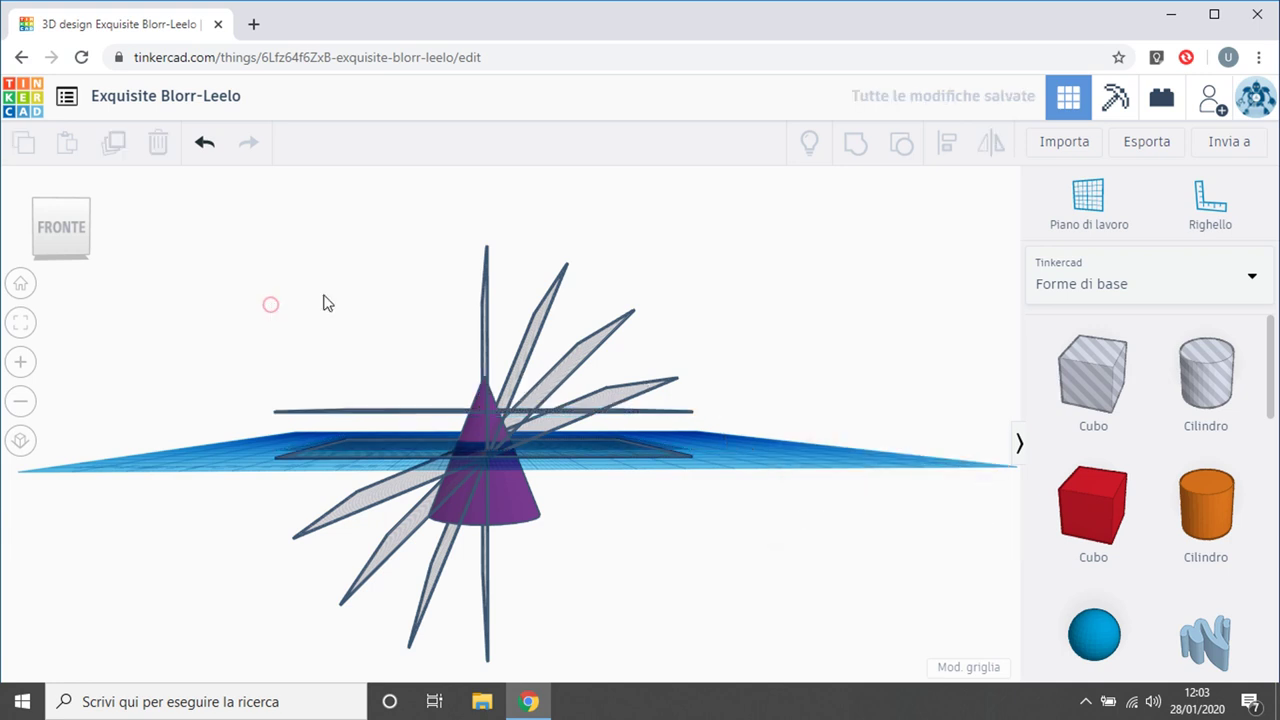
Delete the vertical hole sheet that cuts through the cone's axis.
left_click(487, 284)
left_click_drag(452, 287, 497, 293)
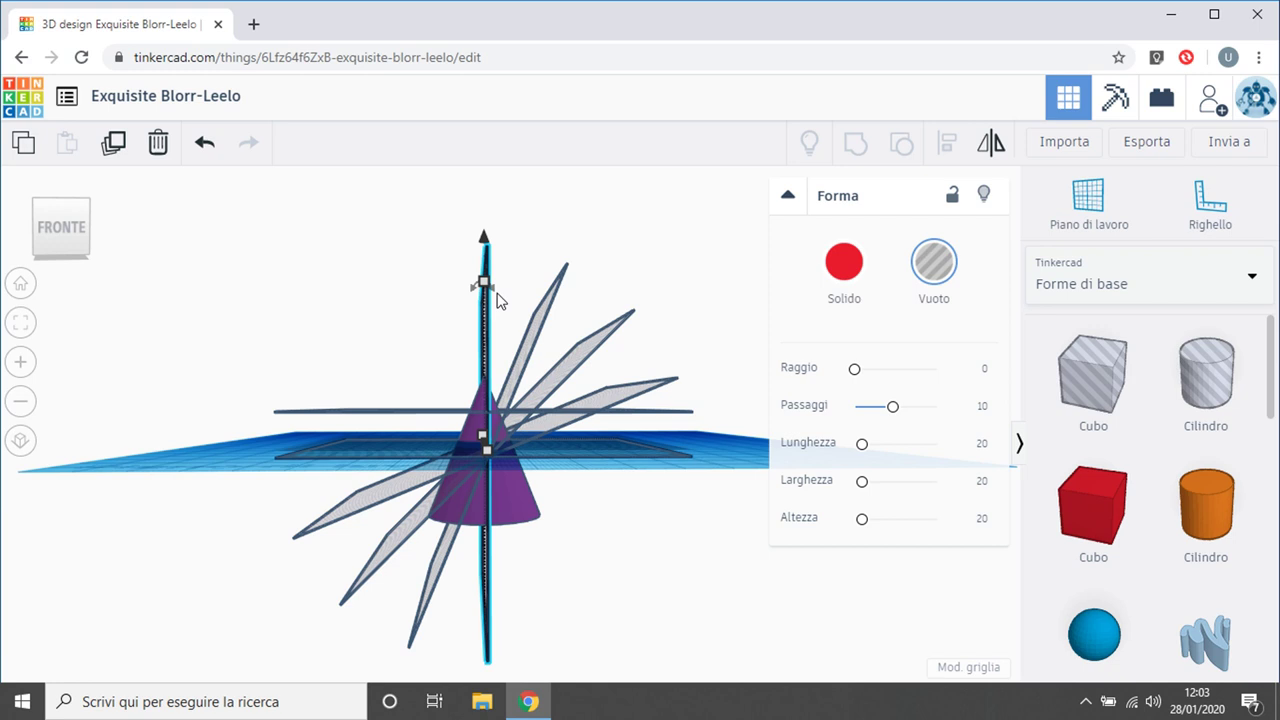
key("Delete")
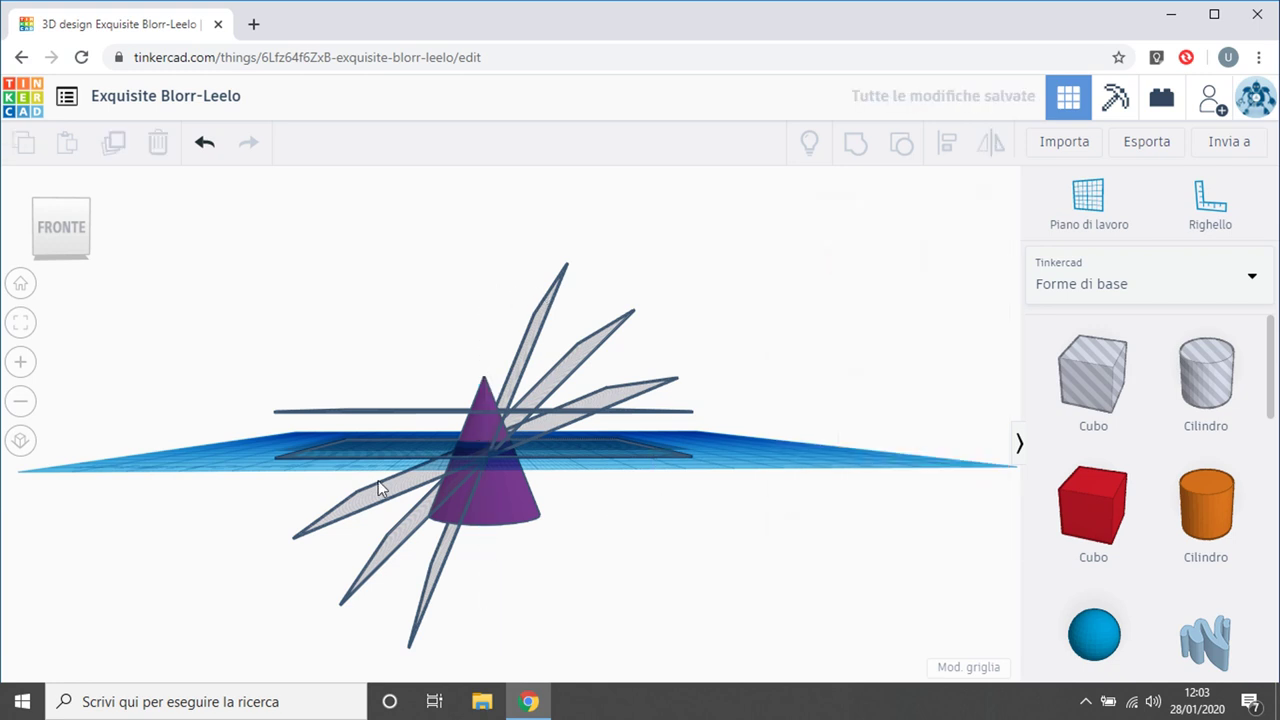
Lower the steepest remaining tilted hole sheet by about 40 mm so it crosses the cone's lower side.
left_click(436, 589)
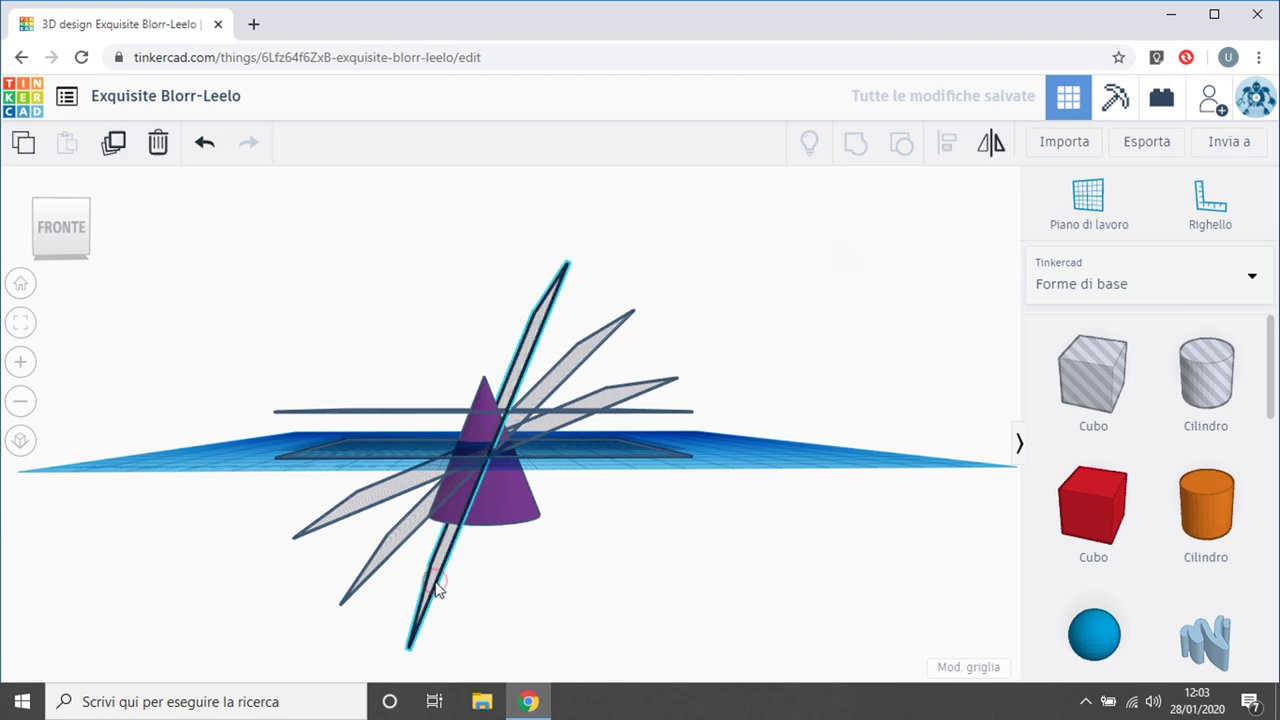
left_click_drag(486, 252, 480, 371)
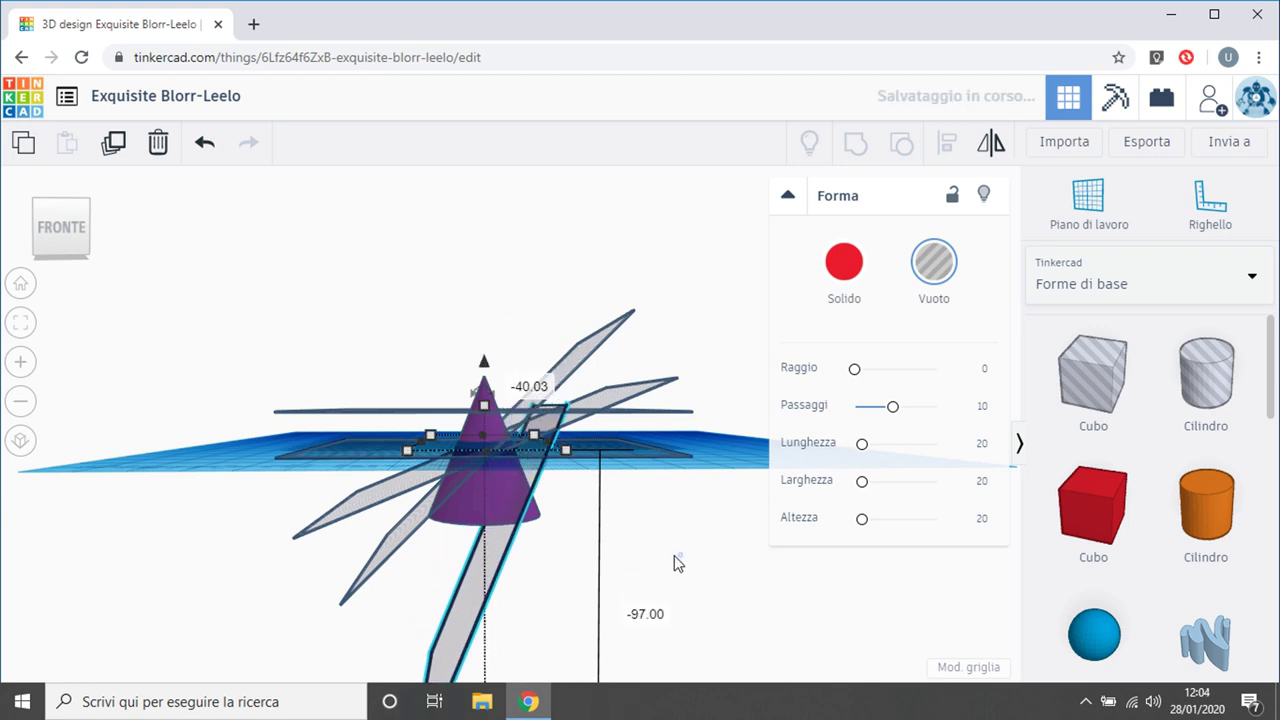
right_click_drag(674, 555, 587, 528)
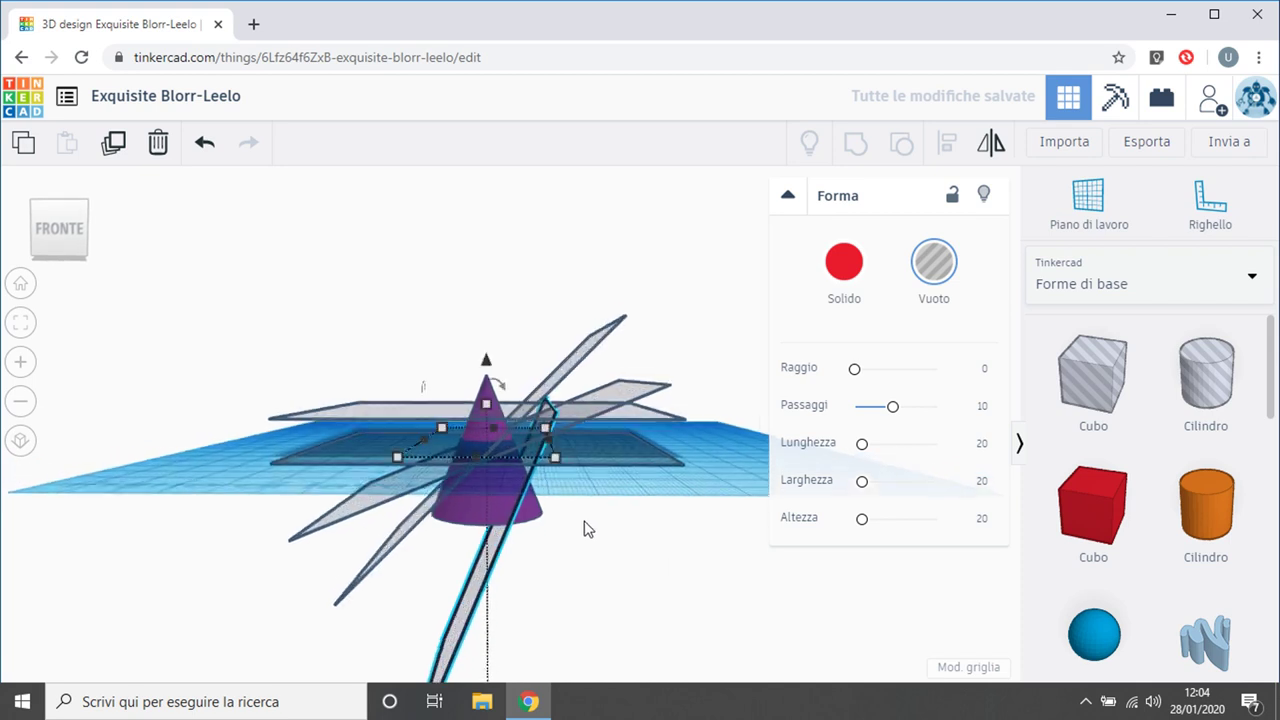
Raise the 45° hole sheet slightly so that it crosses the cone higher up.
left_click(378, 562)
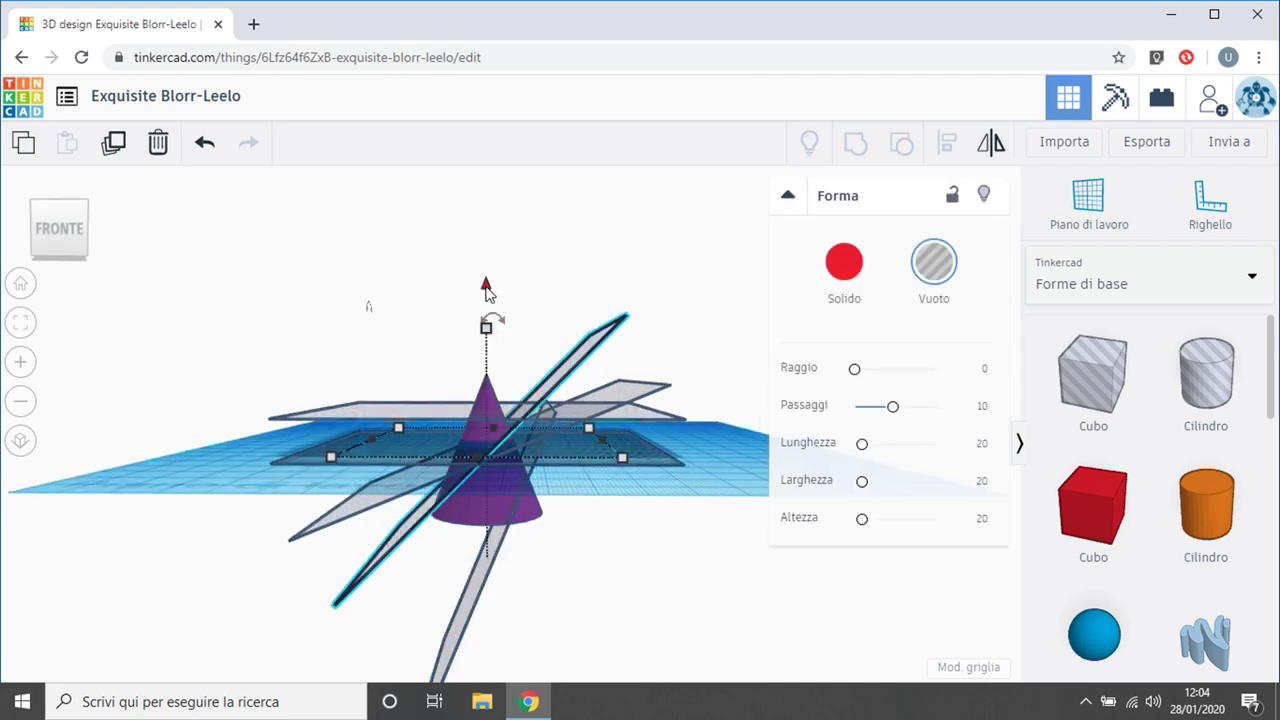
left_click_drag(486, 290, 494, 262)
right_click_drag(410, 303, 431, 291)
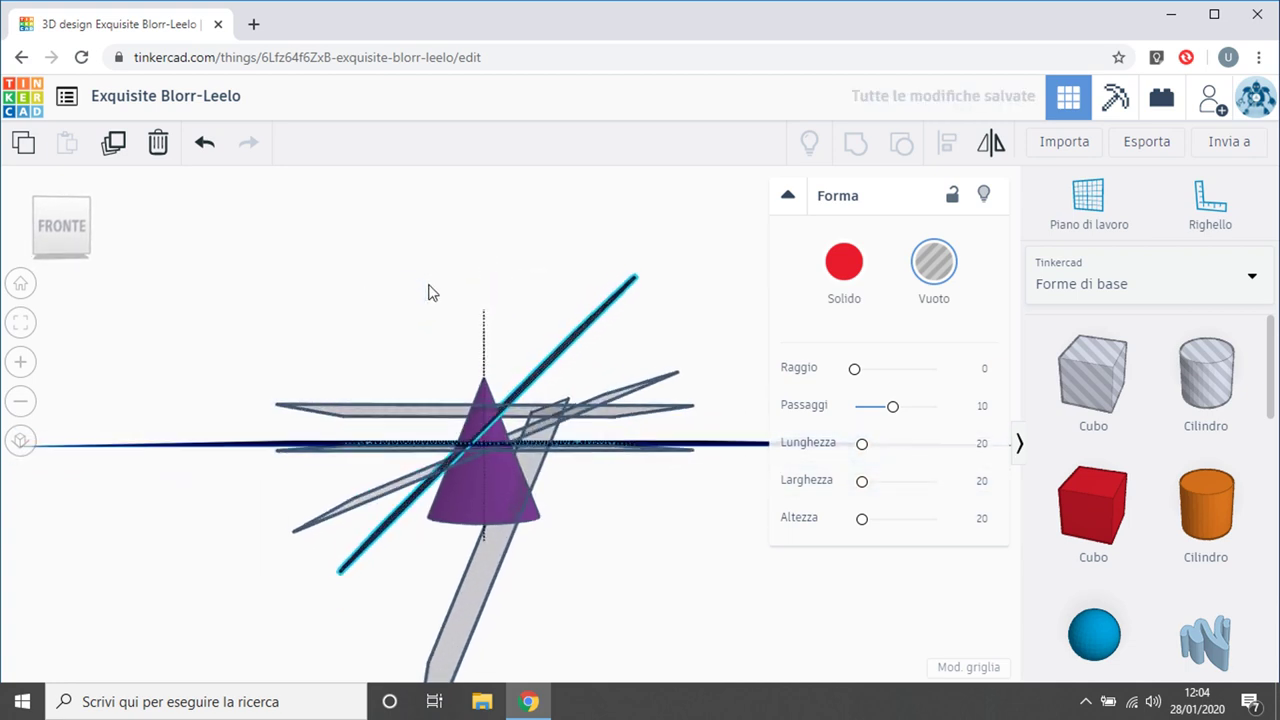
Lower the shallowest tilted hole sheet by about 8.2 mm and the 45° sheet by 5 mm.
left_click(337, 512)
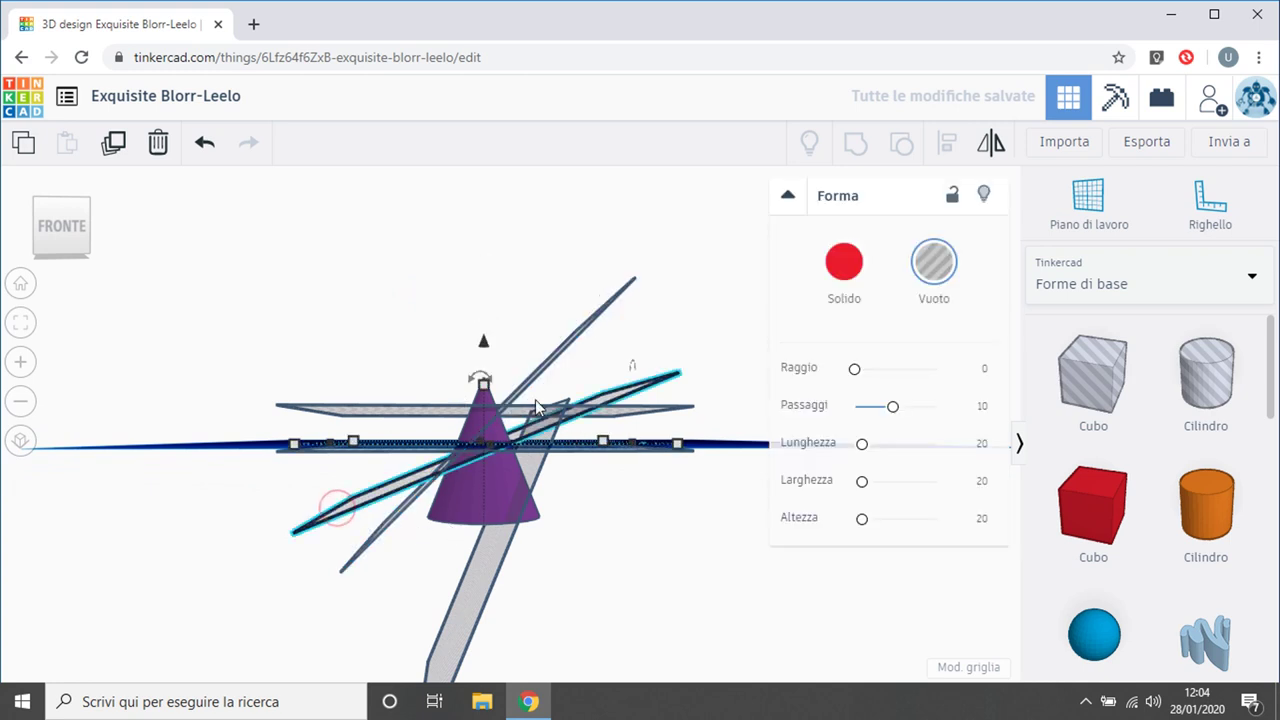
left_click_drag(485, 346, 485, 364)
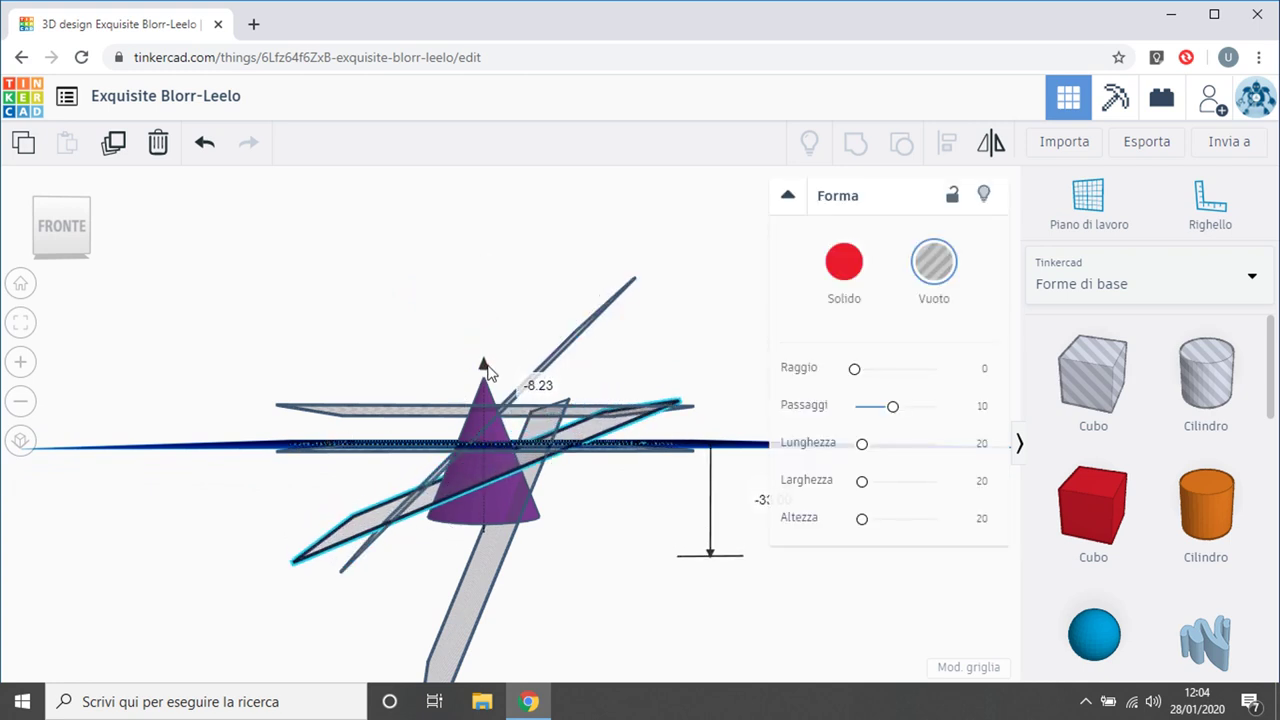
left_click(560, 354)
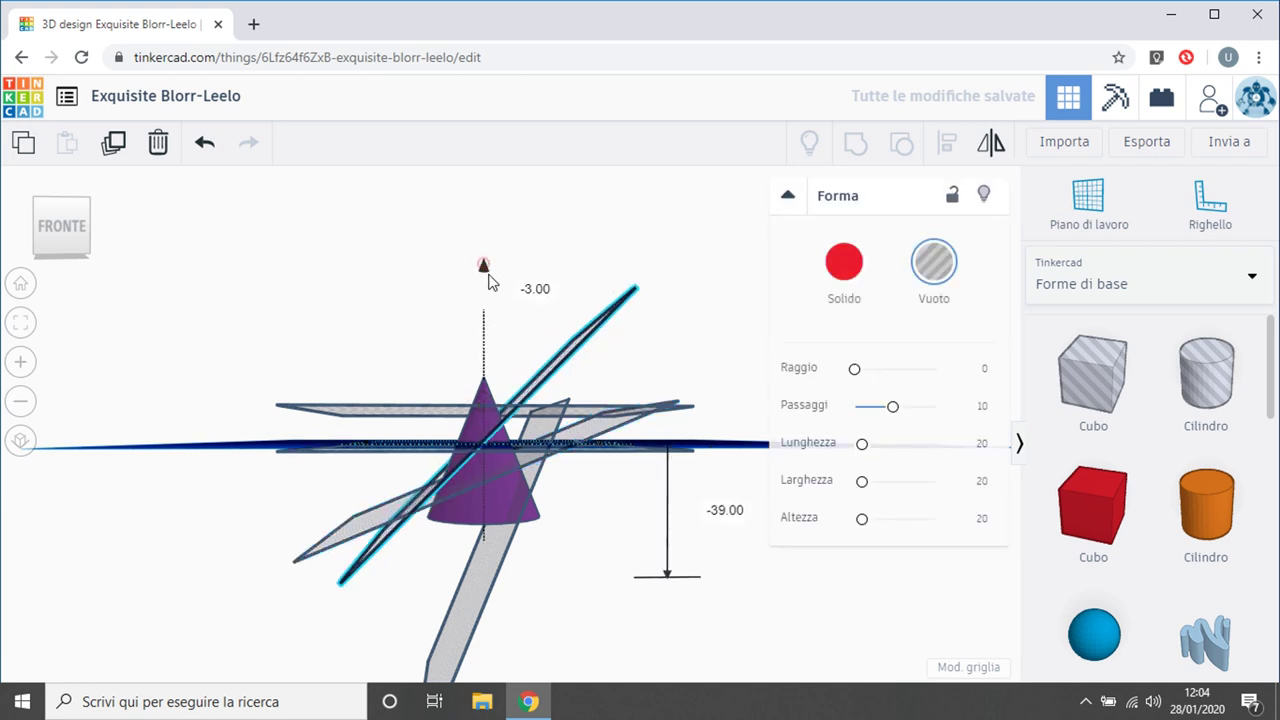
left_click_drag(488, 281, 488, 284)
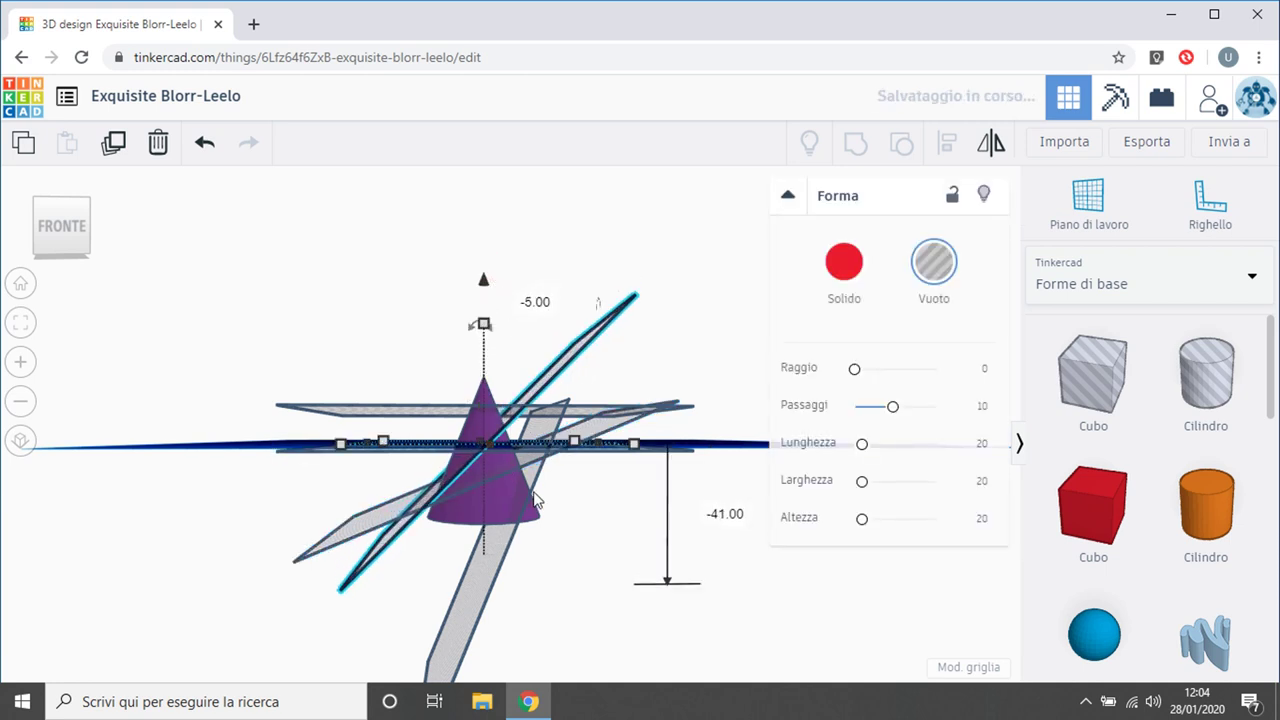